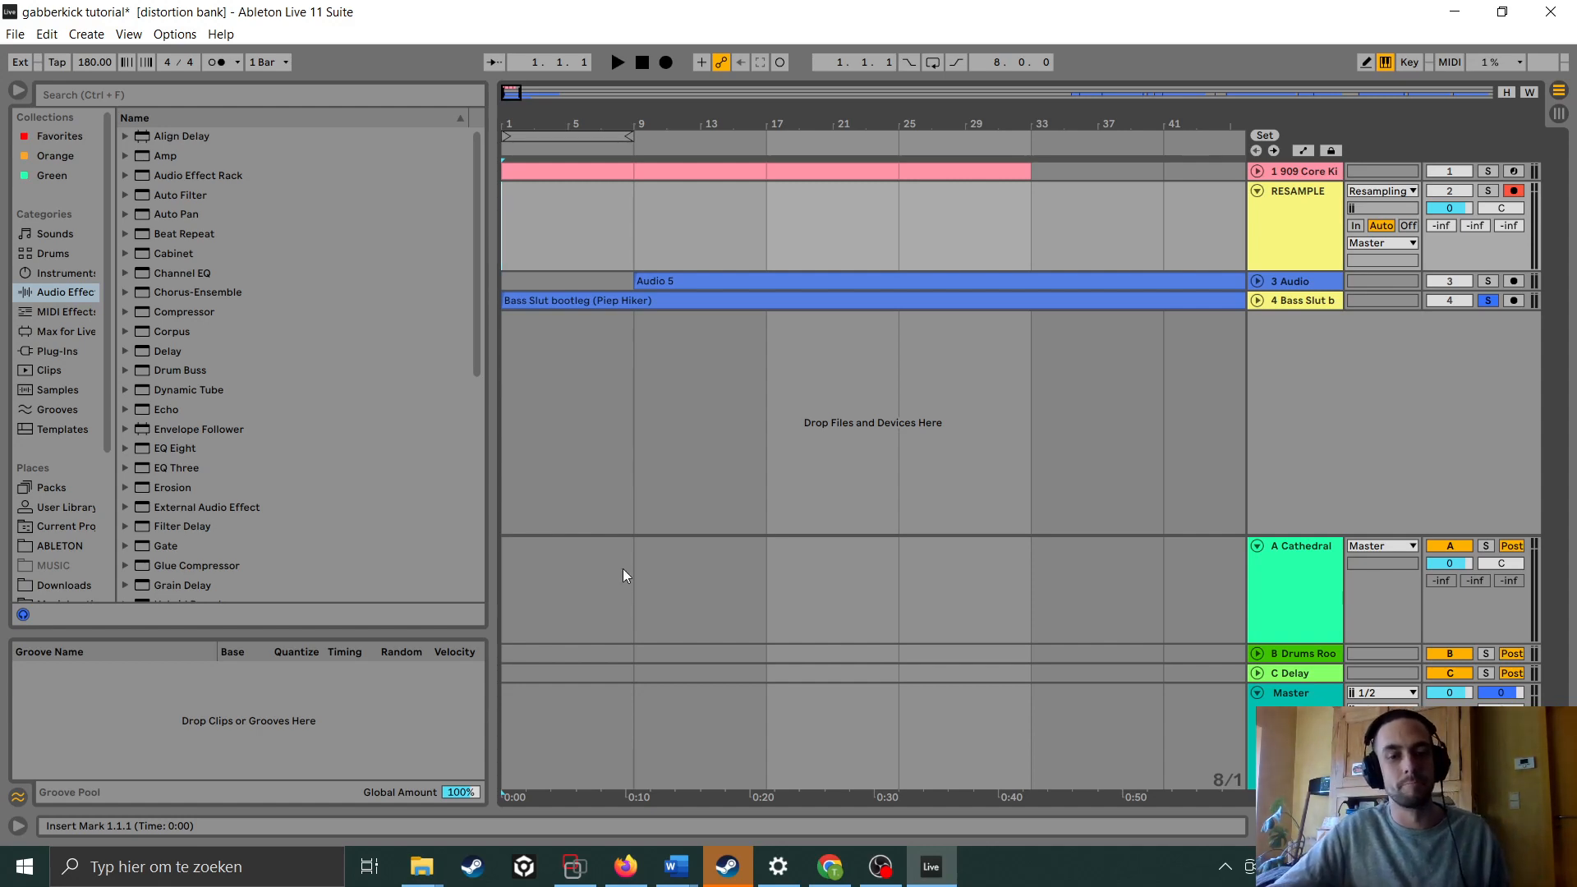
# Switch to Firefox and play an excerpt of the Mackie 24.8 gain distortion tutorial video, pausing it at 4:11
pyautogui.click(626, 867)
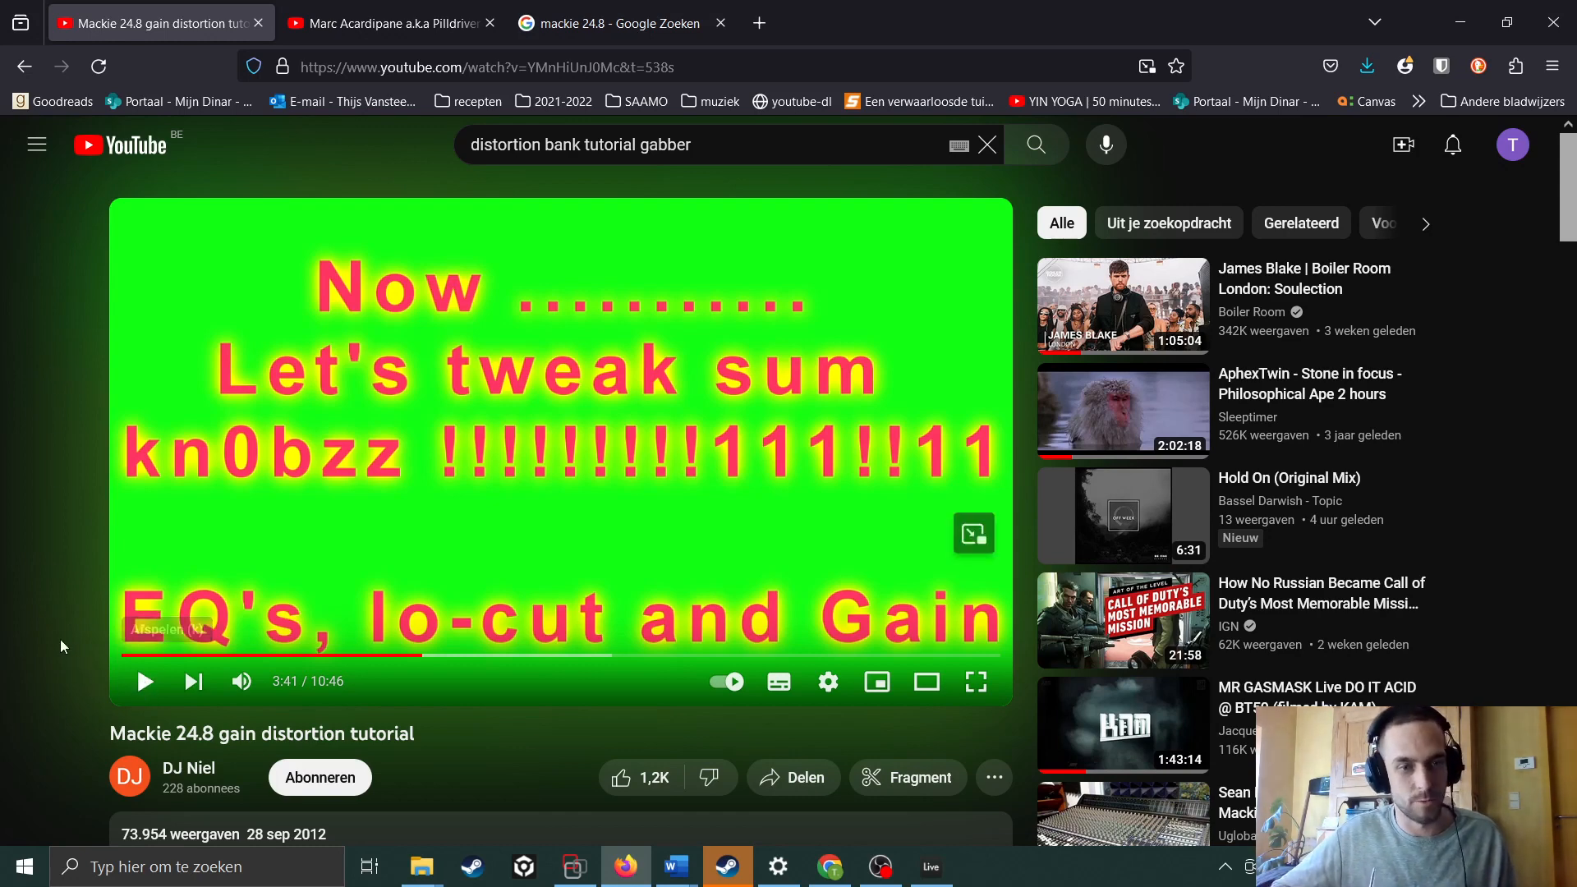
pyautogui.click(144, 693)
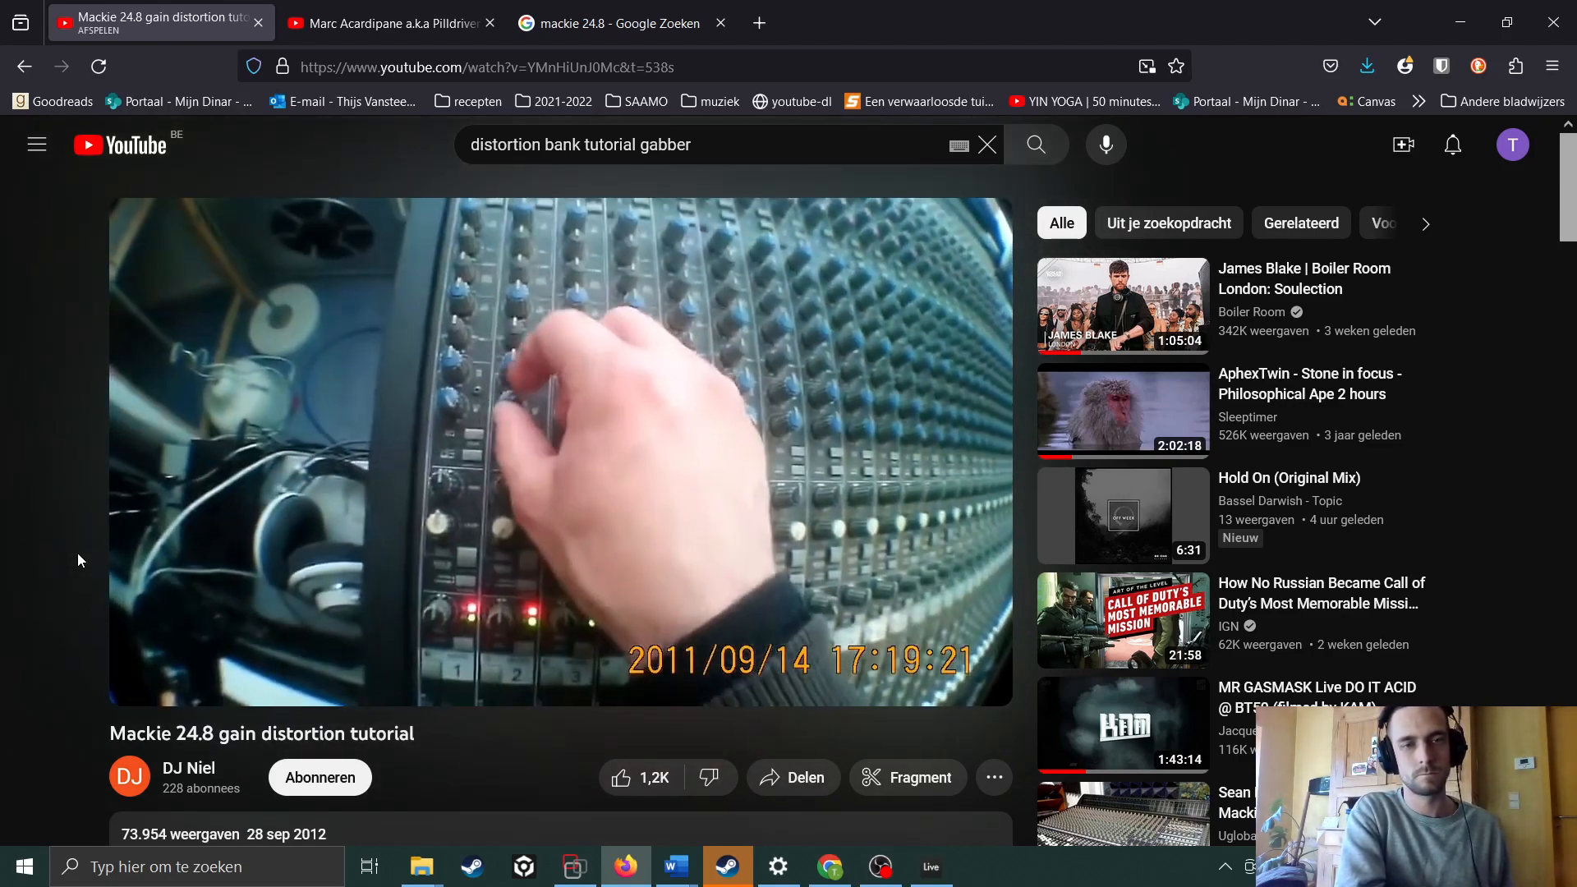
pyautogui.click(259, 573)
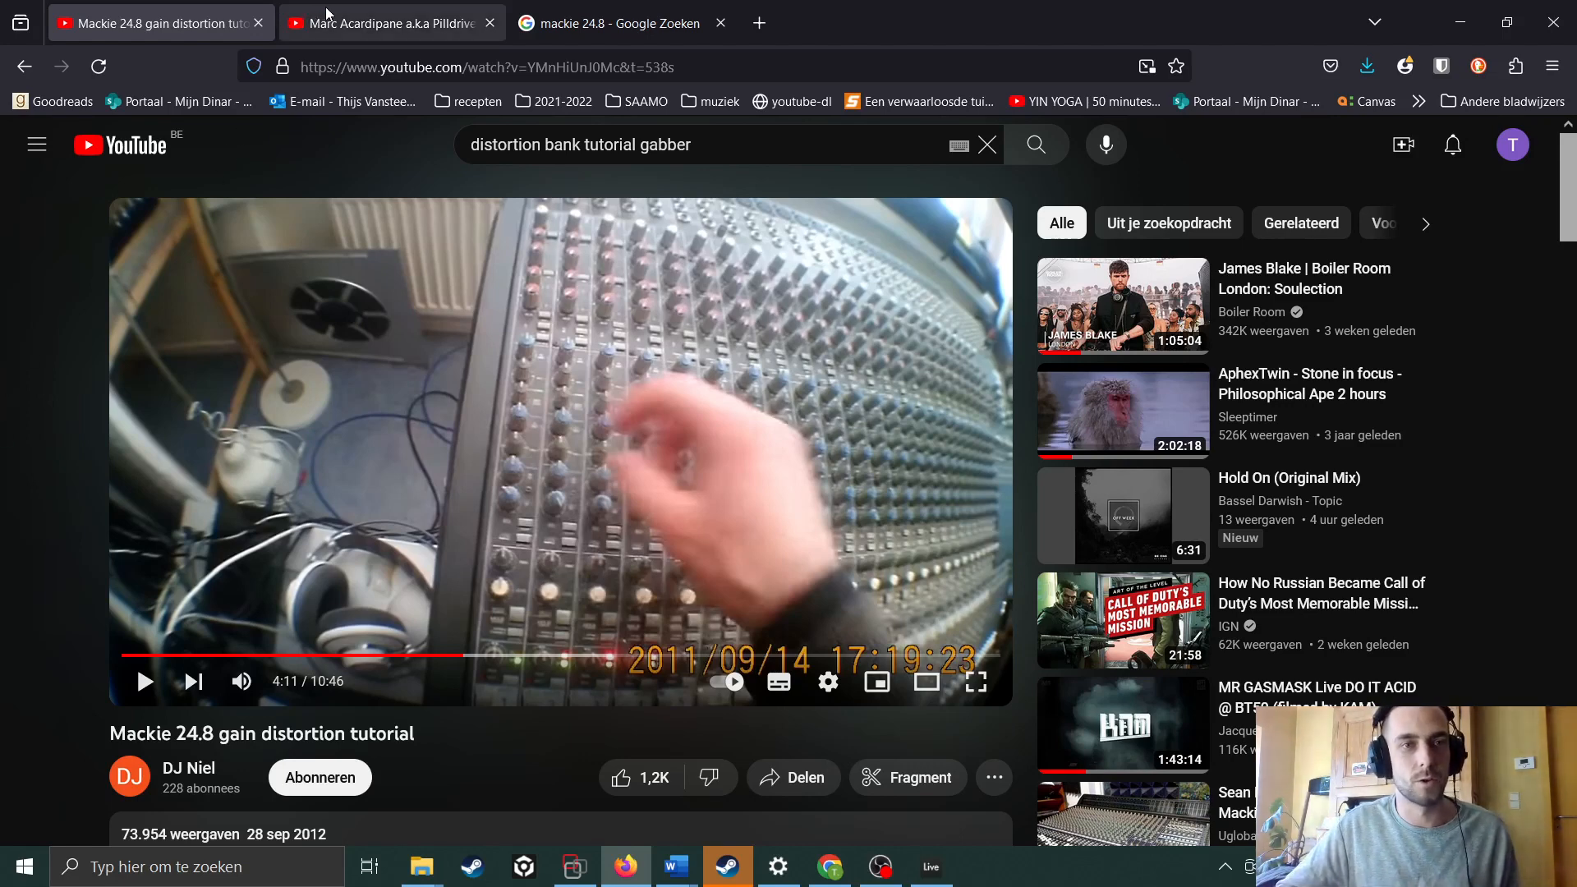
# Play an excerpt of the Pilldriver "Pitch-Hiker" video as a sound reference and pause it at 0:55
pyautogui.click(371, 25)
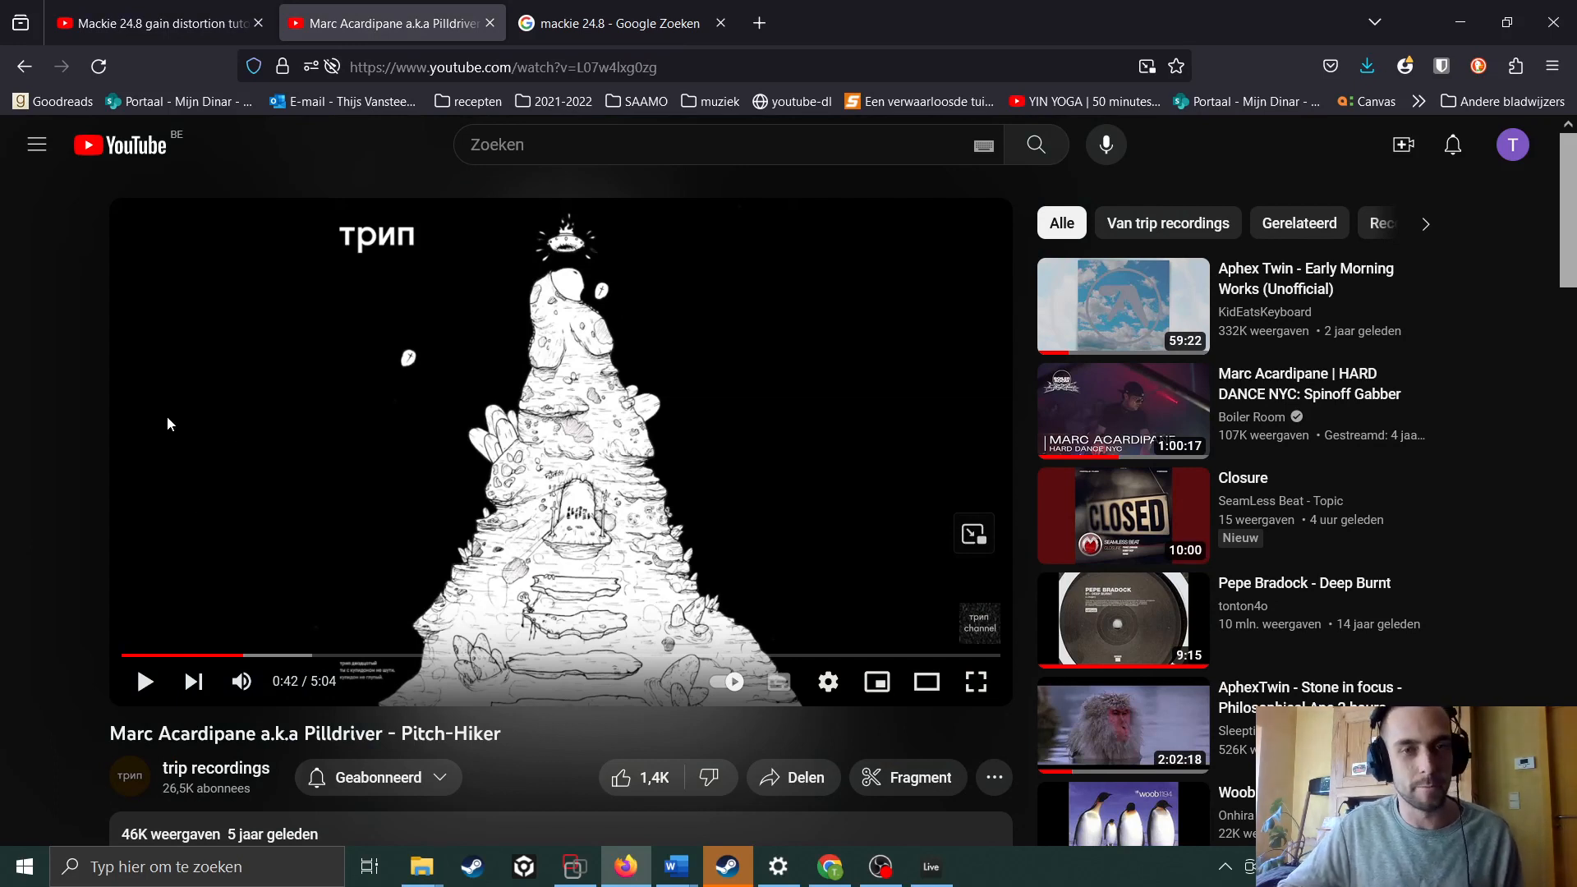
pyautogui.click(239, 454)
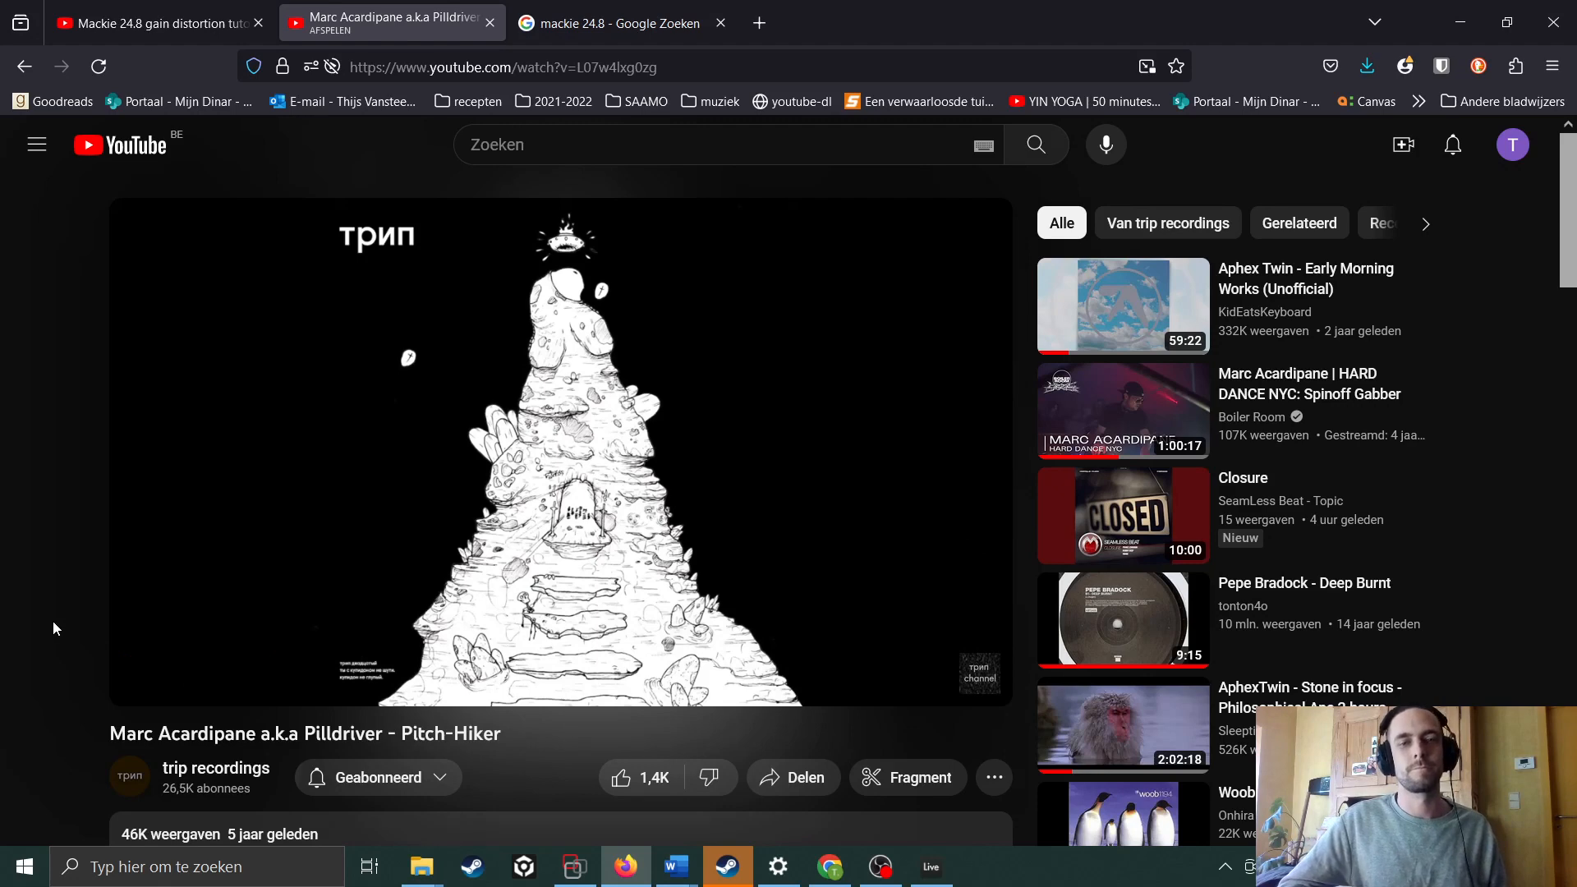
pyautogui.click(291, 546)
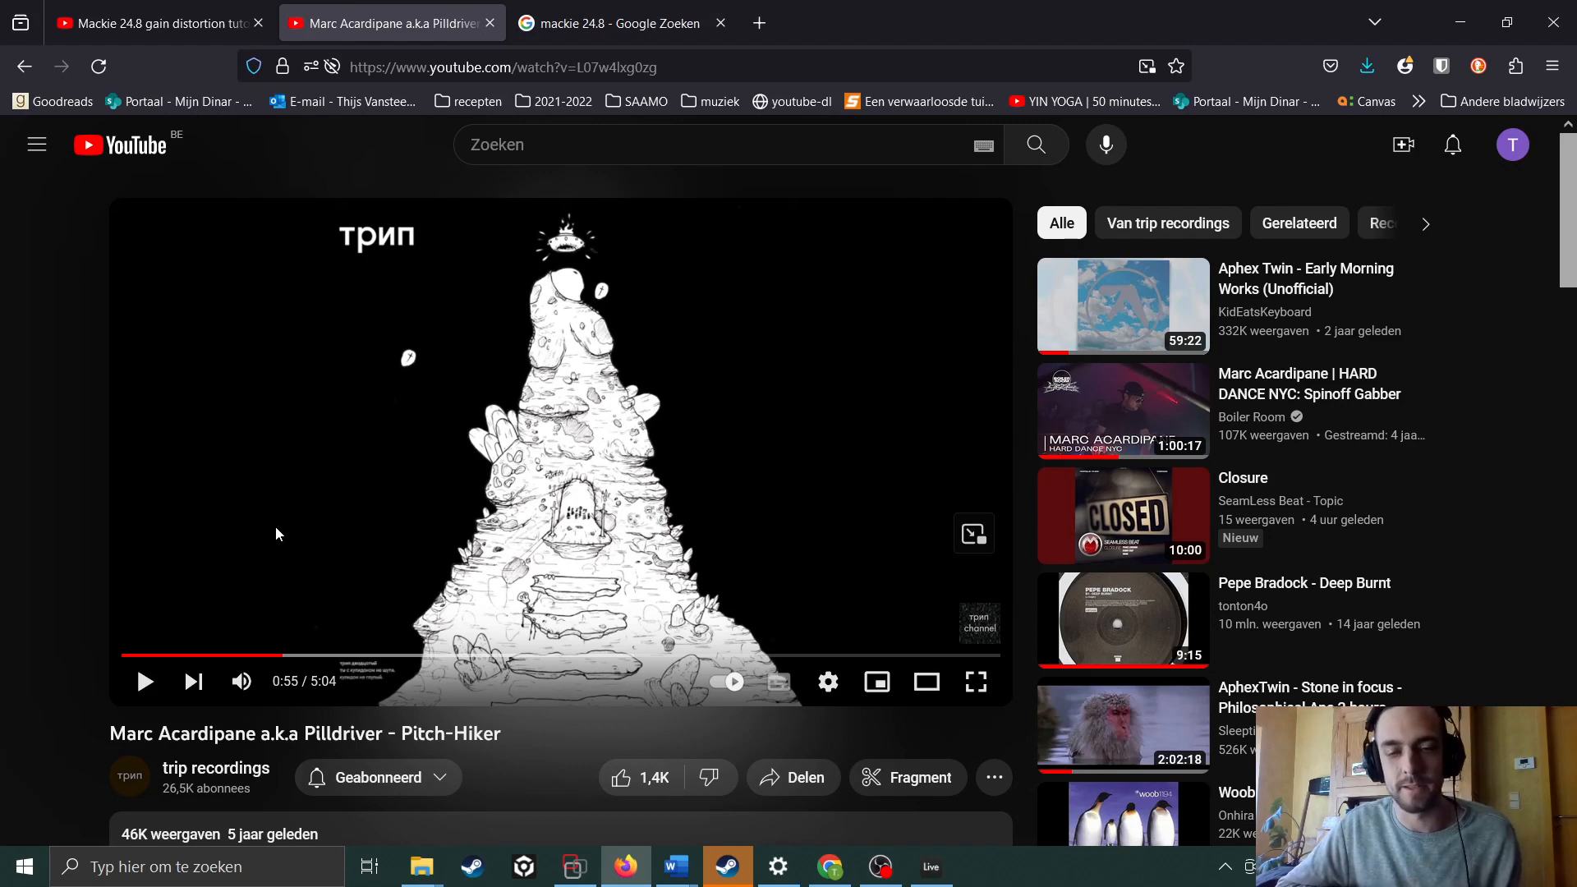
# Switch to Ableton Live, search the drums for 909, and add the 909 Core Kit as a new track directly above RESAMPLE
pyautogui.click(945, 873)
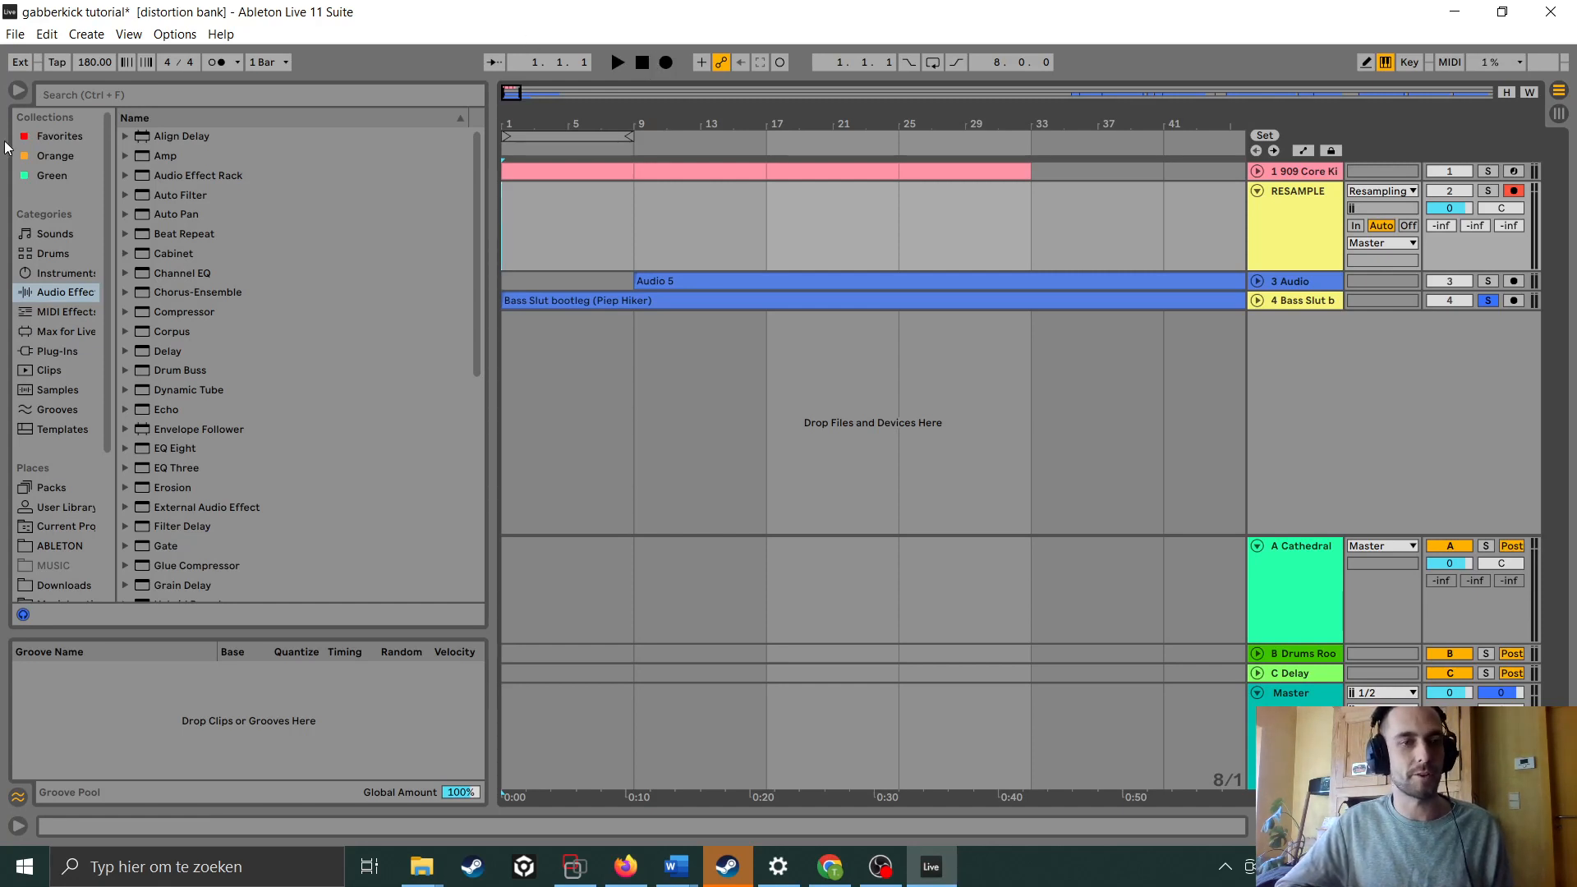
pyautogui.click(55, 254)
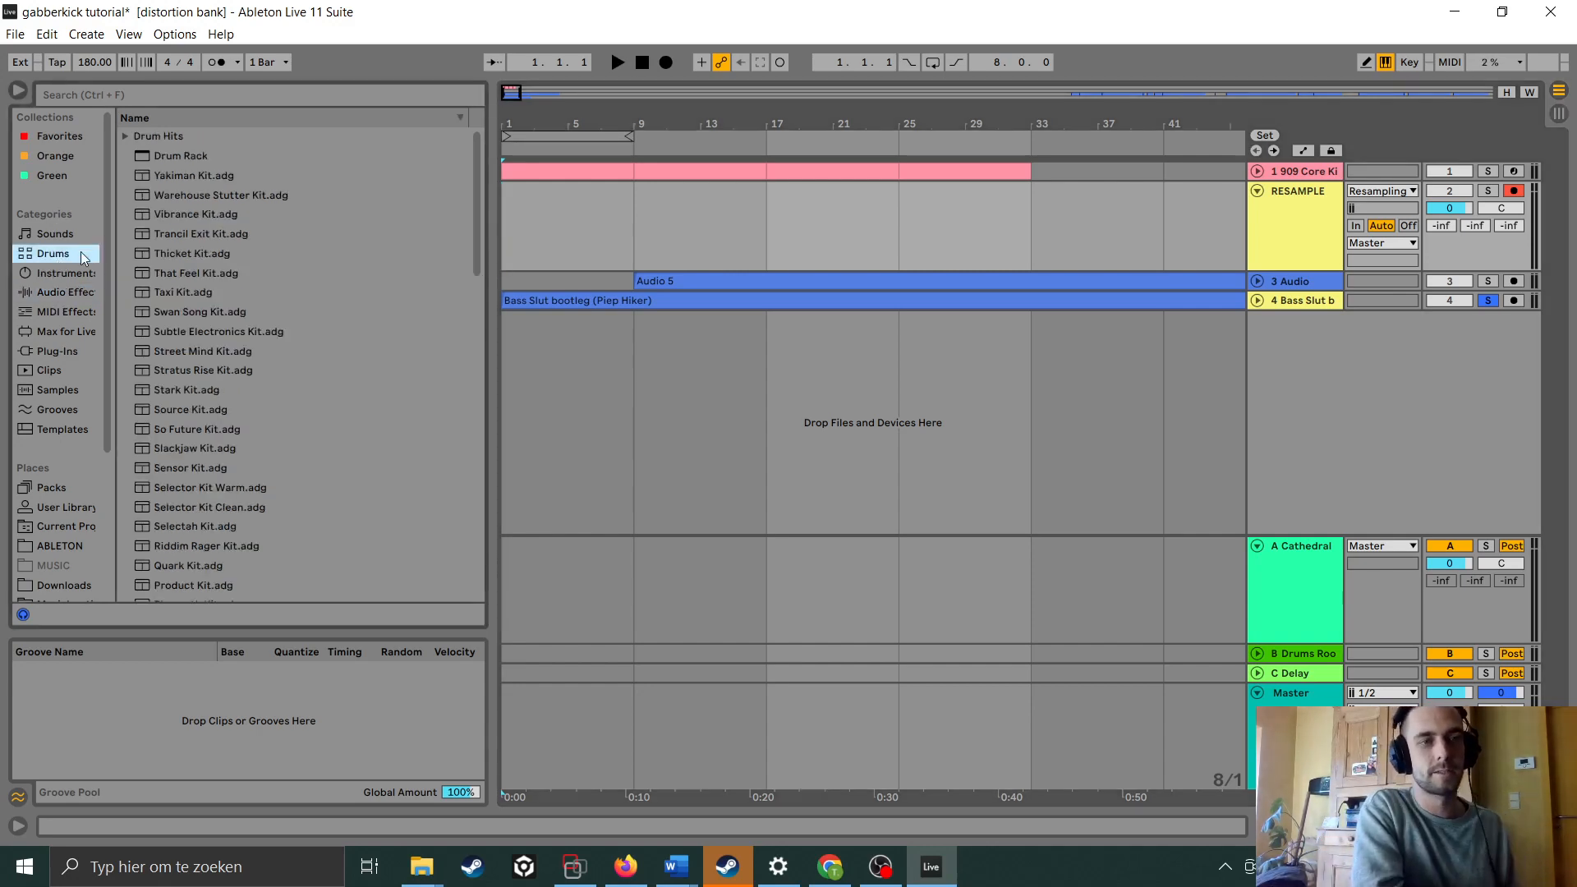
pyautogui.click(136, 95)
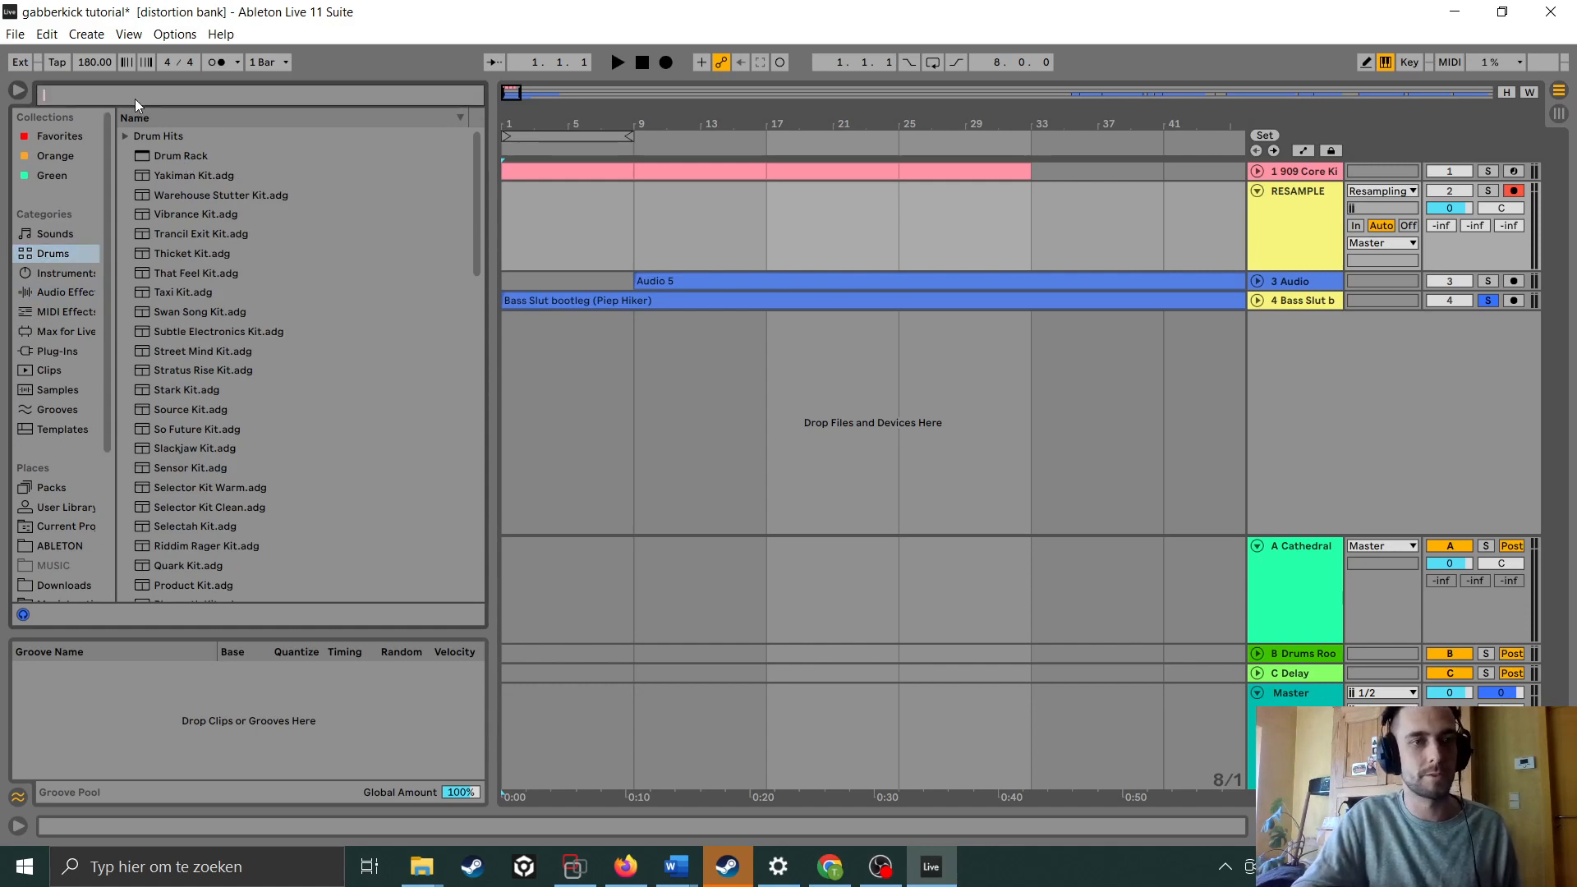
pyautogui.write('909')
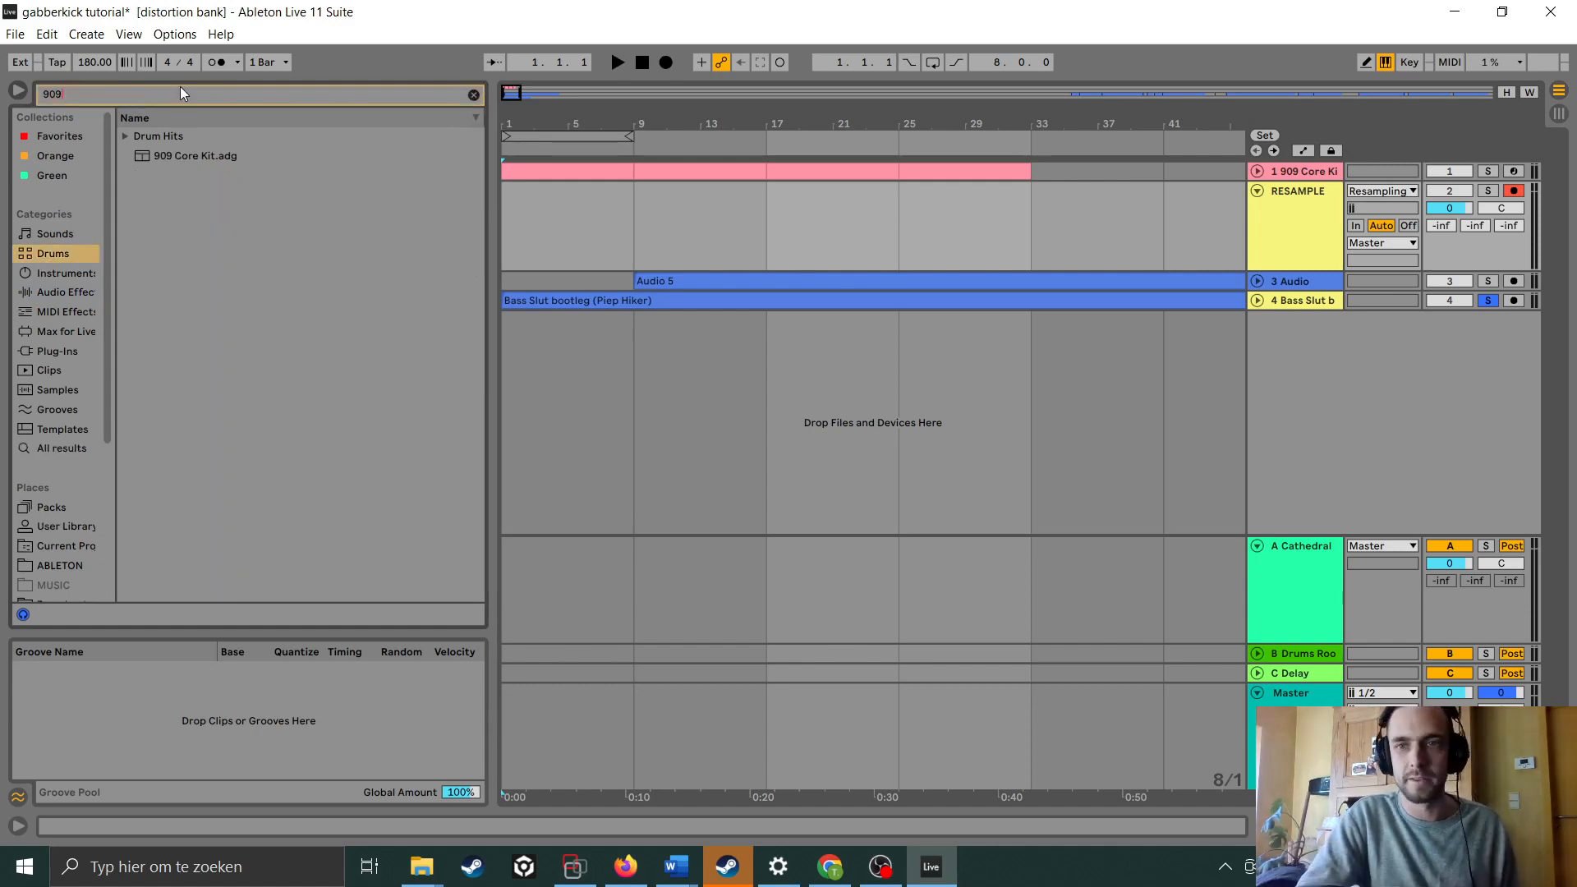
pyautogui.moveTo(182, 155); pyautogui.dragTo(988, 345)
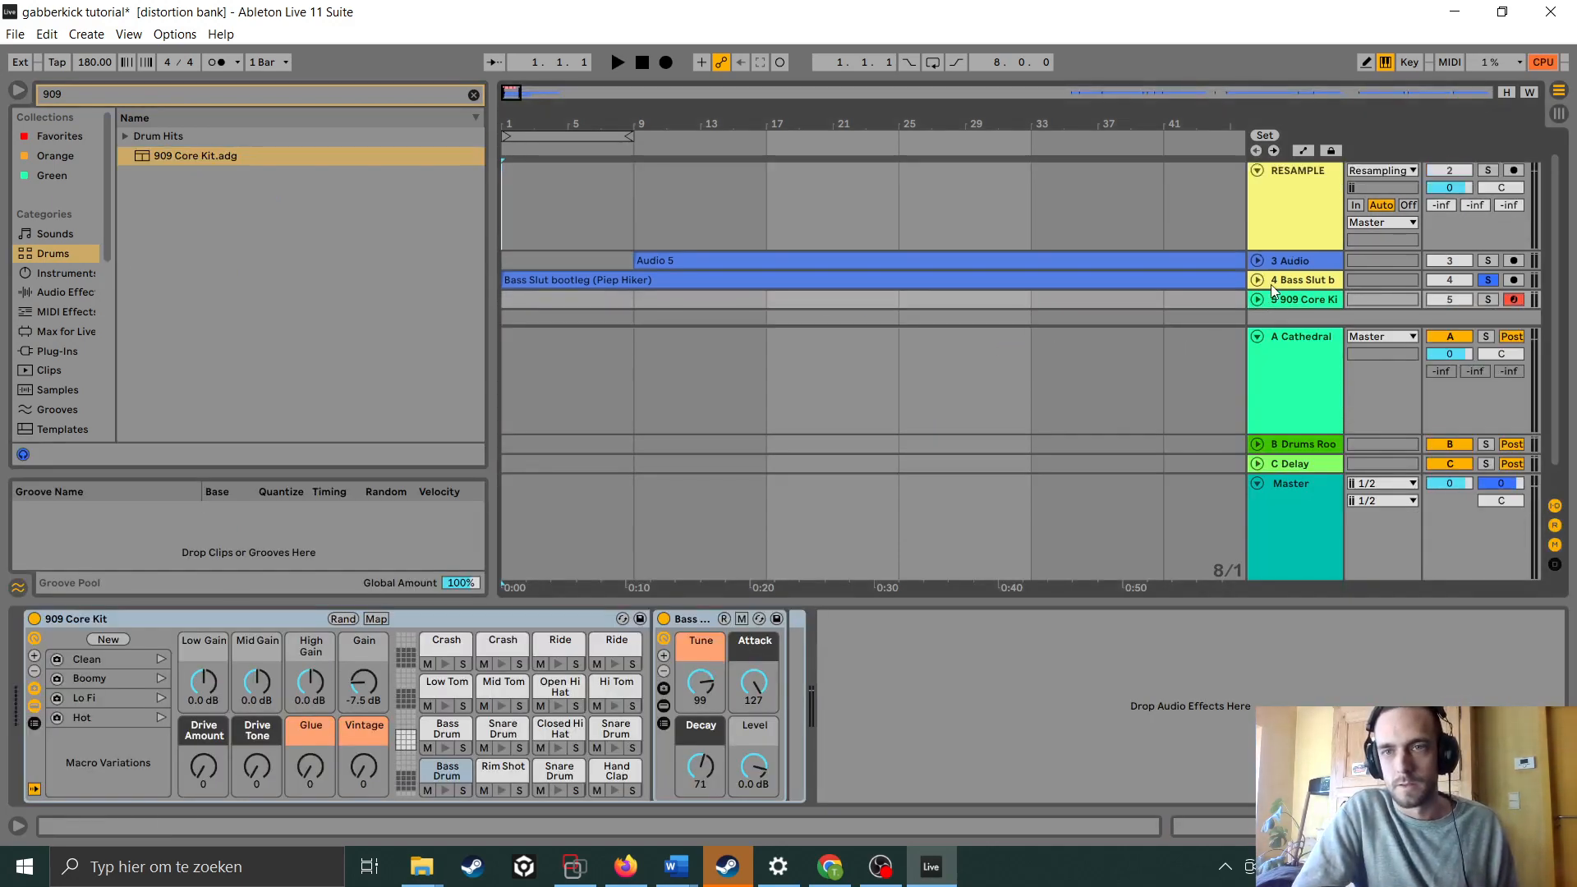
pyautogui.hotkey('ctrl', 'alt', 'l')
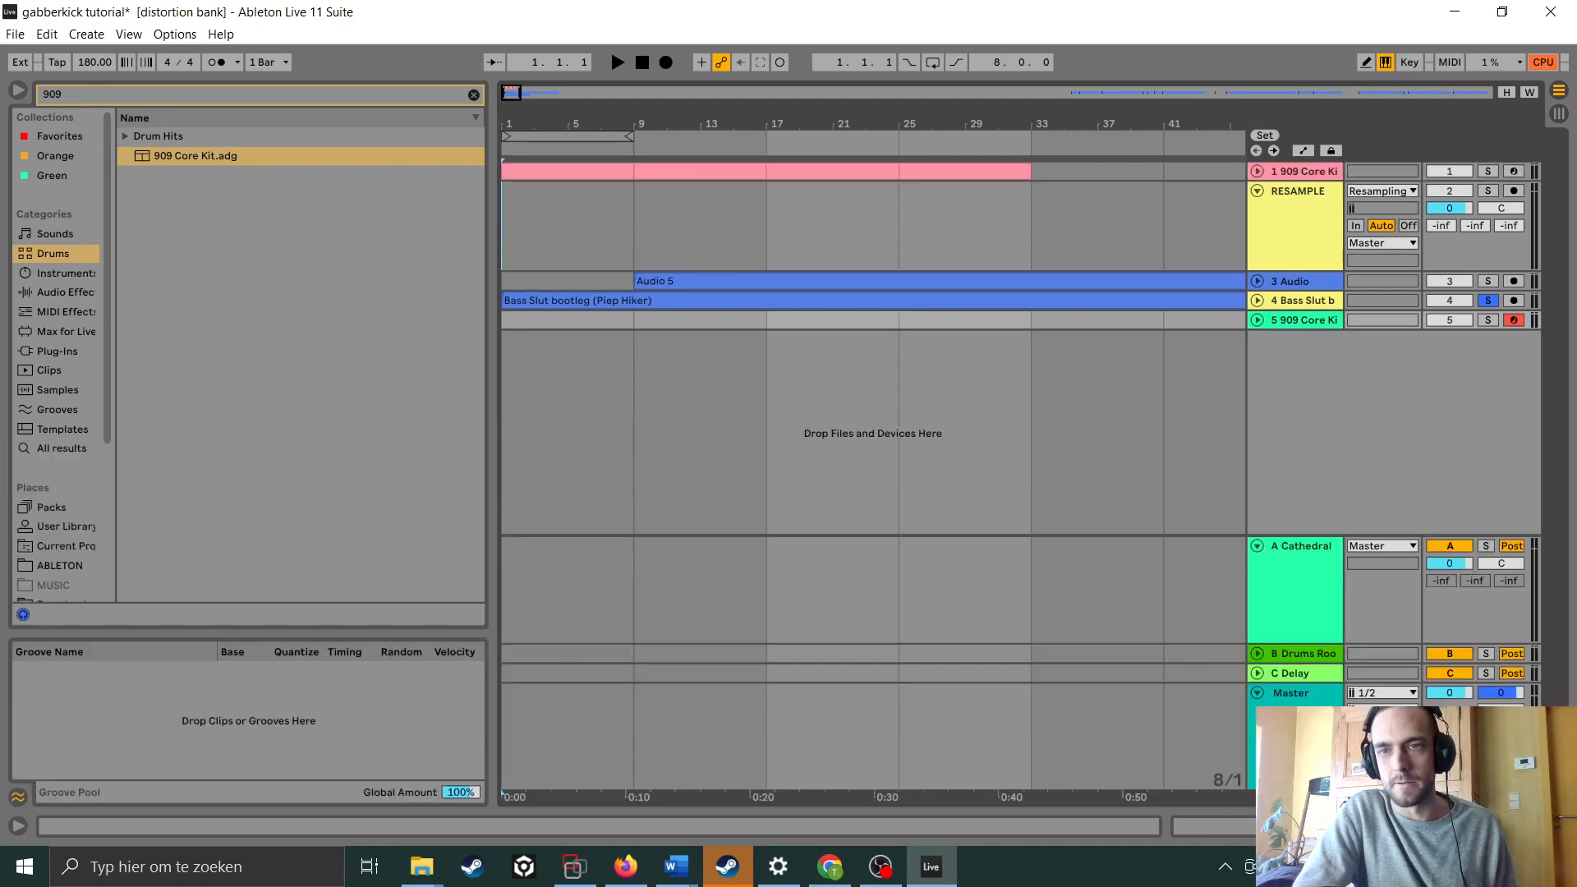
pyautogui.moveTo(1313, 322); pyautogui.dragTo(1300, 188)
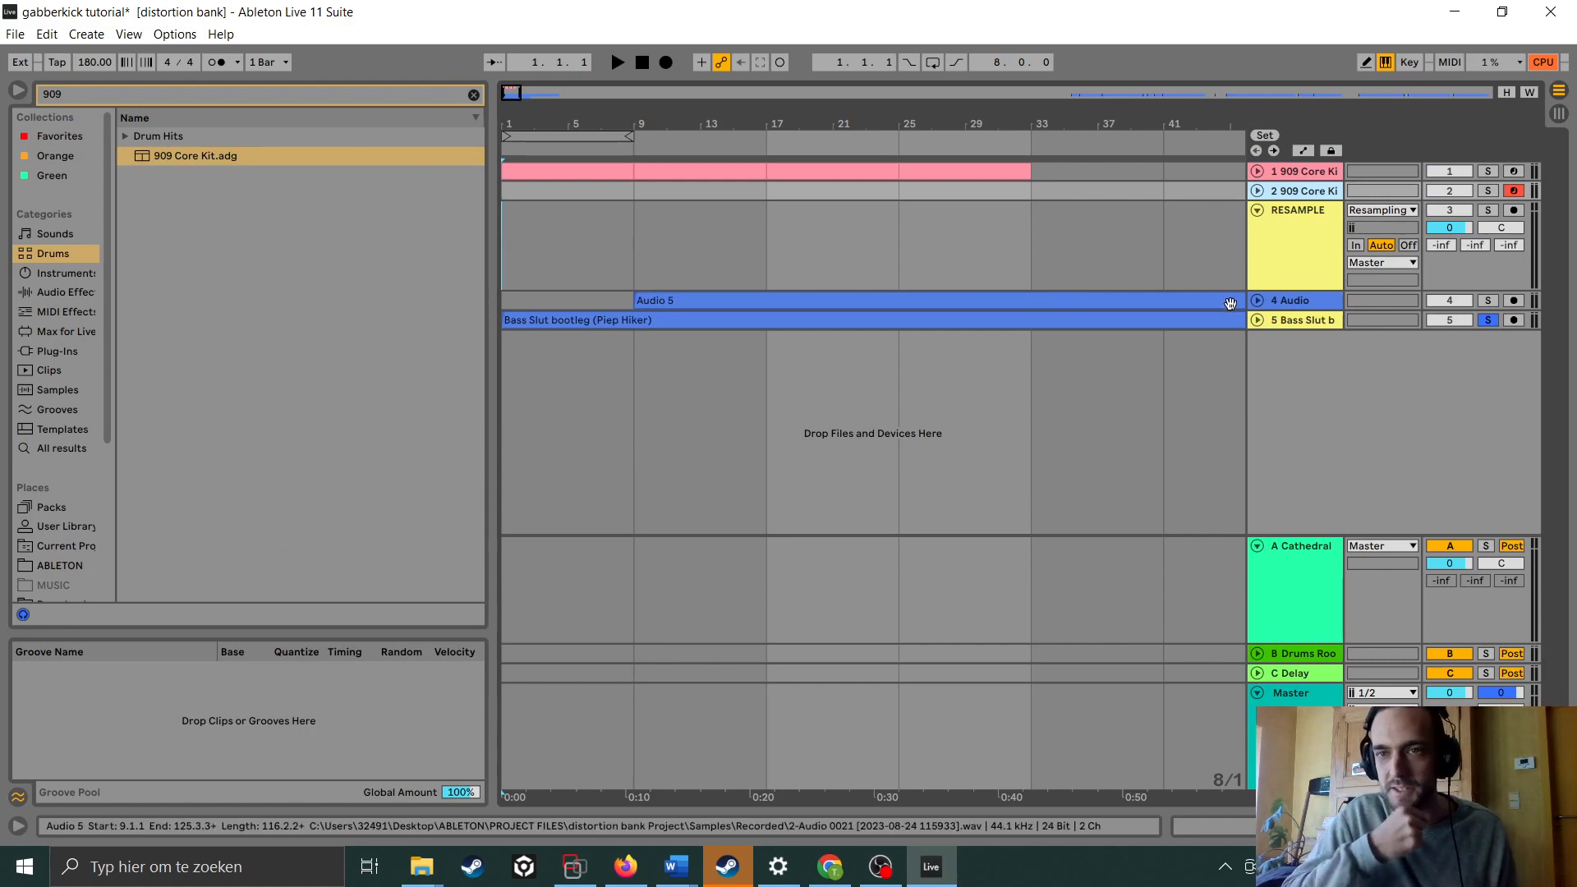
# Unfold the Bass Slut bootleg track and listen to its opening bars from bar 1, stopping in bar 14
pyautogui.click(1297, 244)
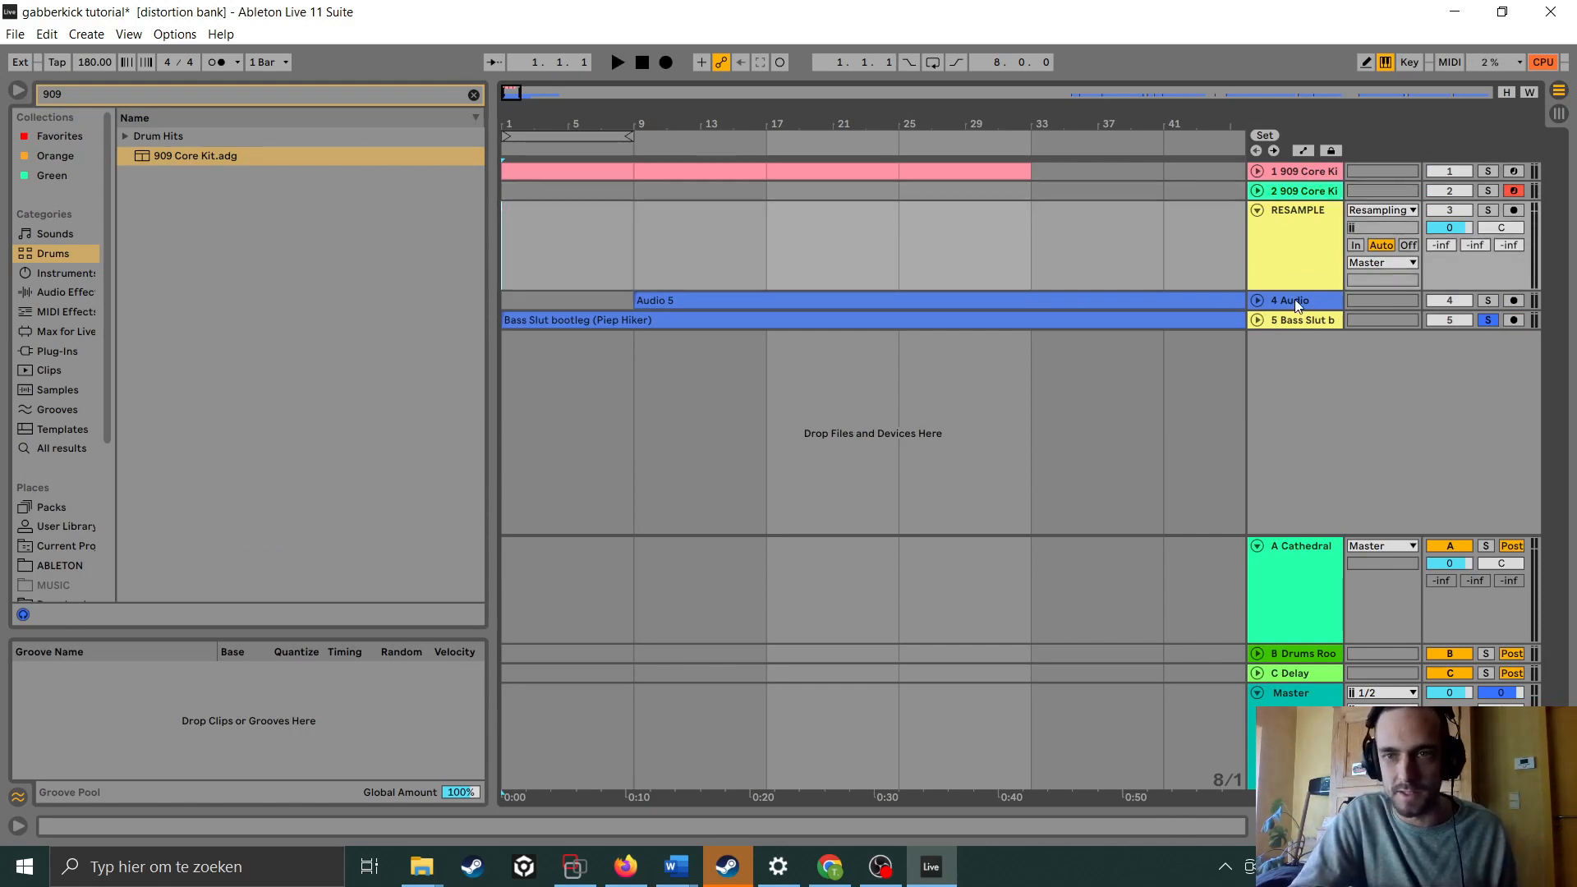
pyautogui.click(1257, 320)
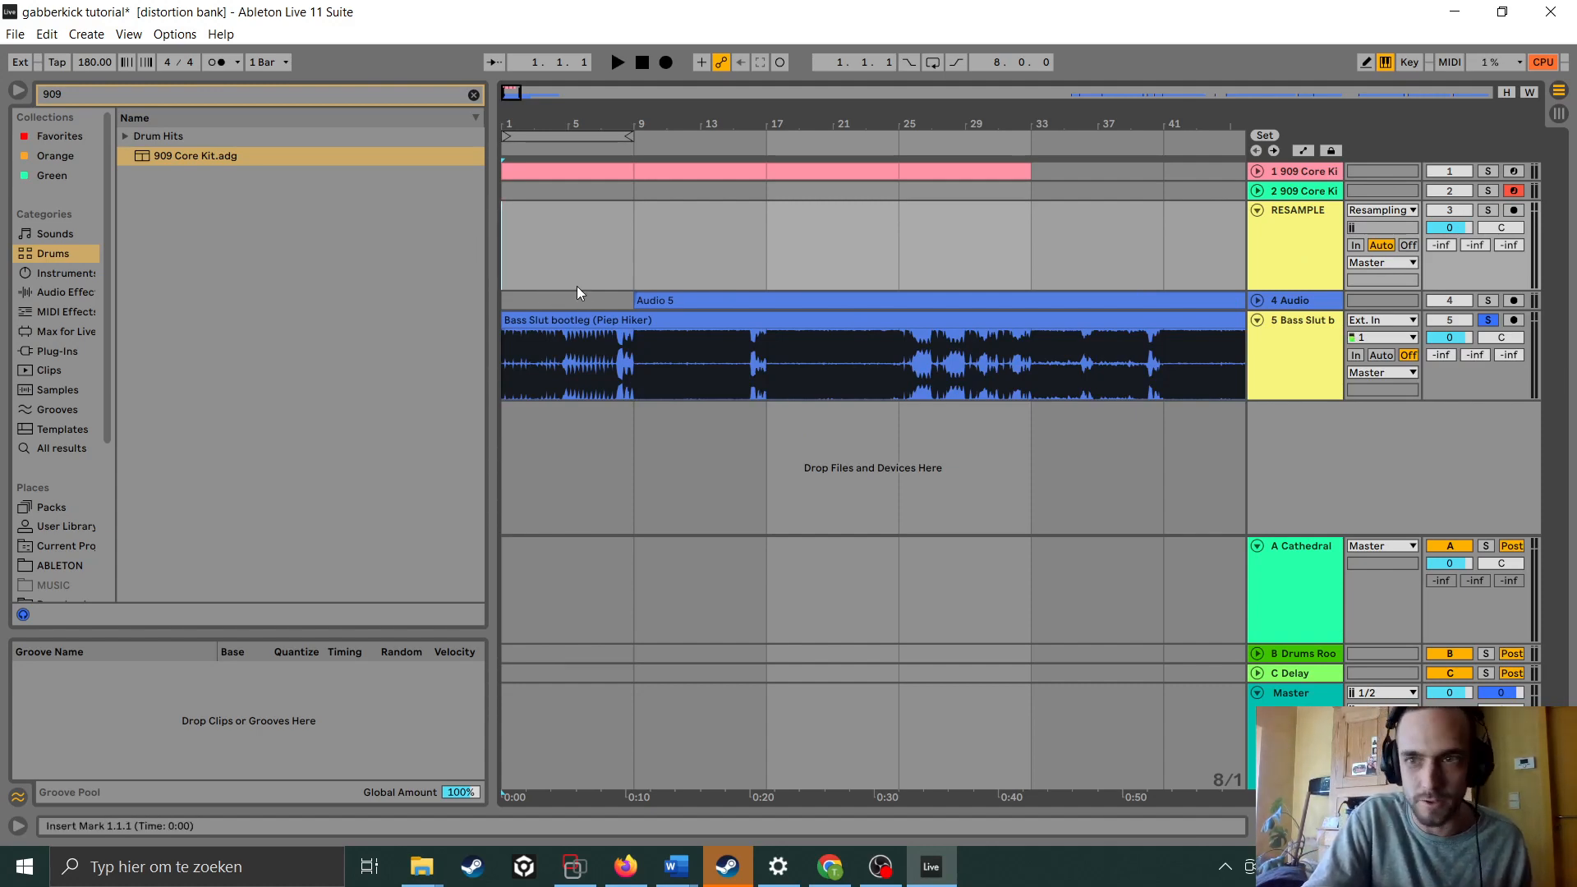
pyautogui.press('space')
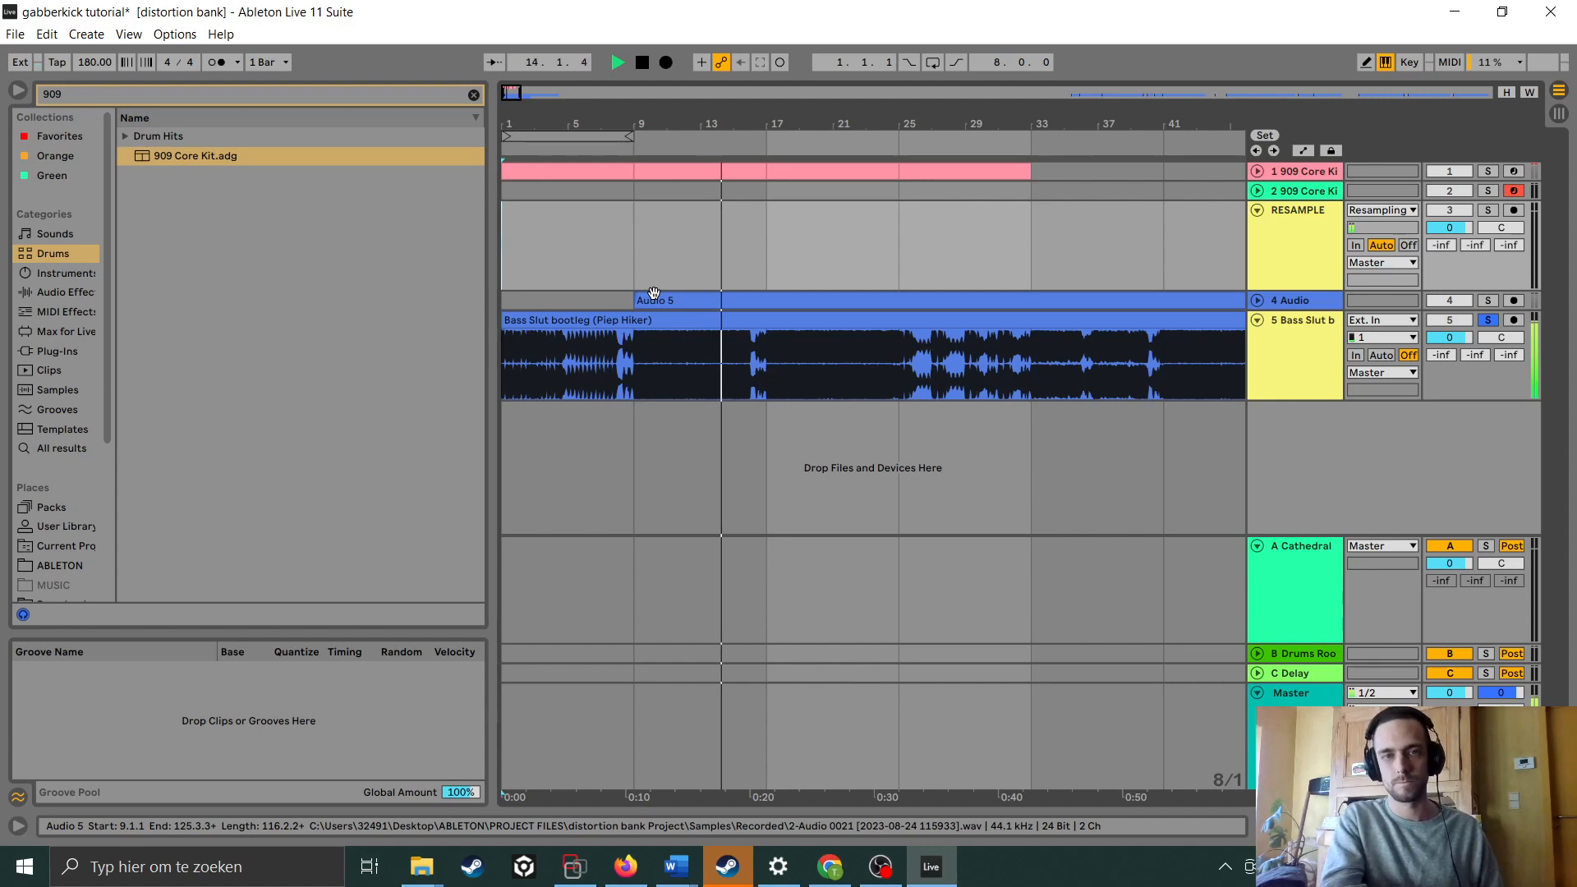
pyautogui.press('space')
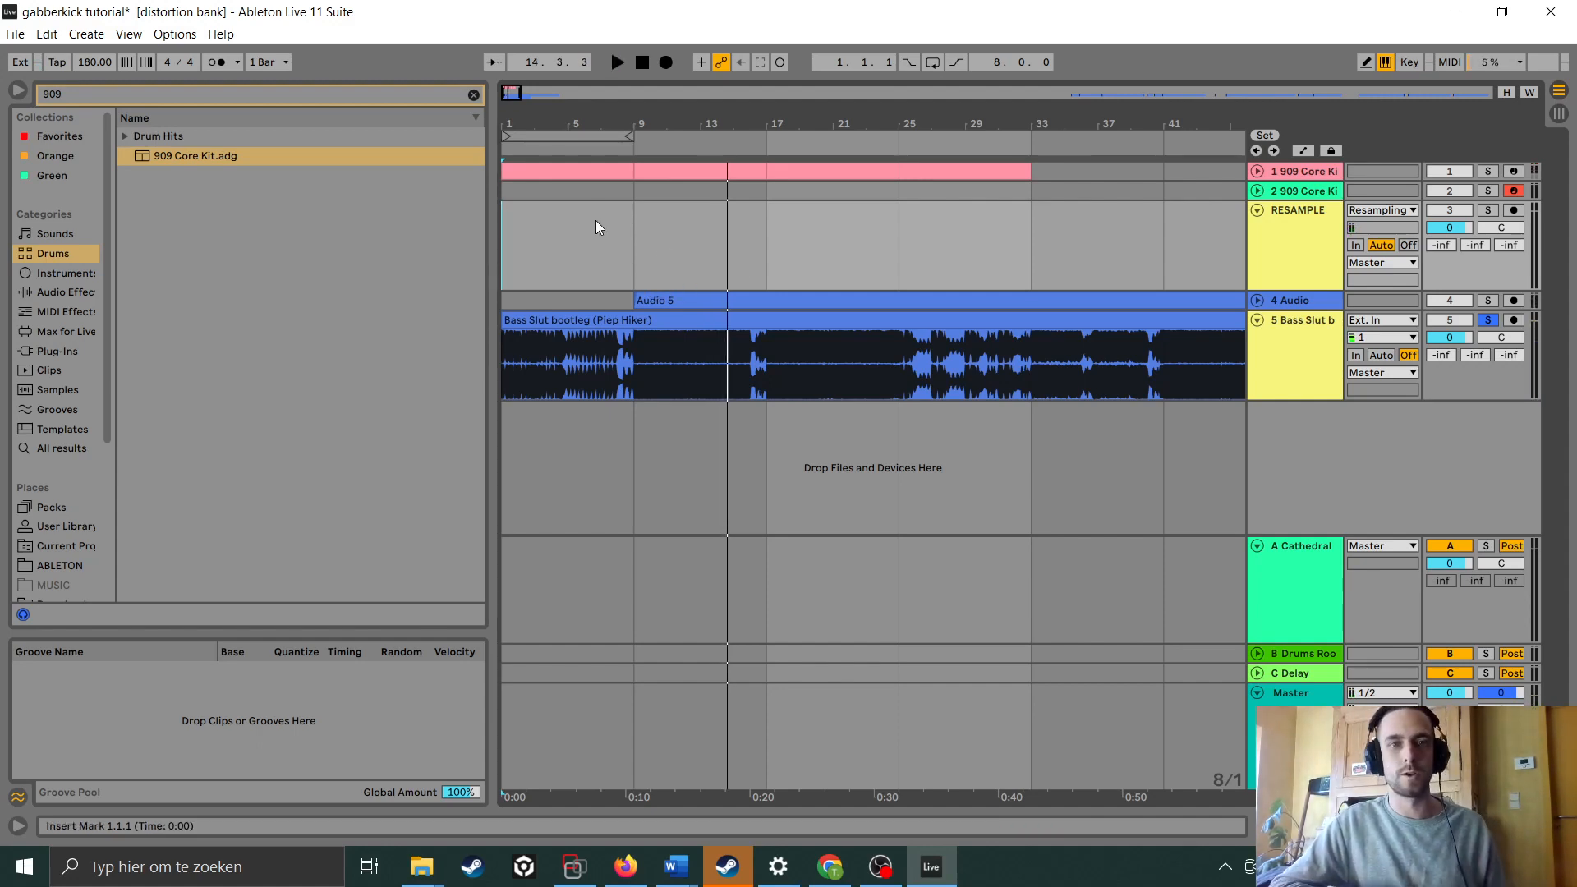
# Insert an empty 16-bar MIDI clip on the new 909 Core Kit track, from bar 1 to bar 17
pyautogui.doubleClick(1319, 191)
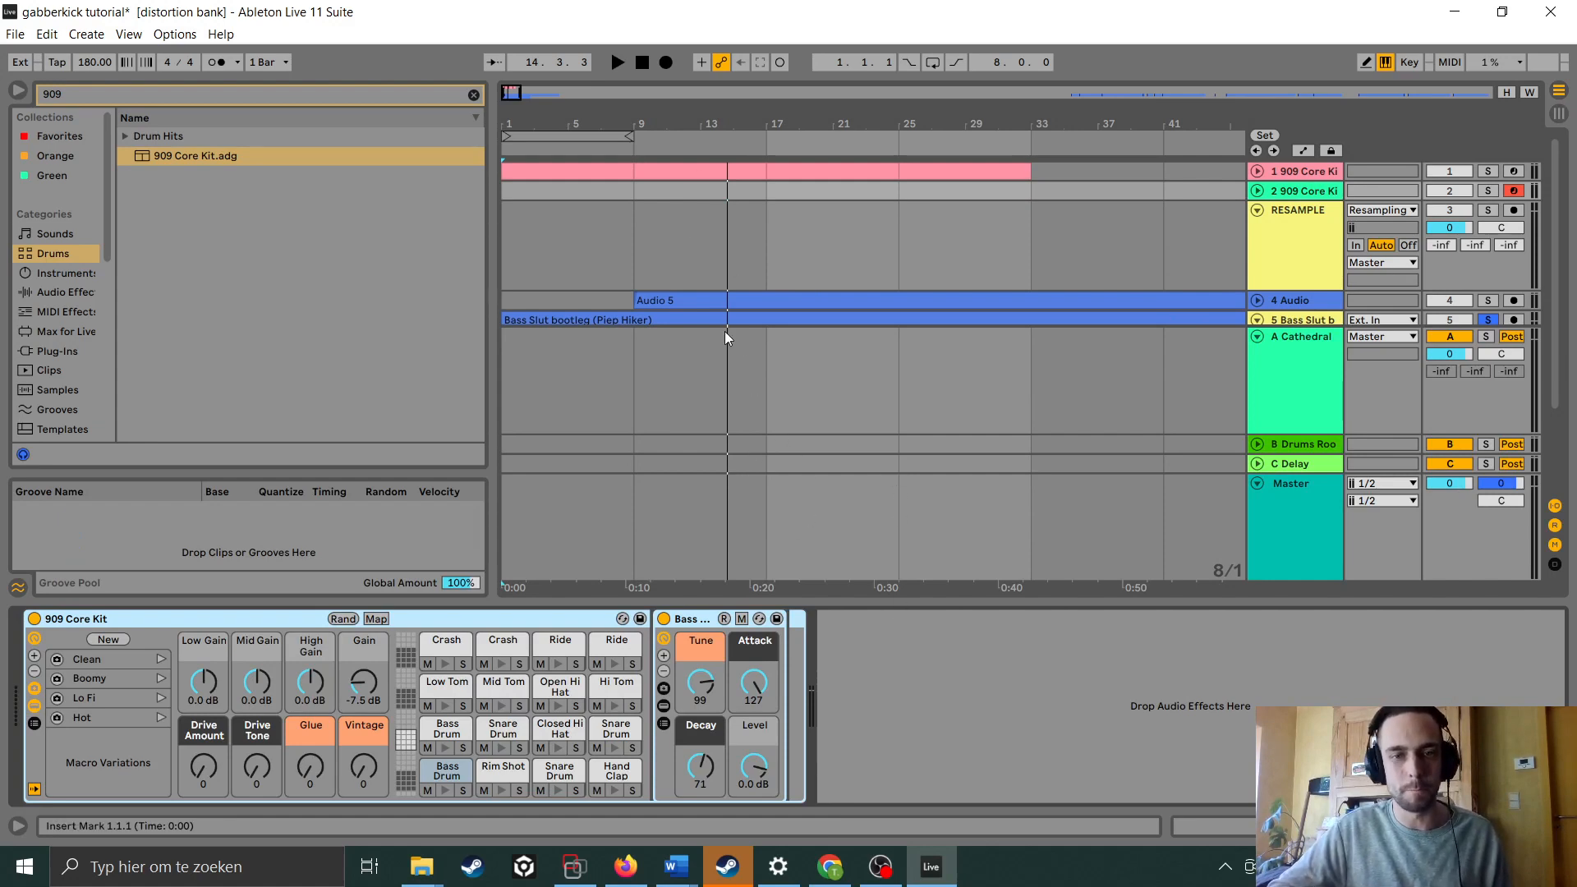
pyautogui.click(766, 188)
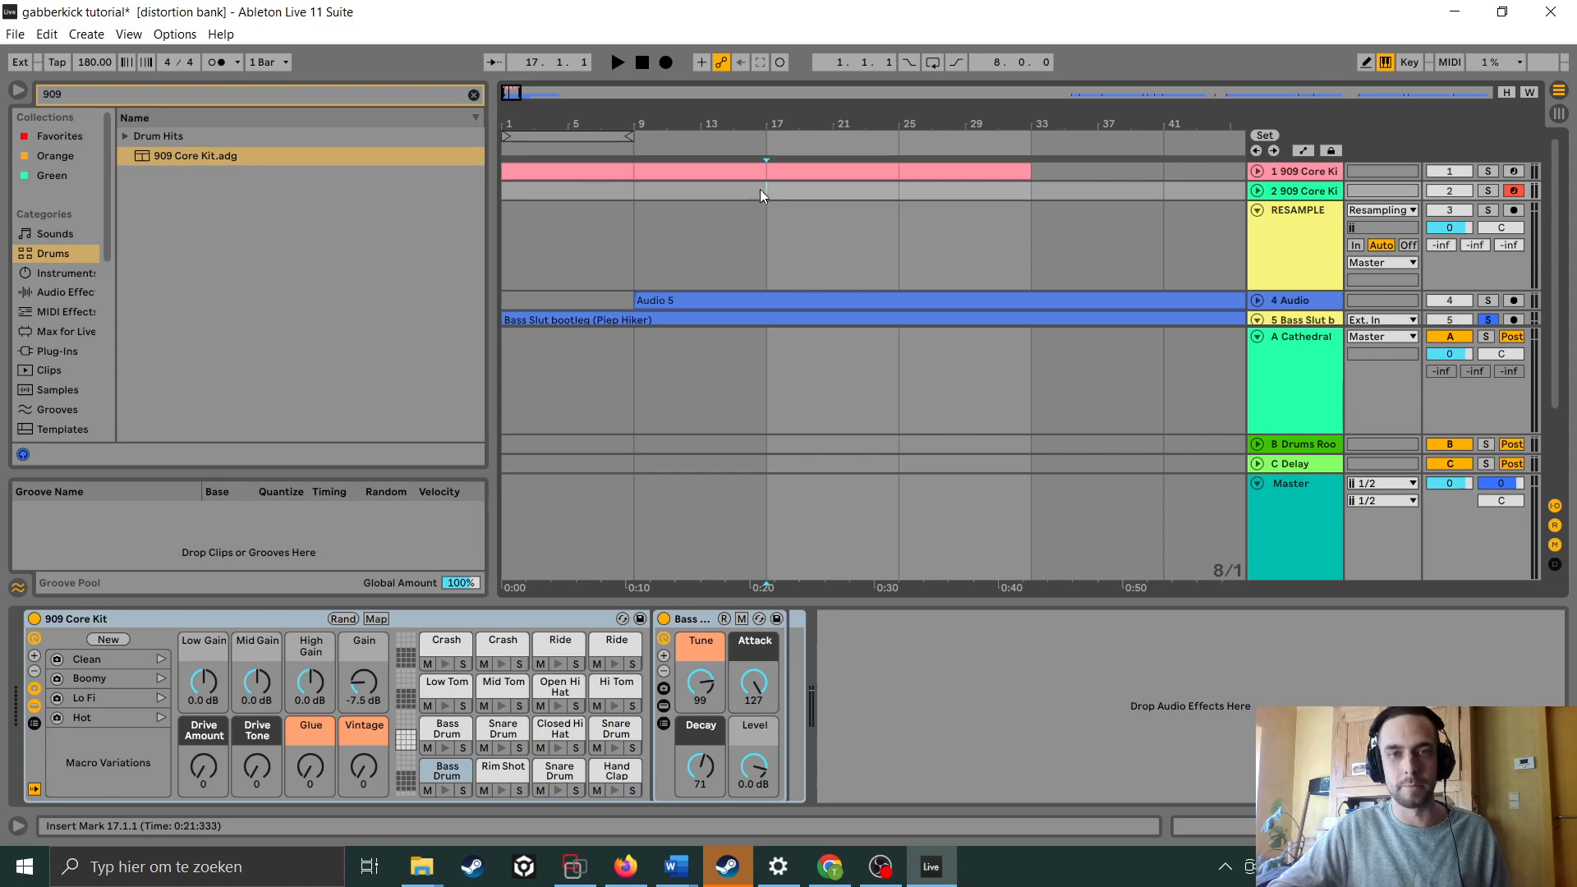
pyautogui.keyDown('shift'); pyautogui.click(642, 194); pyautogui.keyUp('shift')
pyautogui.moveTo(641, 194); pyautogui.dragTo(489, 194)
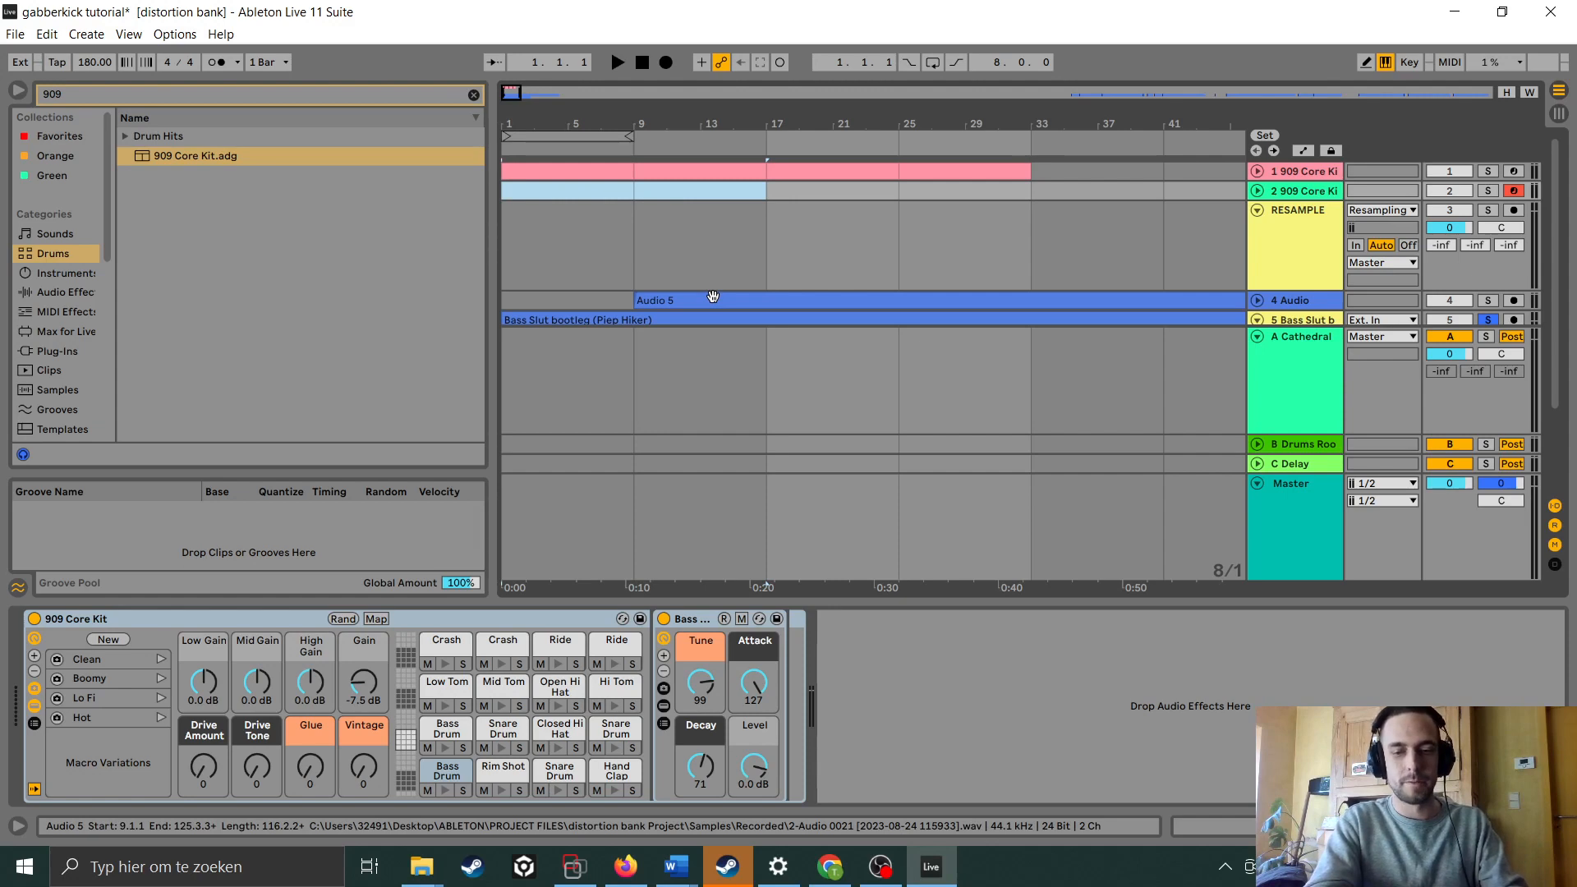
pyautogui.hotkey('ctrl', 'shift', 'm')
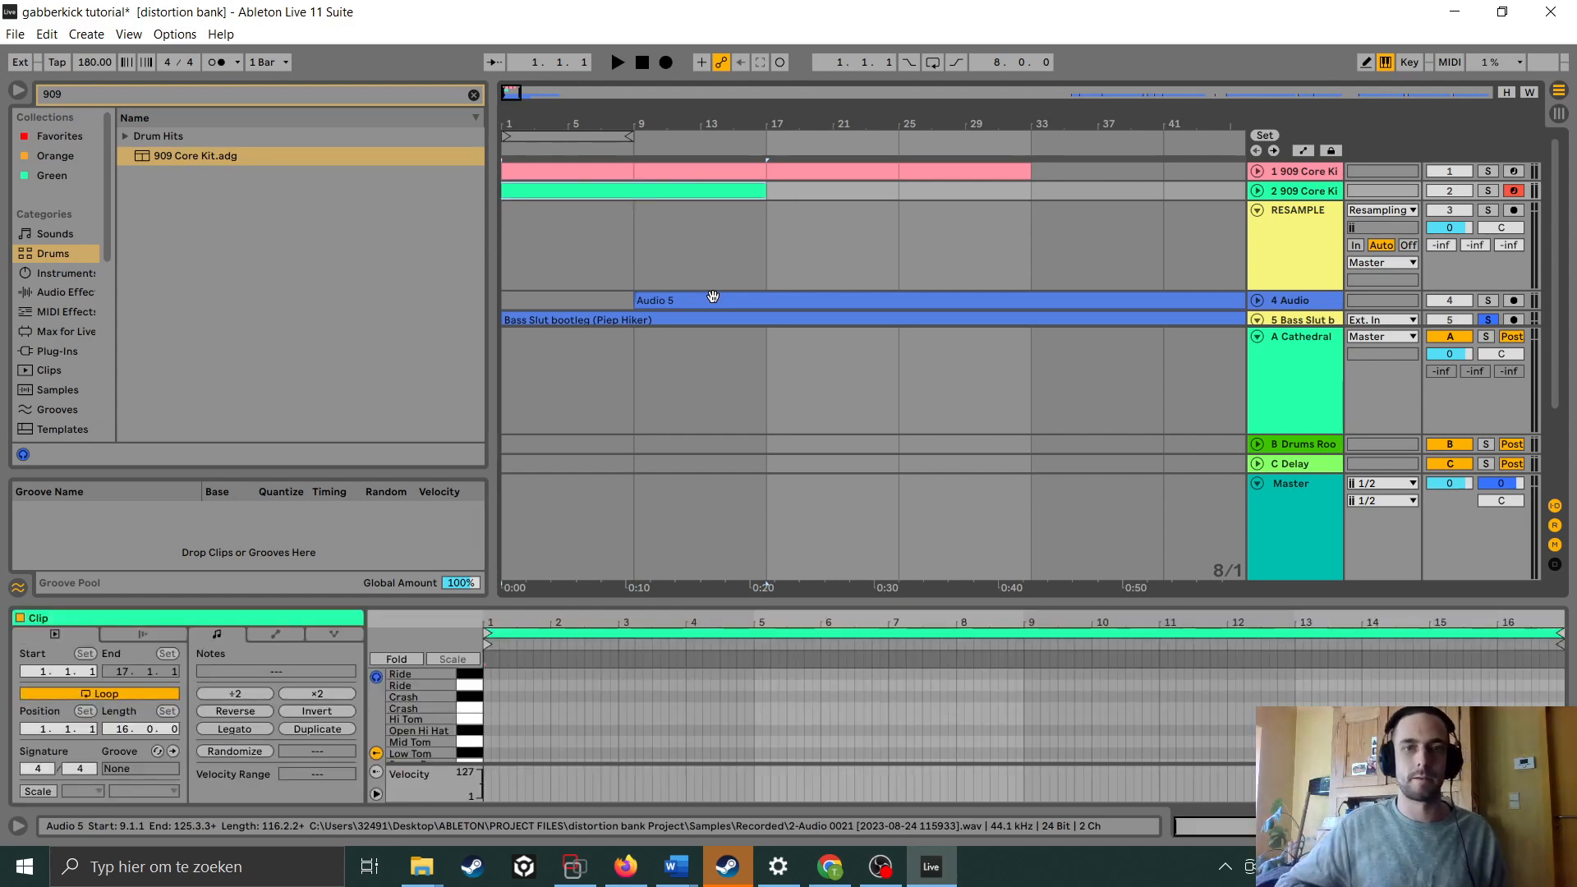
pyautogui.moveTo(1022, 194); pyautogui.dragTo(786, 196)
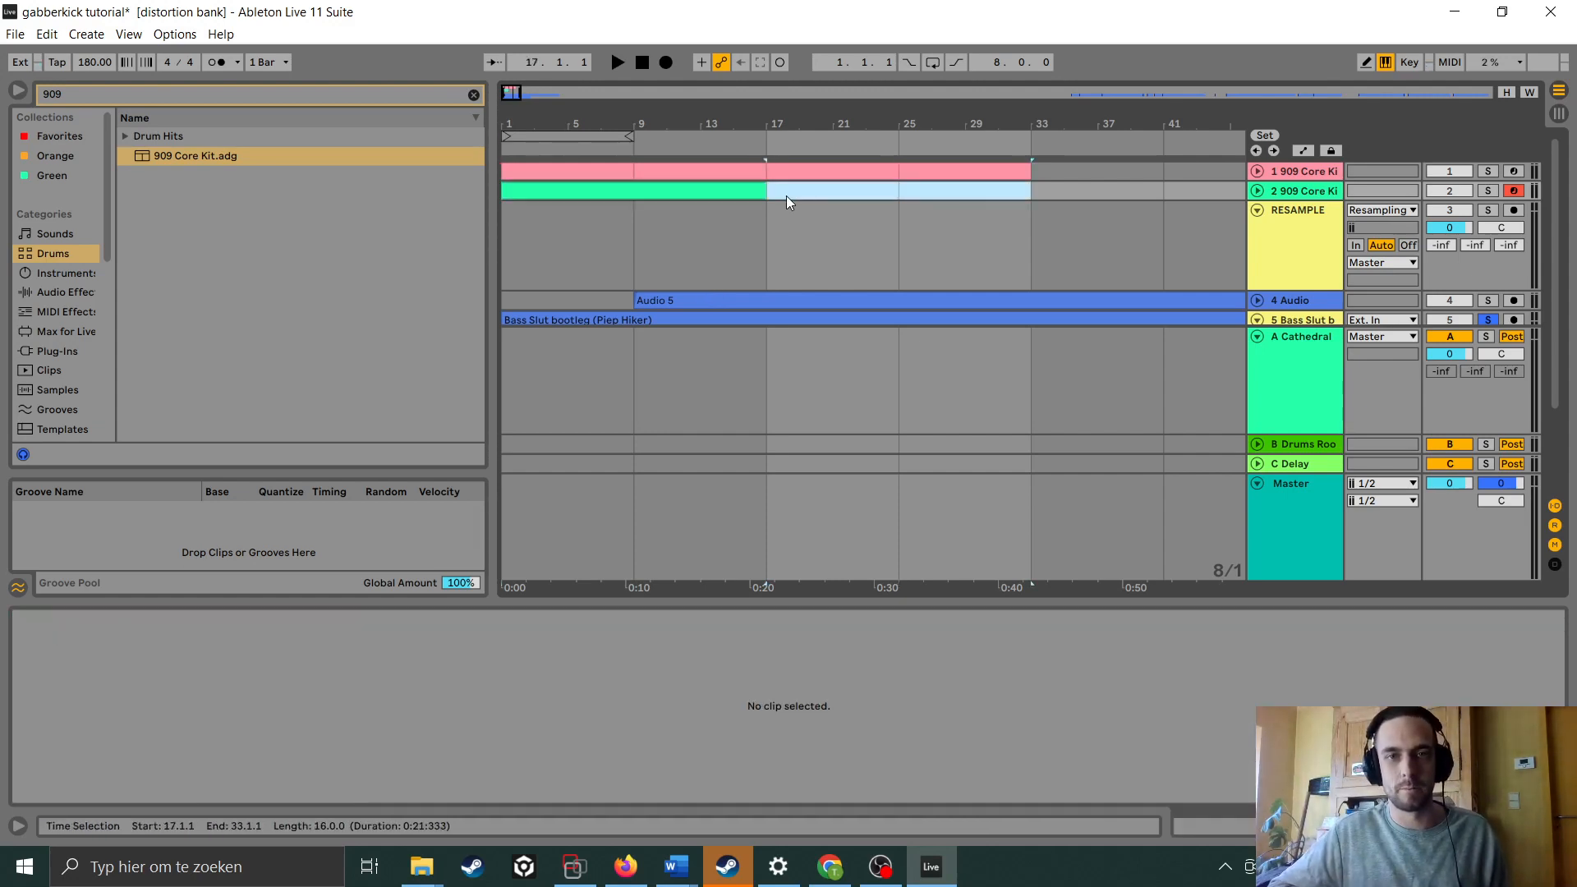
pyautogui.rightClick(816, 187)
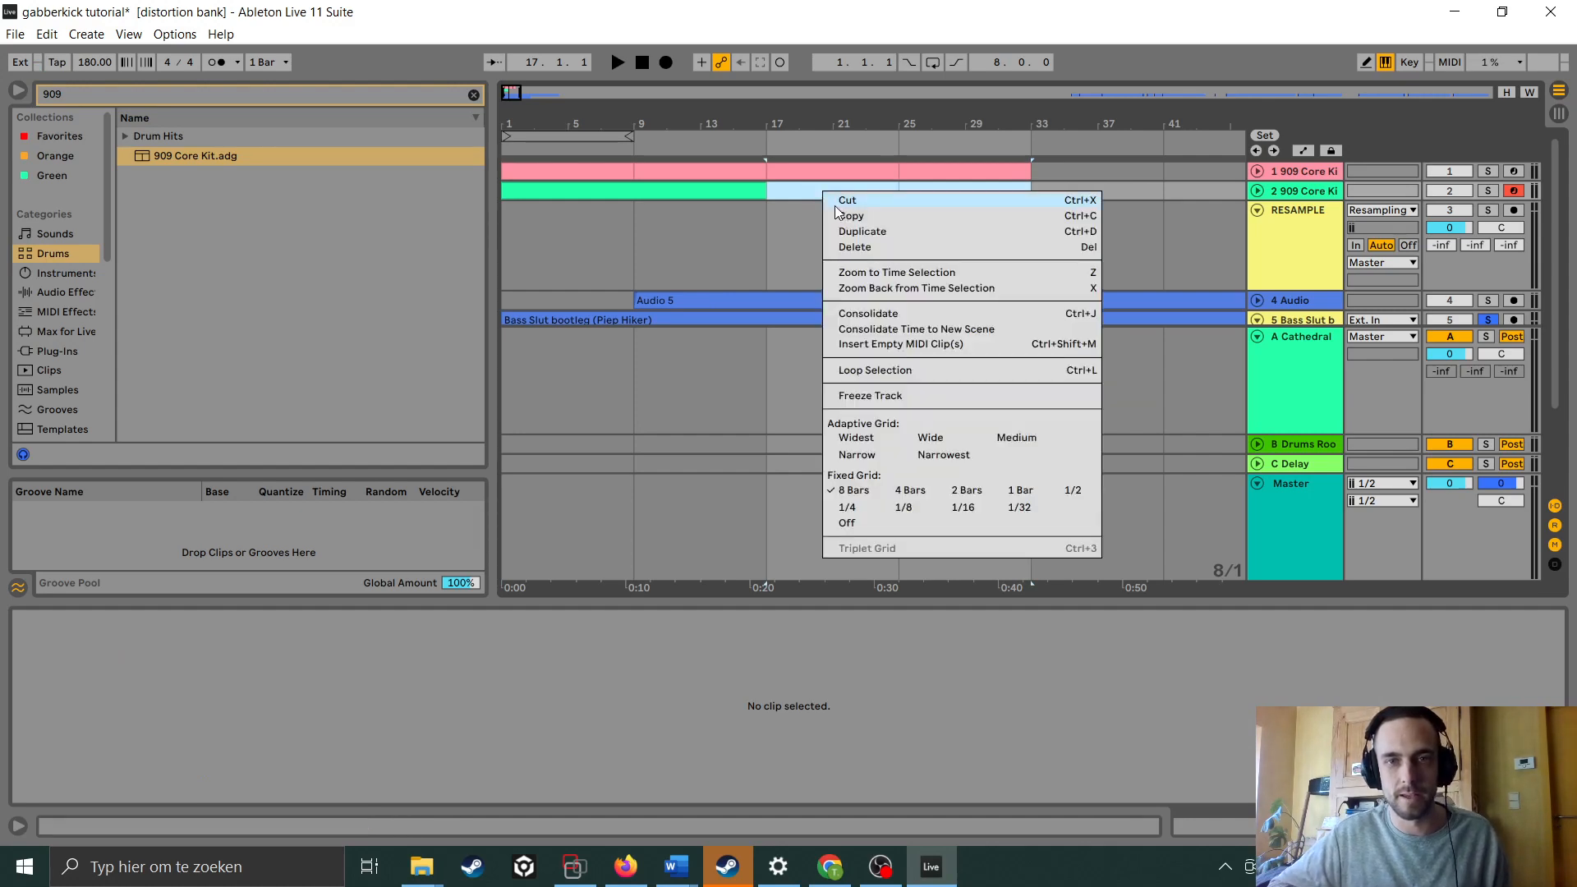
pyautogui.click(770, 242)
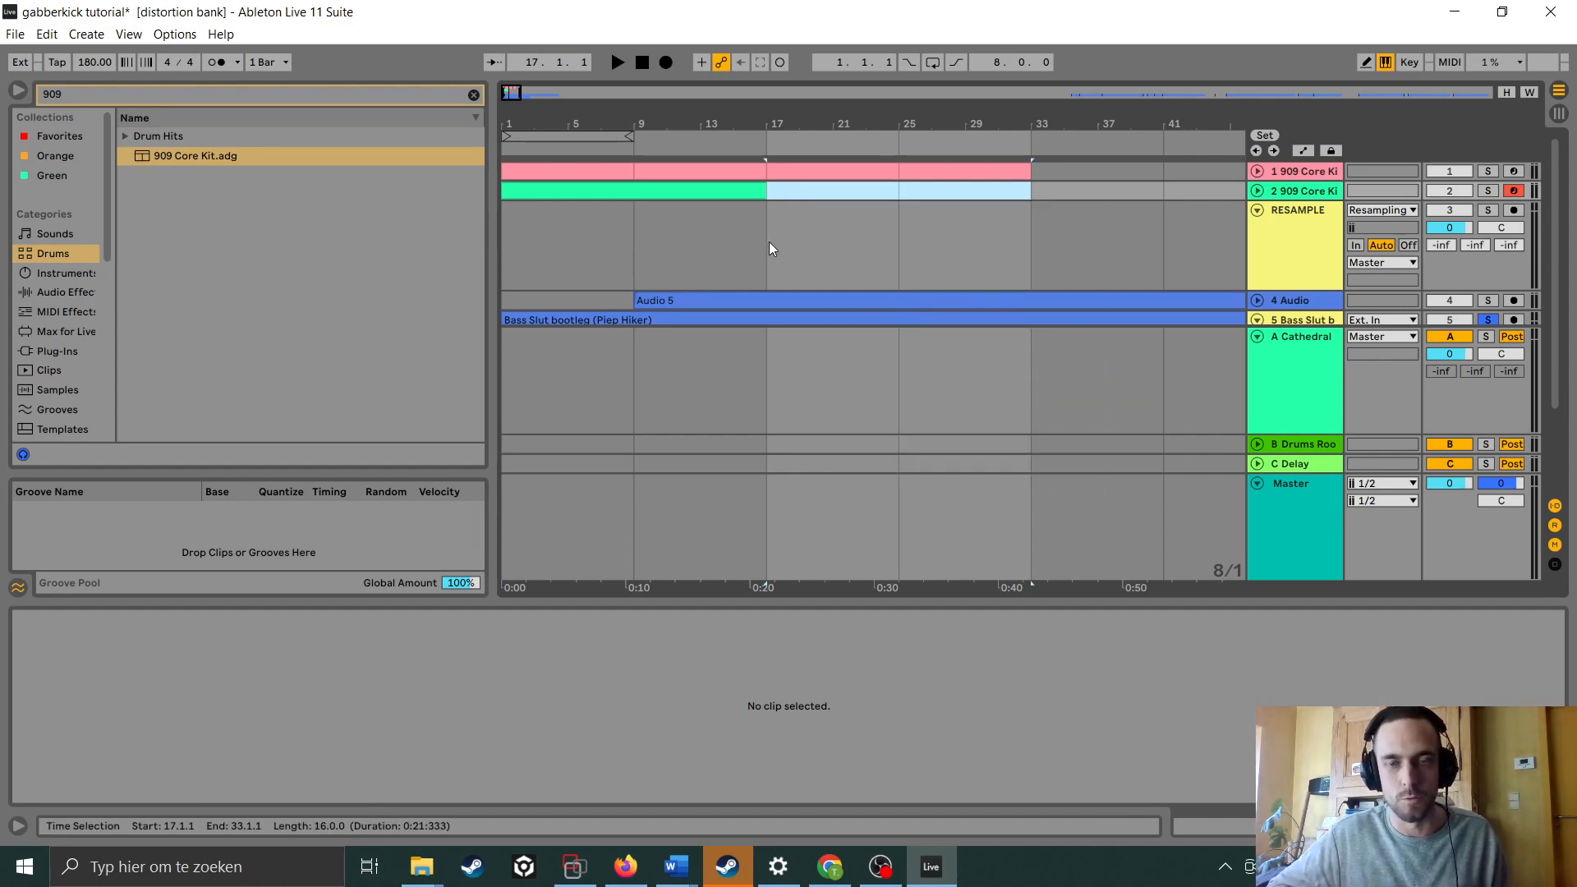
# Open the empty 909 clip in an enlarged note editor and set its fixed grid to 1/4
pyautogui.click(714, 193)
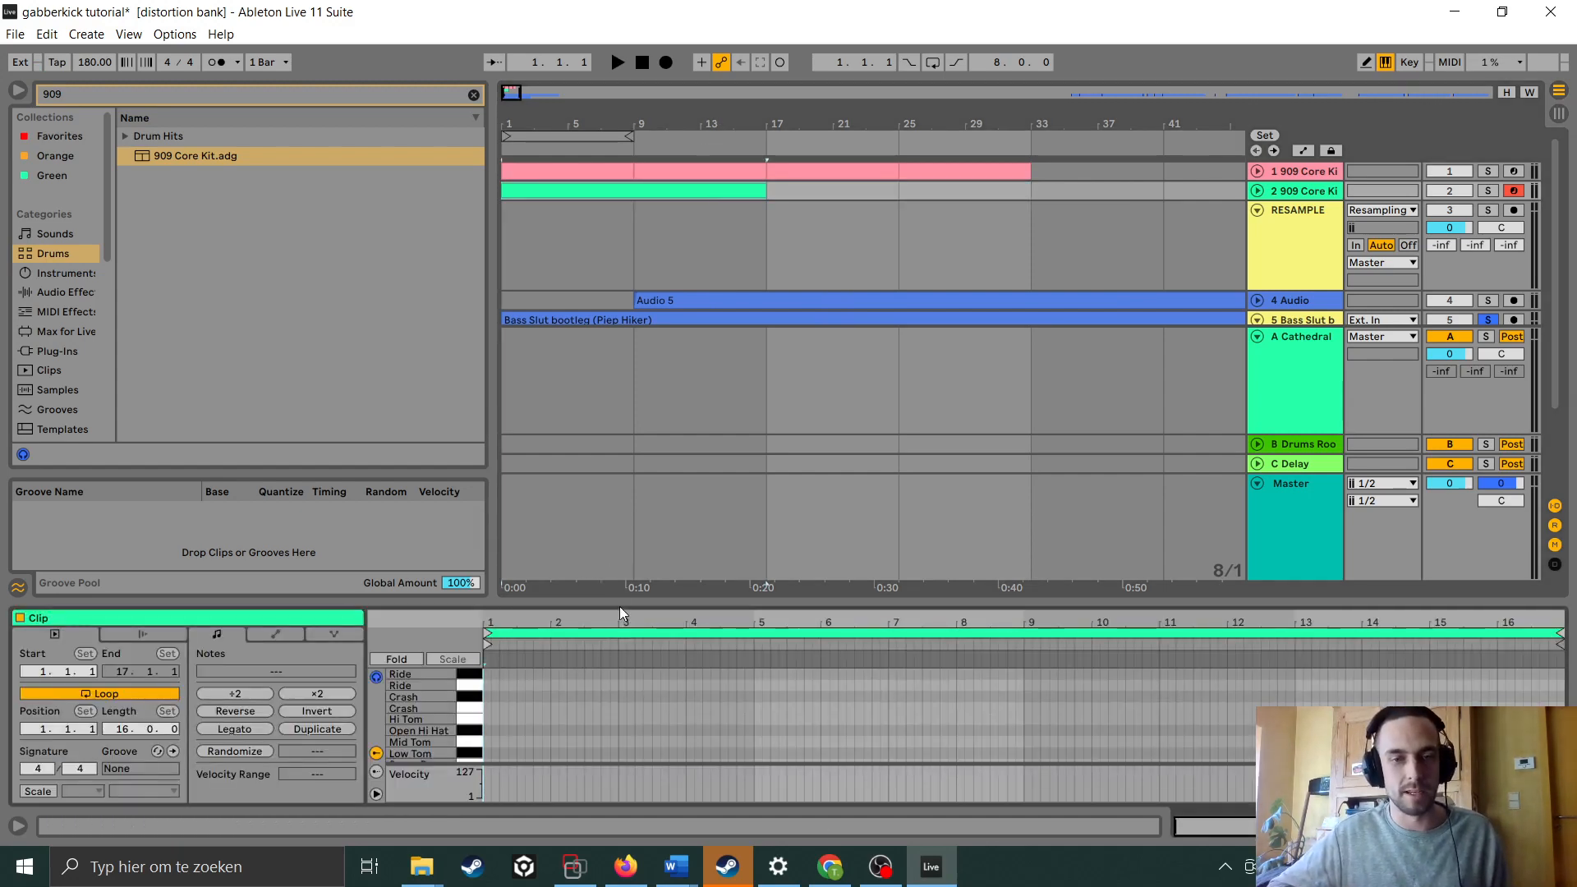
pyautogui.moveTo(624, 603); pyautogui.dragTo(633, 316)
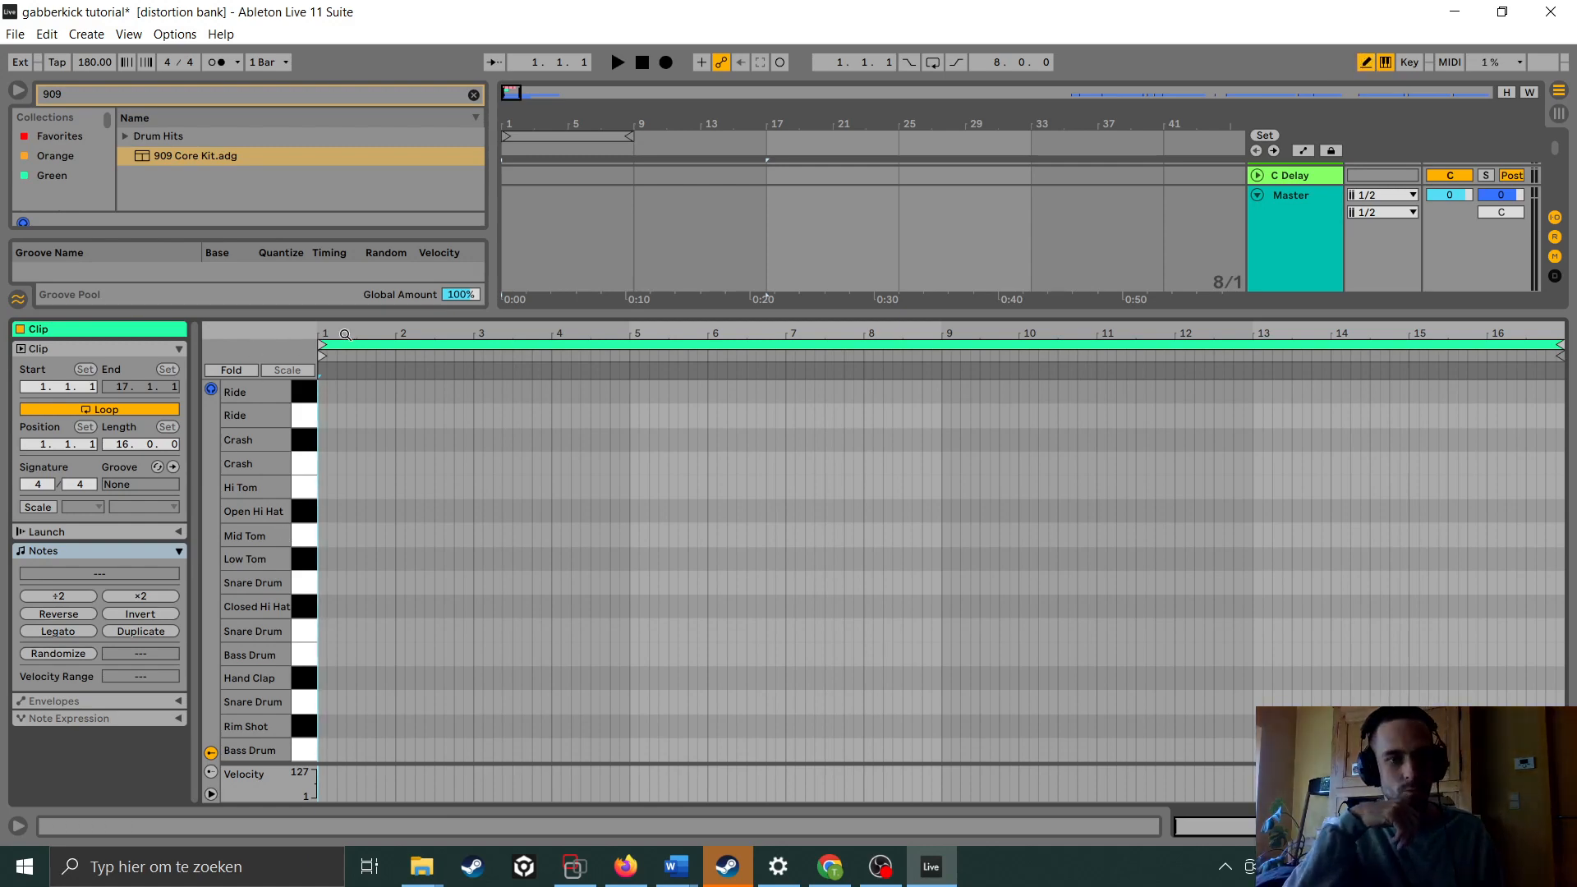
pyautogui.moveTo(345, 335); pyautogui.dragTo(383, 355)
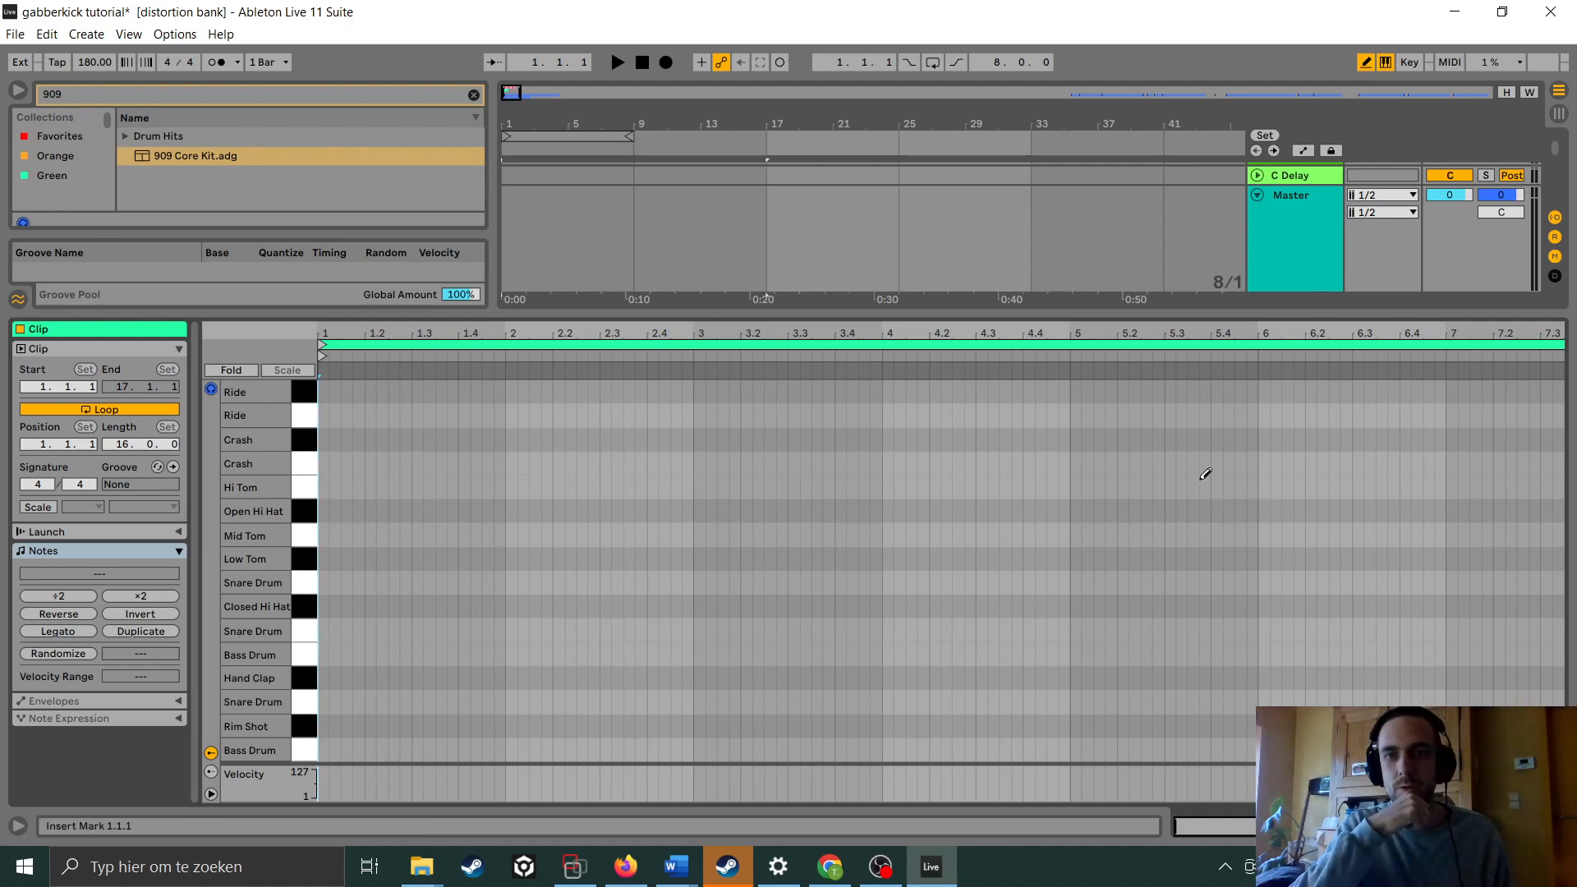
pyautogui.moveTo(1031, 321); pyautogui.dragTo(1032, 342)
pyautogui.rightClick(602, 610)
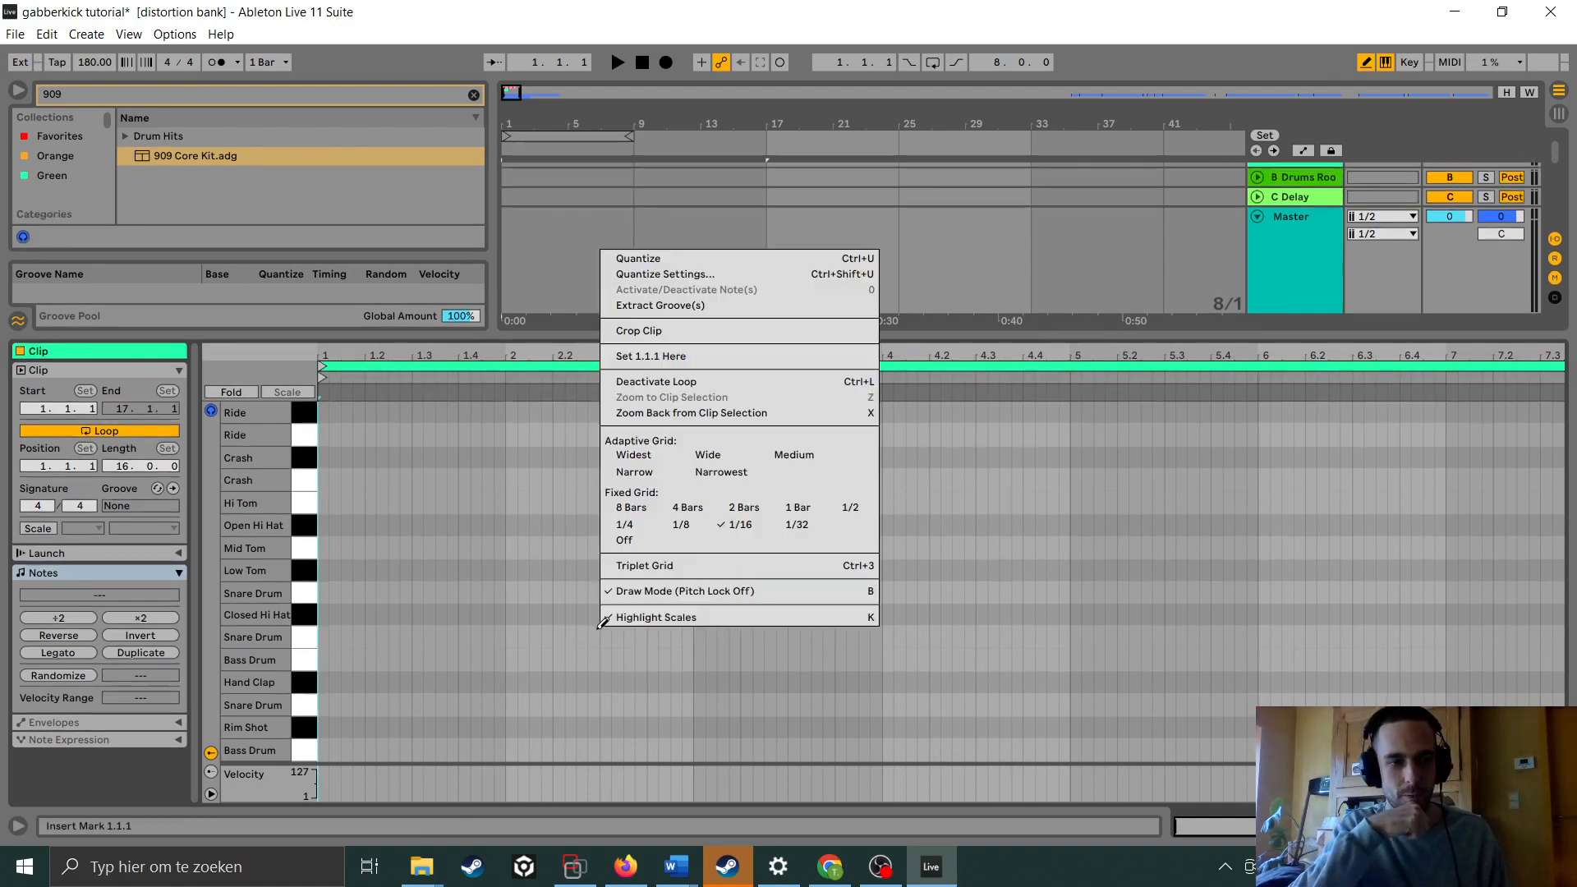
pyautogui.click(633, 540)
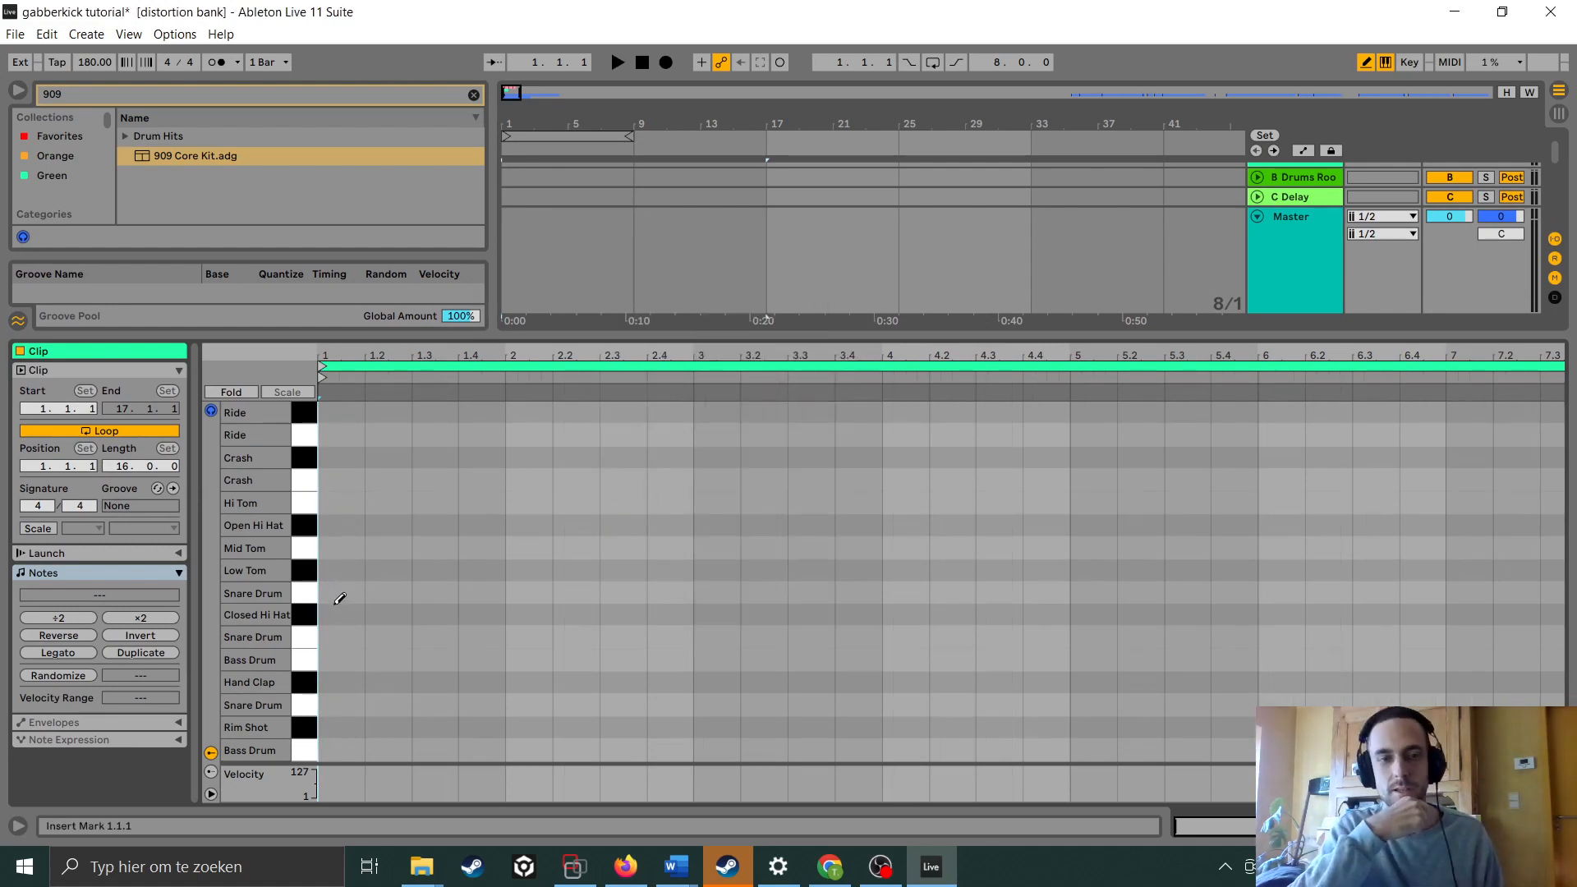
# Turn off solo on the Bass Slut bootleg track and audition the Bass Drum sound from the 909 clip's note editor
pyautogui.click(305, 752)
pyautogui.click(305, 752)
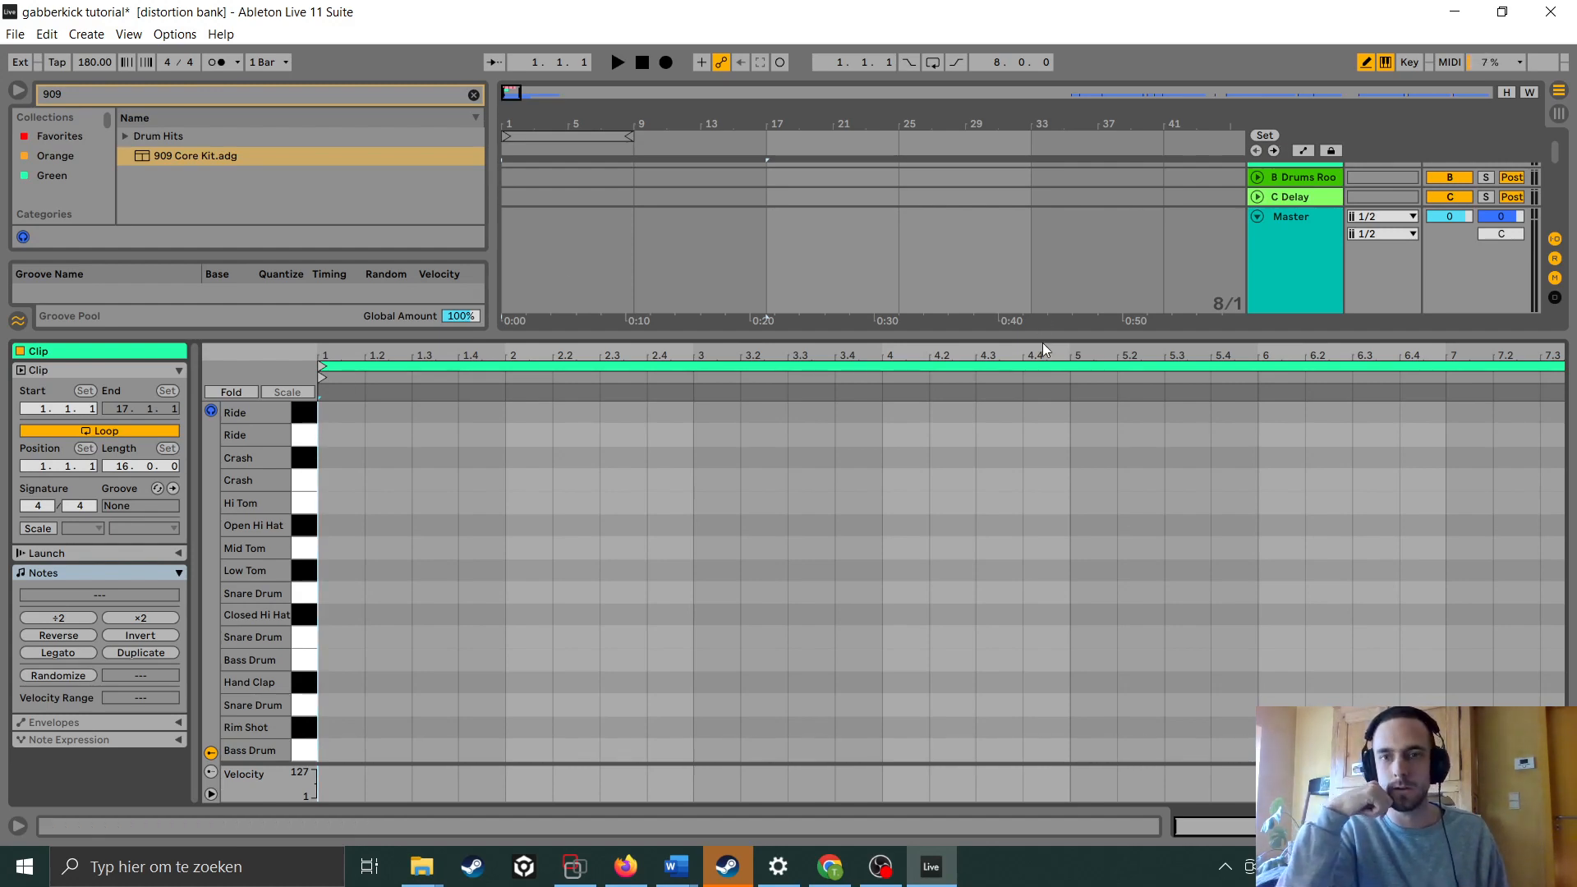
pyautogui.hotkey('ctrl', 'alt', 'l')
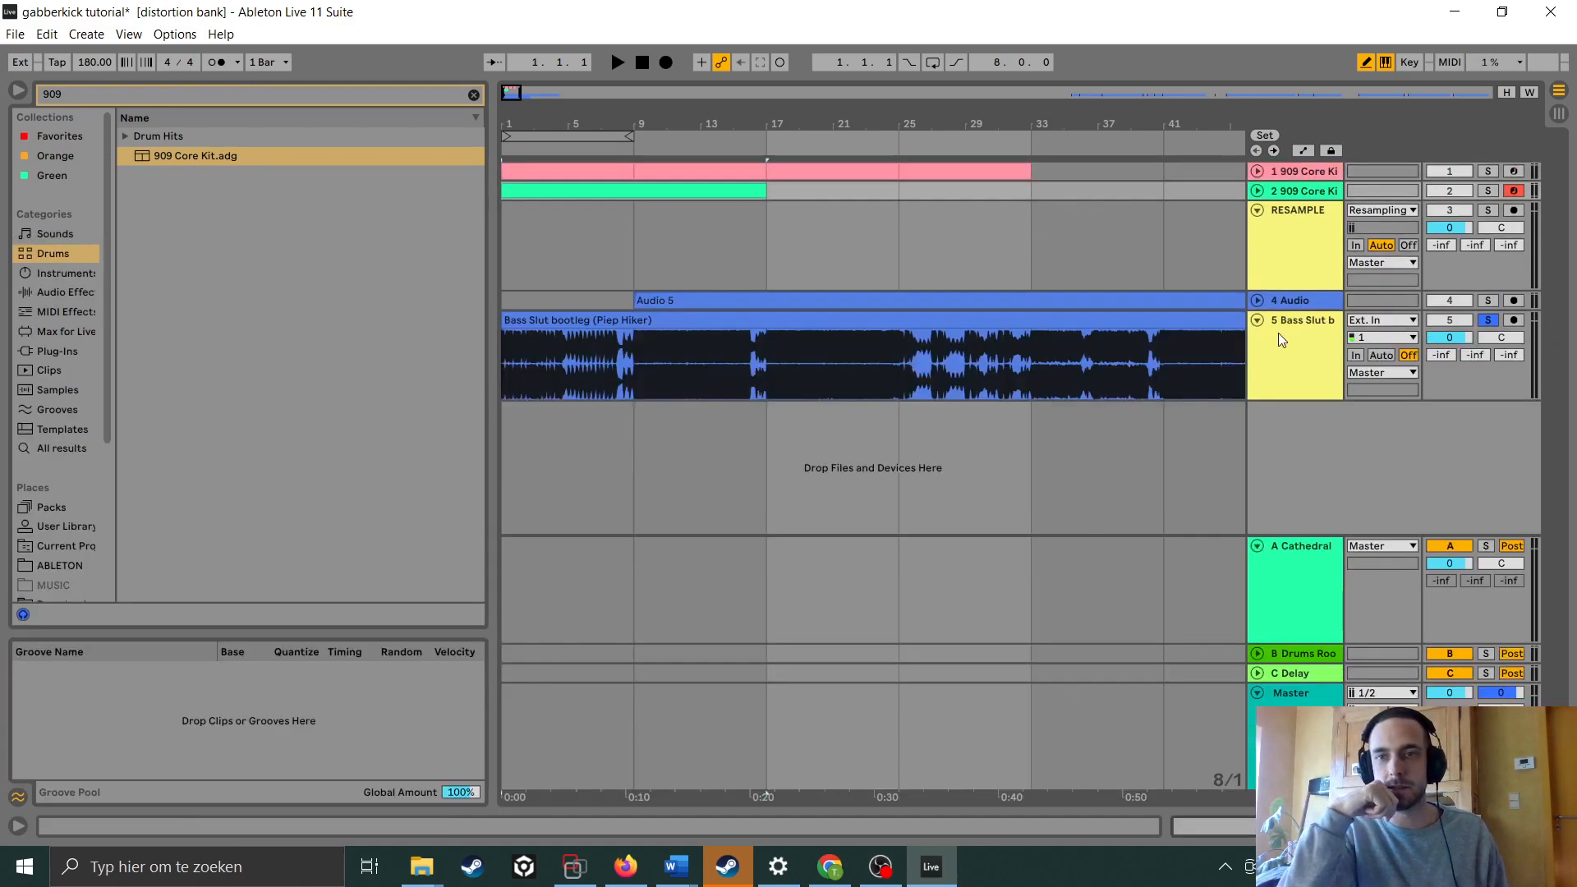
pyautogui.click(1494, 319)
pyautogui.doubleClick(1306, 190)
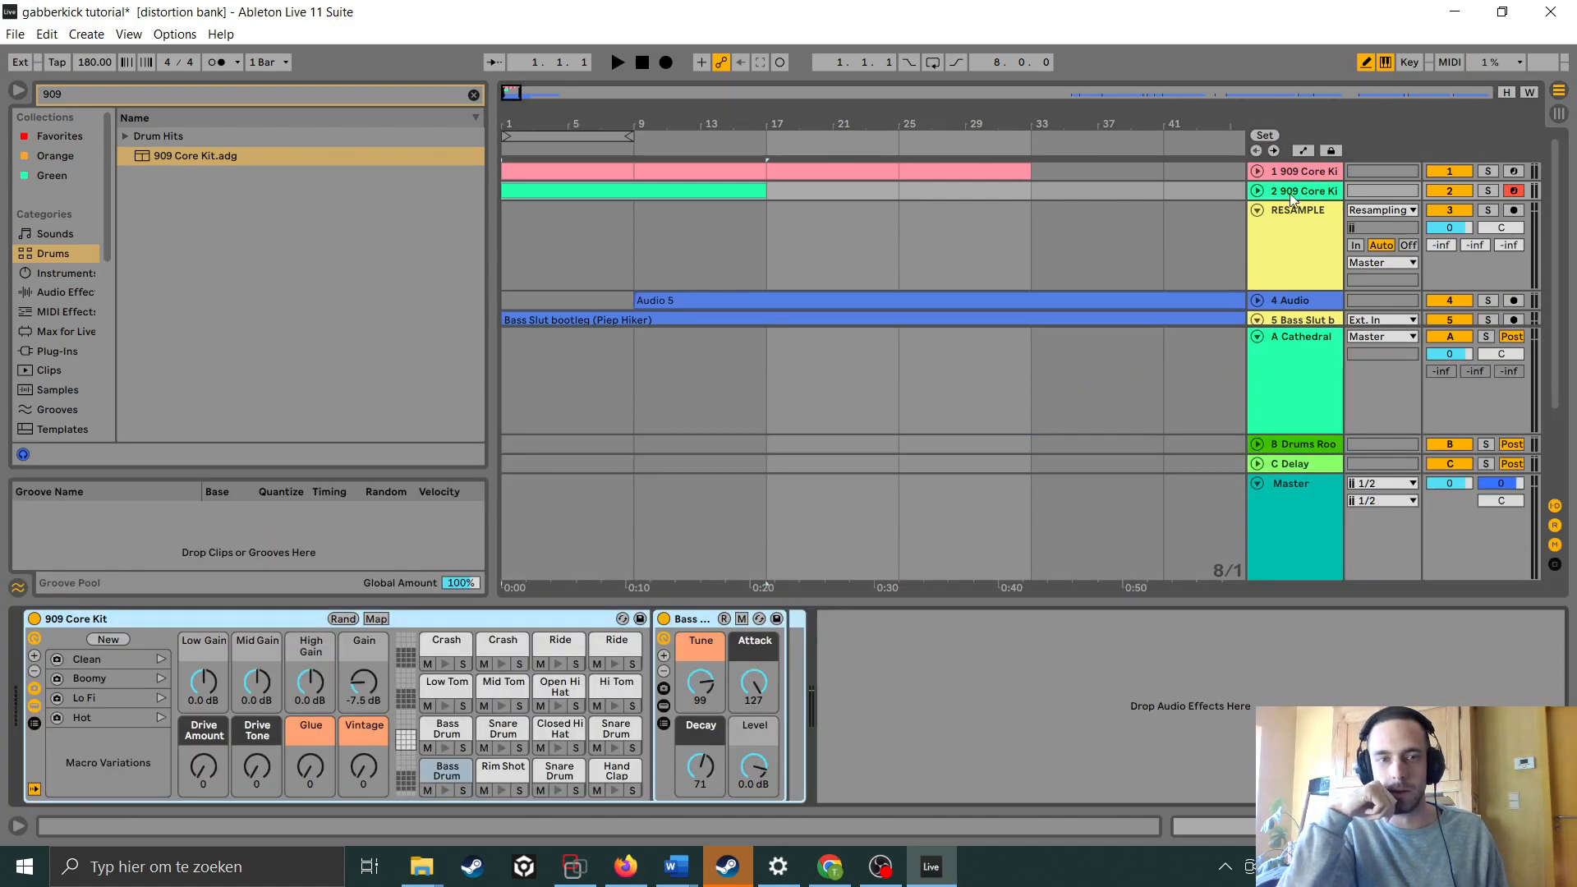
pyautogui.doubleClick(599, 191)
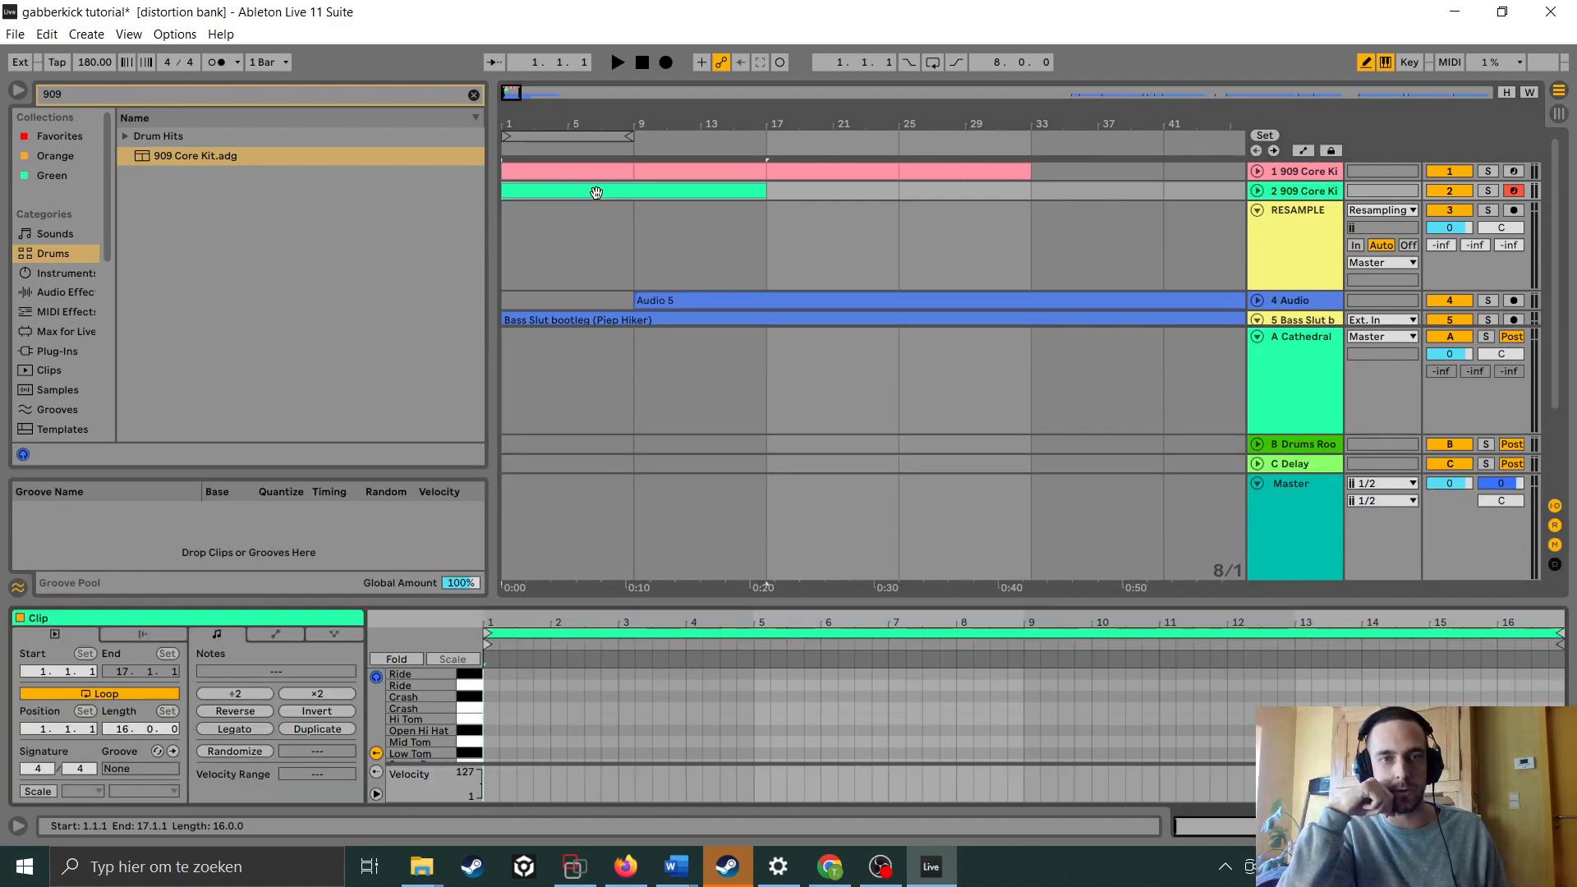
pyautogui.scroll(-3, 444, 733)
pyautogui.click(474, 756)
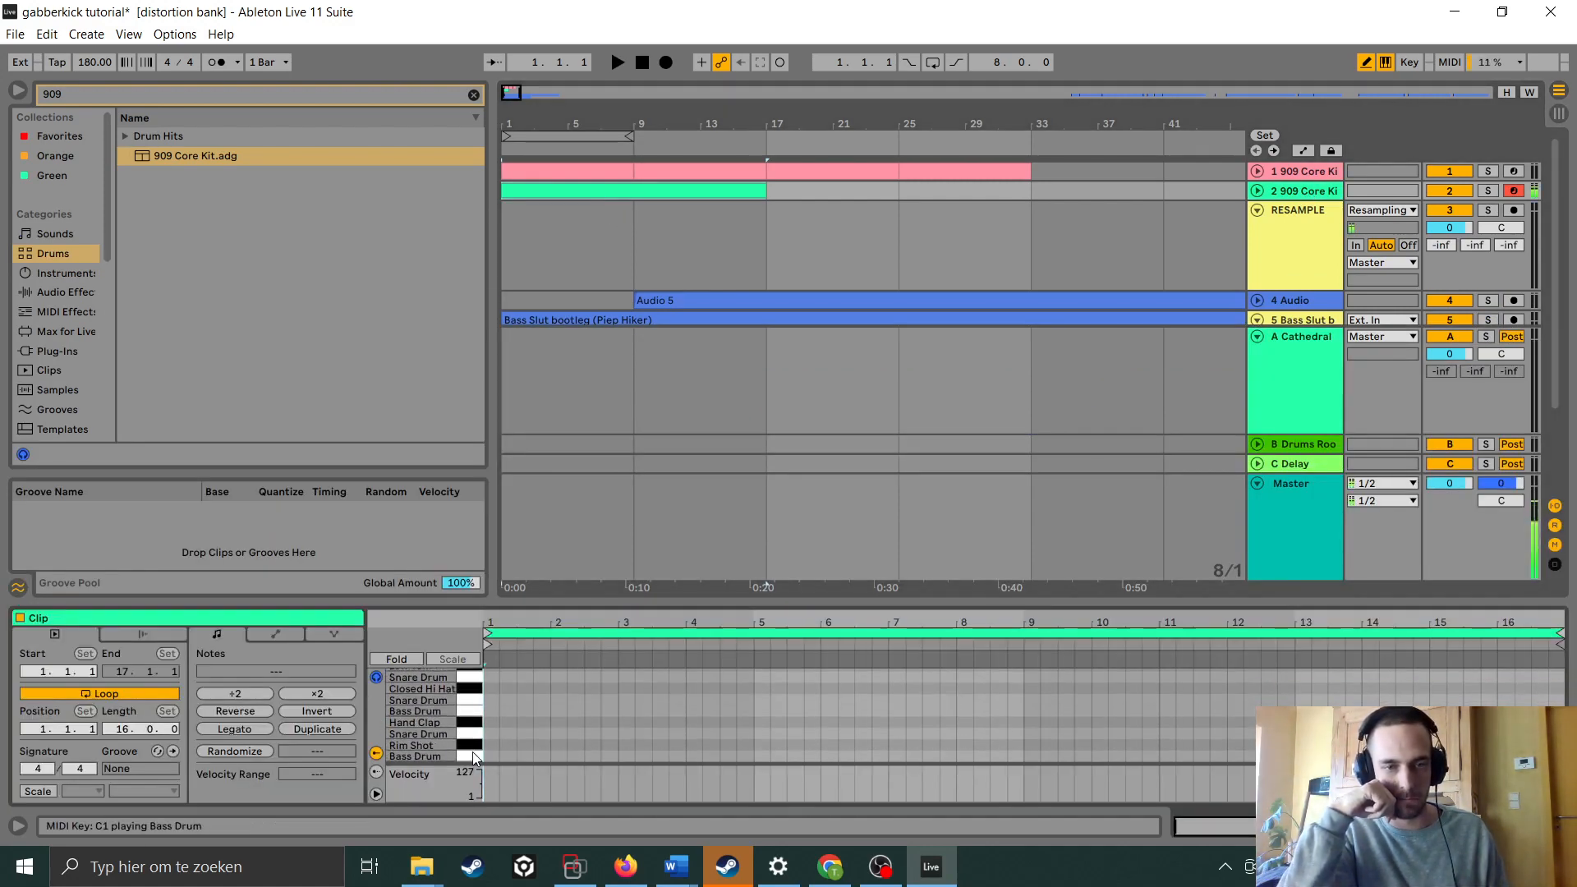
# Enlarge the 909 clip's note editor, draw four quarter-note Bass Drum hits in bar 1 and duplicate them into bar 2
pyautogui.moveTo(510, 604); pyautogui.dragTo(509, 396)
pyautogui.moveTo(329, 408); pyautogui.dragTo(580, 629)
pyautogui.rightClick(591, 629)
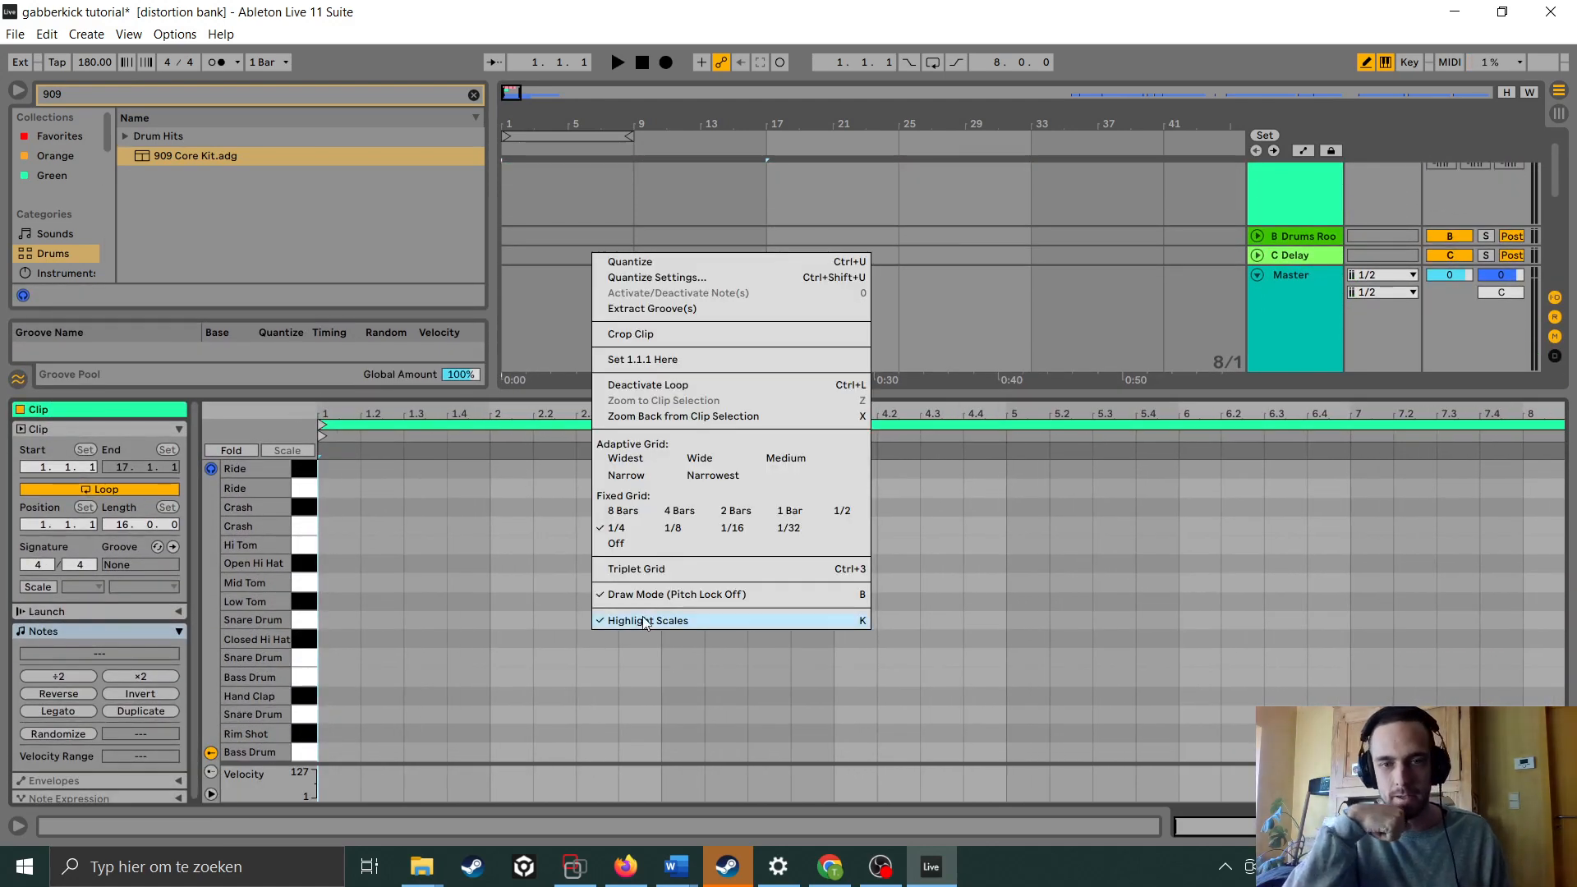
pyautogui.click(626, 530)
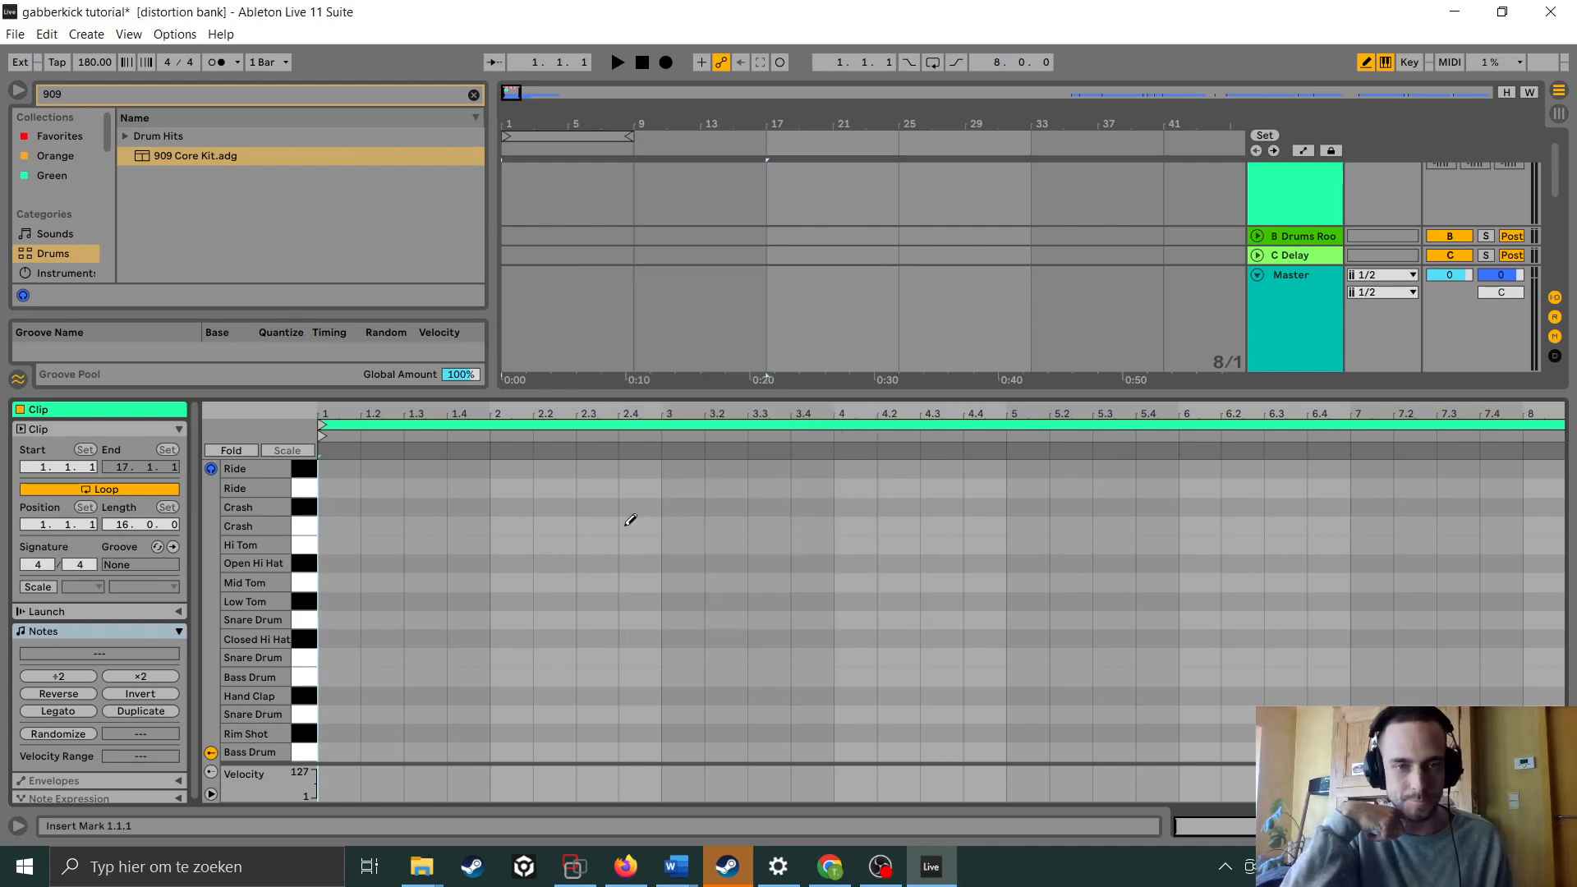
pyautogui.click(349, 753)
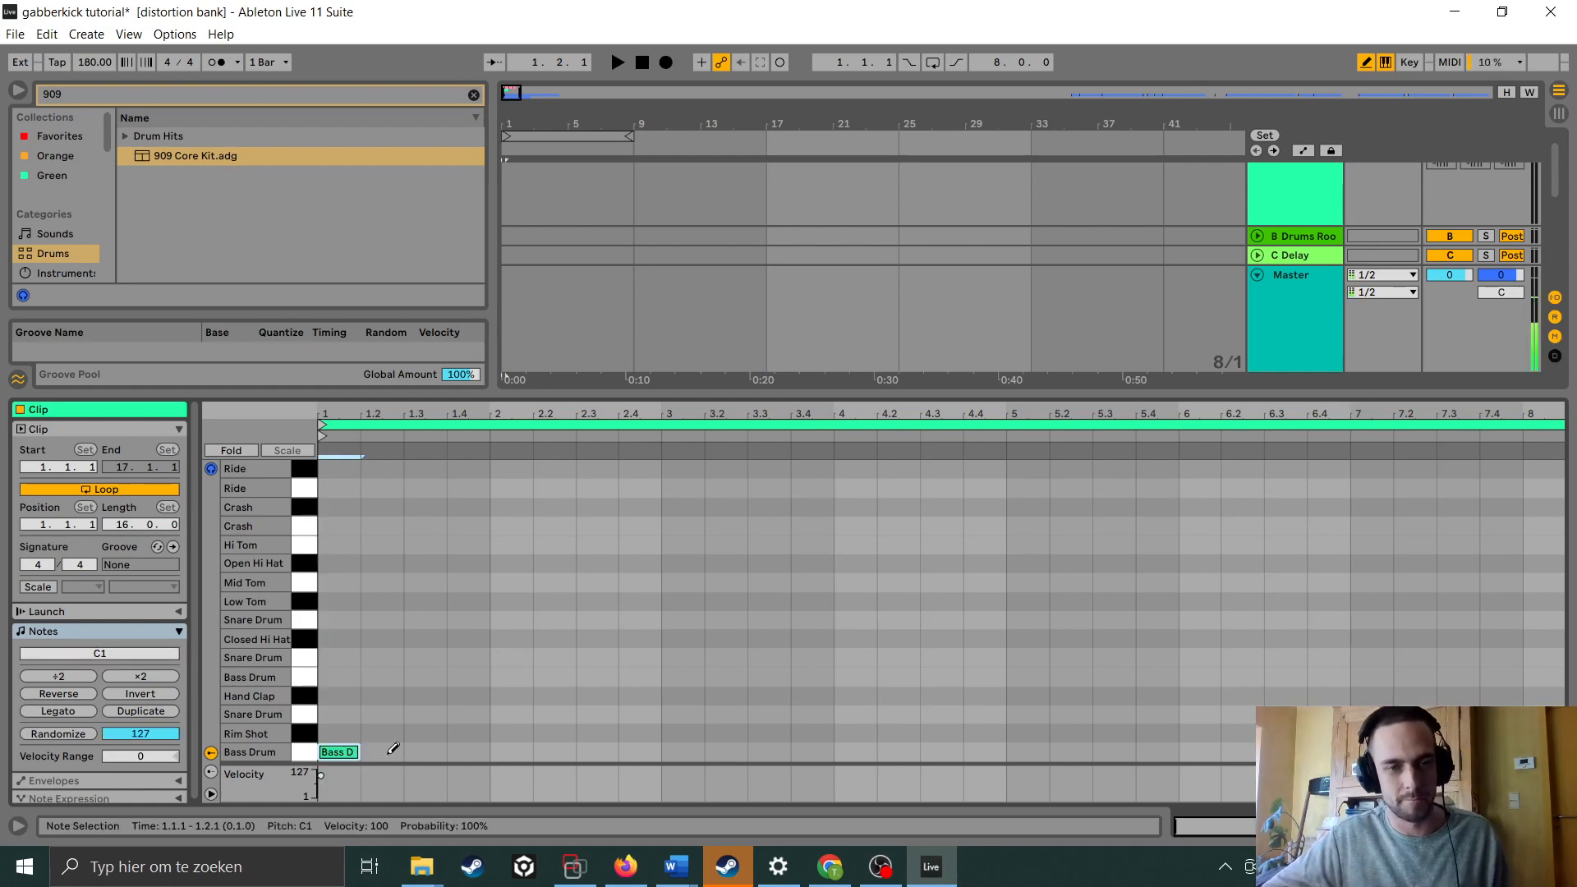
pyautogui.click(391, 753)
pyautogui.click(429, 753)
pyautogui.click(475, 752)
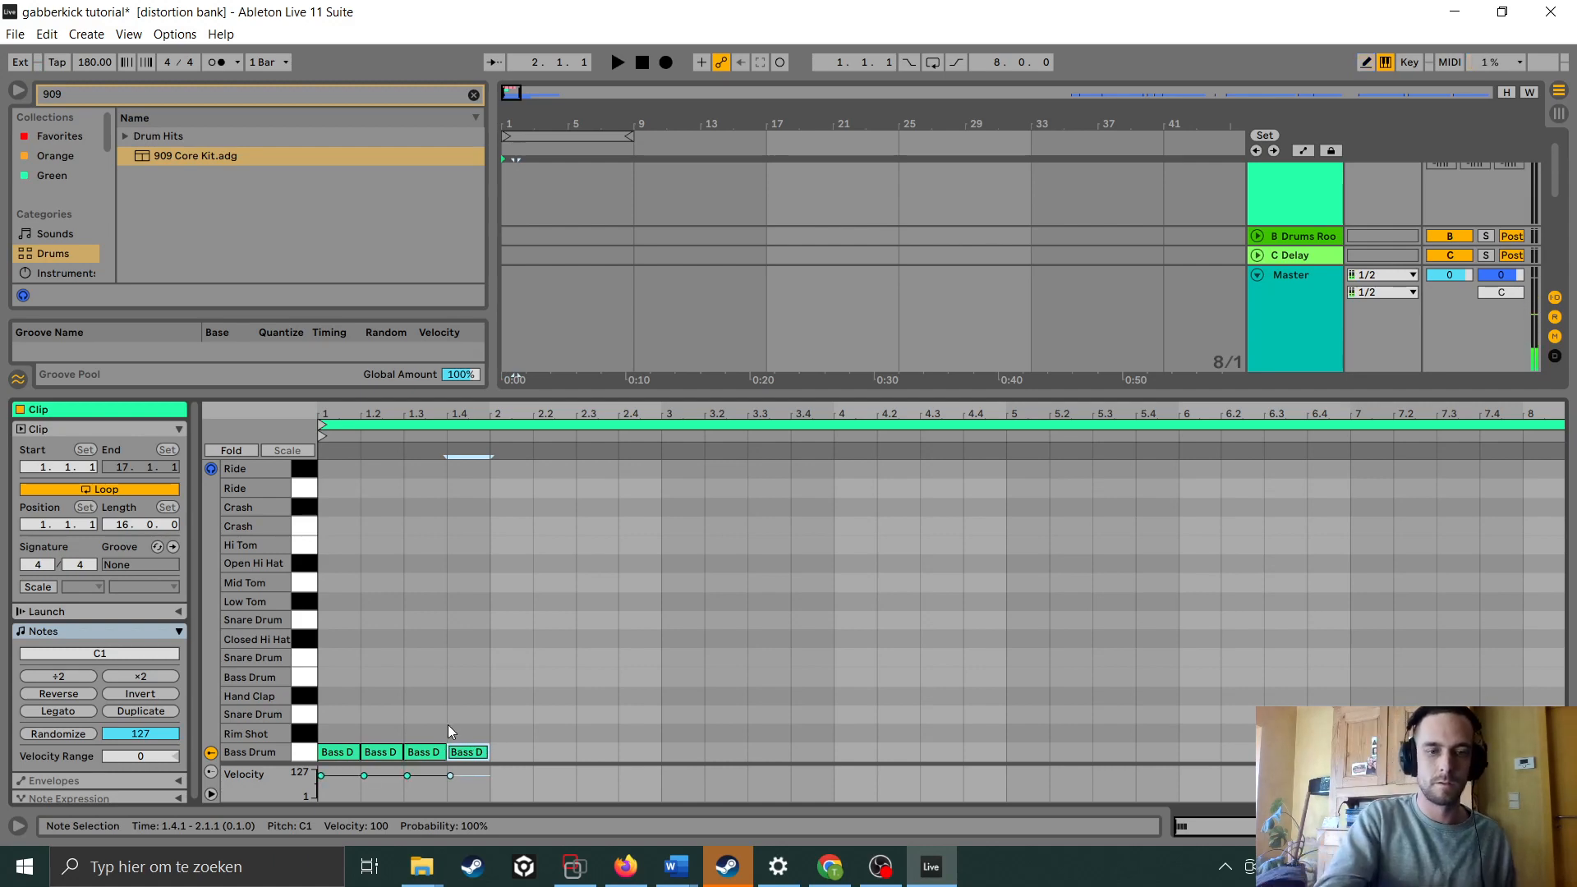
pyautogui.moveTo(451, 729); pyautogui.dragTo(321, 757)
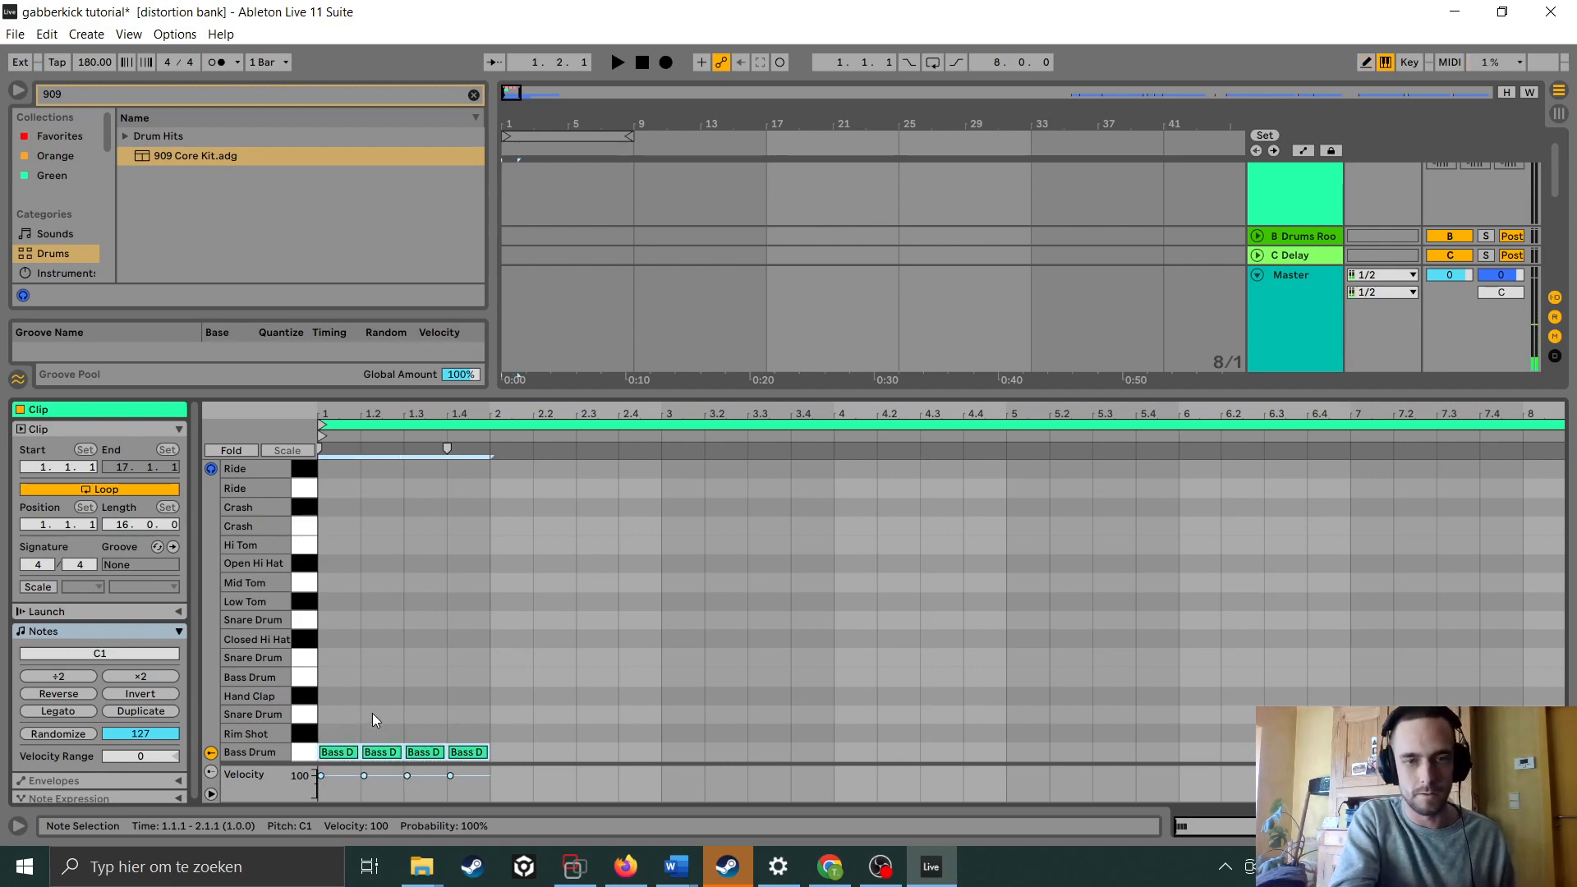
pyautogui.hotkey('ctrl', 'd')
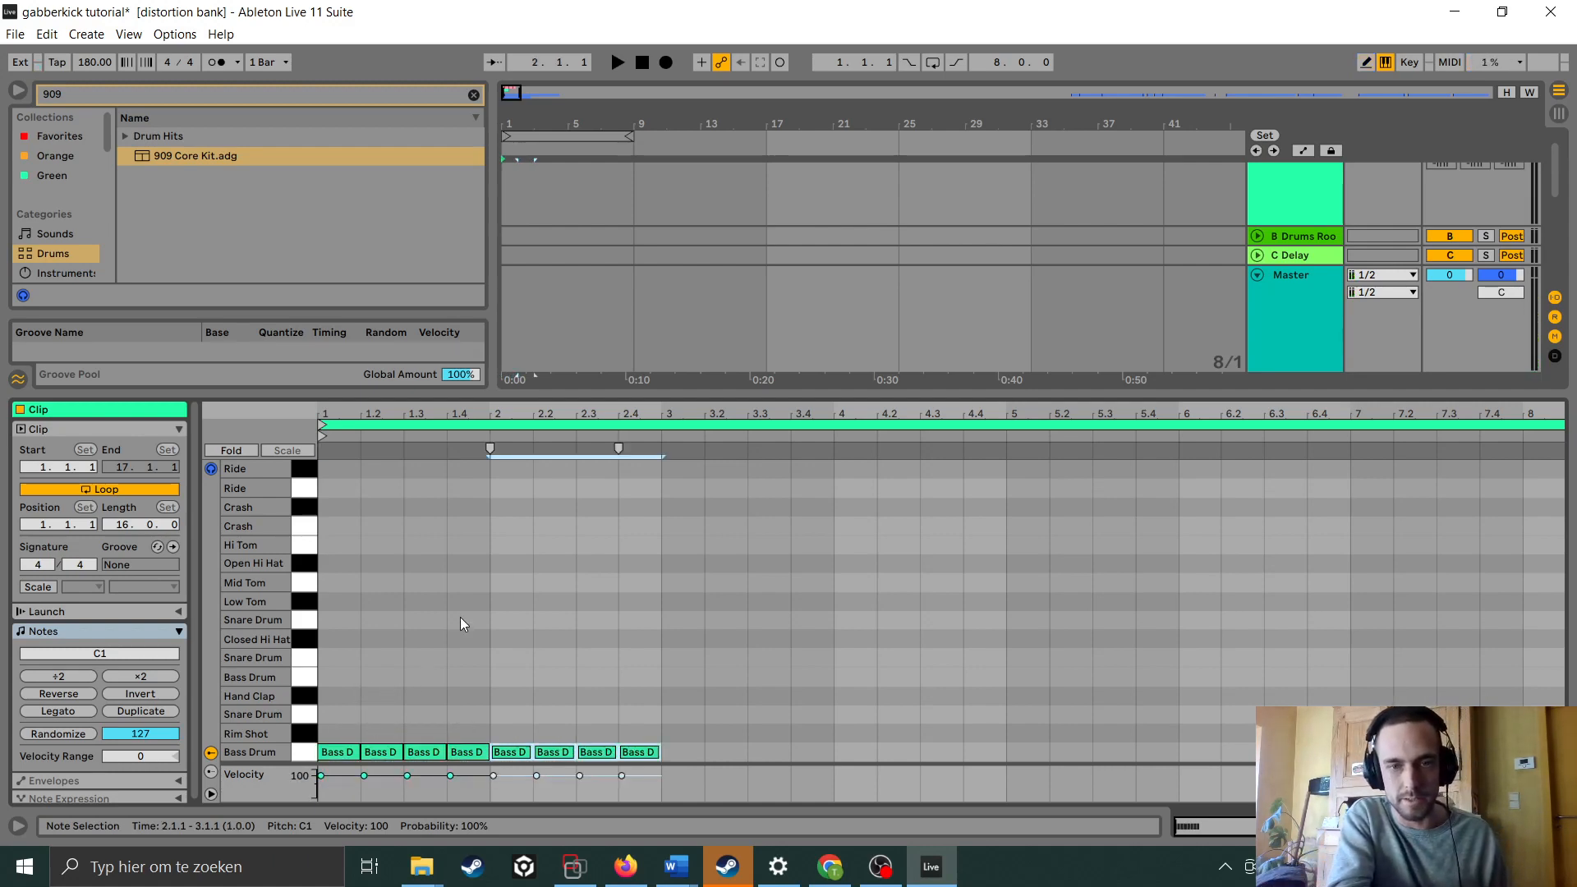
# Replace the last Bass Drum hit of bar 2 with two eighth notes, using a fixed 1/8 grid
pyautogui.rightClick(536, 621)
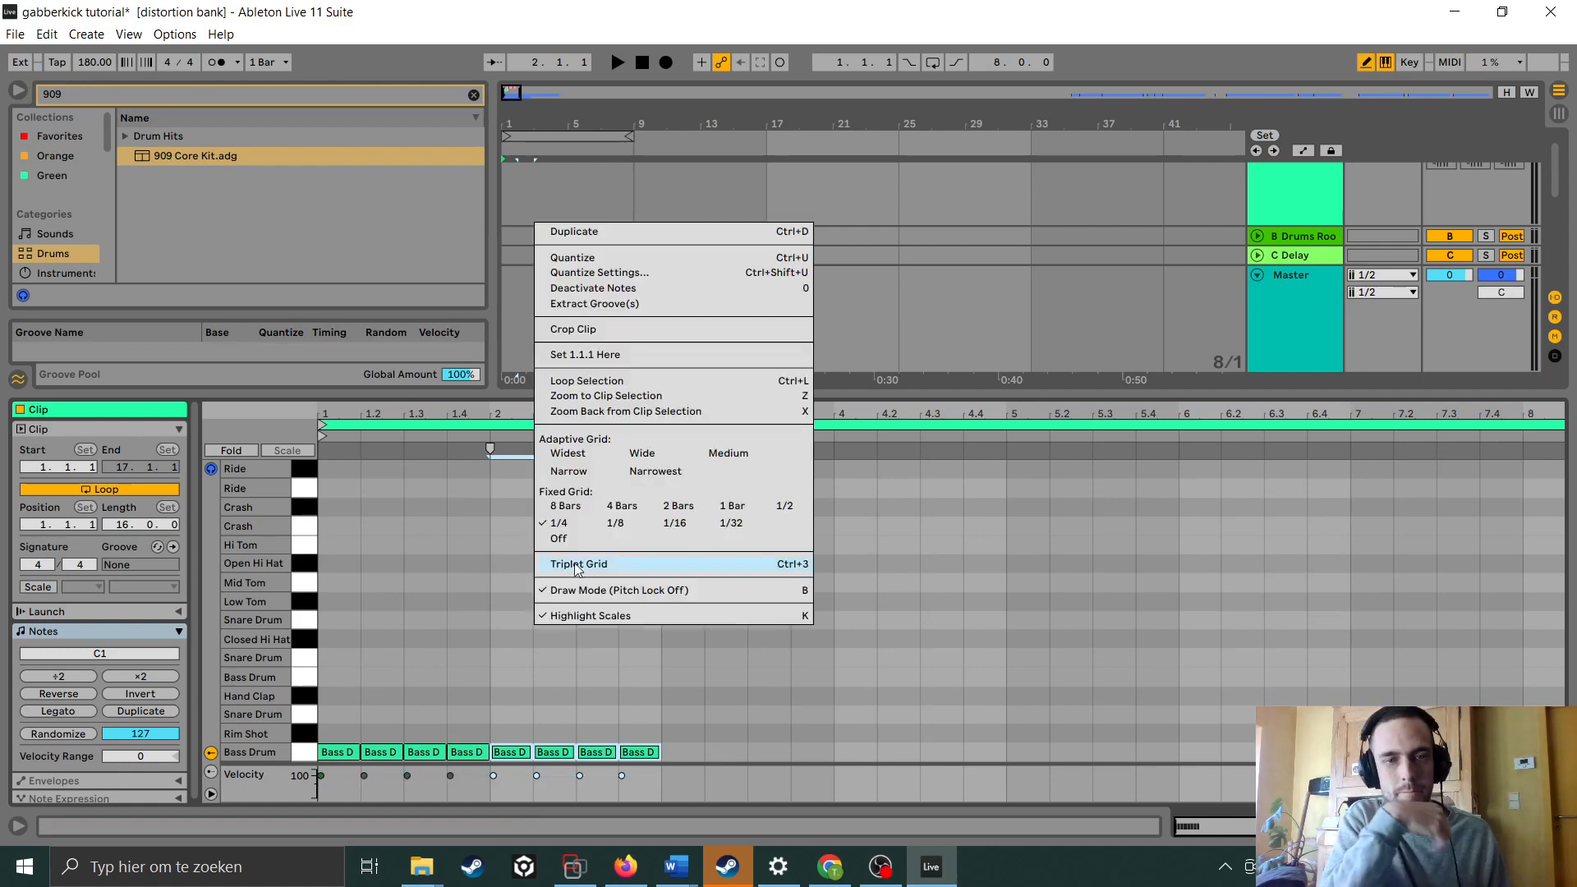
pyautogui.click(608, 527)
pyautogui.click(641, 747)
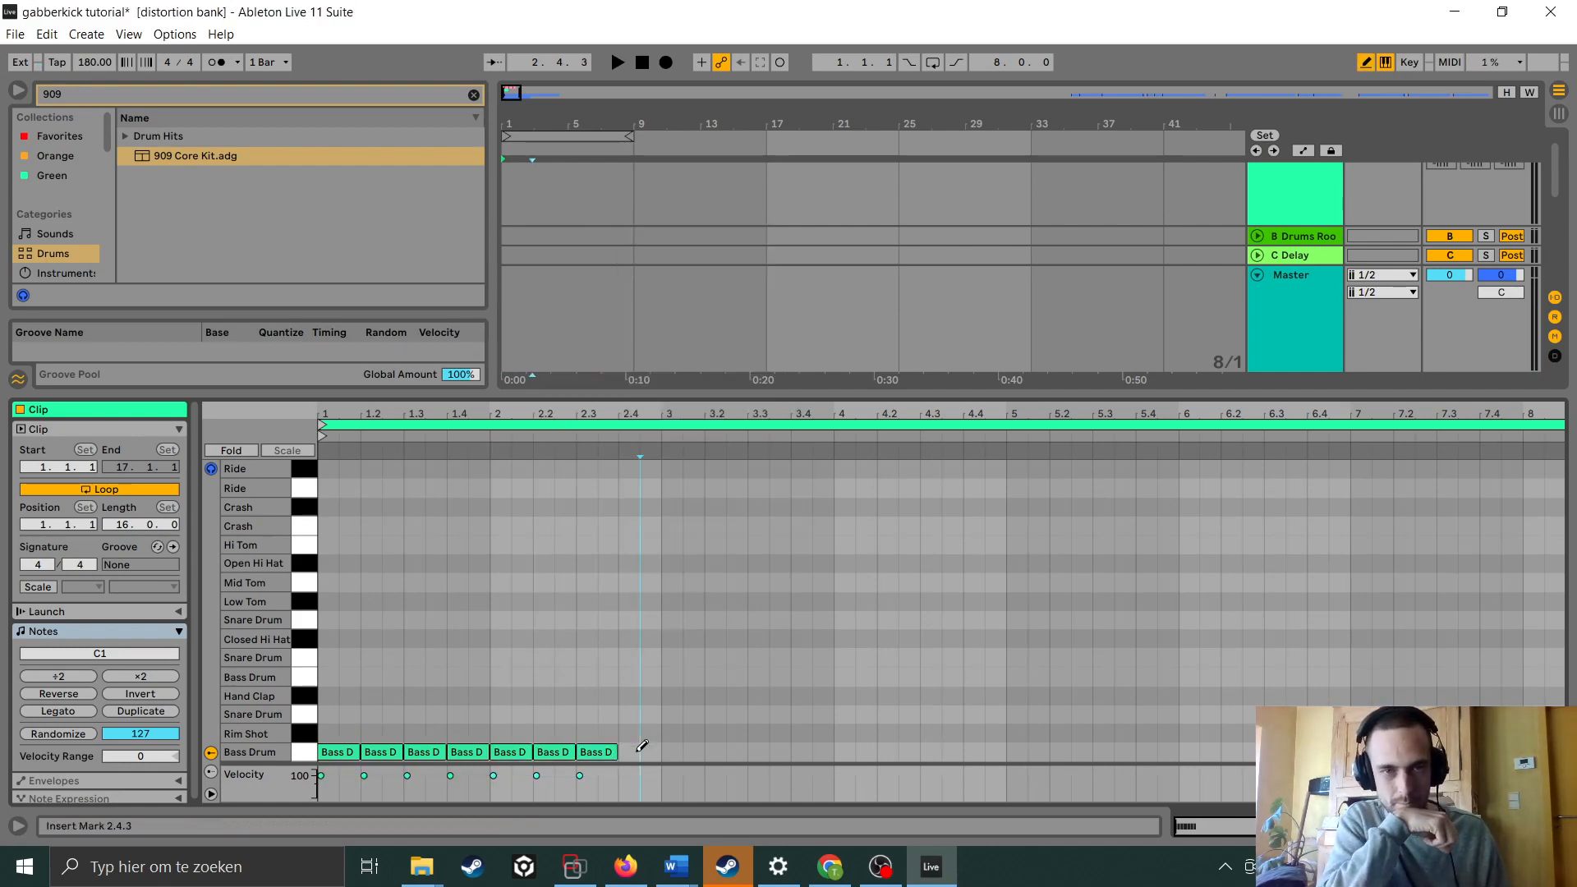
pyautogui.click(630, 750)
pyautogui.click(649, 750)
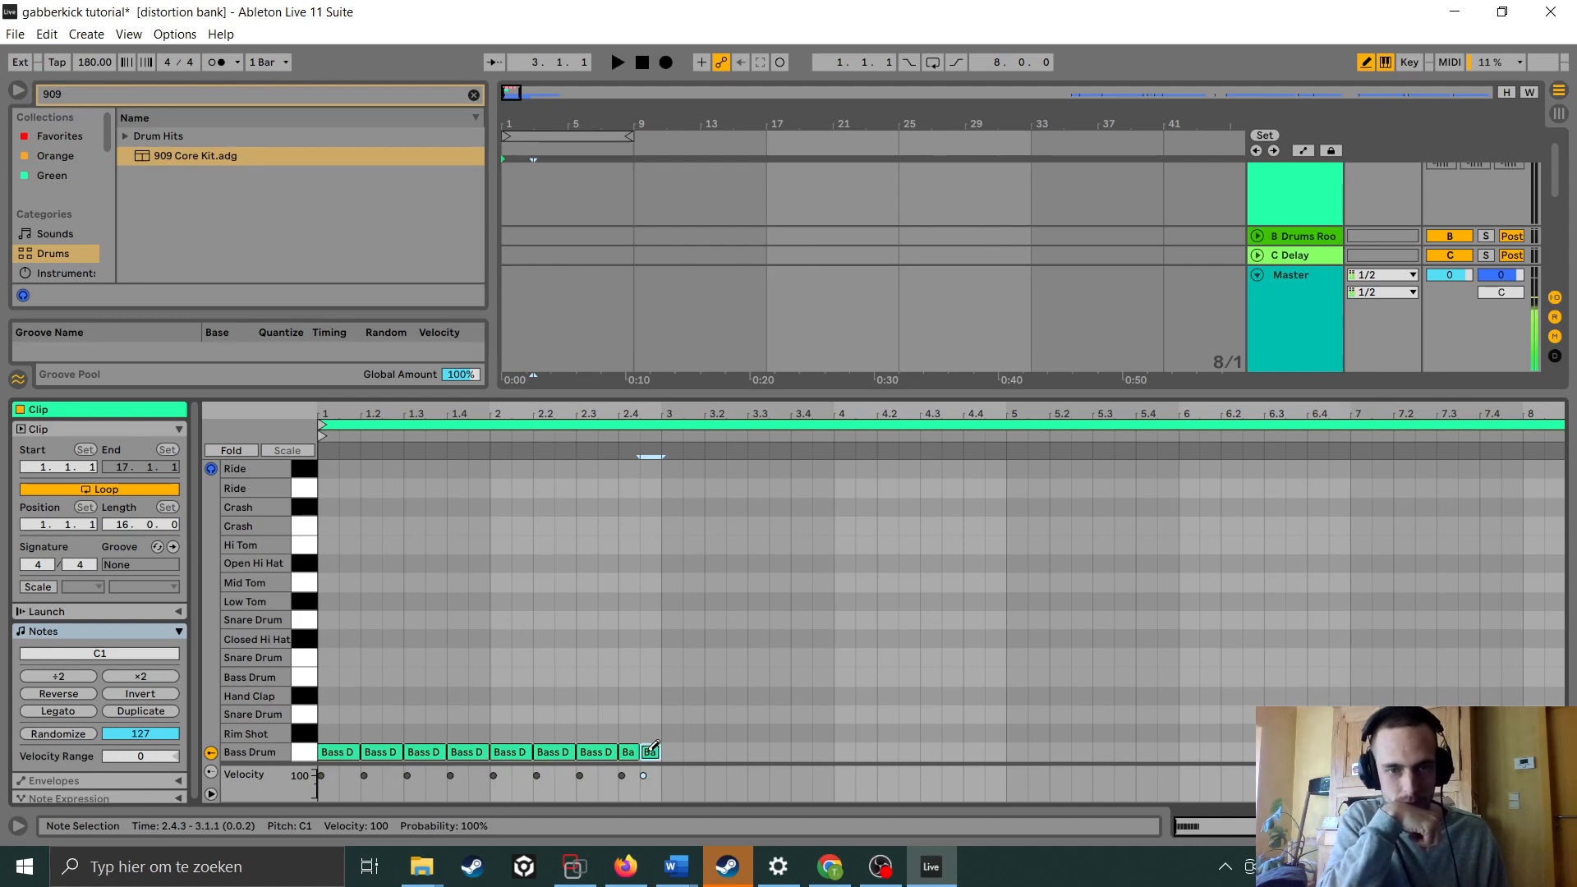
# Duplicate the two-bar Bass Drum pattern into bars 3 and 4, and shrink the note editor again
pyautogui.press('b')
pyautogui.moveTo(652, 731)
pyautogui.mouseDown()
pyautogui.moveTo(575, 772)
pyautogui.moveTo(330, 818)
pyautogui.moveTo(341, 793)
pyautogui.mouseUp()
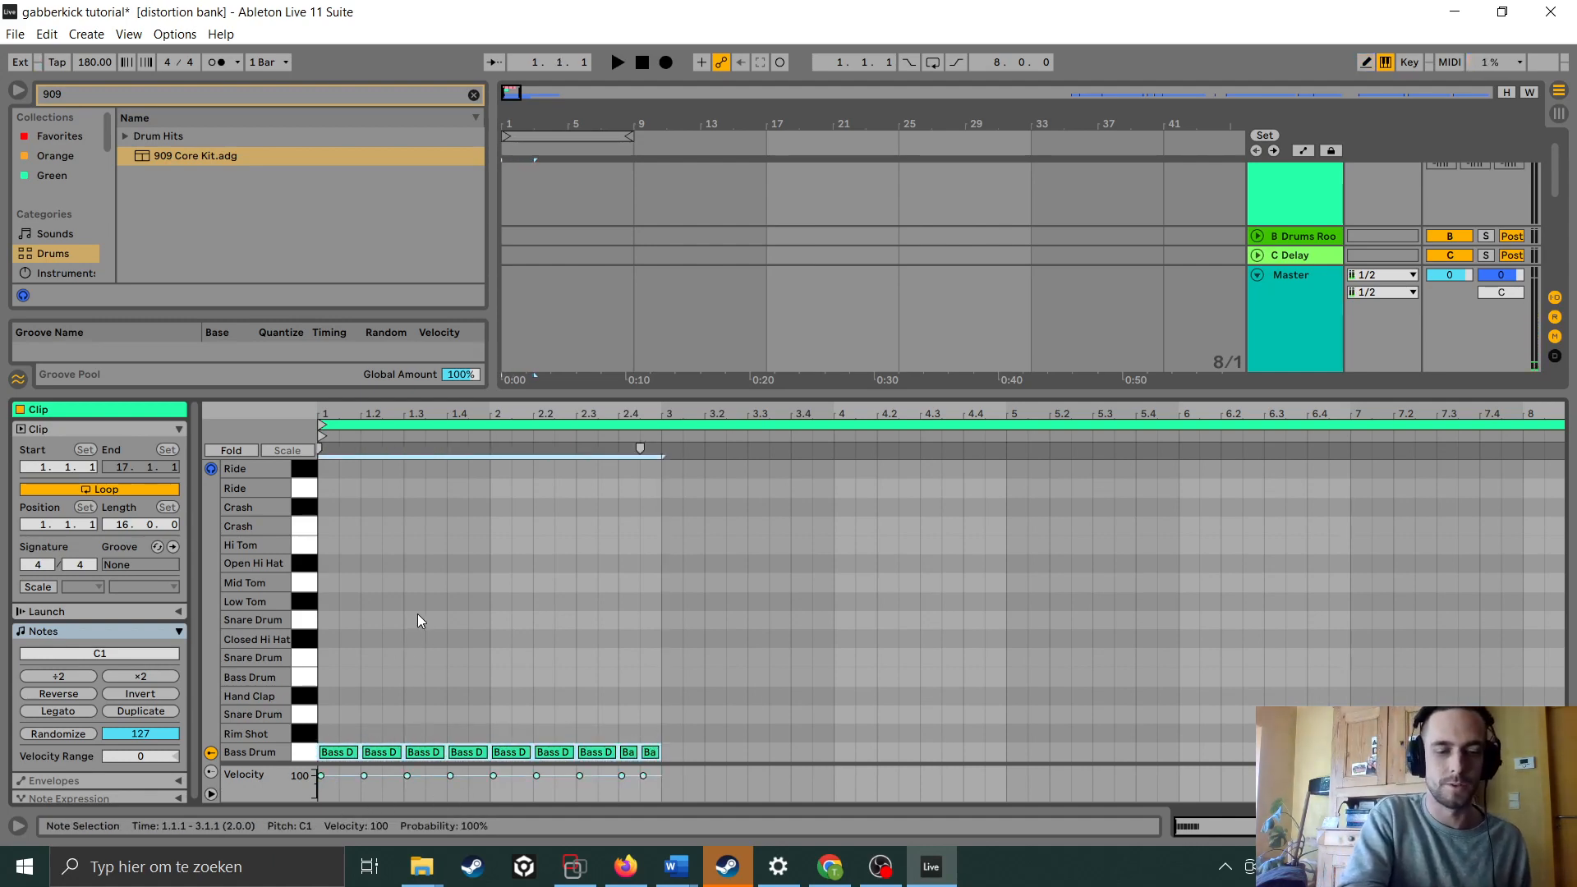
pyautogui.hotkey('ctrl', 'd')
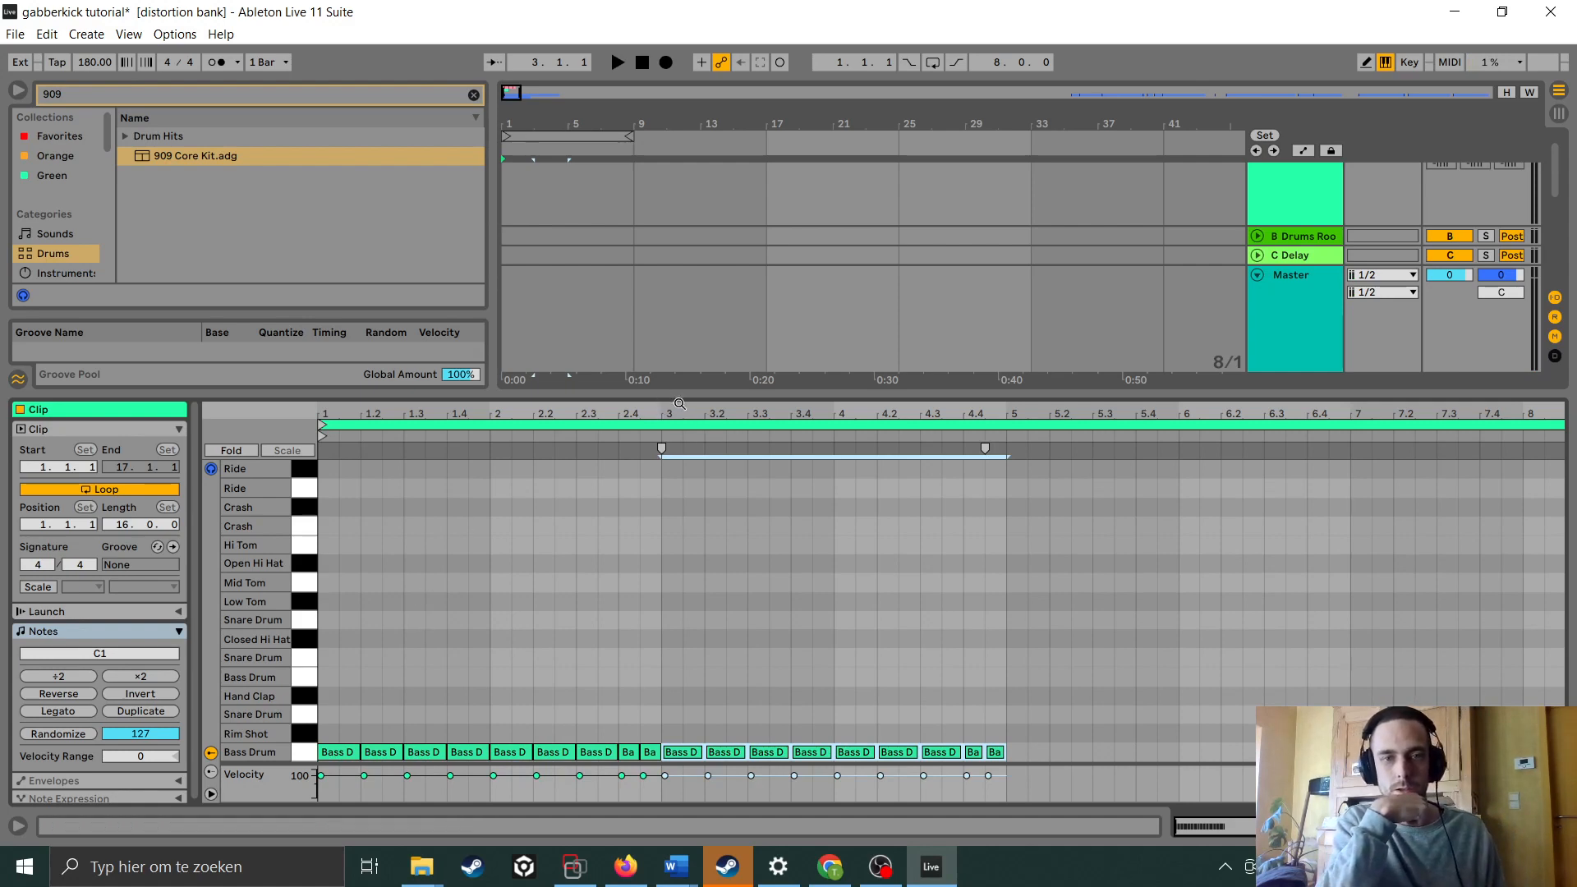
pyautogui.moveTo(678, 398); pyautogui.dragTo(679, 604)
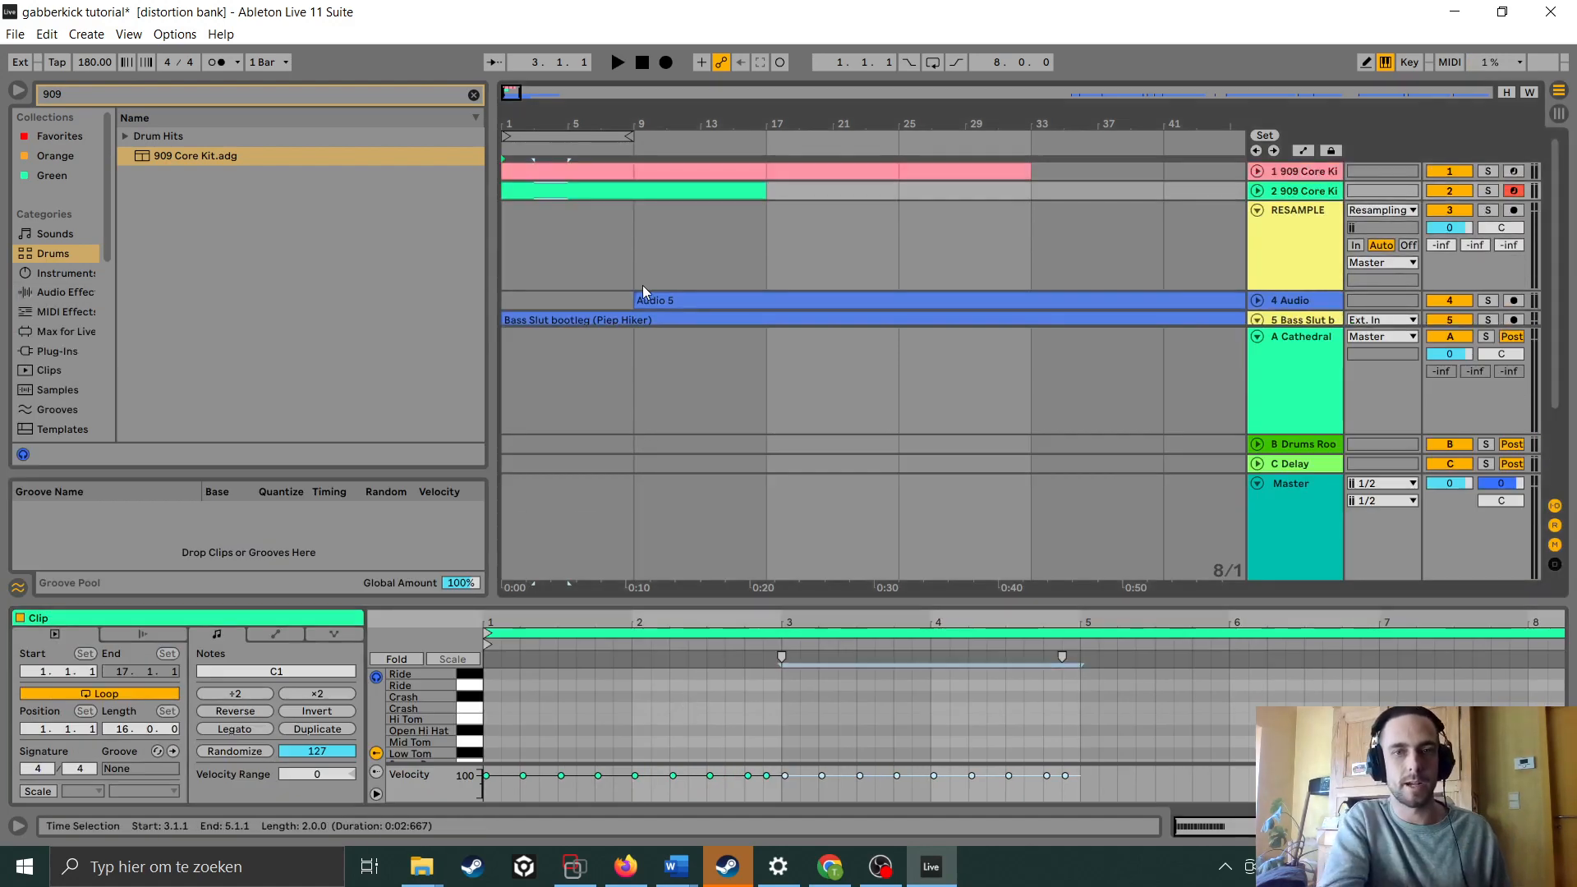
# Play the new pattern from bar 1 with the green 909 Core Kit track soloed, unfold that track and hide the clip view
pyautogui.press('space')
pyautogui.click(1488, 190)
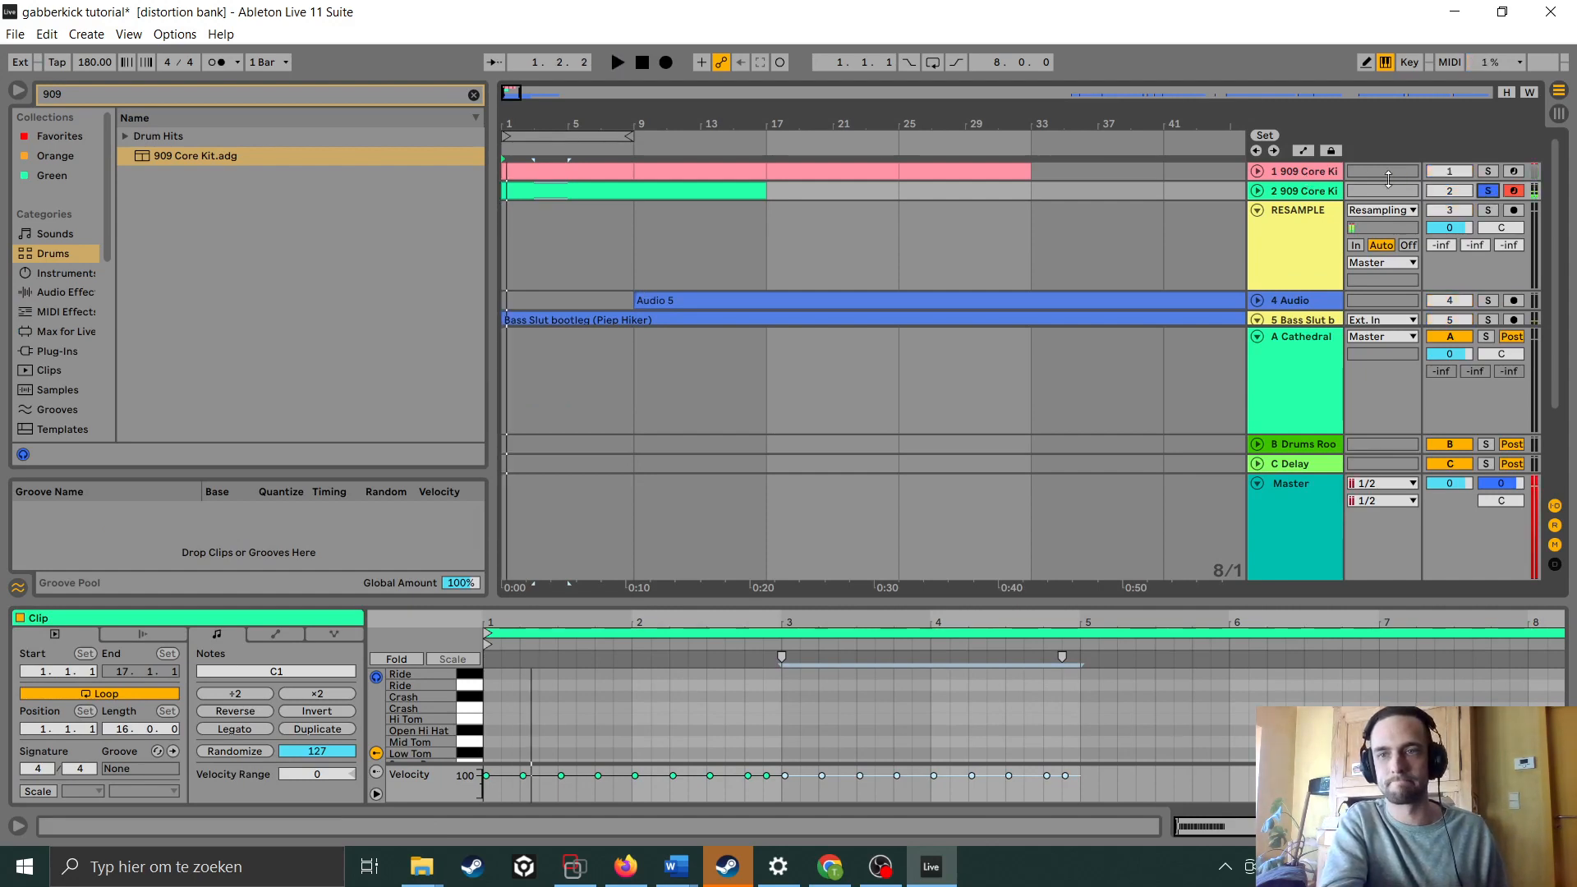
pyautogui.click(1257, 191)
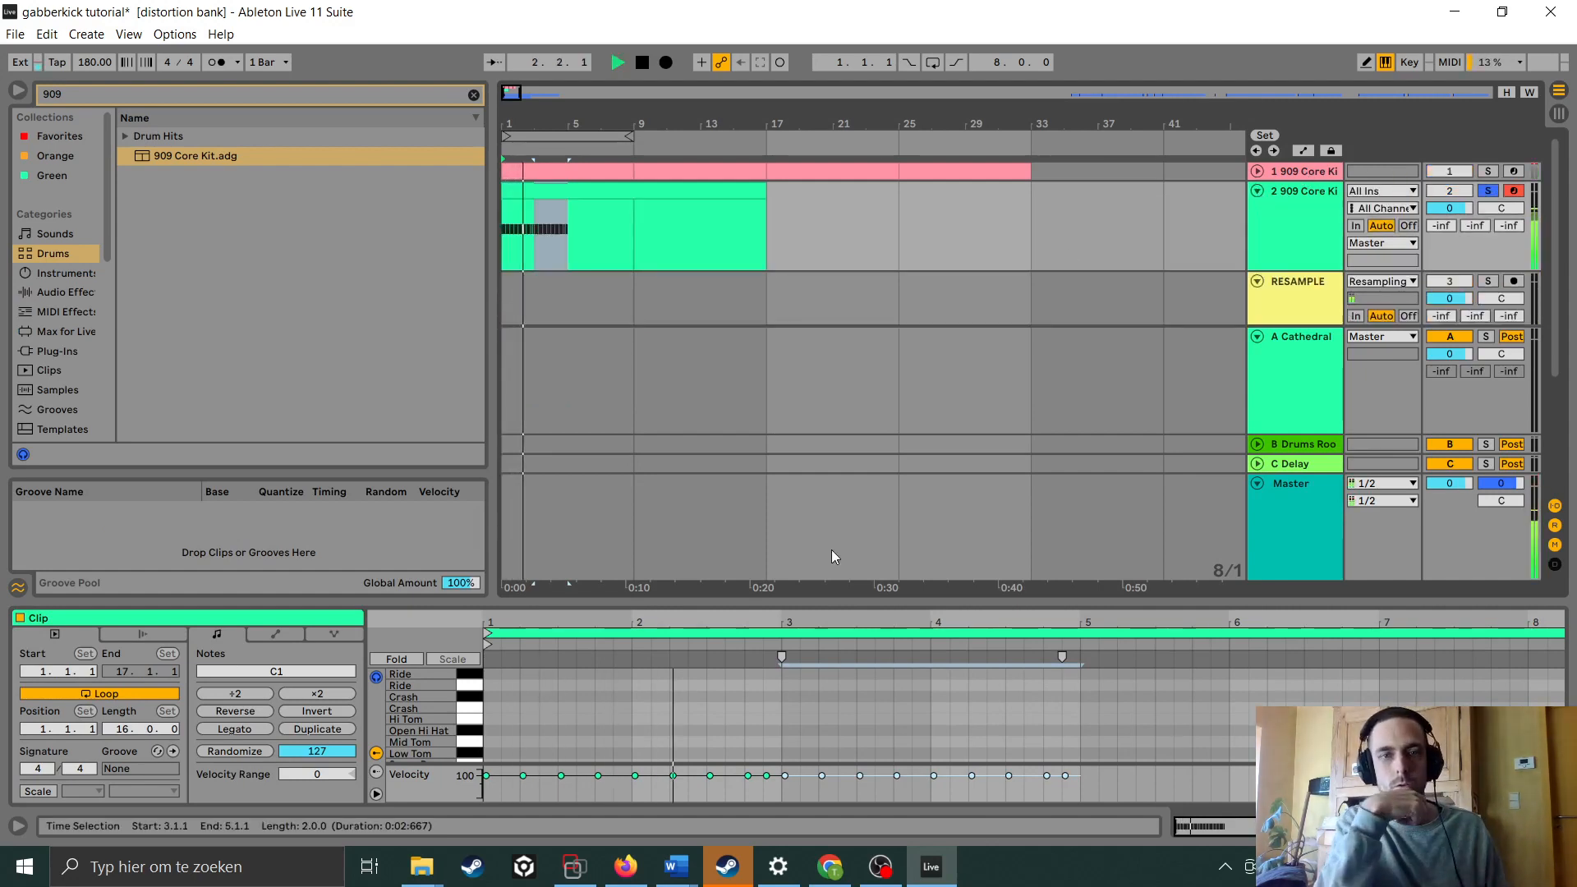
pyautogui.click(815, 601)
# Set the arrangement grid to 2 bars, duplicate bars 1–4 of the 909 clip until bar 17 is reached, and stop playback
pyautogui.rightClick(579, 253)
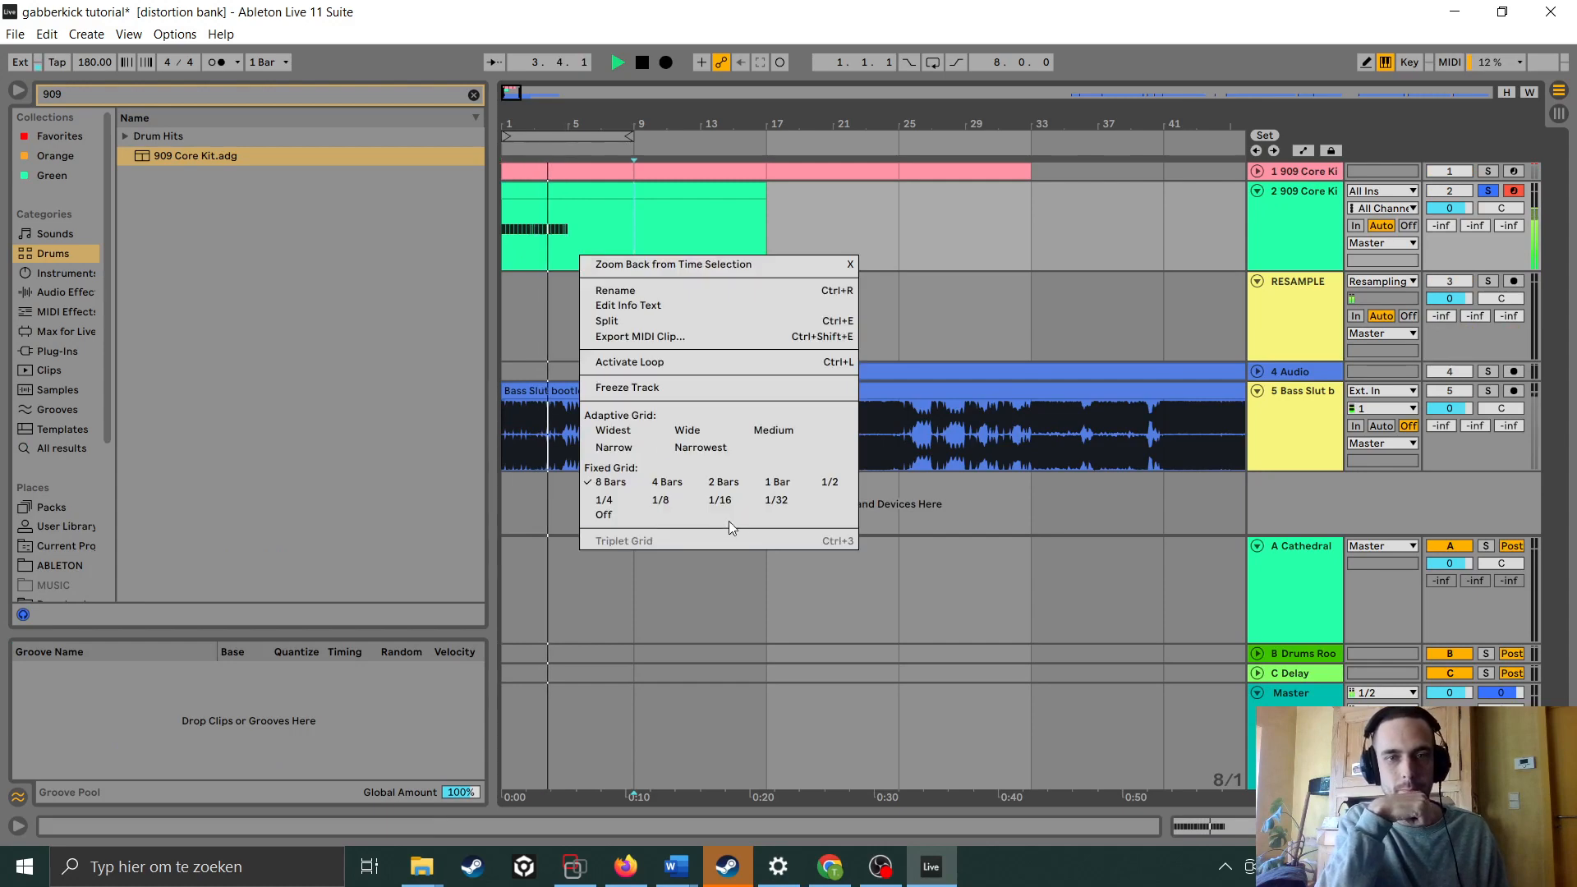
pyautogui.click(724, 481)
pyautogui.moveTo(556, 254); pyautogui.dragTo(509, 255)
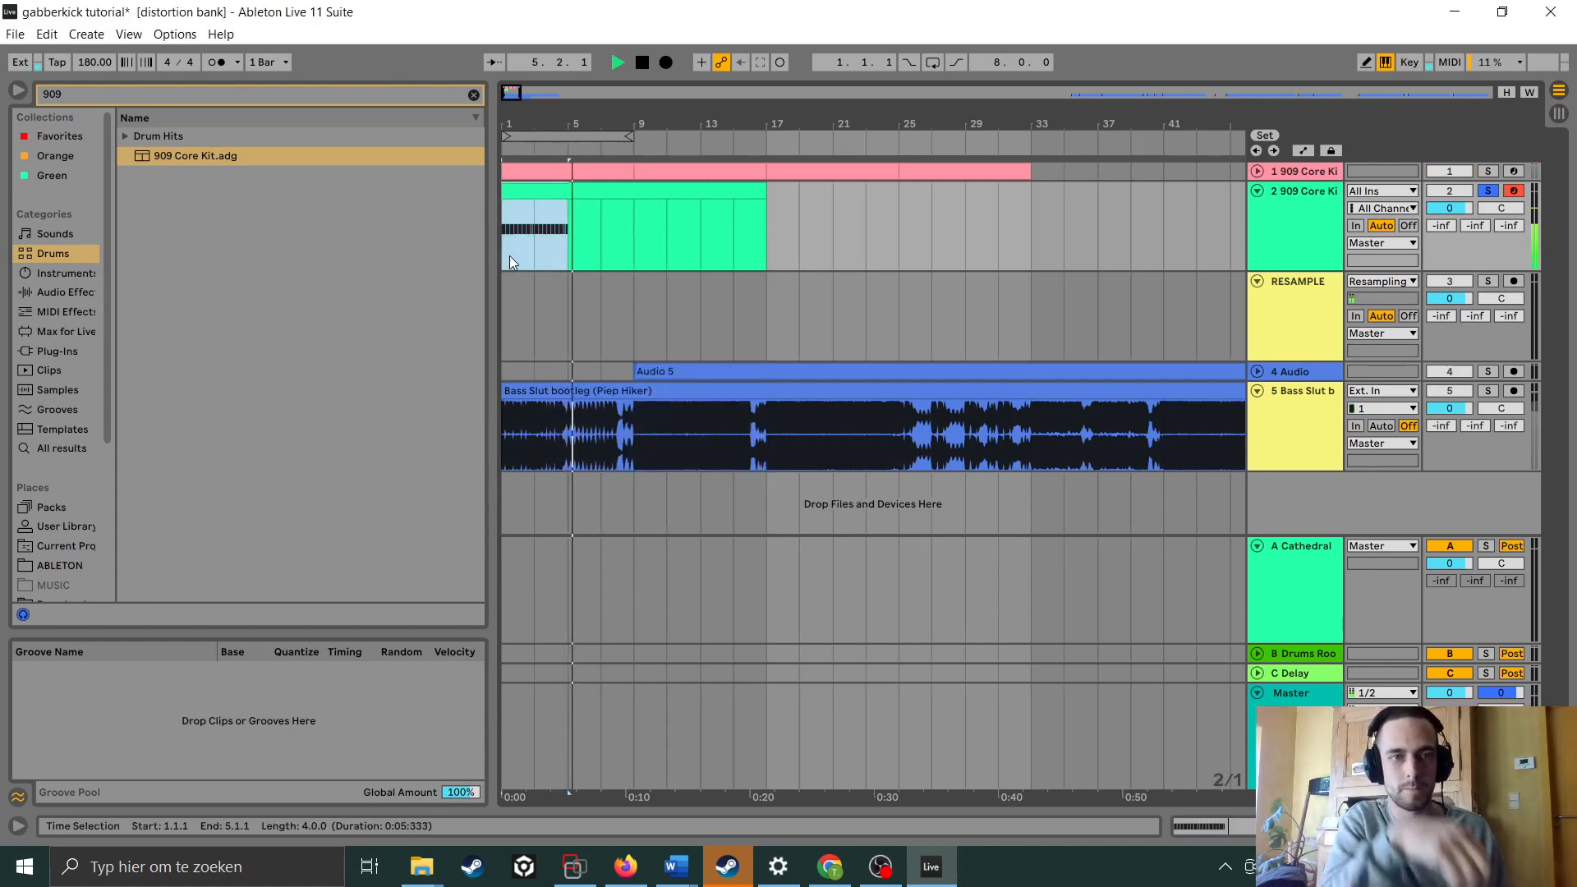
pyautogui.hotkey('ctrl', 'd')
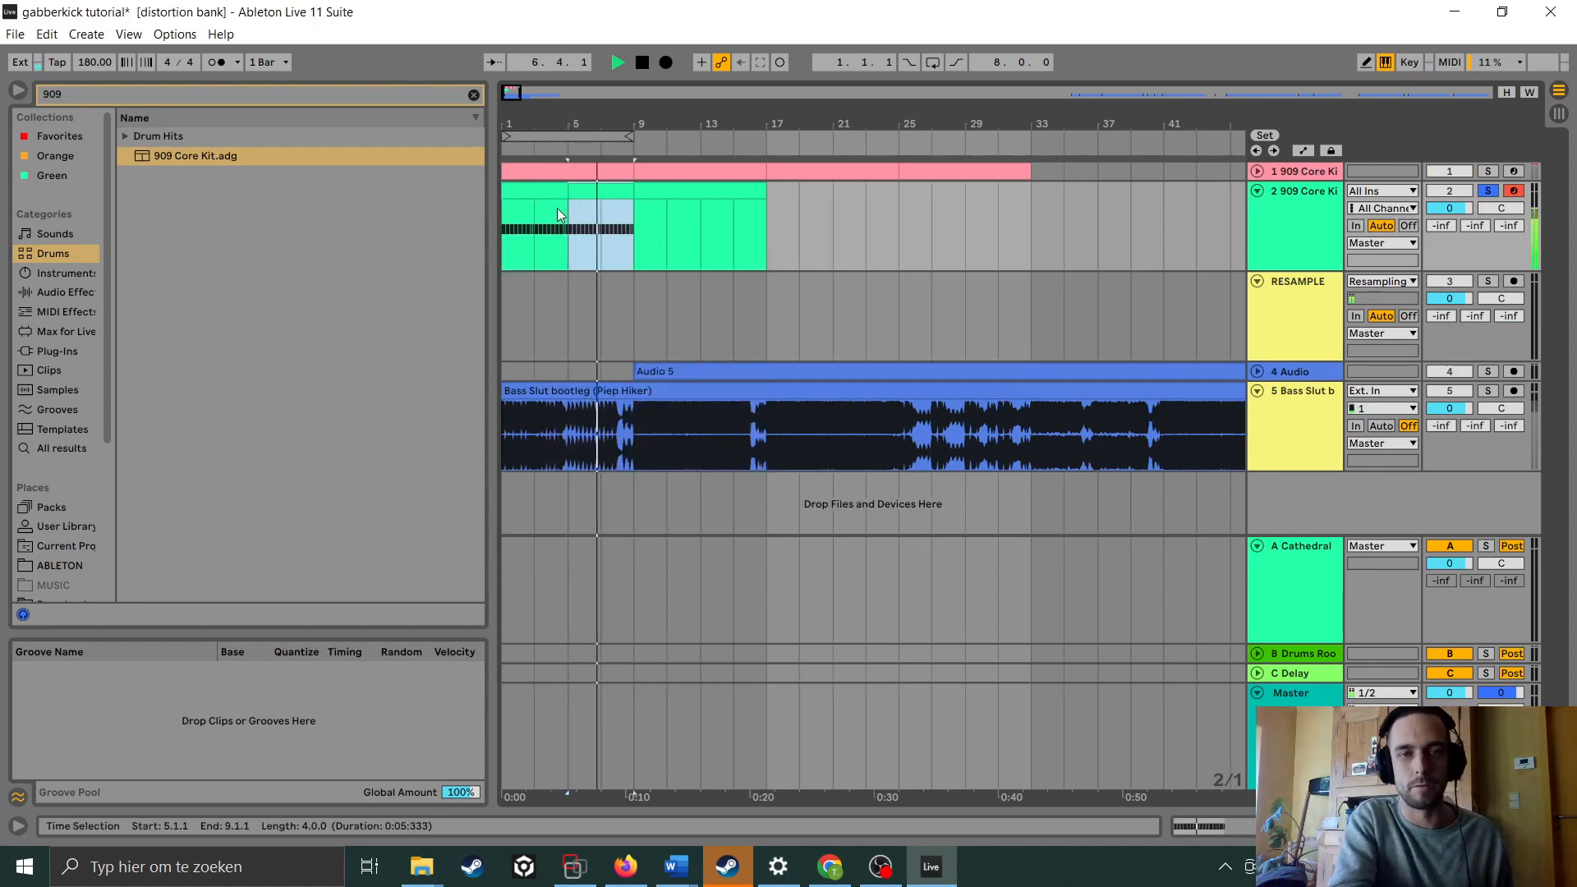
pyautogui.hotkey('ctrl', 'd')
pyautogui.hotkey('ctrl', 'd')
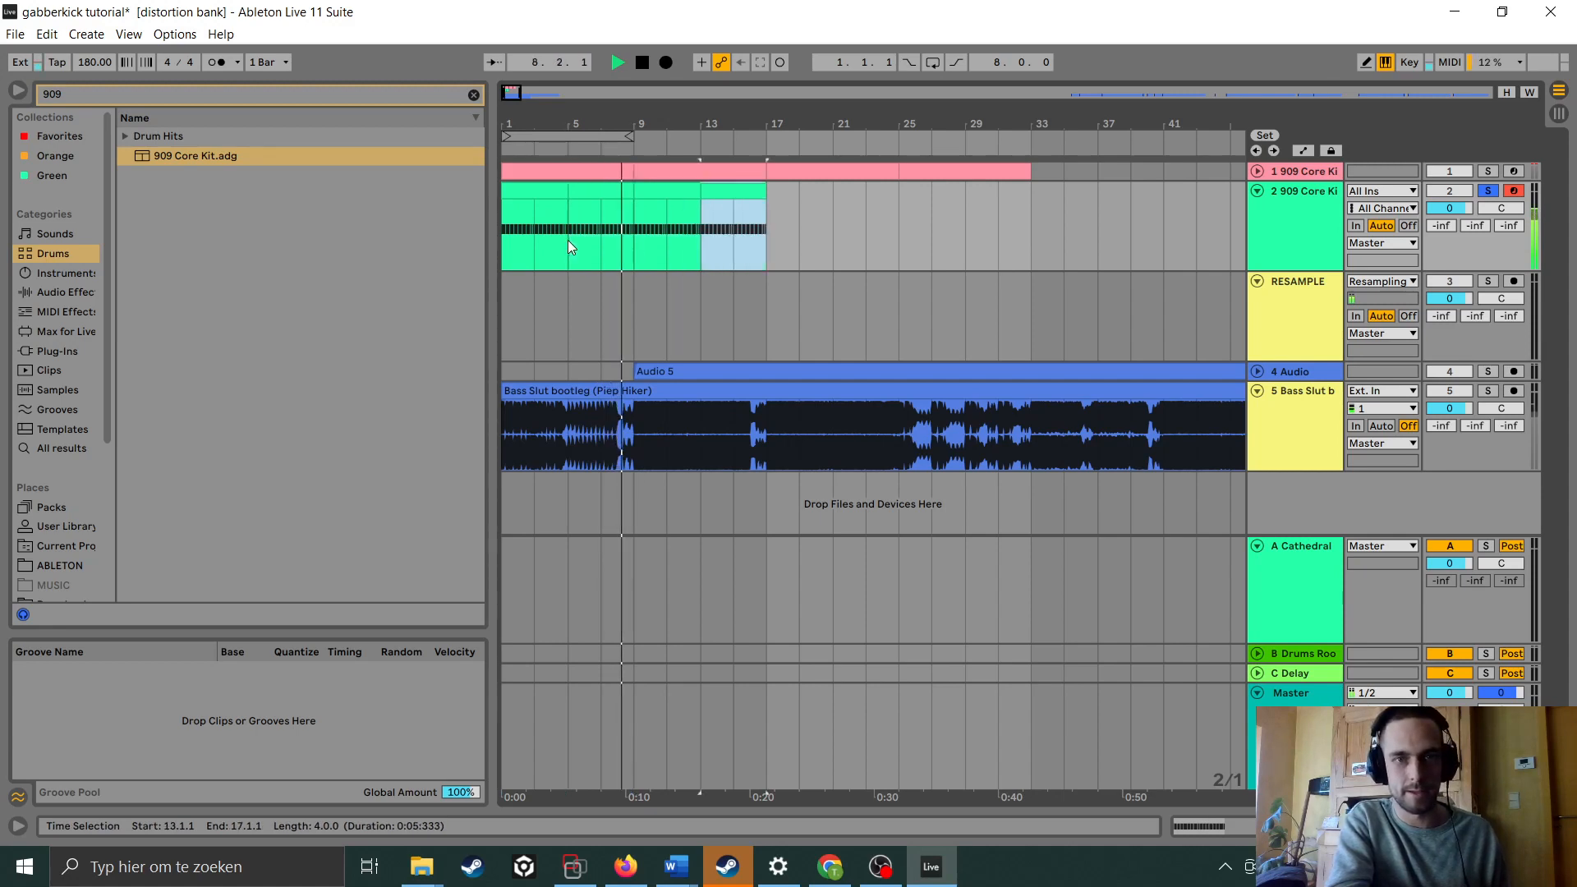
pyautogui.press('space')
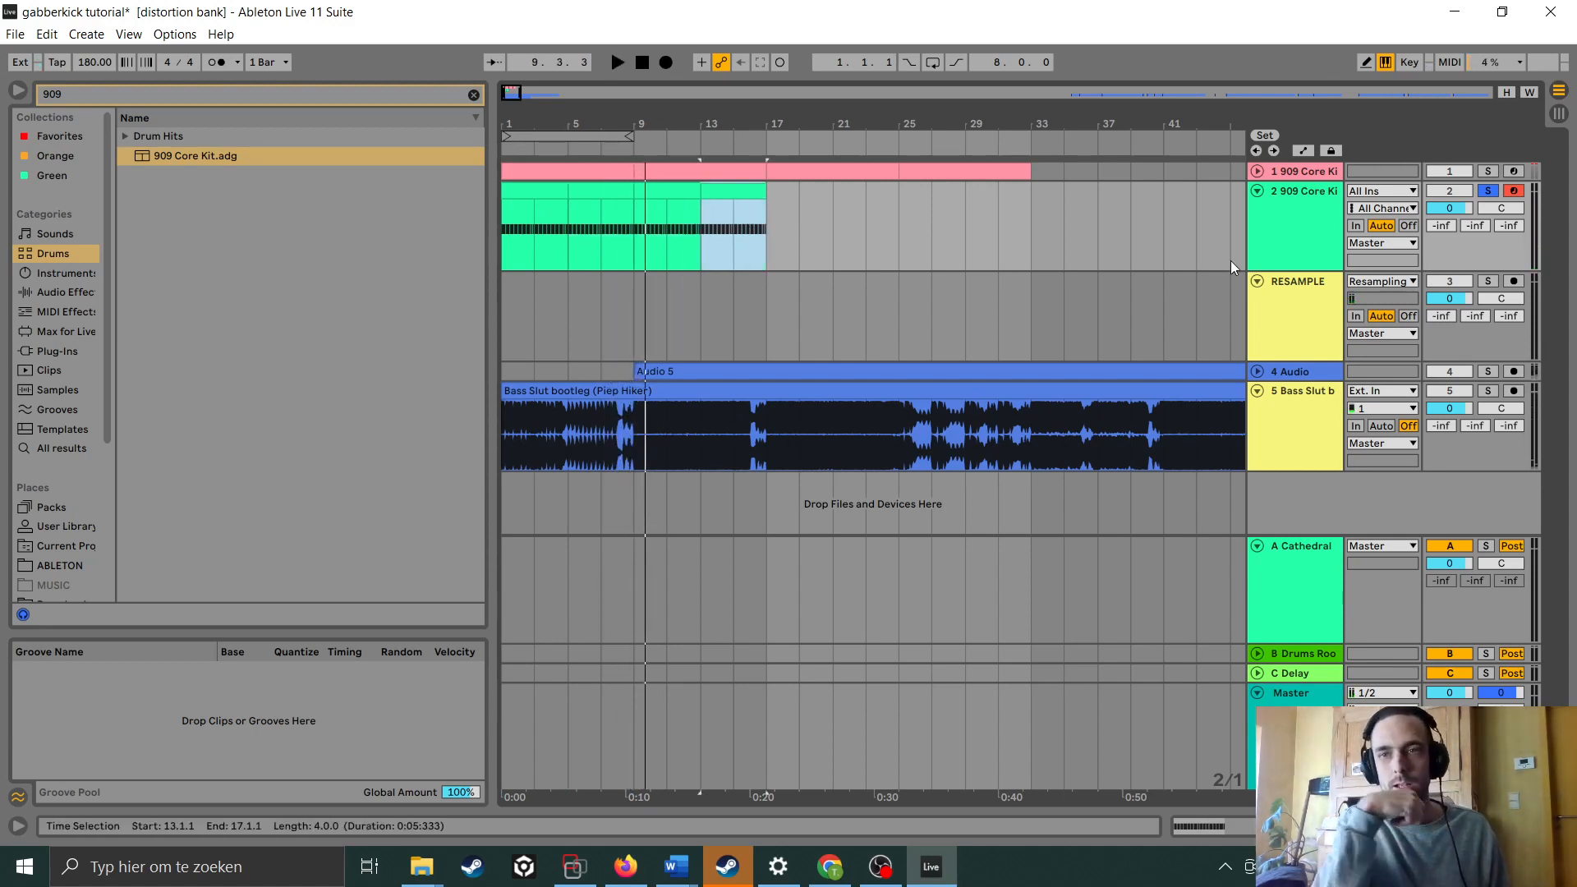
# Show the green 909 Core Kit track's devices, search the audio effects for "eq" and add EQ Three after the drum rack
pyautogui.doubleClick(1293, 231)
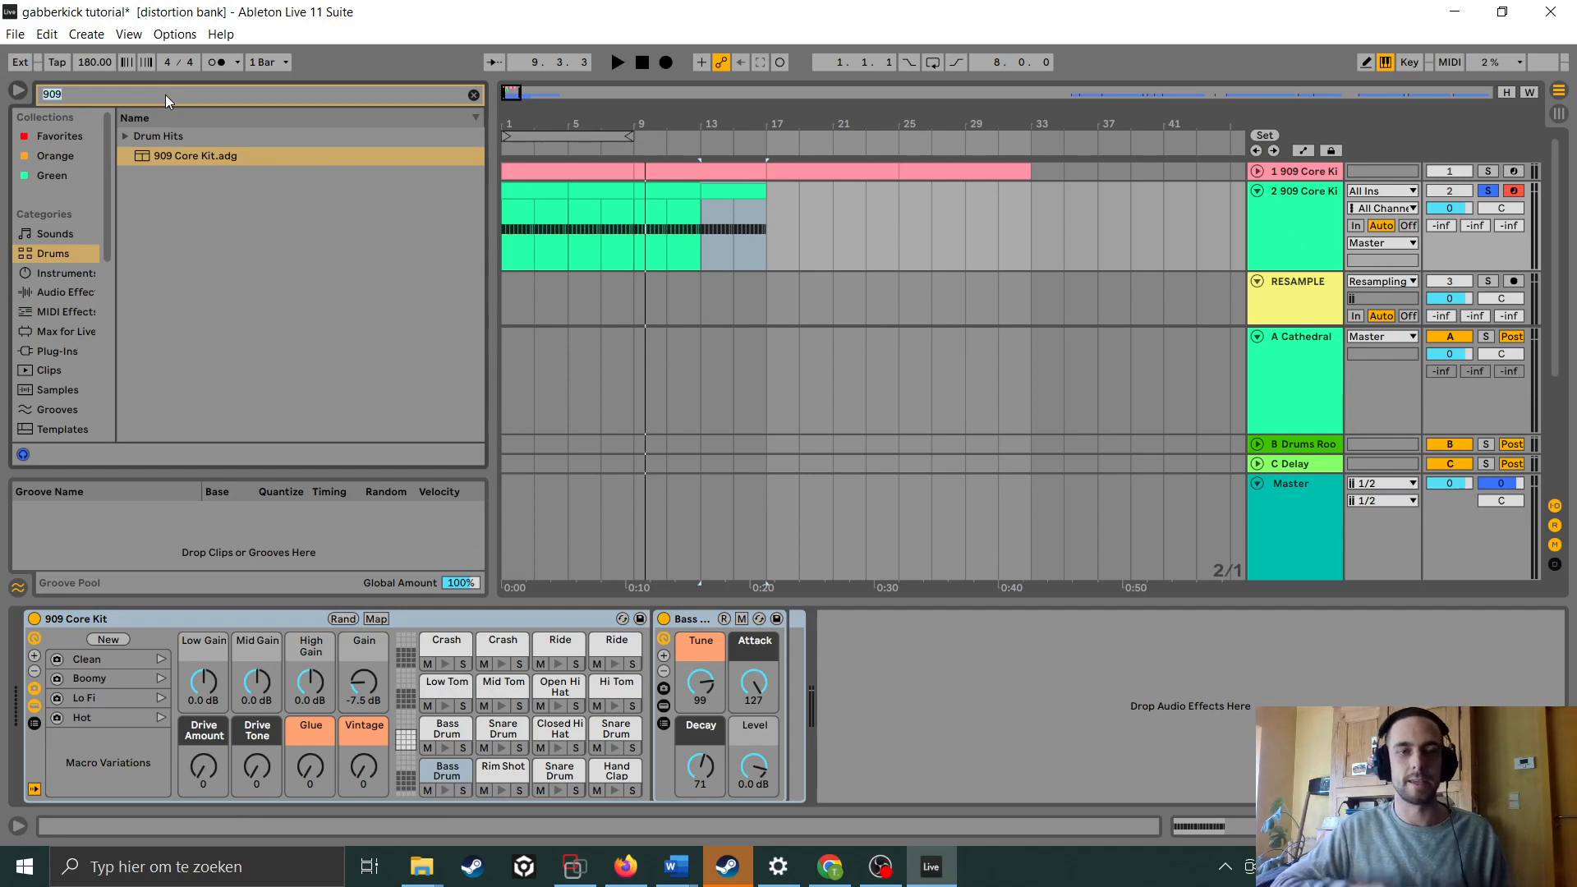
pyautogui.write('eq')
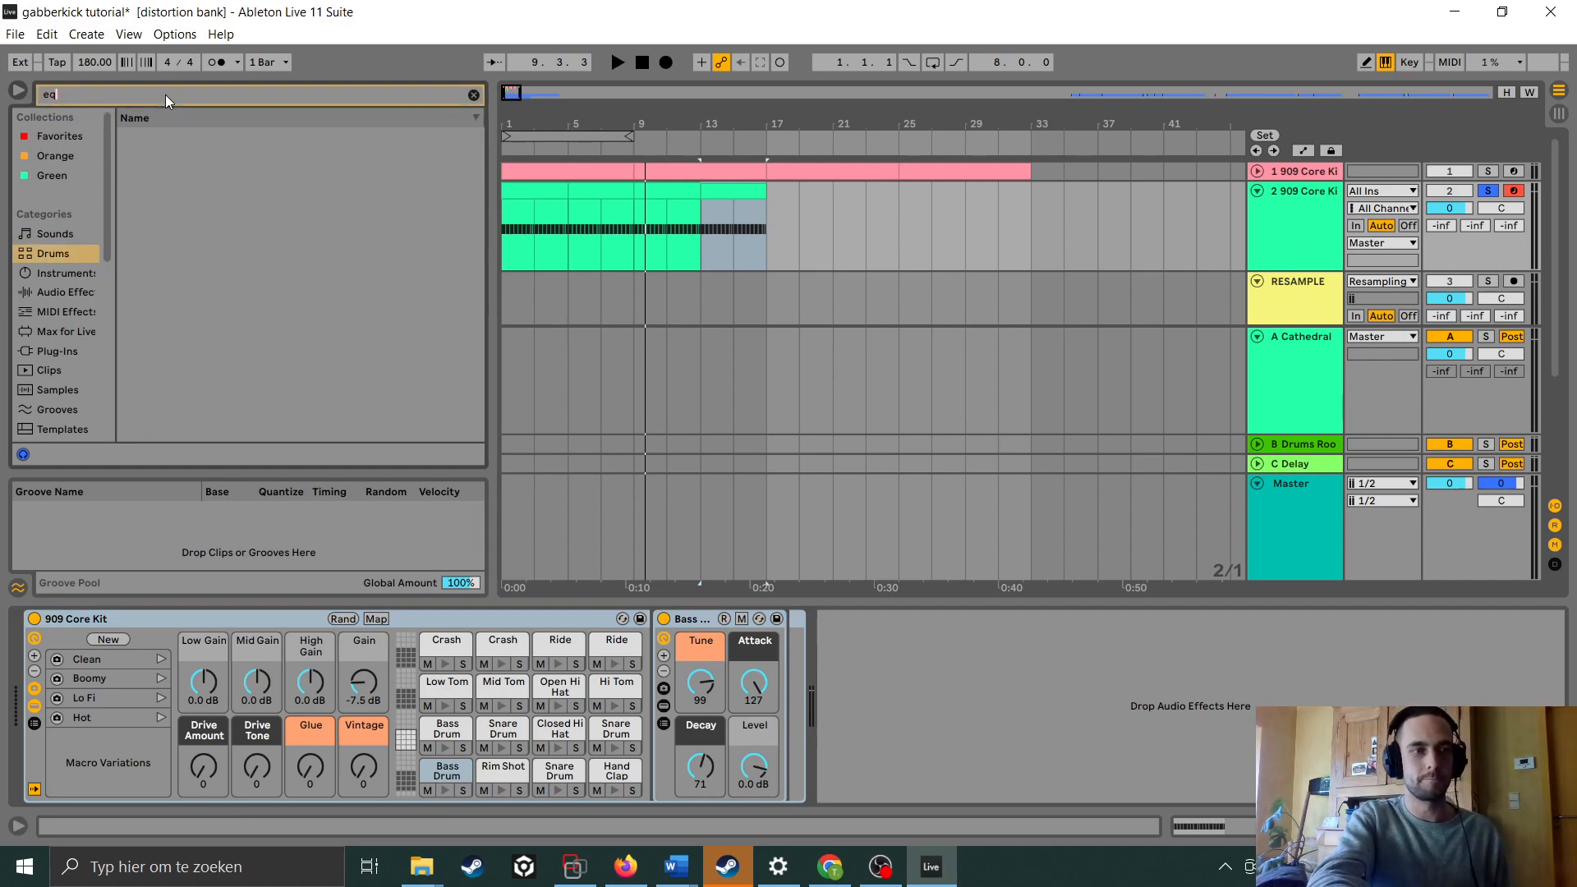
pyautogui.scroll(-2, 73, 377)
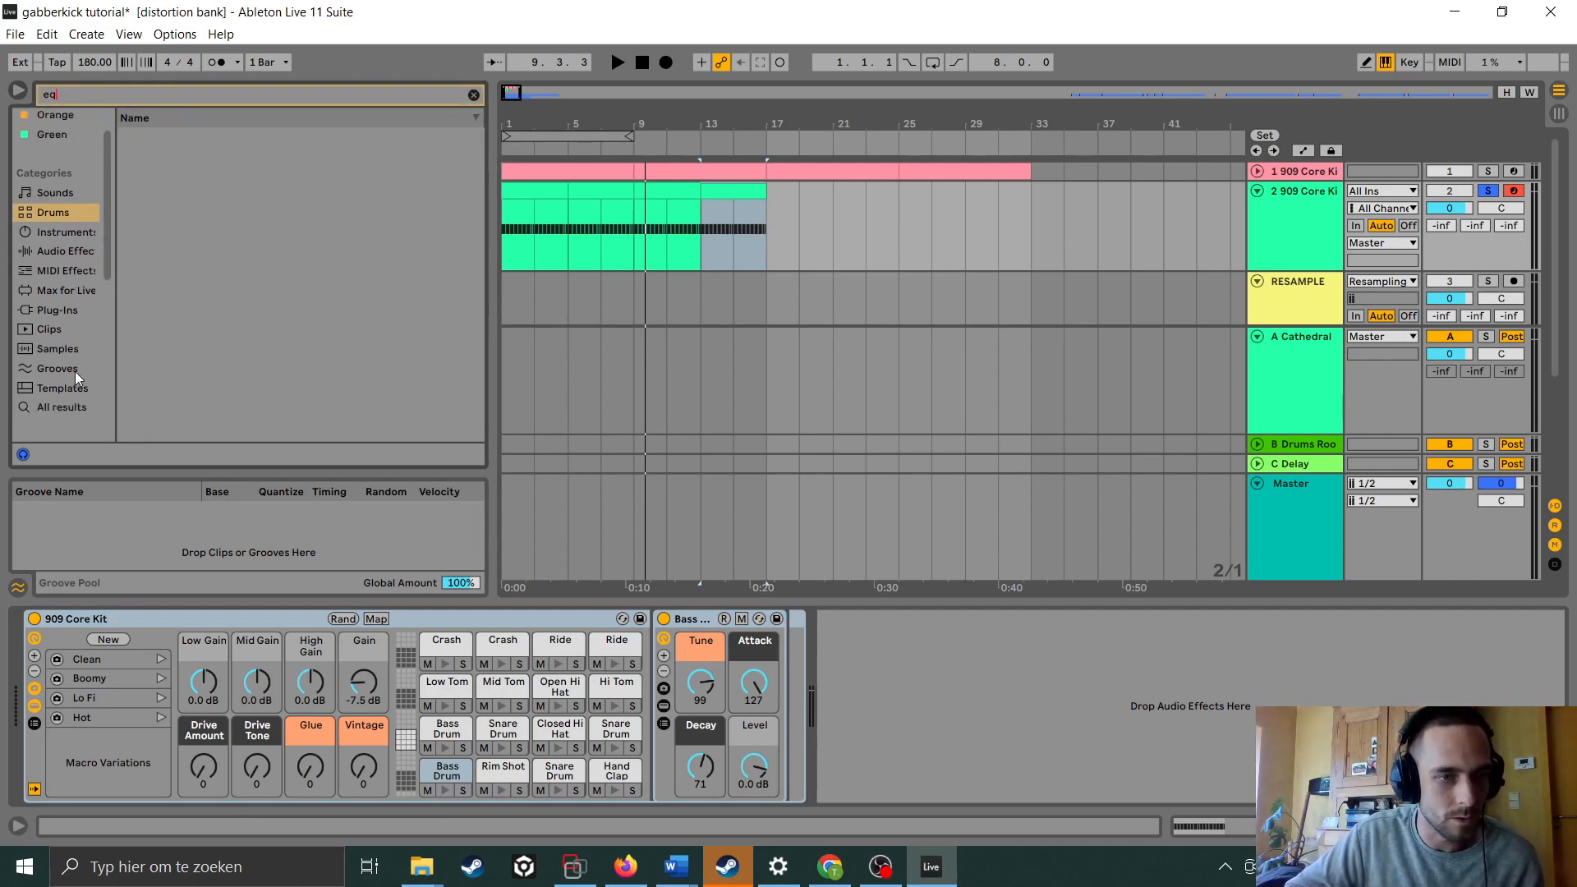
pyautogui.click(73, 252)
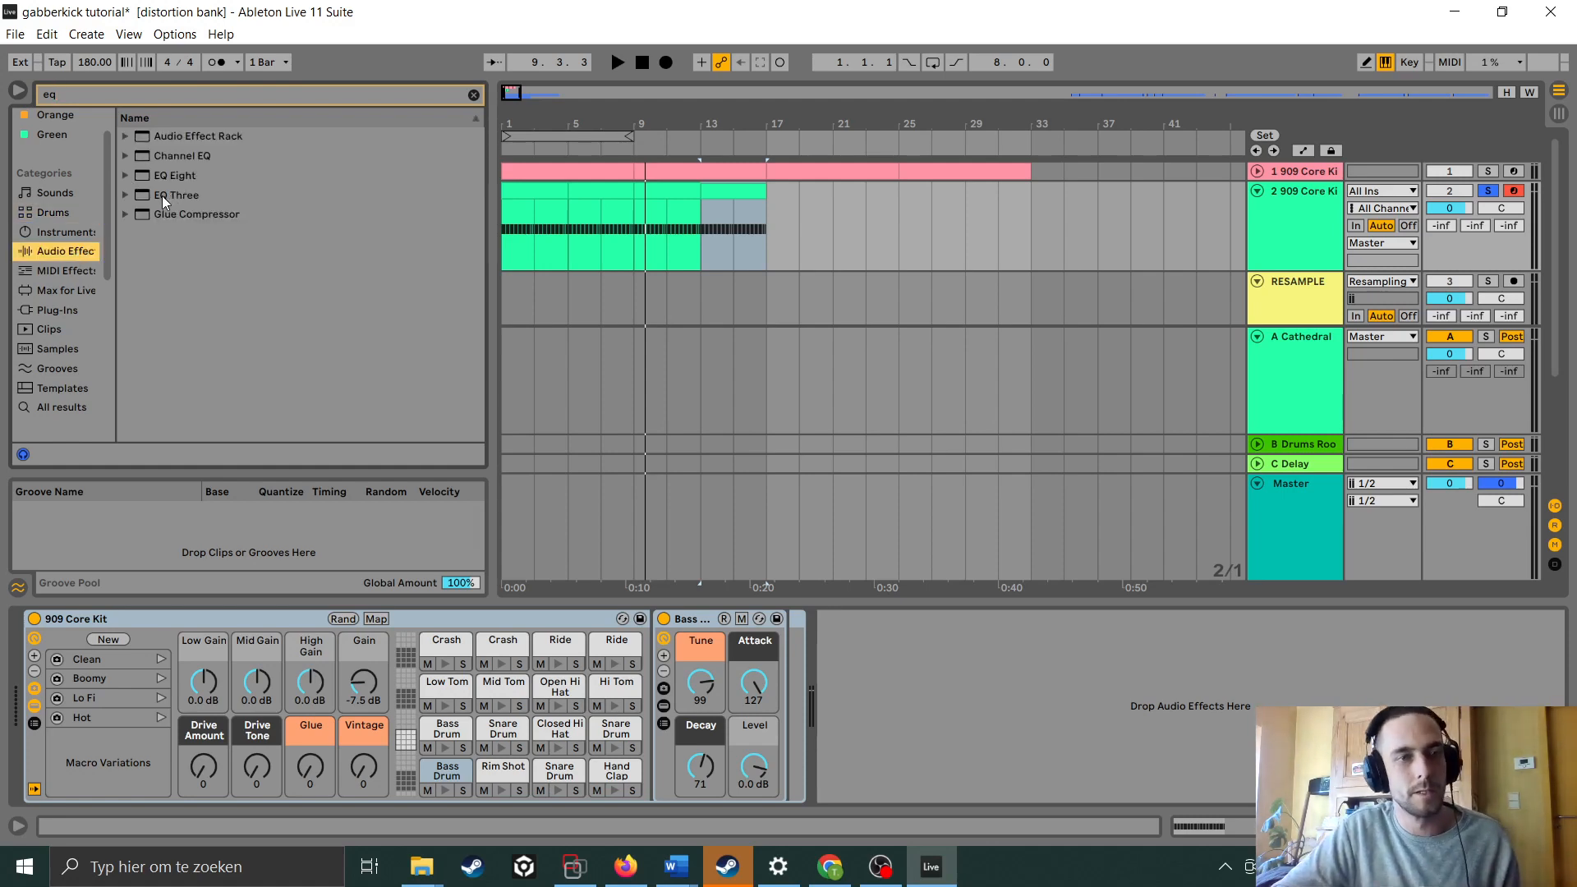
pyautogui.moveTo(161, 196); pyautogui.dragTo(851, 674)
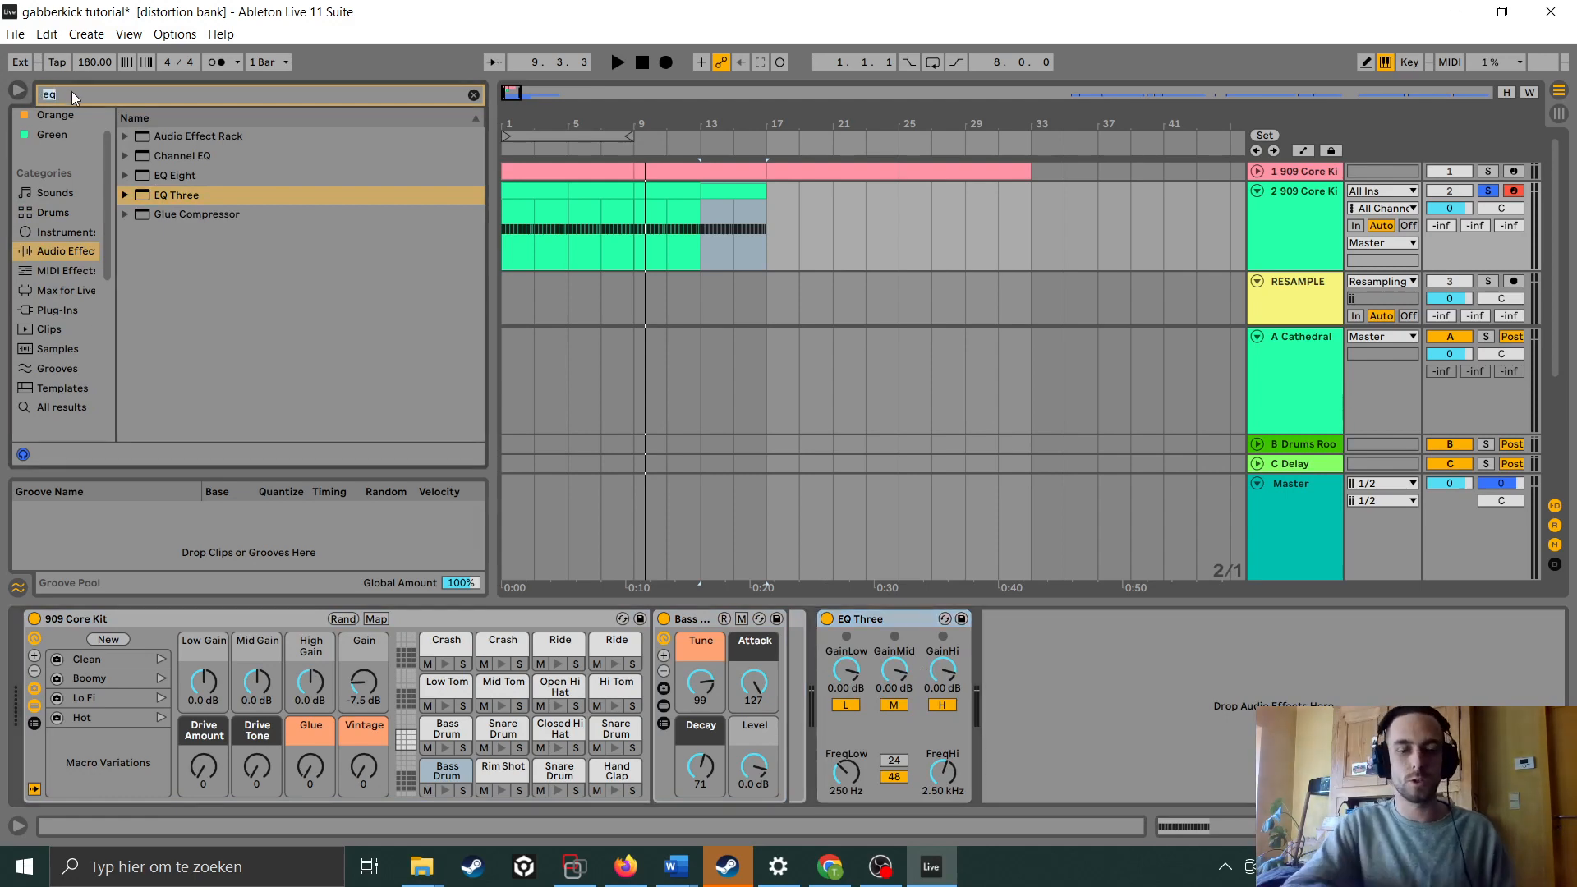
# Search the audio effects for "utility" and add a Utility device after EQ Three
pyautogui.write('utility')
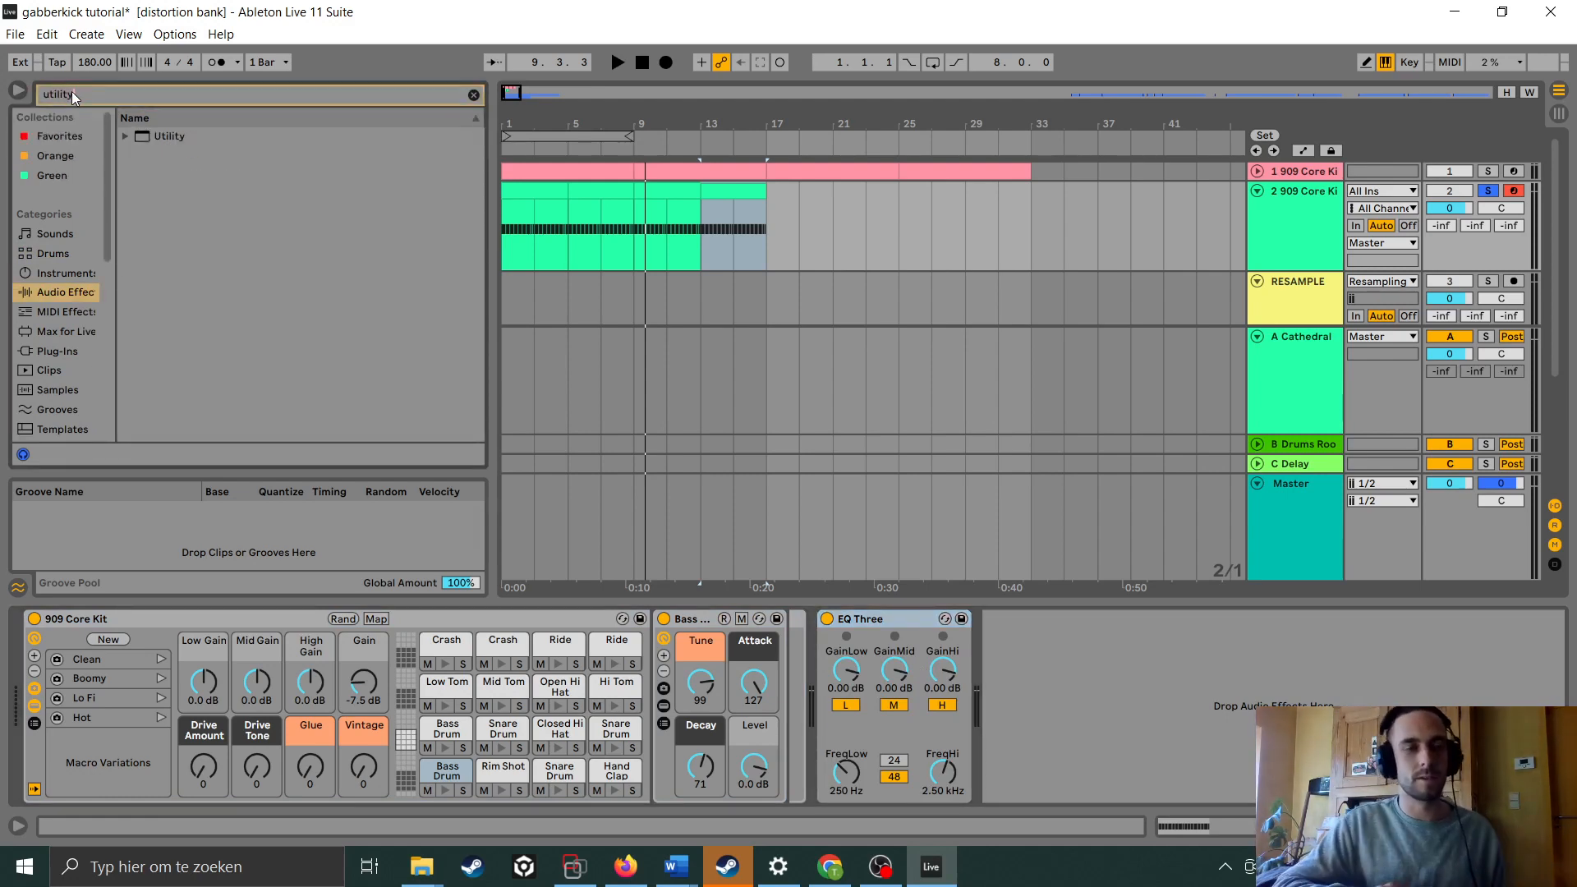
pyautogui.moveTo(169, 137); pyautogui.dragTo(1093, 723)
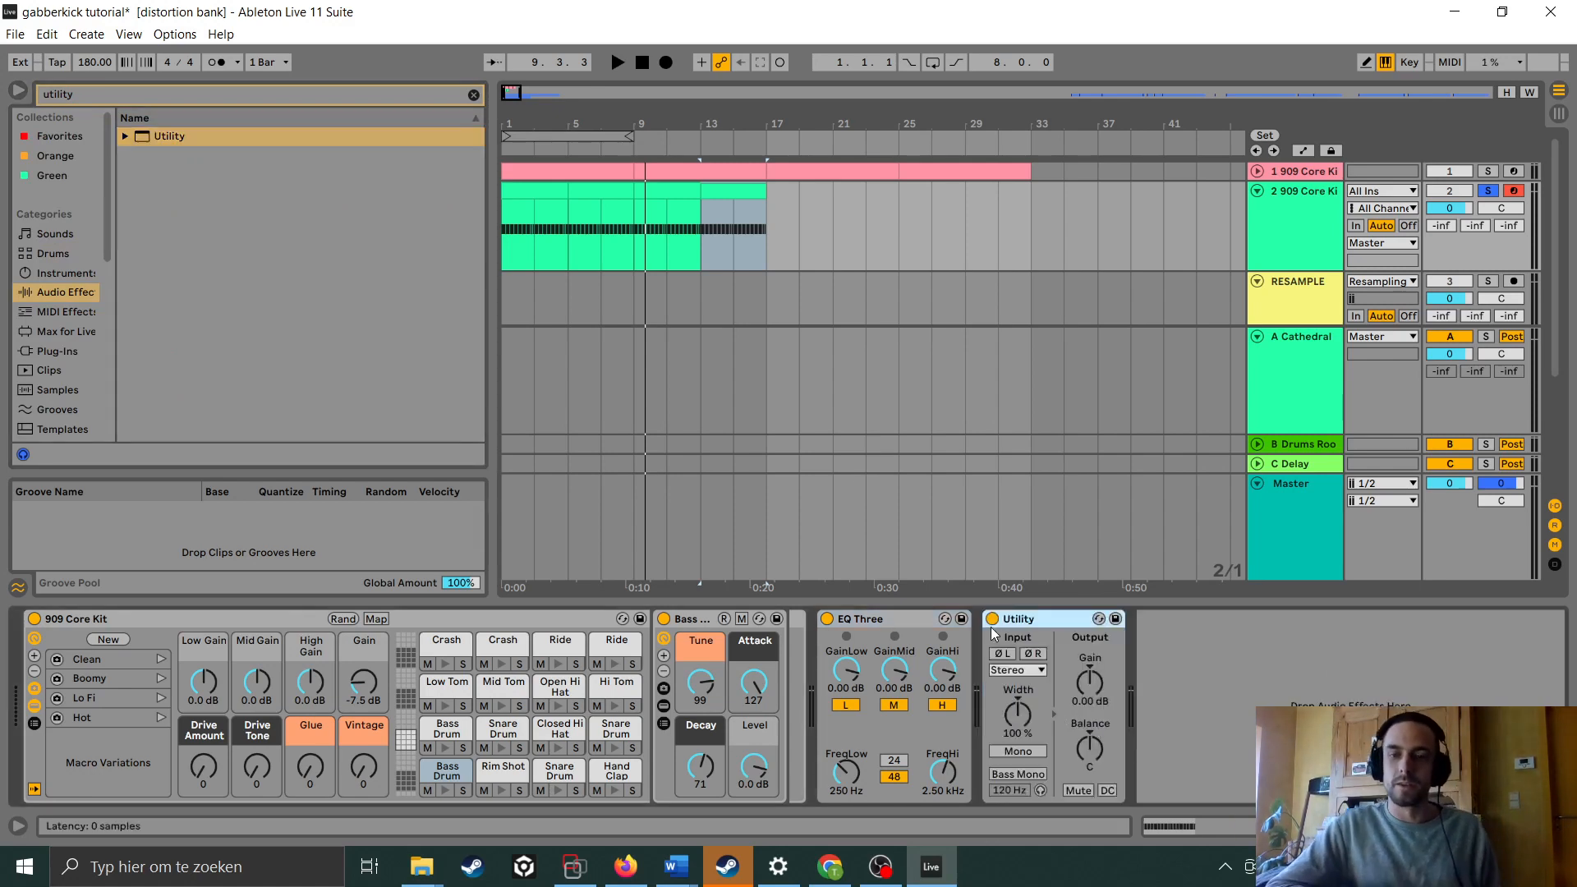
pyautogui.click(1090, 680)
pyautogui.moveTo(1090, 680); pyautogui.dragTo(1092, 664)
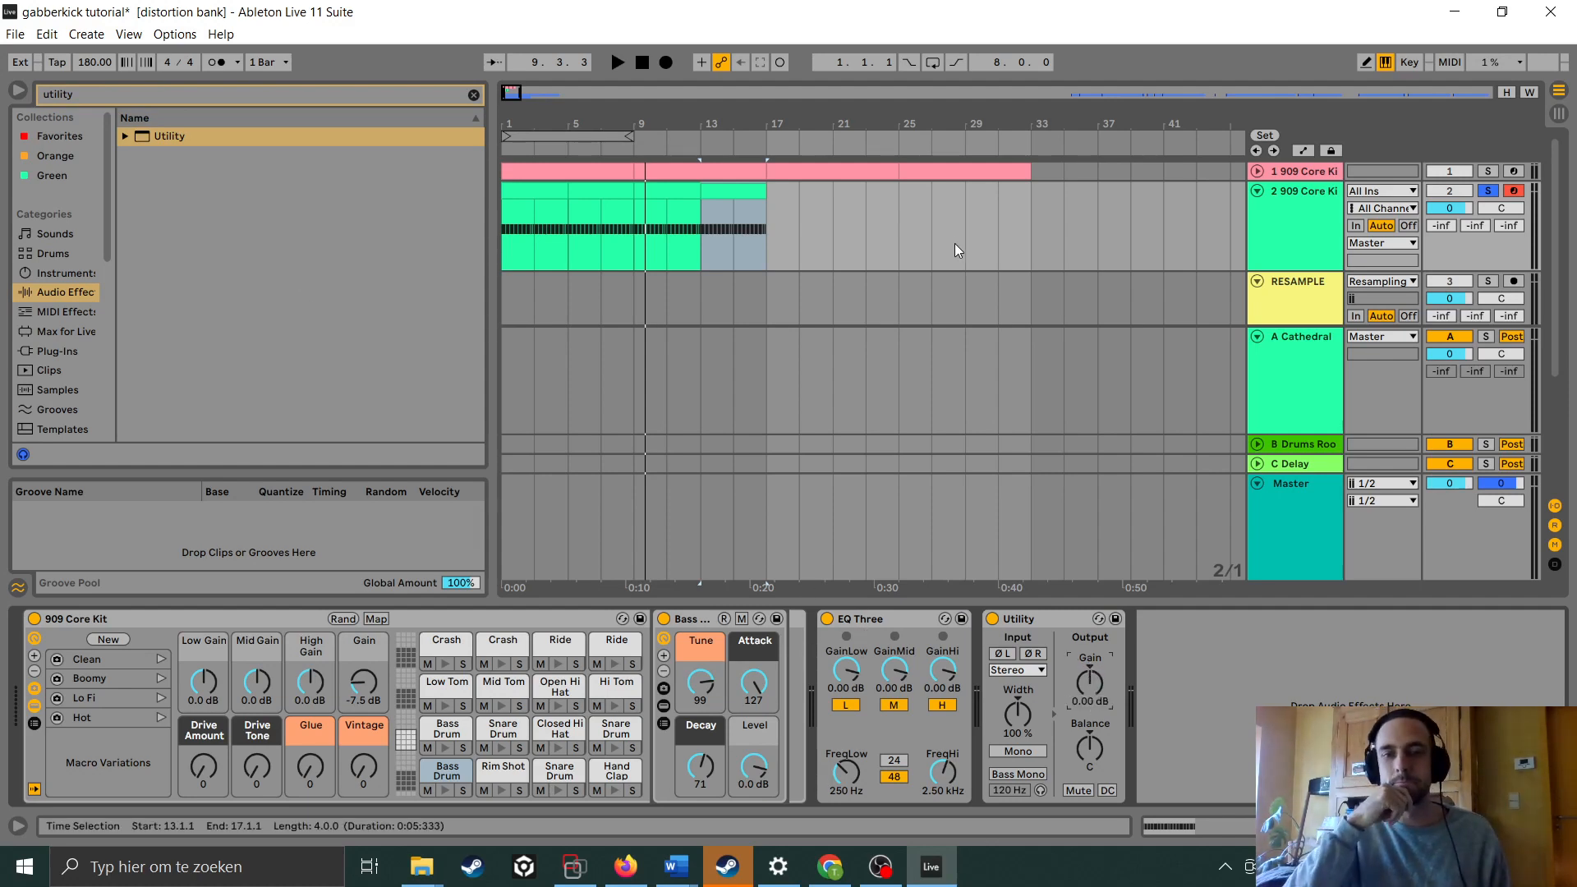
# Duplicate EQ Three and Utility and arrange the copies as a second EQ Three–Utility pair at the end of the chain
pyautogui.click(870, 618)
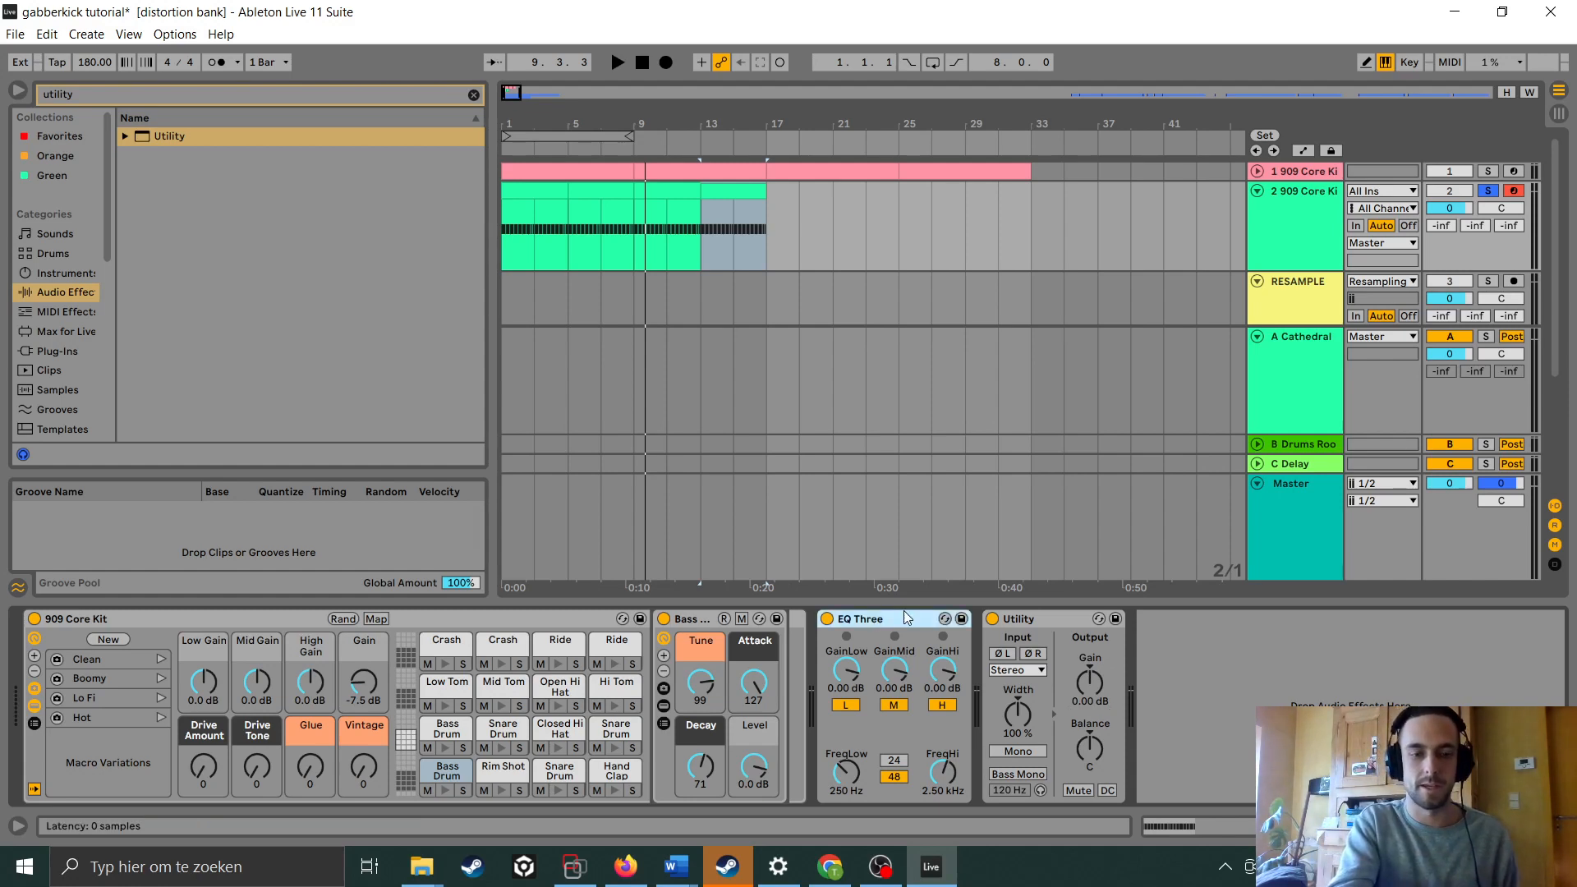
pyautogui.hotkey('ctrl', 'd')
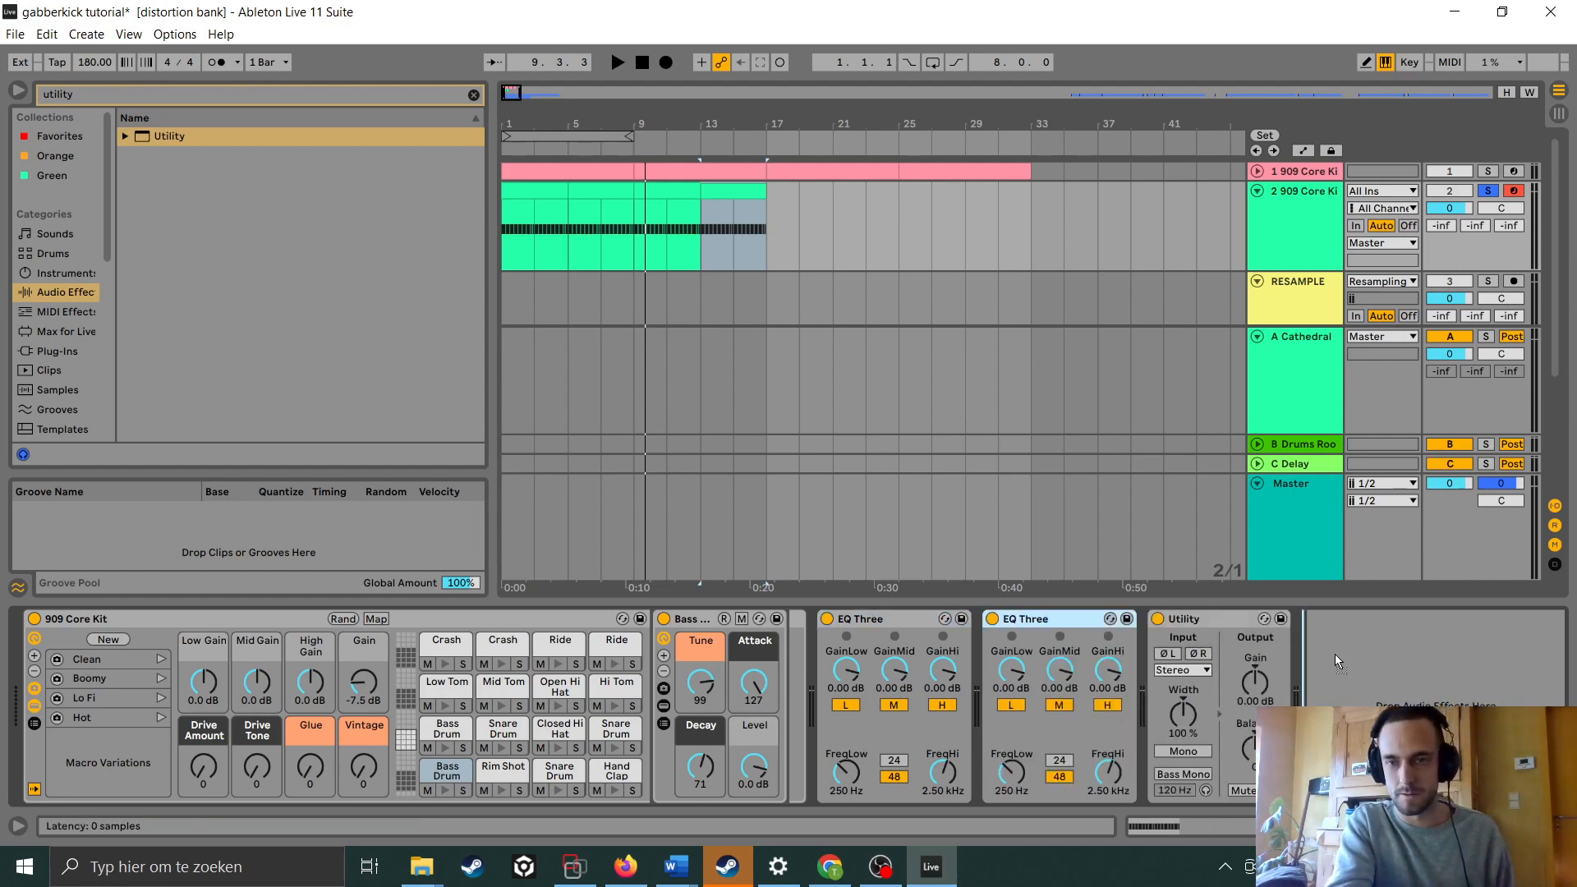
pyautogui.moveTo(1026, 620); pyautogui.dragTo(1337, 653)
pyautogui.click(1027, 619)
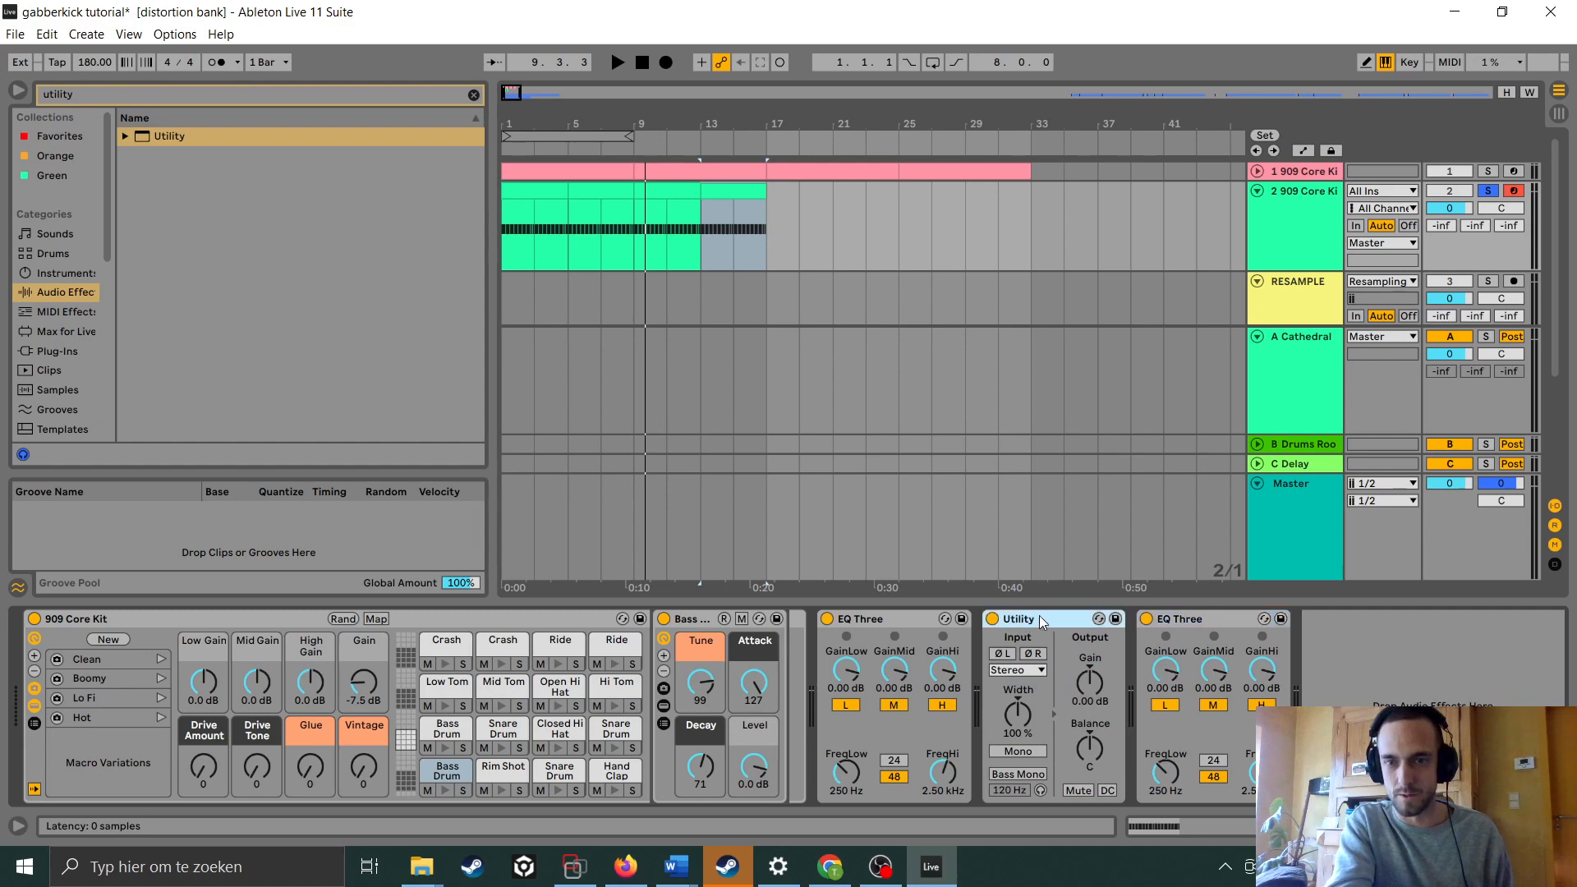
pyautogui.hotkey('ctrl', 'd')
pyautogui.moveTo(1192, 619); pyautogui.dragTo(1471, 648)
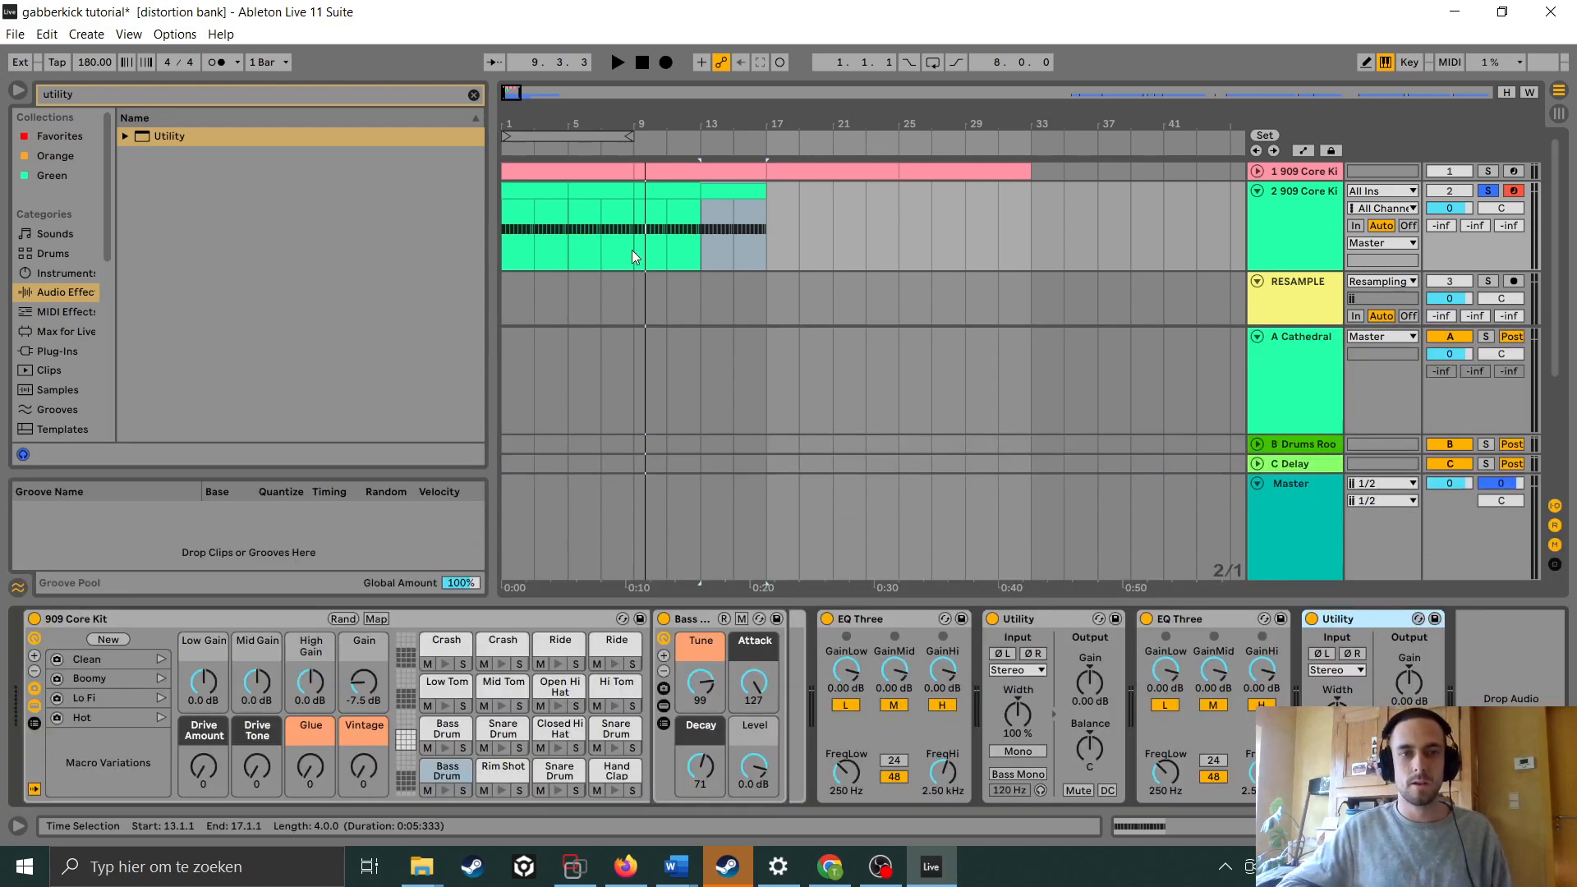
# Select bar 1 to bar 9 on the green 909 Core Kit track and turn on the arrangement loop for that 8-bar range
pyautogui.moveTo(633, 250); pyautogui.dragTo(441, 244)
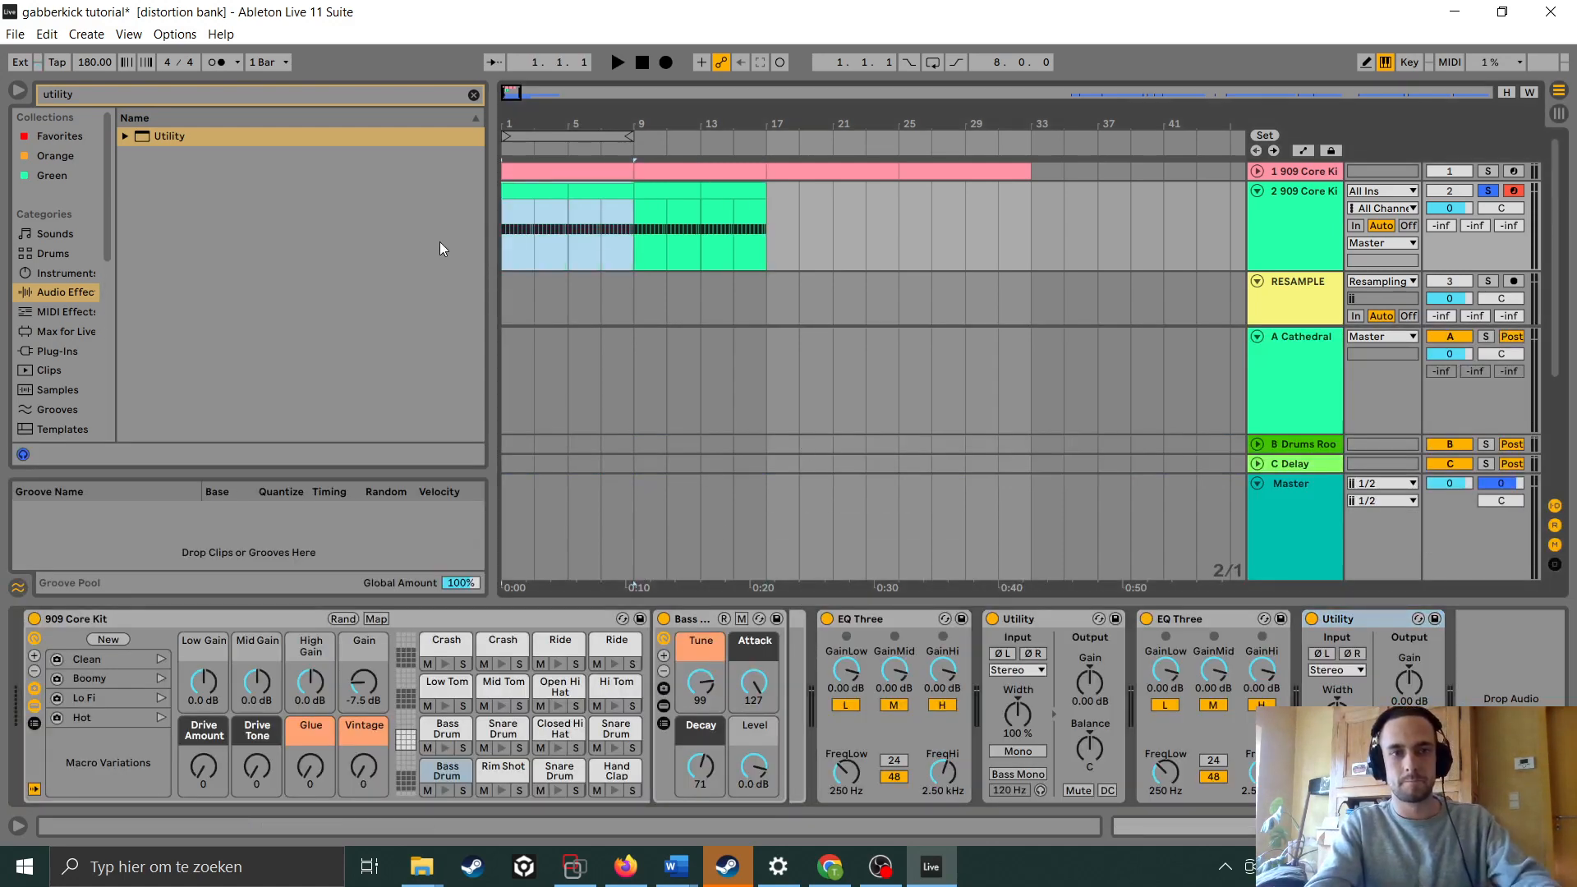
pyautogui.moveTo(633, 231); pyautogui.dragTo(506, 244)
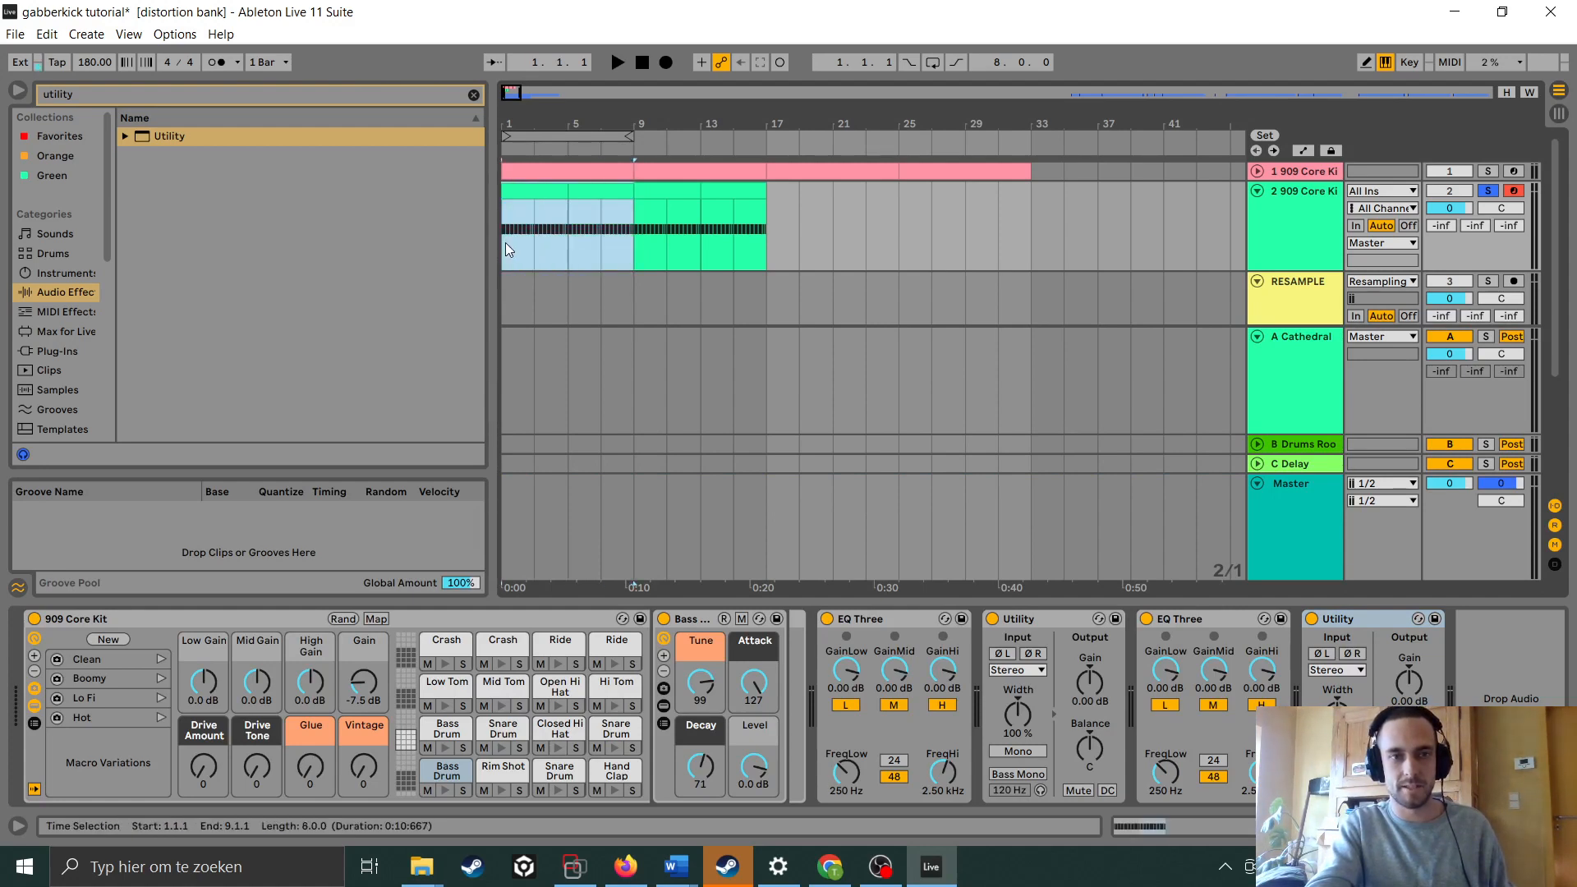
pyautogui.hotkey('ctrl', 'l')
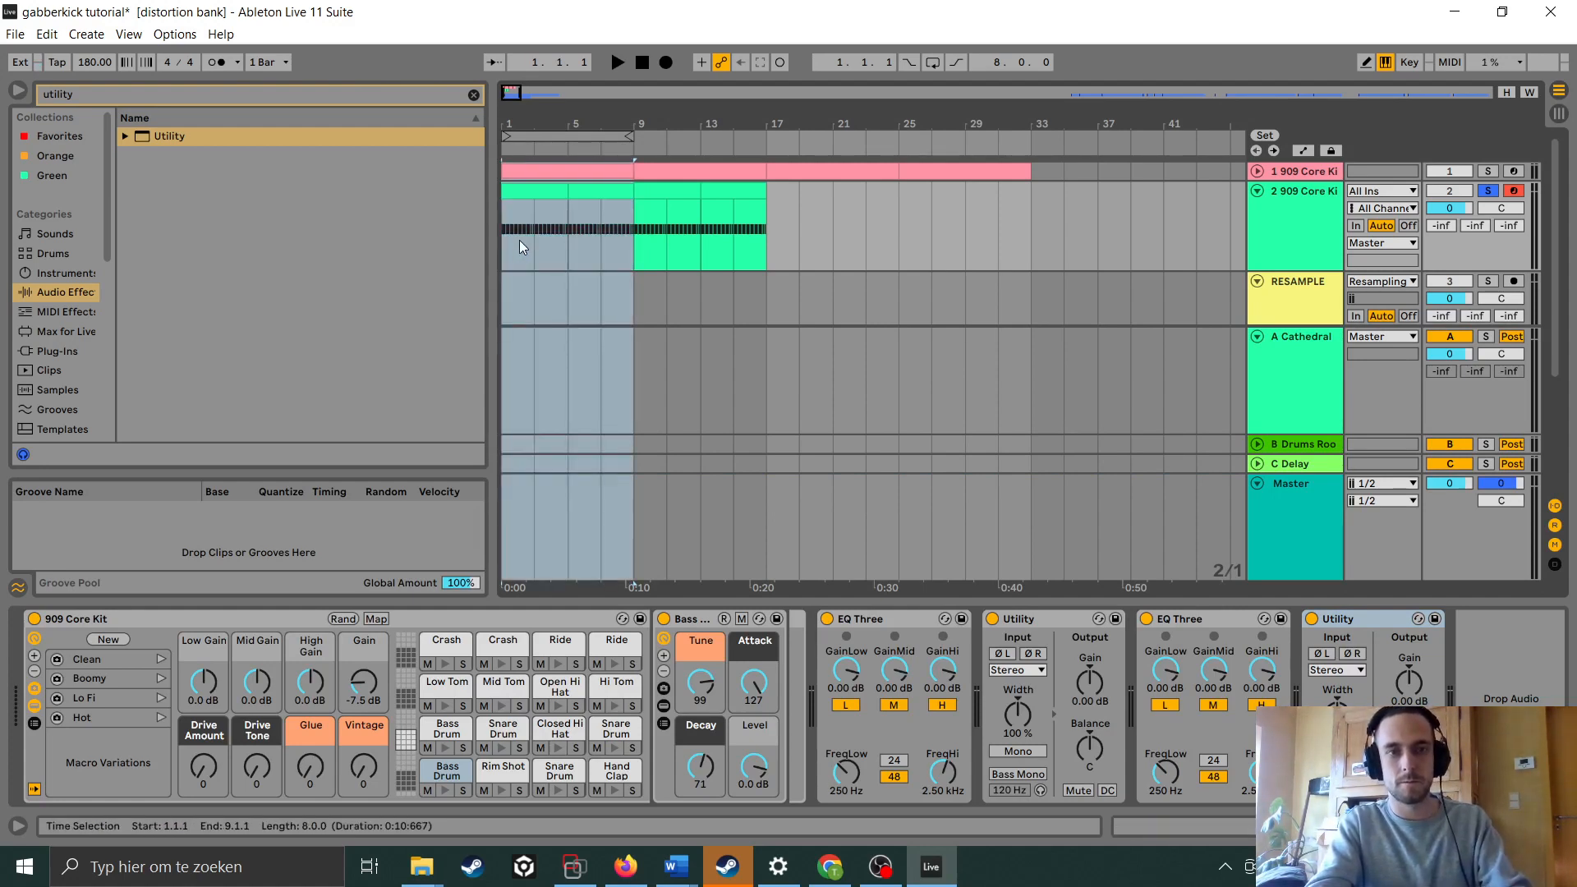
pyautogui.moveTo(634, 237); pyautogui.dragTo(501, 253)
pyautogui.hotkey('ctrl', 'l')
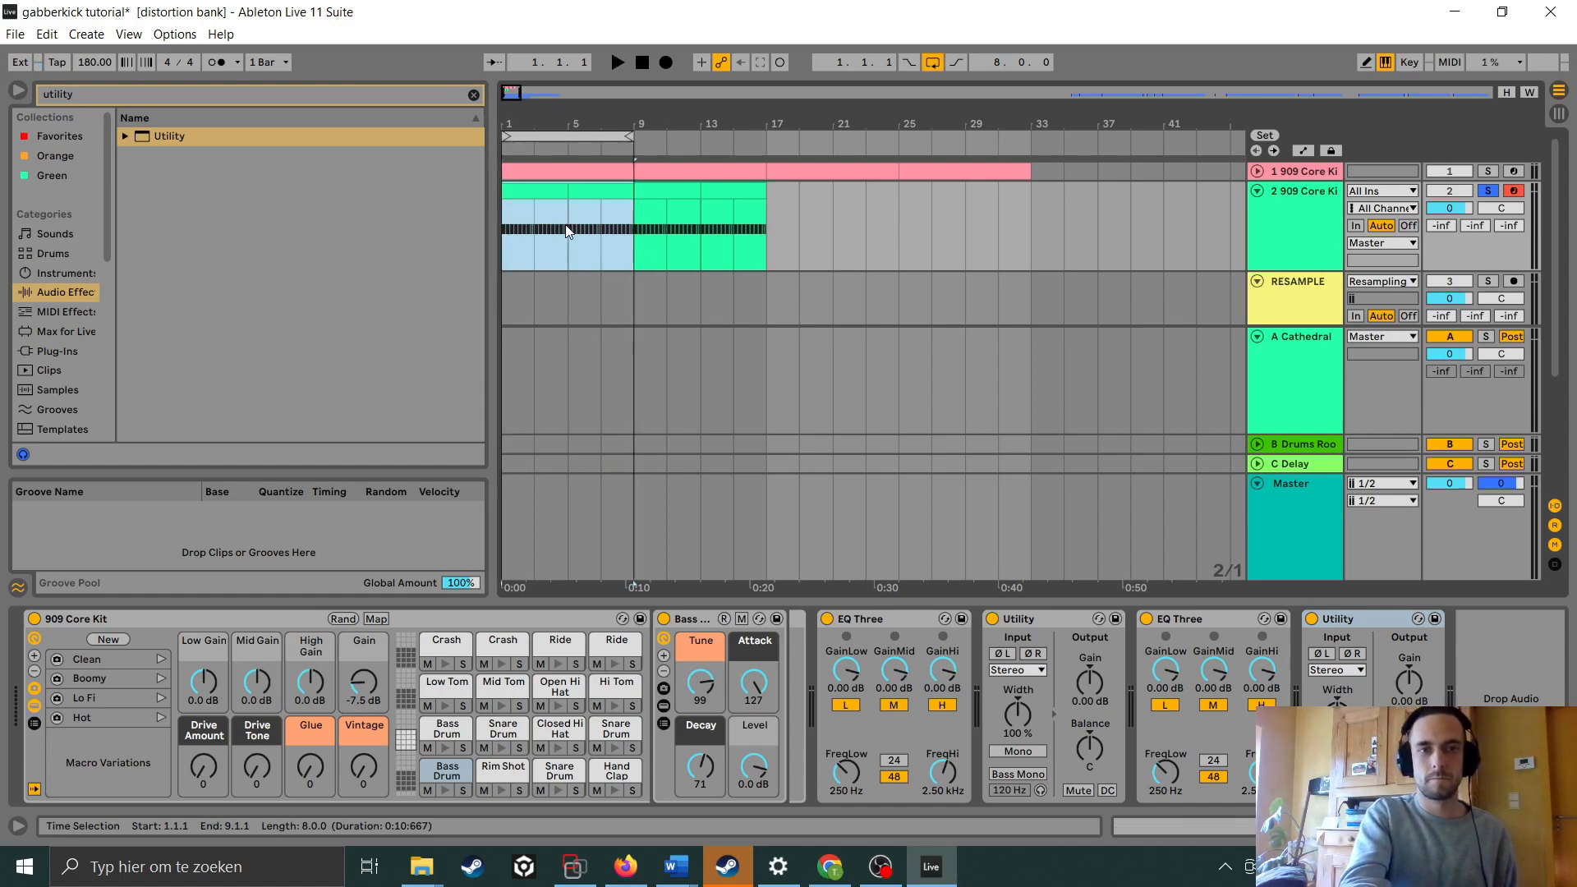
# Play the looped section and raise the Bass Drum's Tune to 127
pyautogui.press('space')
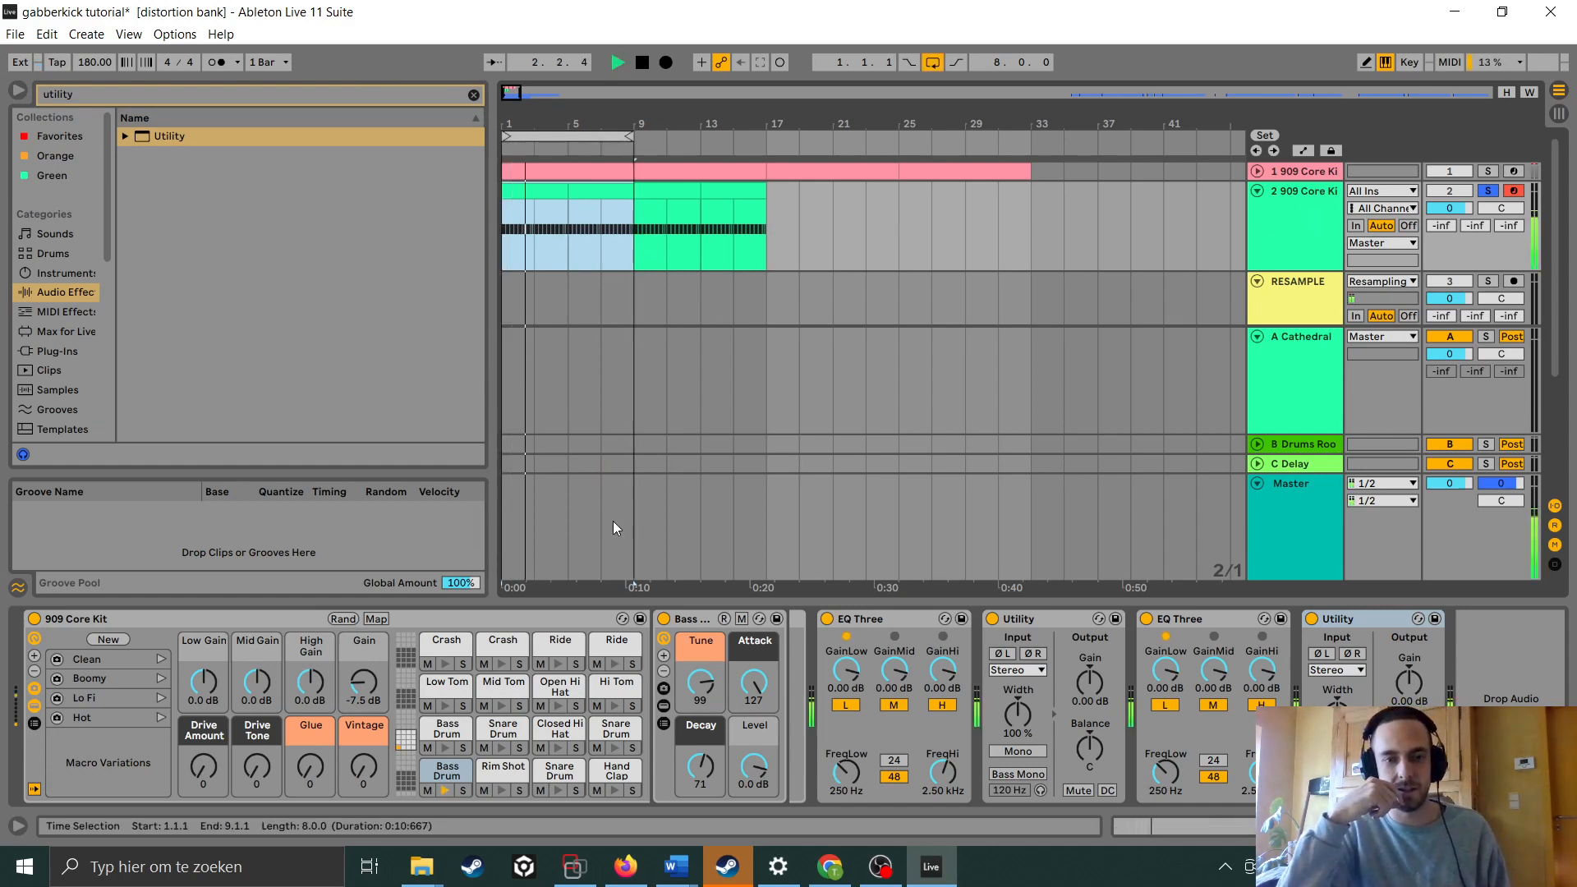
pyautogui.click(702, 682)
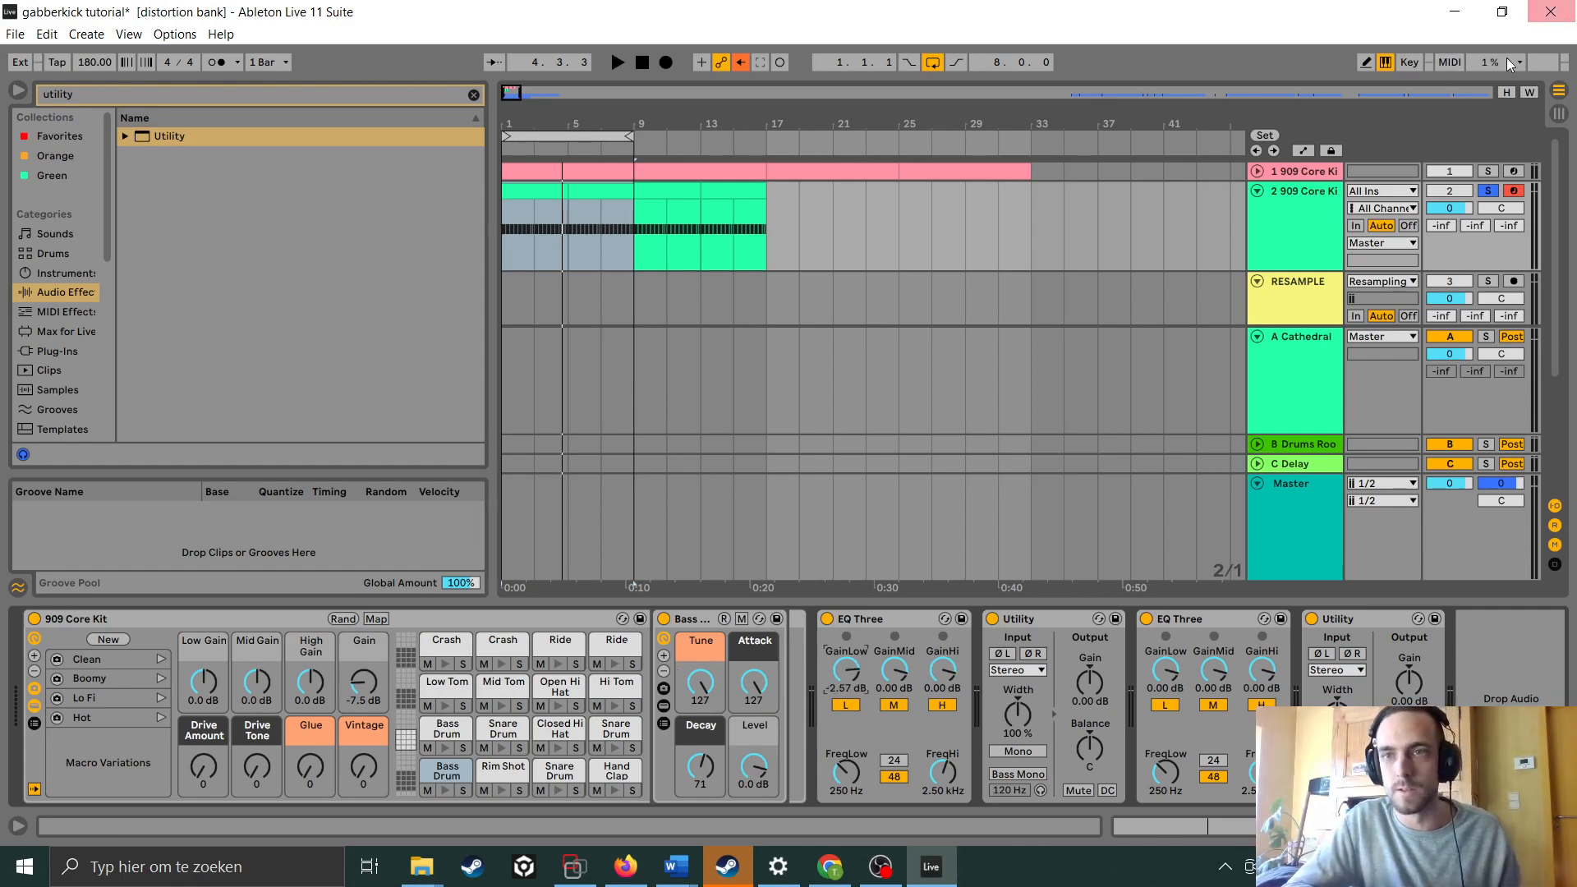
# MIDI-map the first EQ Three's GainLow to CC 16, its Utility's Gain to CC 17, the second GainLow to CC 18, and map the last Utility's Gain
pyautogui.click(1449, 62)
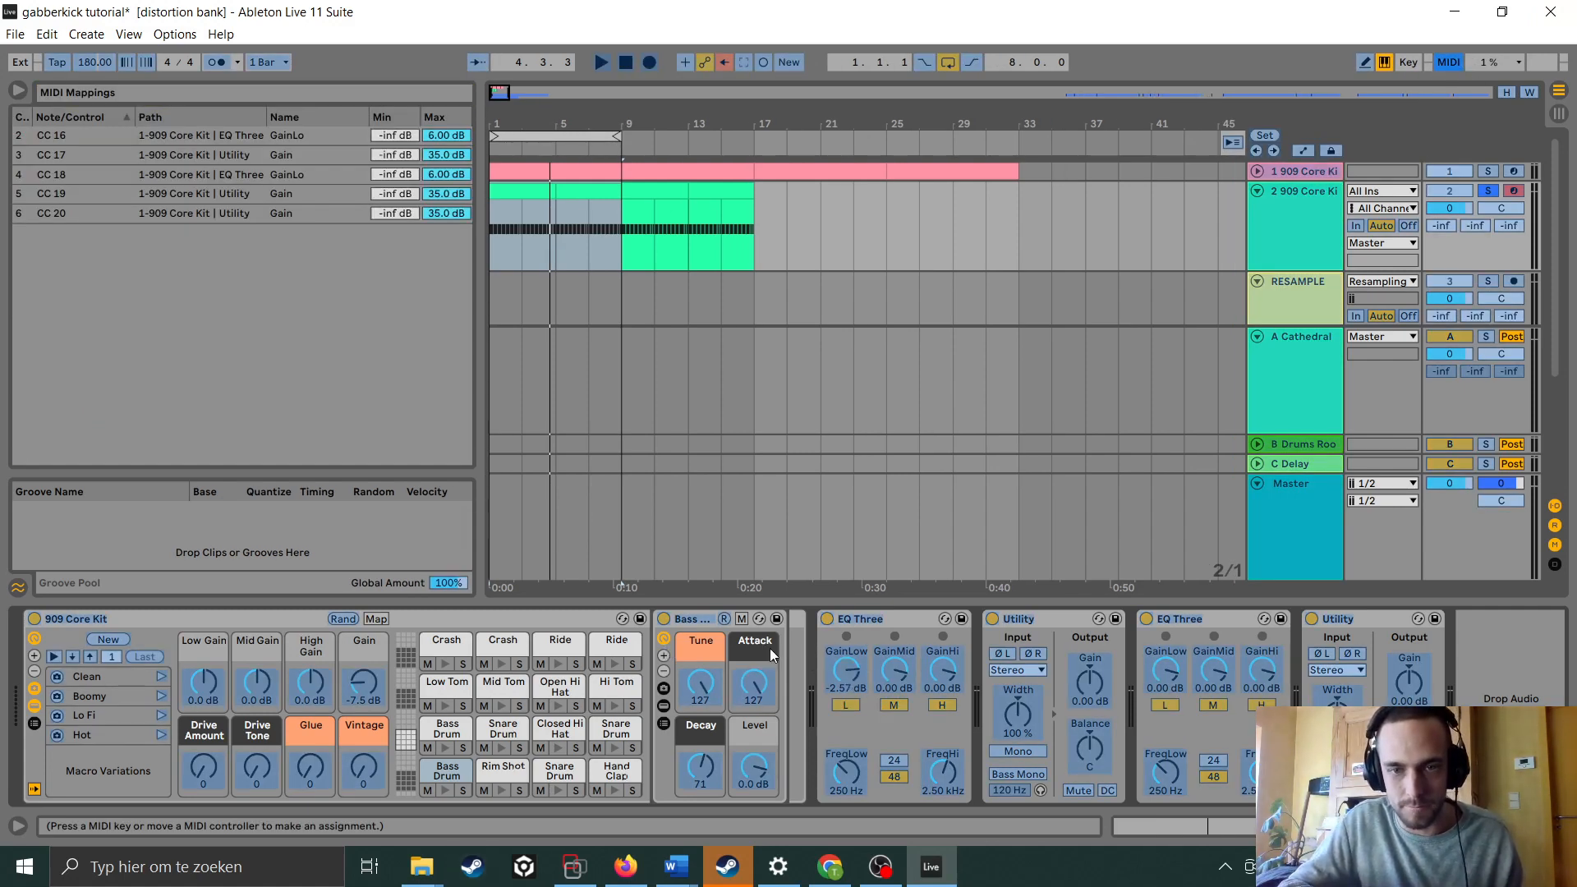
pyautogui.click(845, 677)
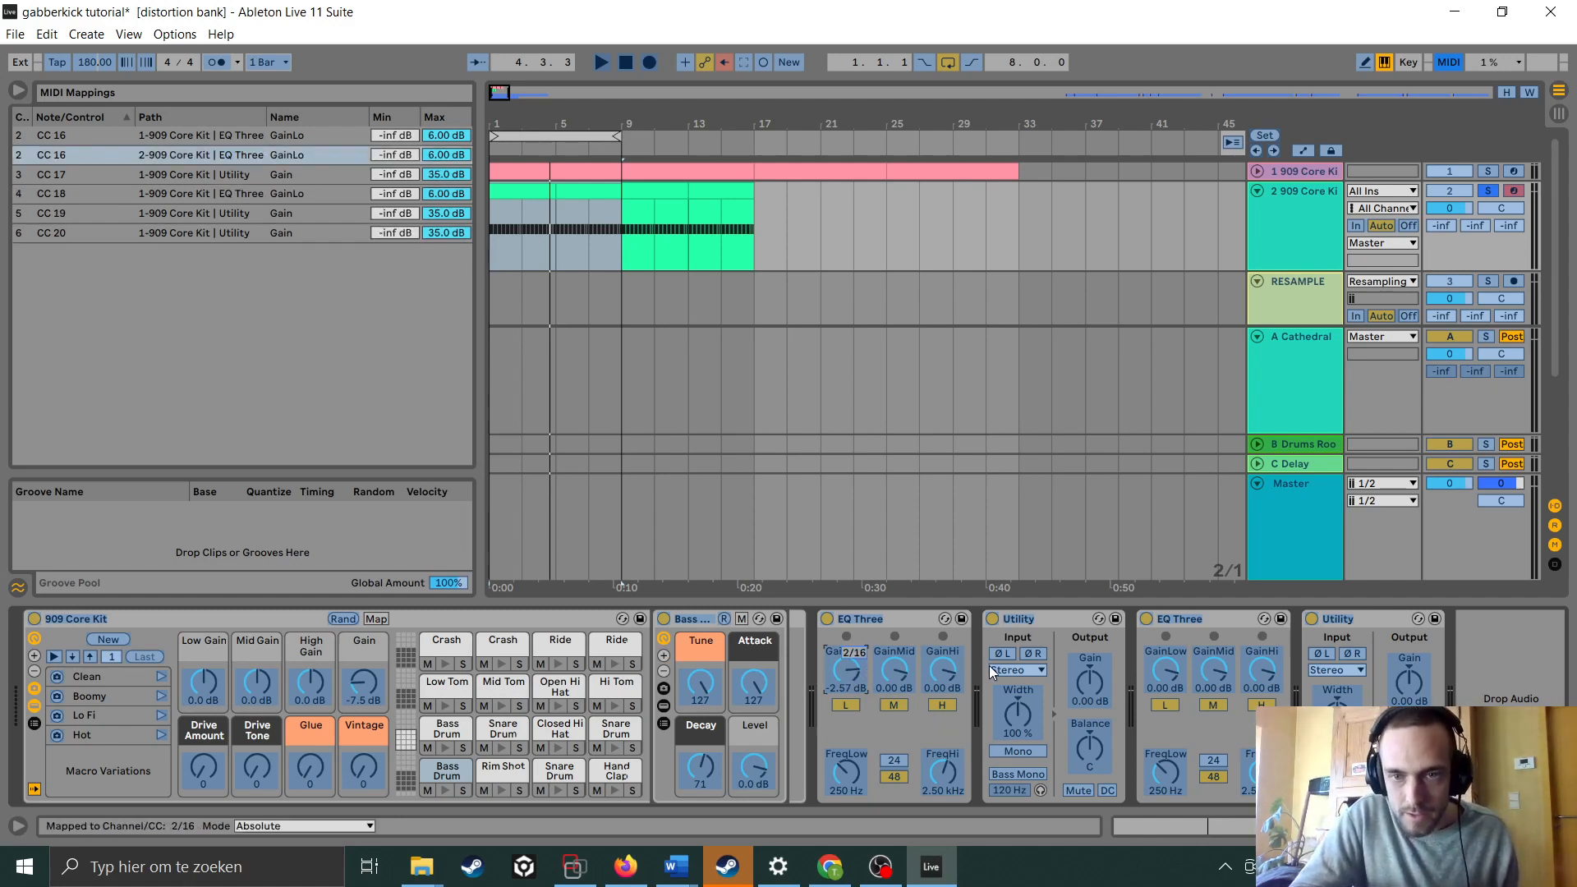
pyautogui.click(1087, 683)
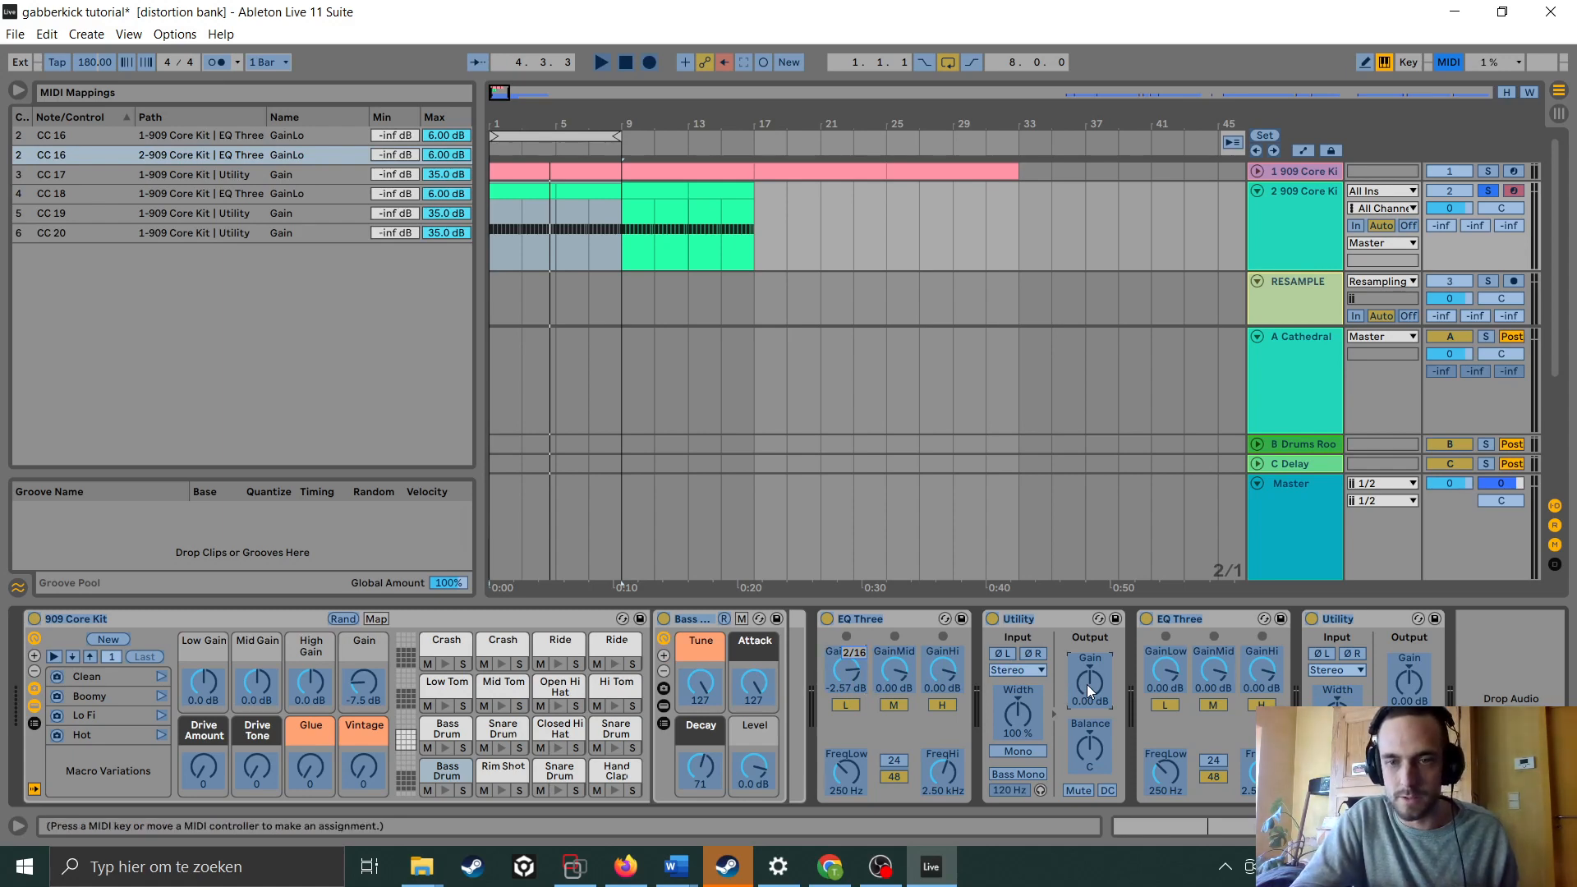
pyautogui.click(1173, 669)
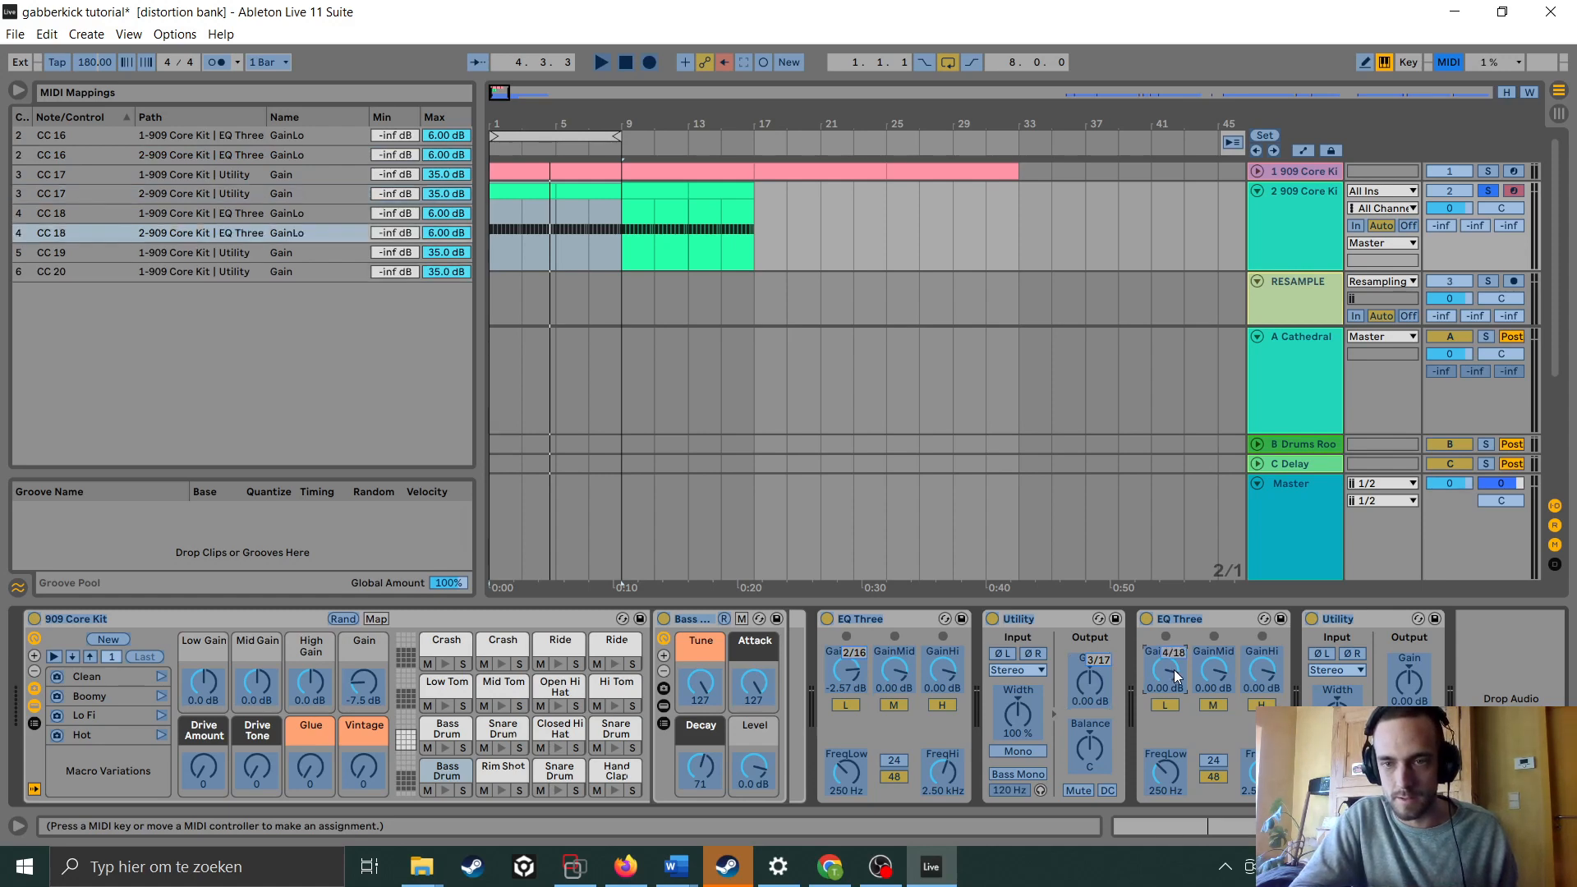
pyautogui.click(1408, 679)
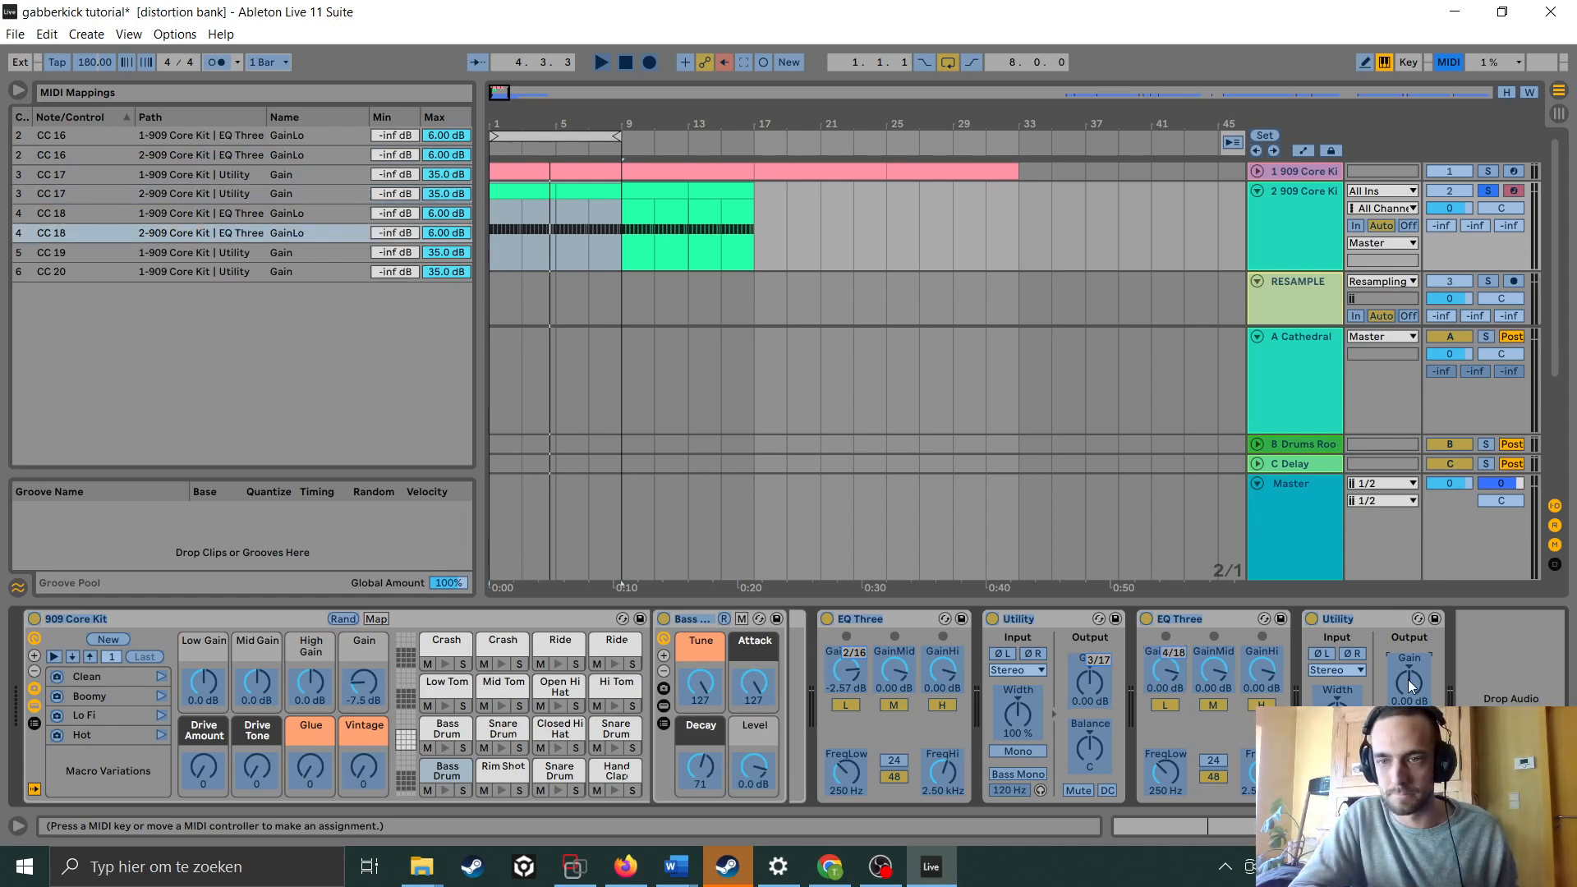
pyautogui.click(1456, 65)
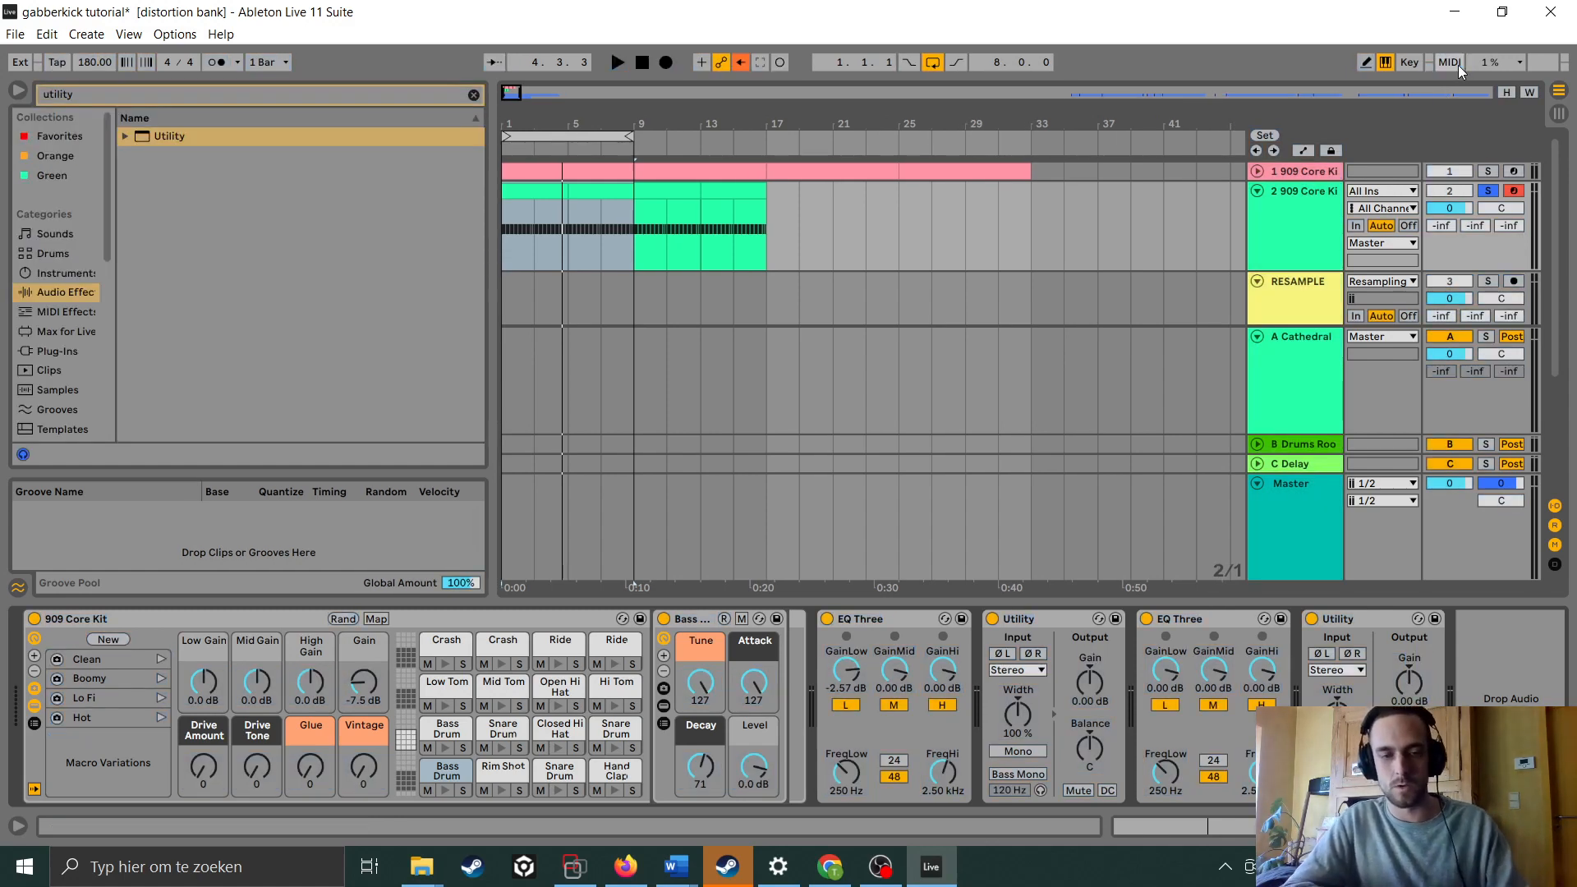
# During loop playback, set kit Gain 1.0 dB, Bass Drum Decay 72, EQ Three GainLows -5.65 and 0.33 dB, and Utility Gains 28.4 and 35.0 dB
pyautogui.press('space')
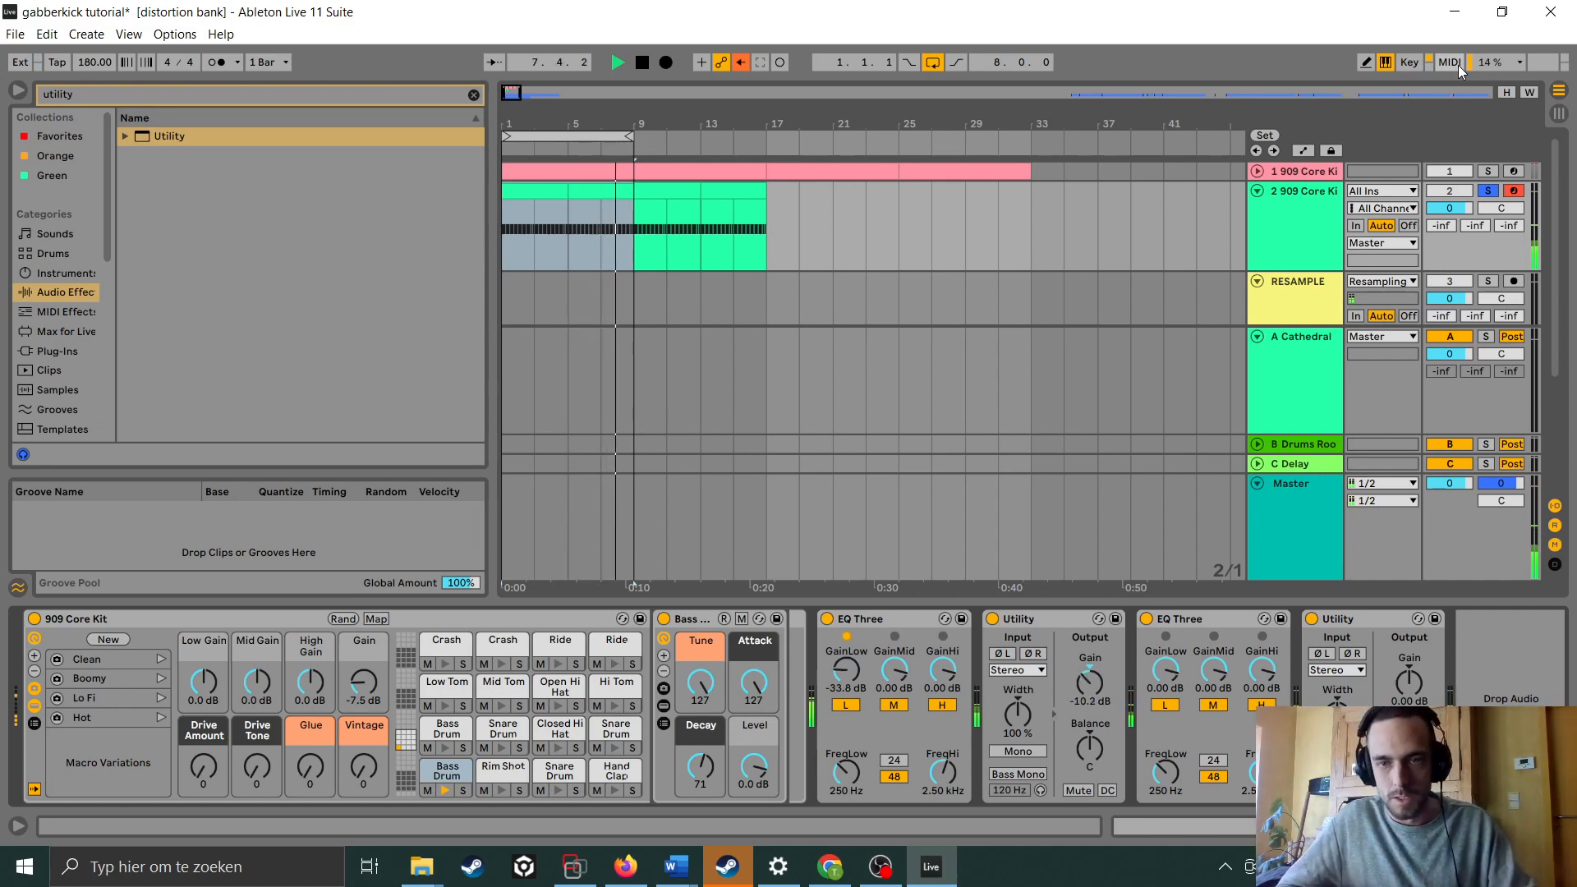
pyautogui.press('space')
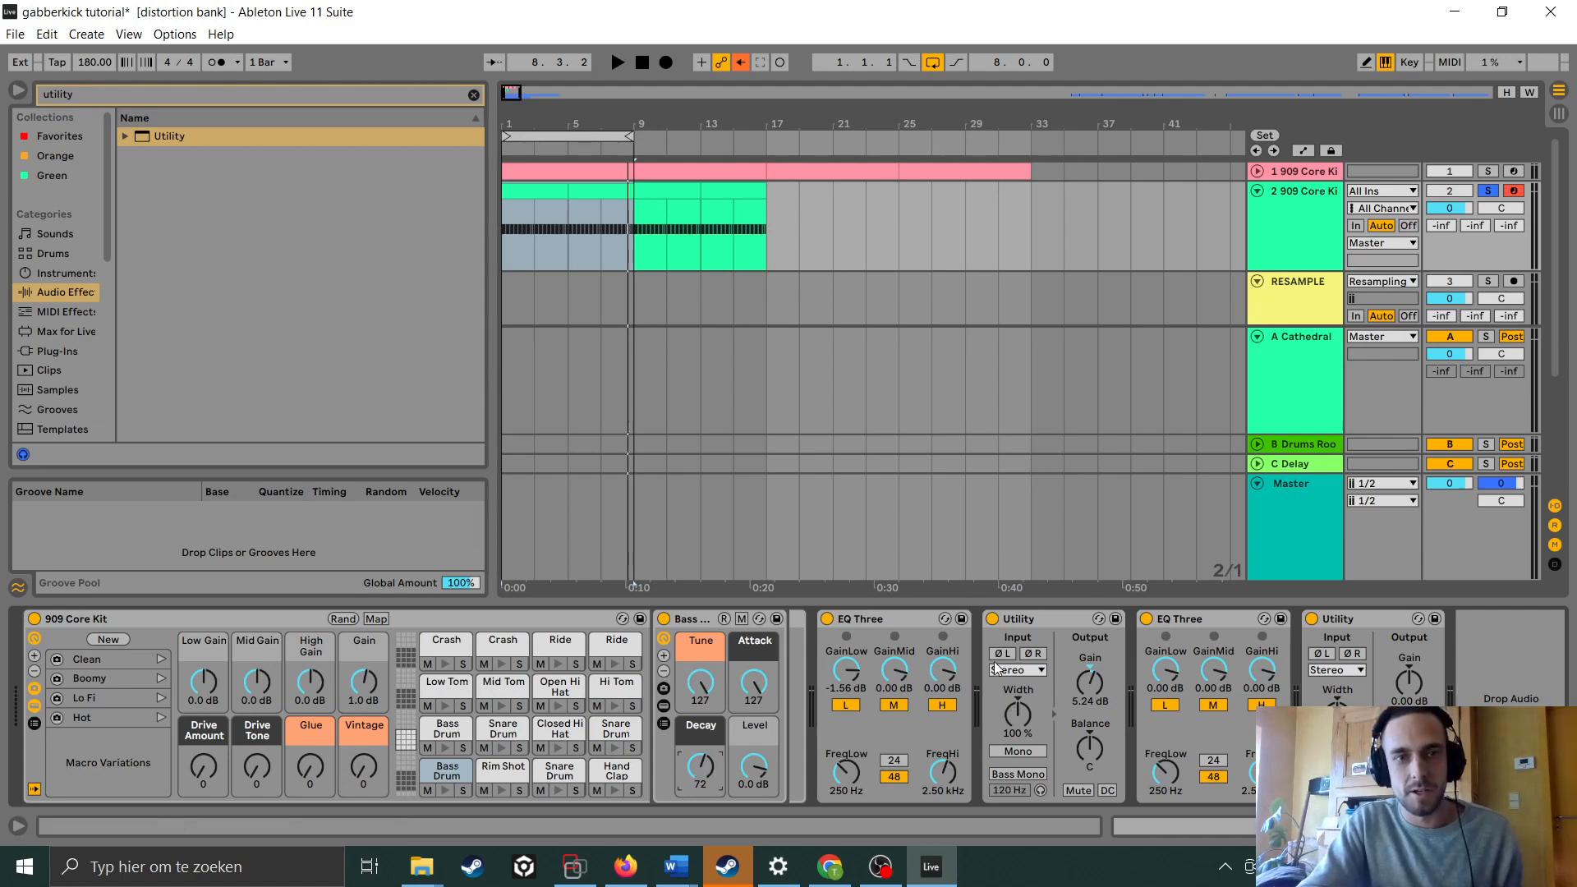
pyautogui.press('space')
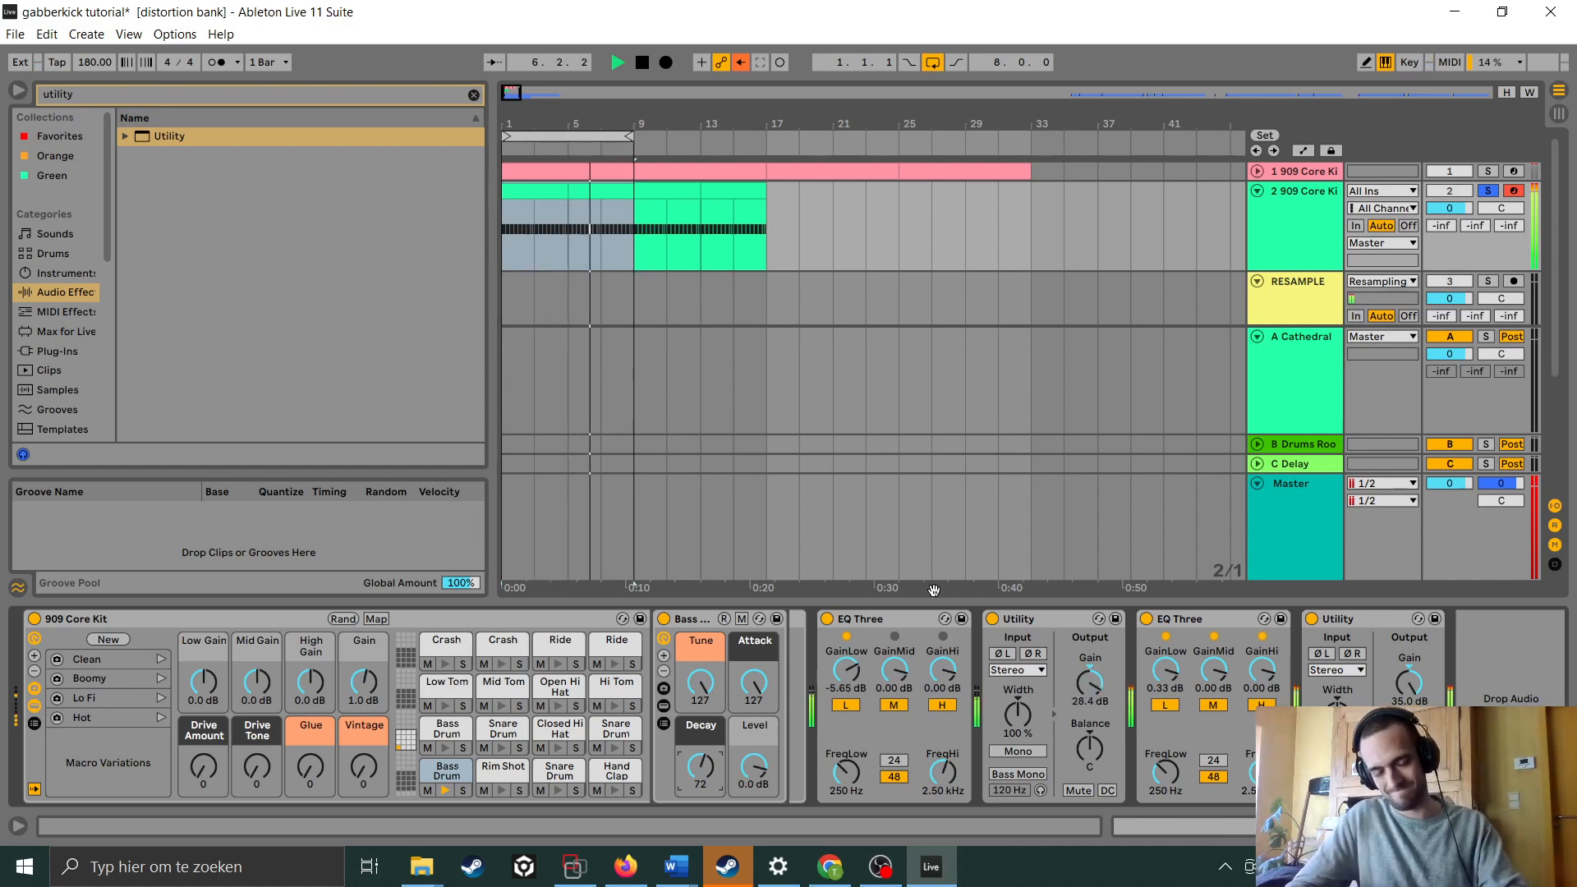
pyautogui.press('space')
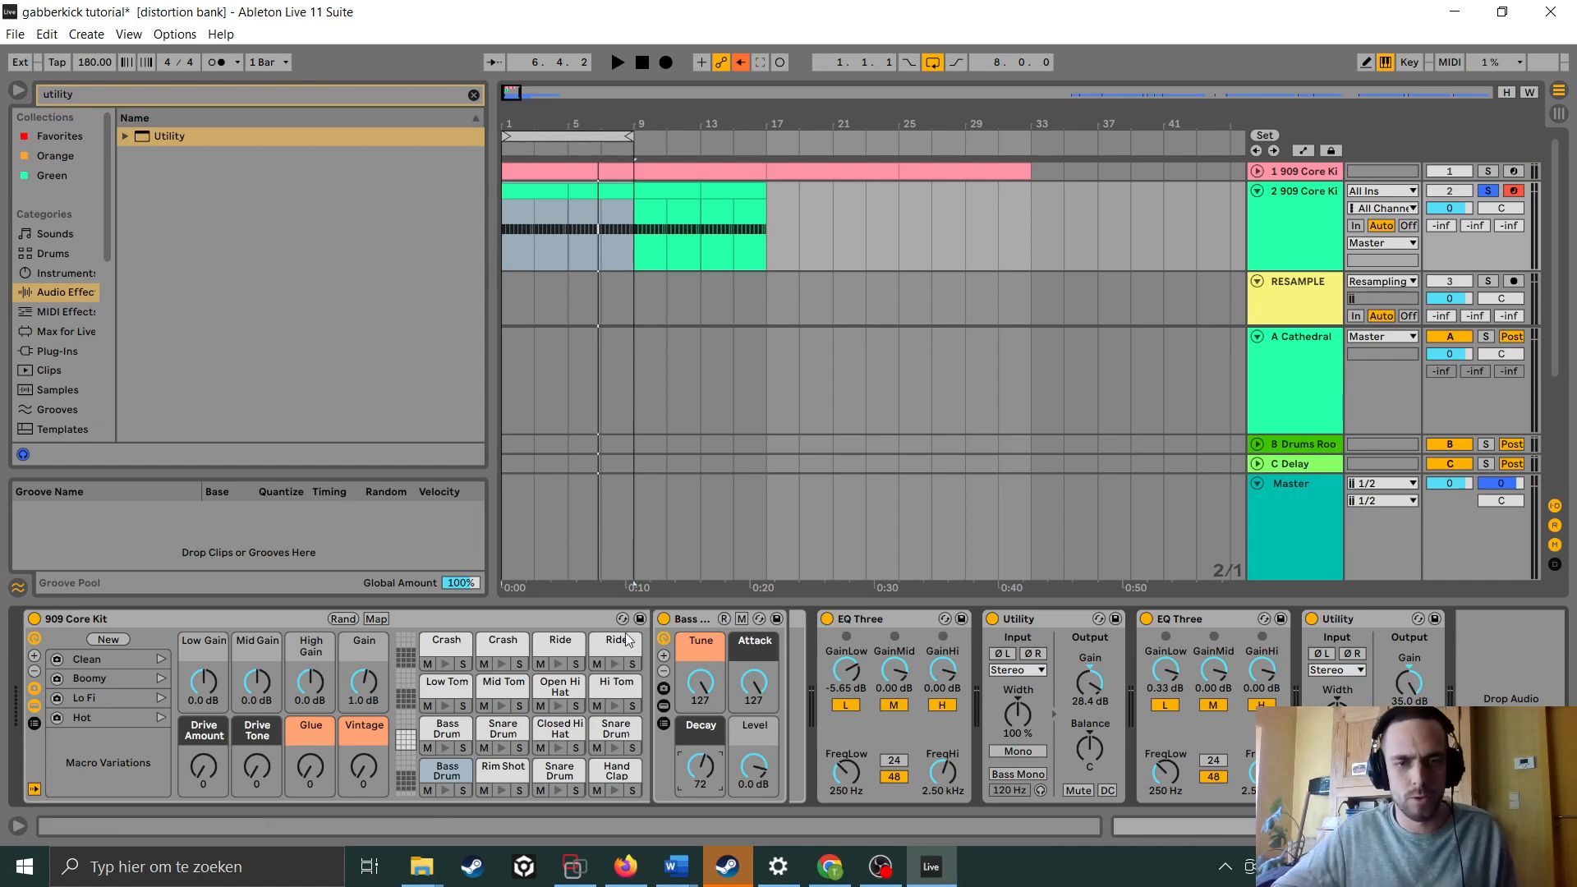
# Switch to Firefox and listen to a short passage of the YouTube track "Marc Acardipane a.k.a Pilldriver - Pitch-Hiker" as a reference
pyautogui.click(626, 867)
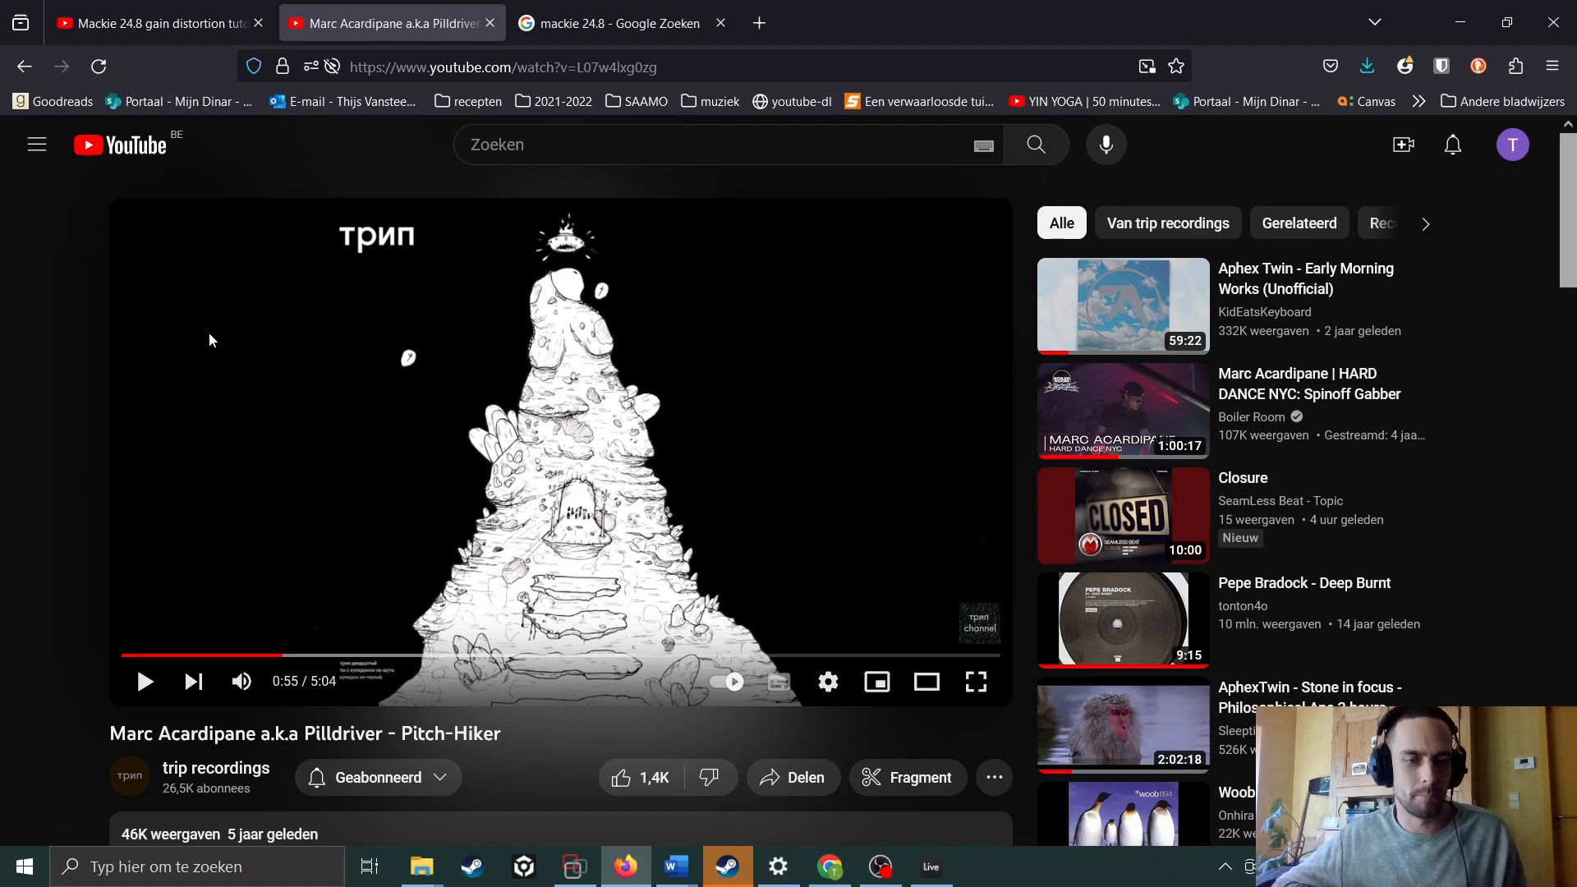
pyautogui.click(145, 683)
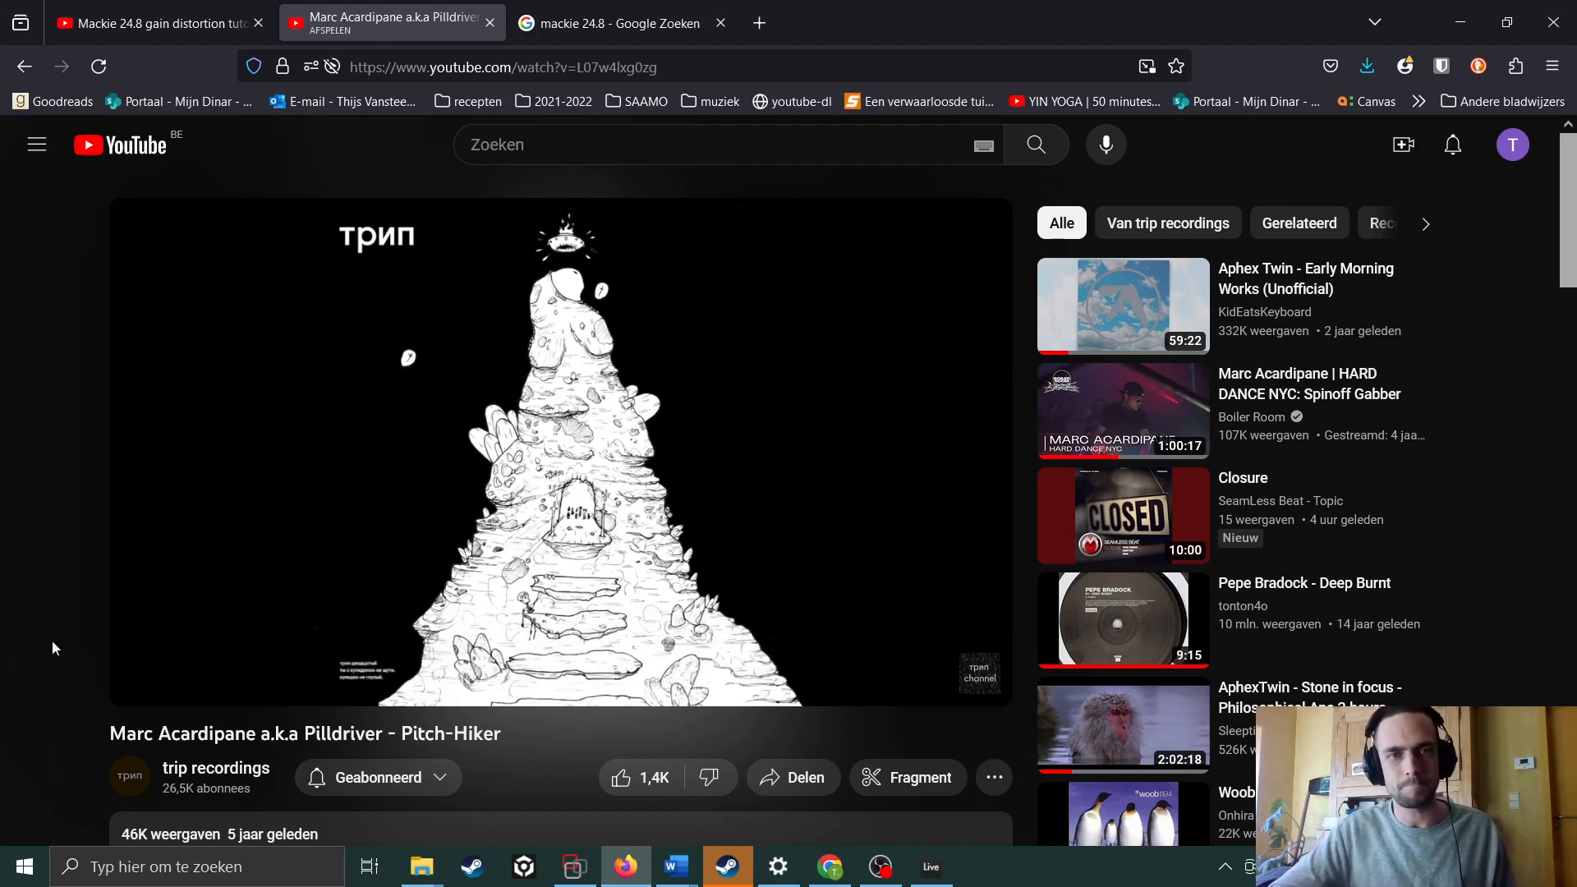
pyautogui.click(249, 575)
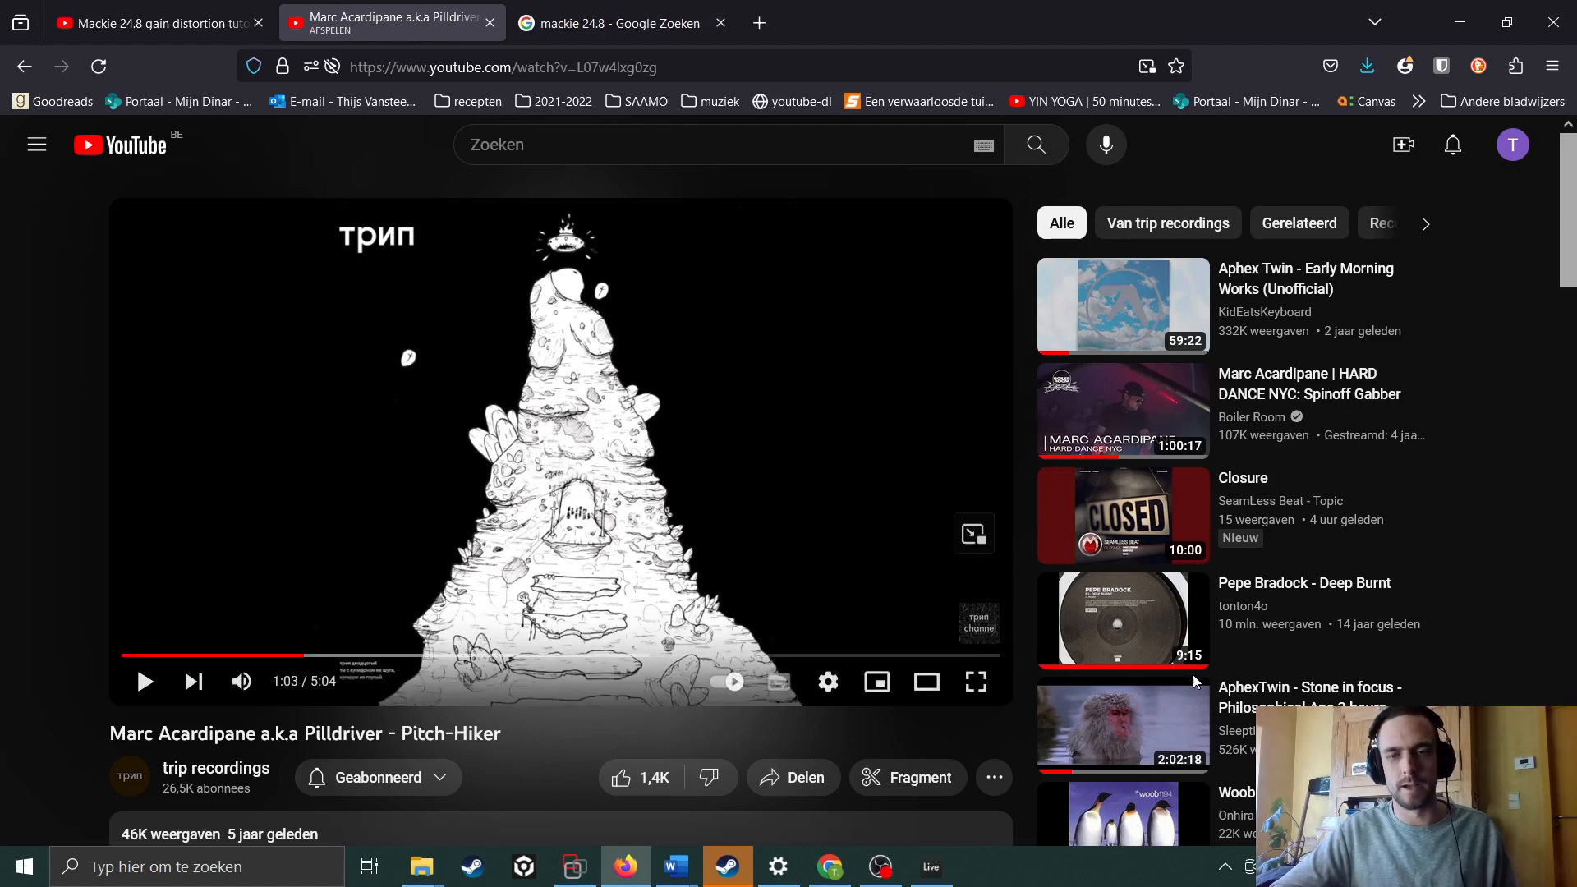
# Switch back to Ableton Live and listen to the distorted kick loop while checking the green 909 Core Kit track's level meter
pyautogui.click(932, 867)
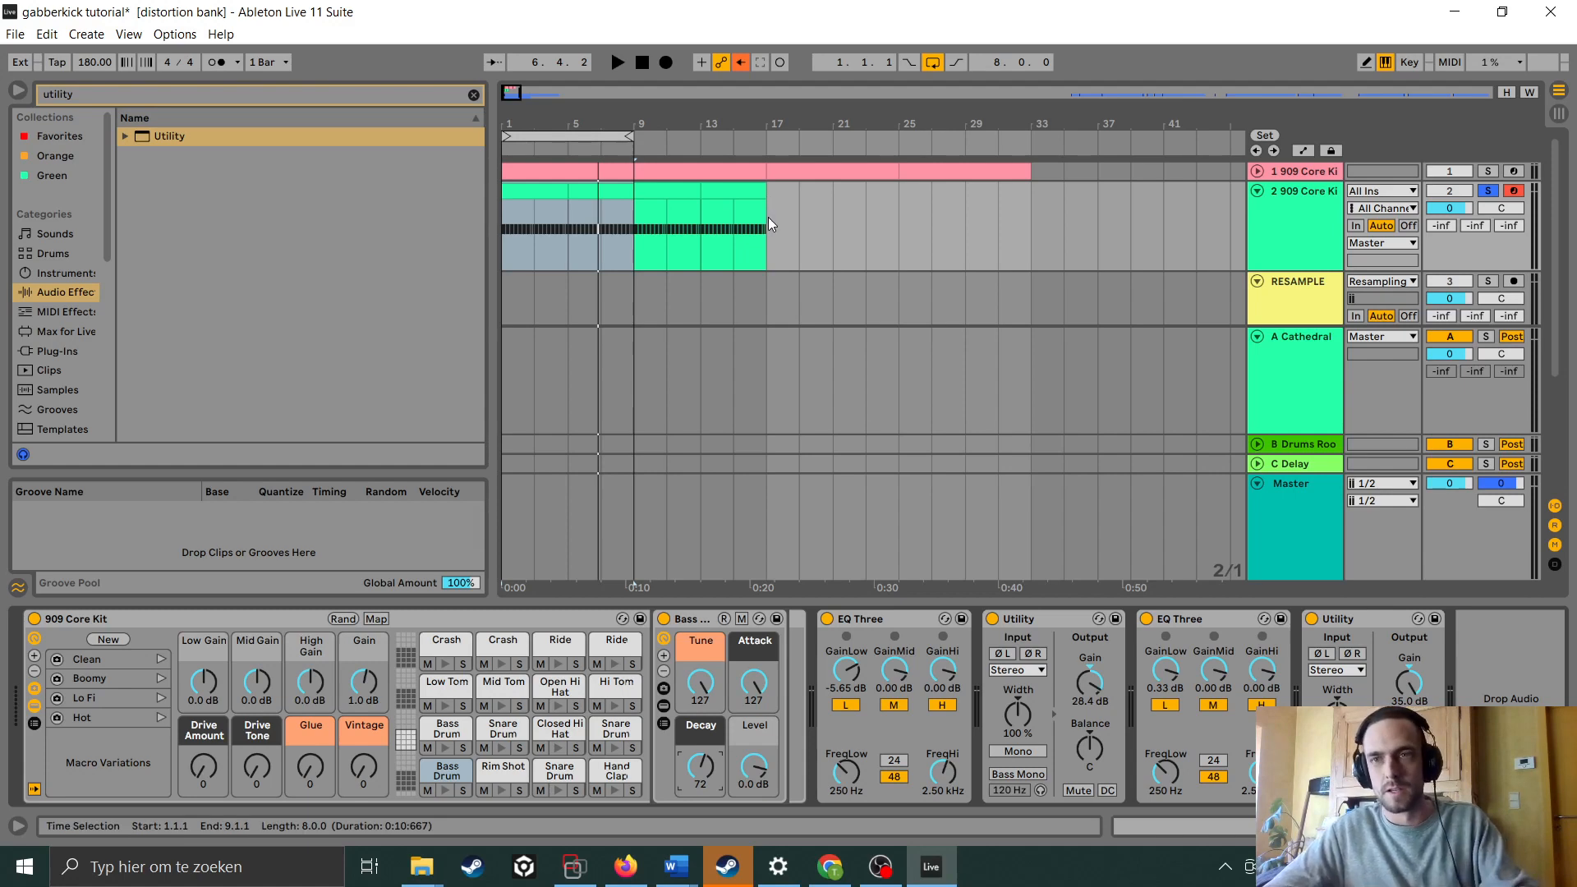
pyautogui.press('space')
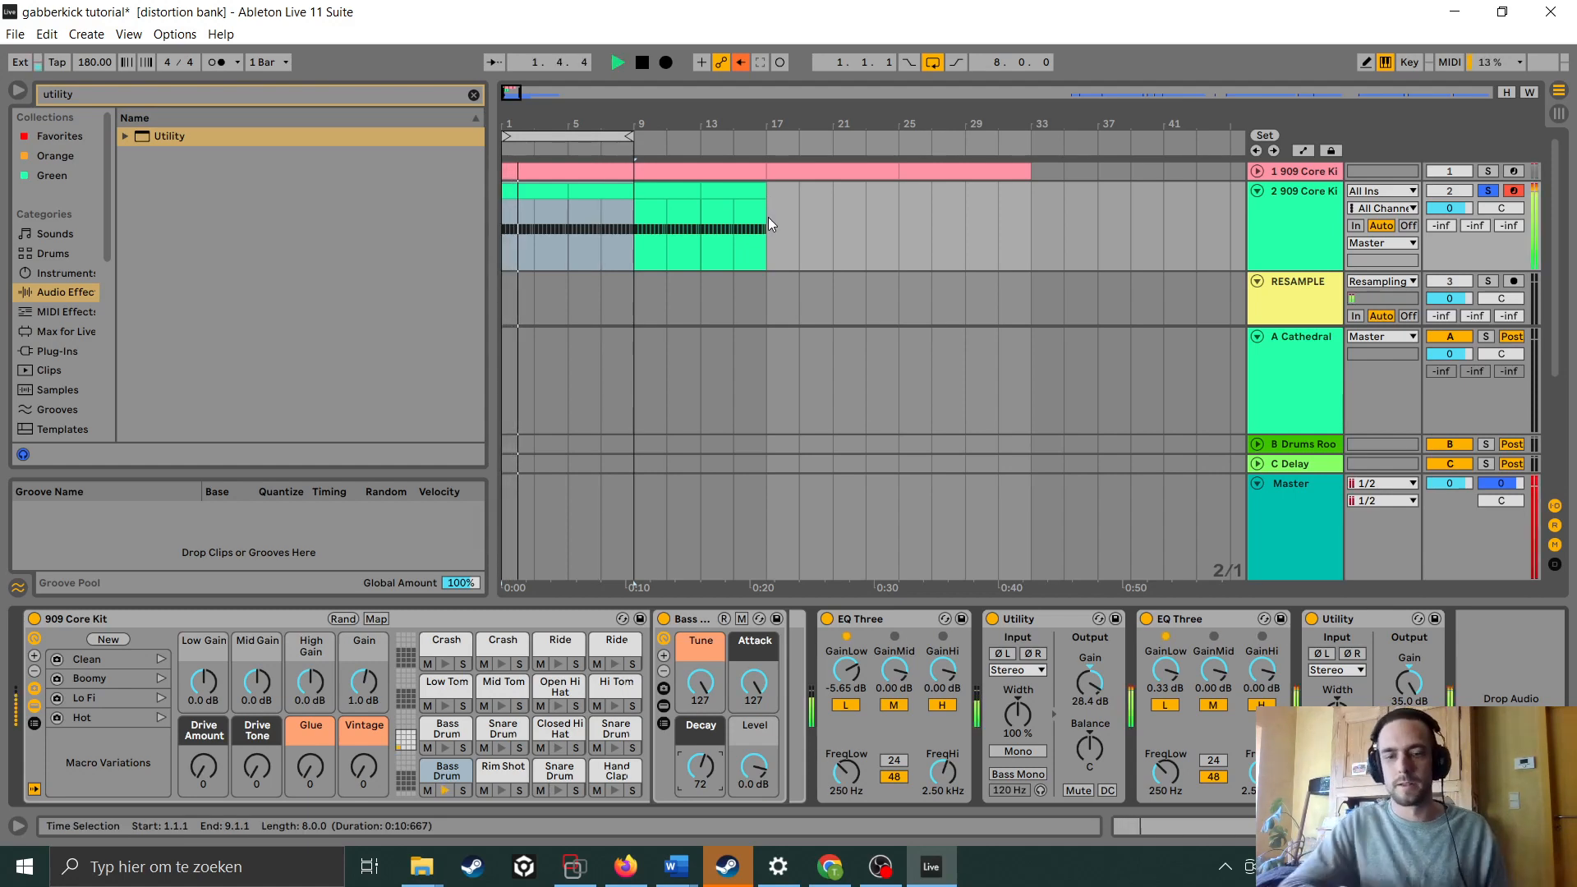
pyautogui.press('space')
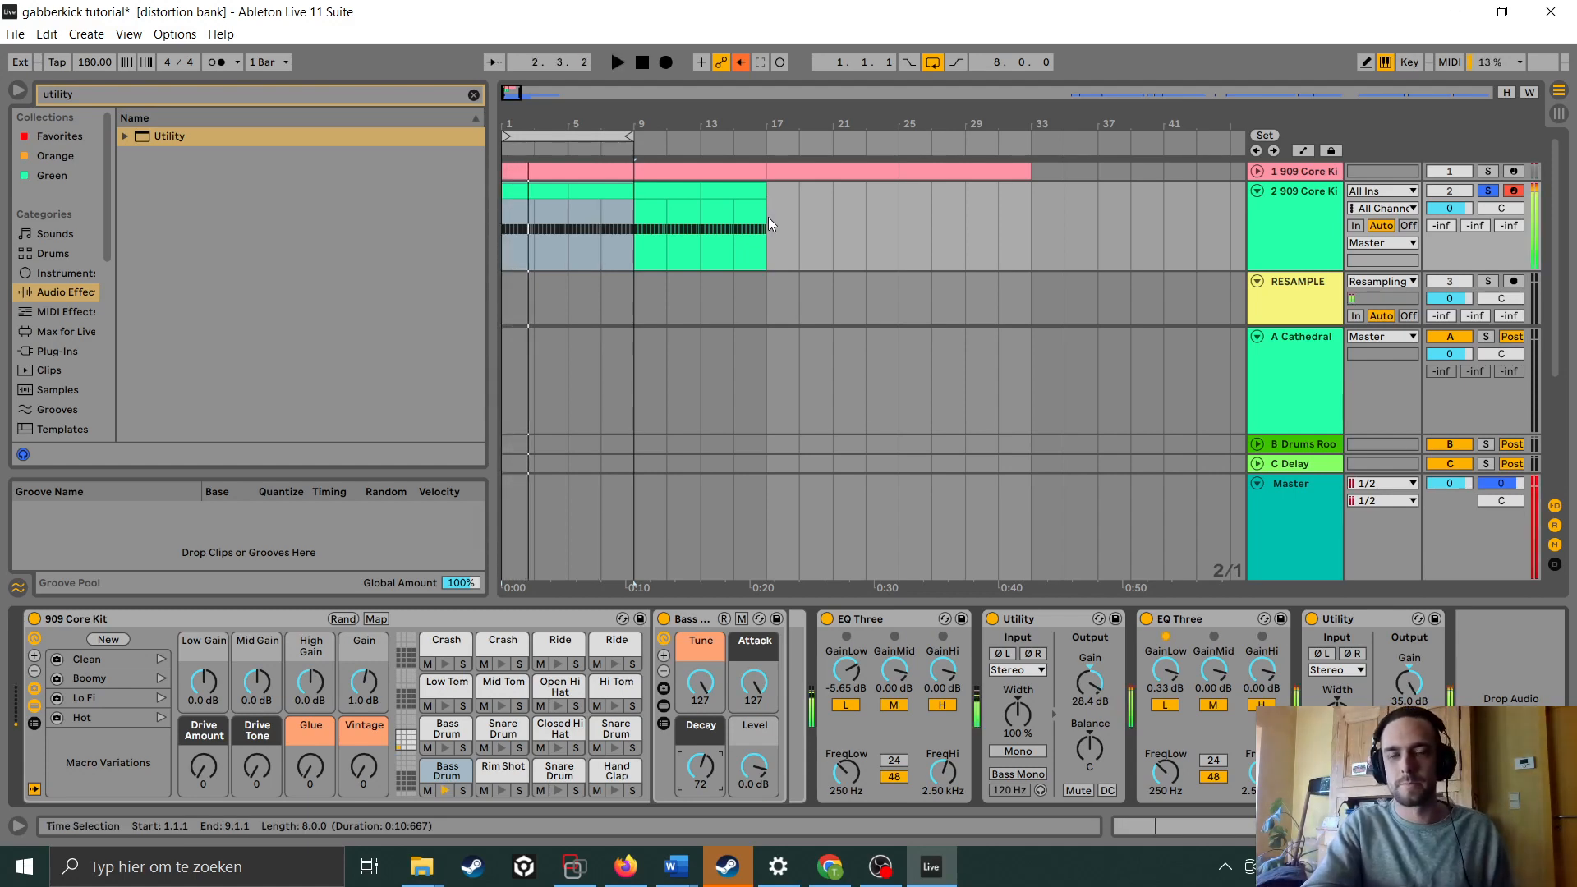
pyautogui.click(1534, 201)
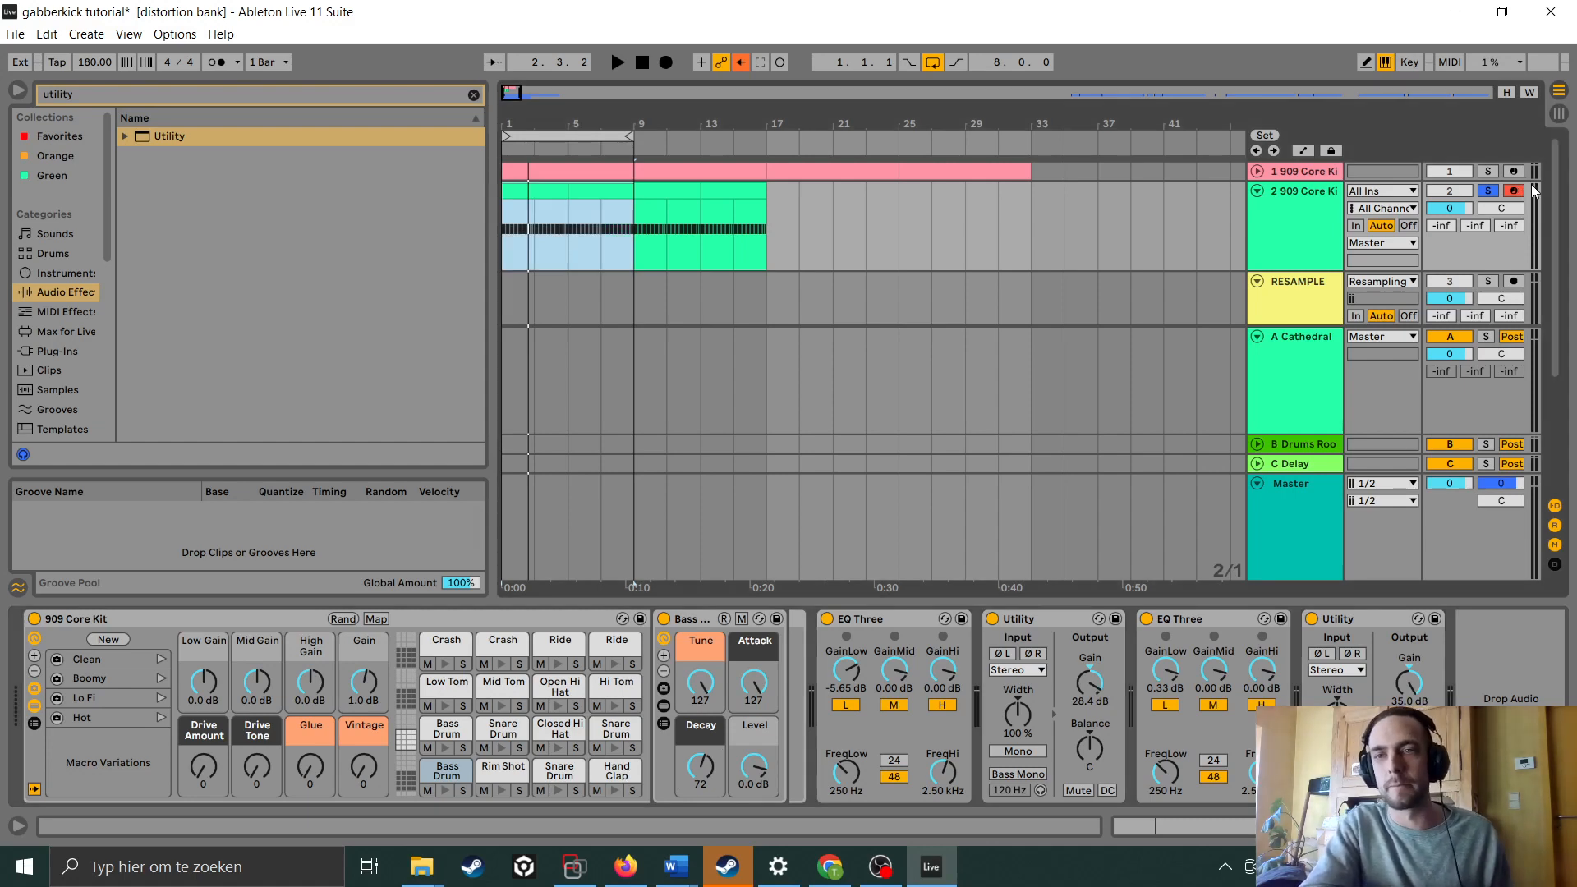
pyautogui.press('space')
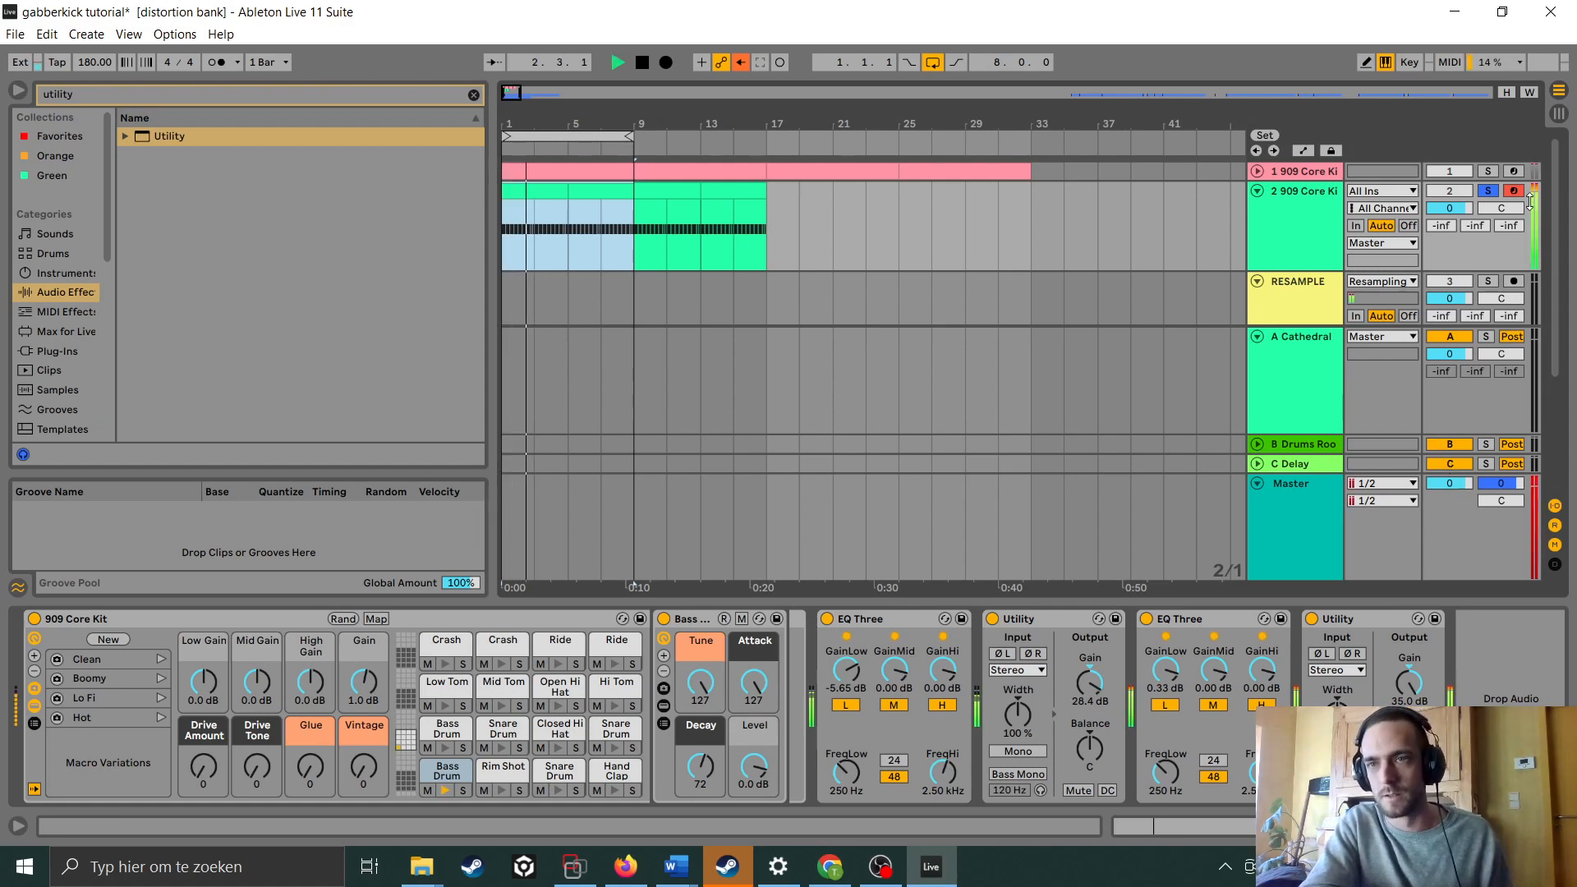
pyautogui.press('space')
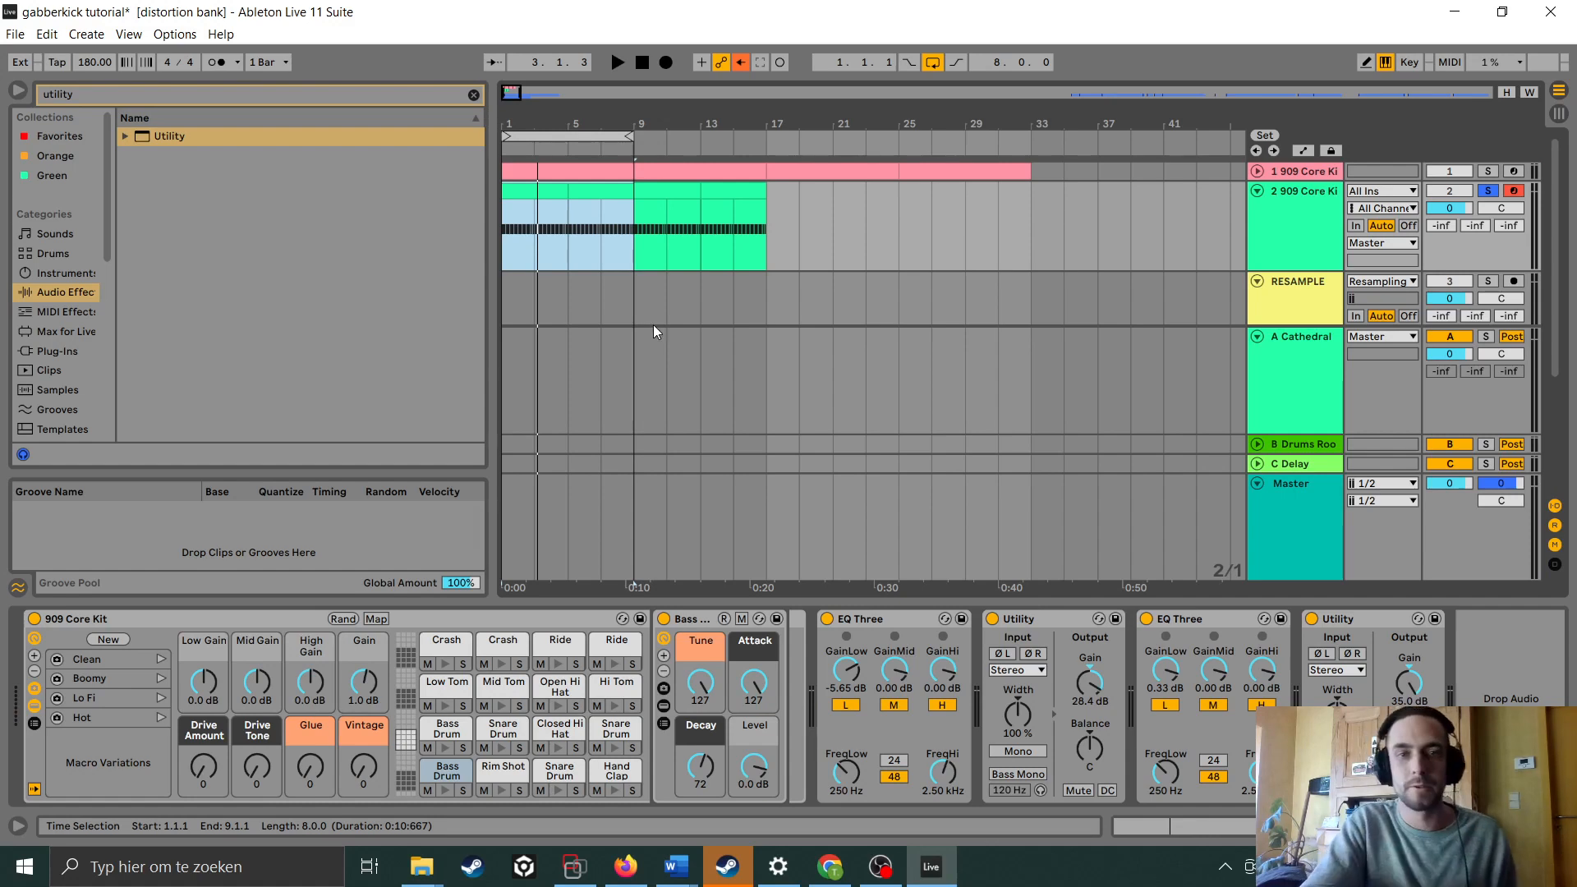
# Search for "reverb", add Reverb after the last Utility, and turn on its Lo Cut with the input filter at 1.36 kHz and width 6.52
pyautogui.click(1309, 224)
pyautogui.click(700, 766)
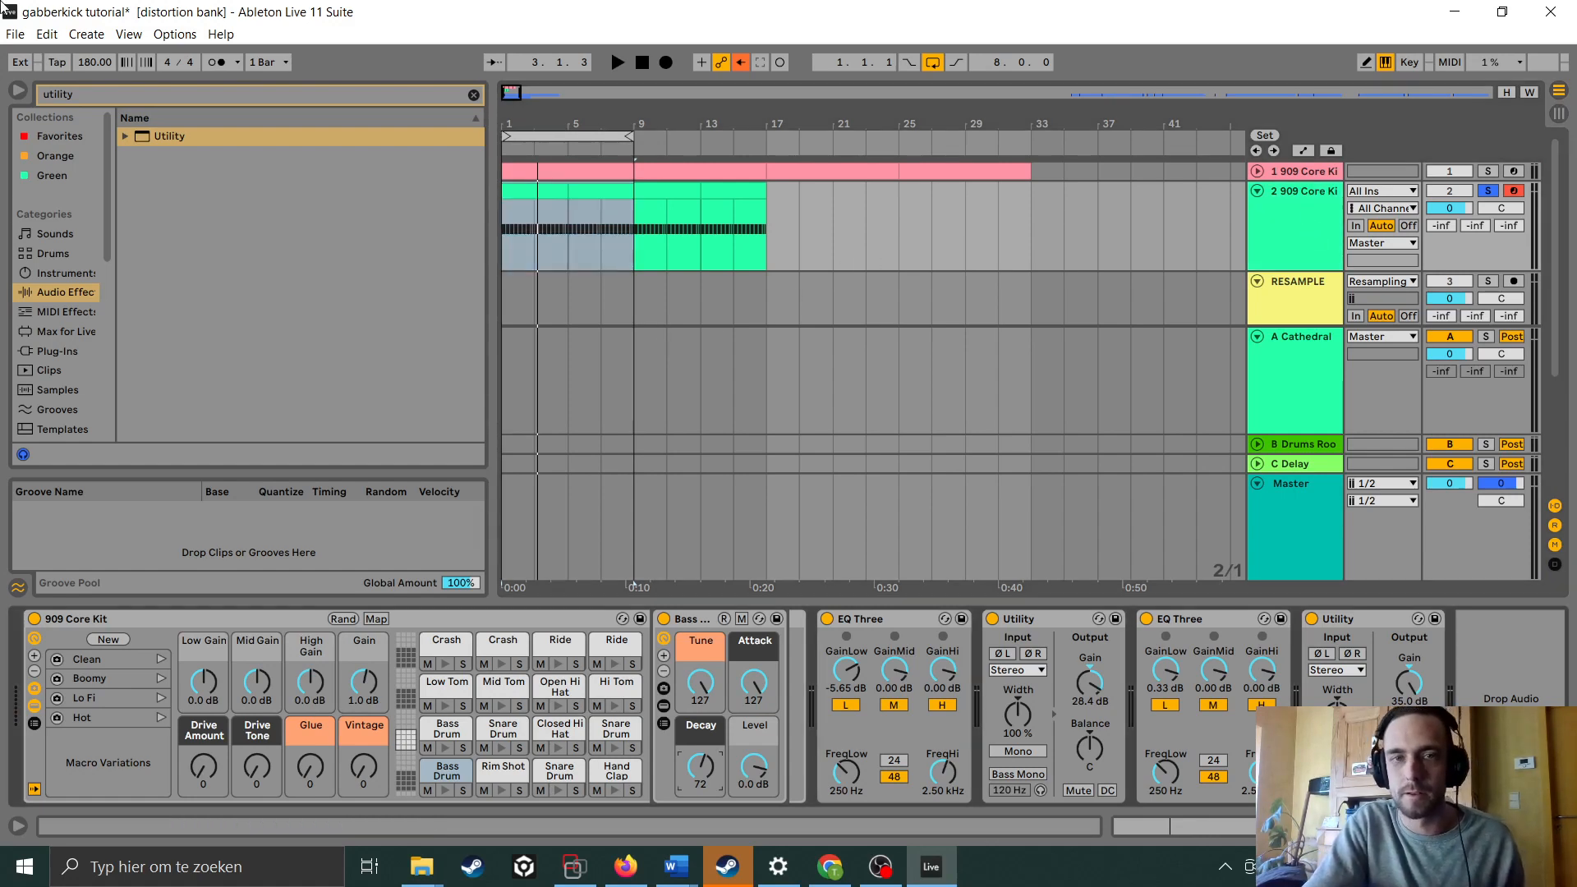
pyautogui.click(79, 100)
pyautogui.write('reverb')
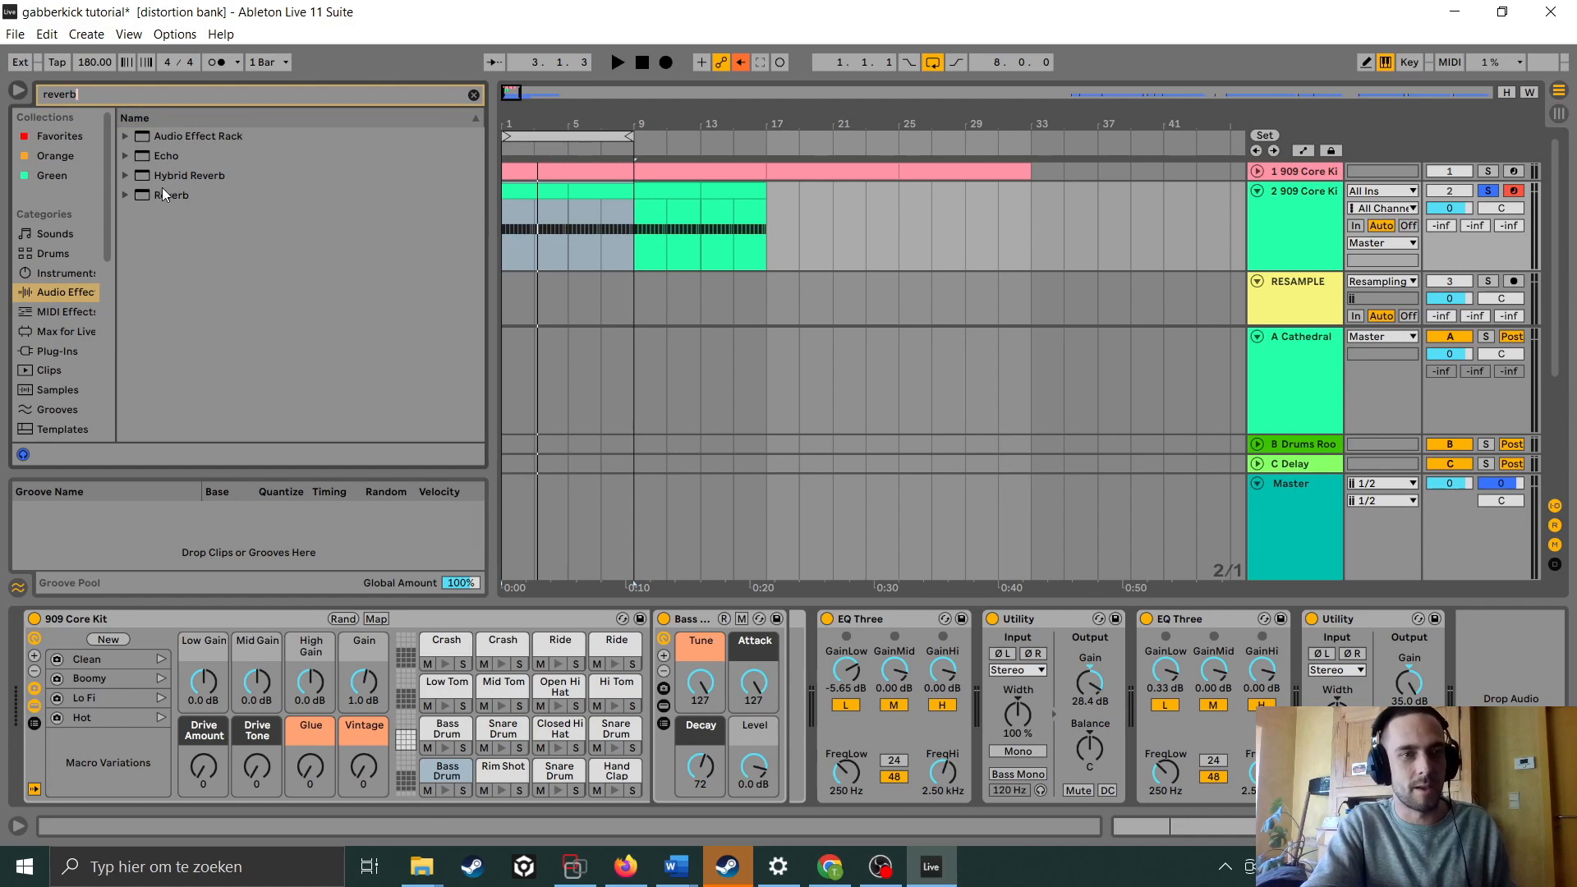
pyautogui.click(161, 195)
pyautogui.moveTo(1307, 615); pyautogui.dragTo(1497, 637)
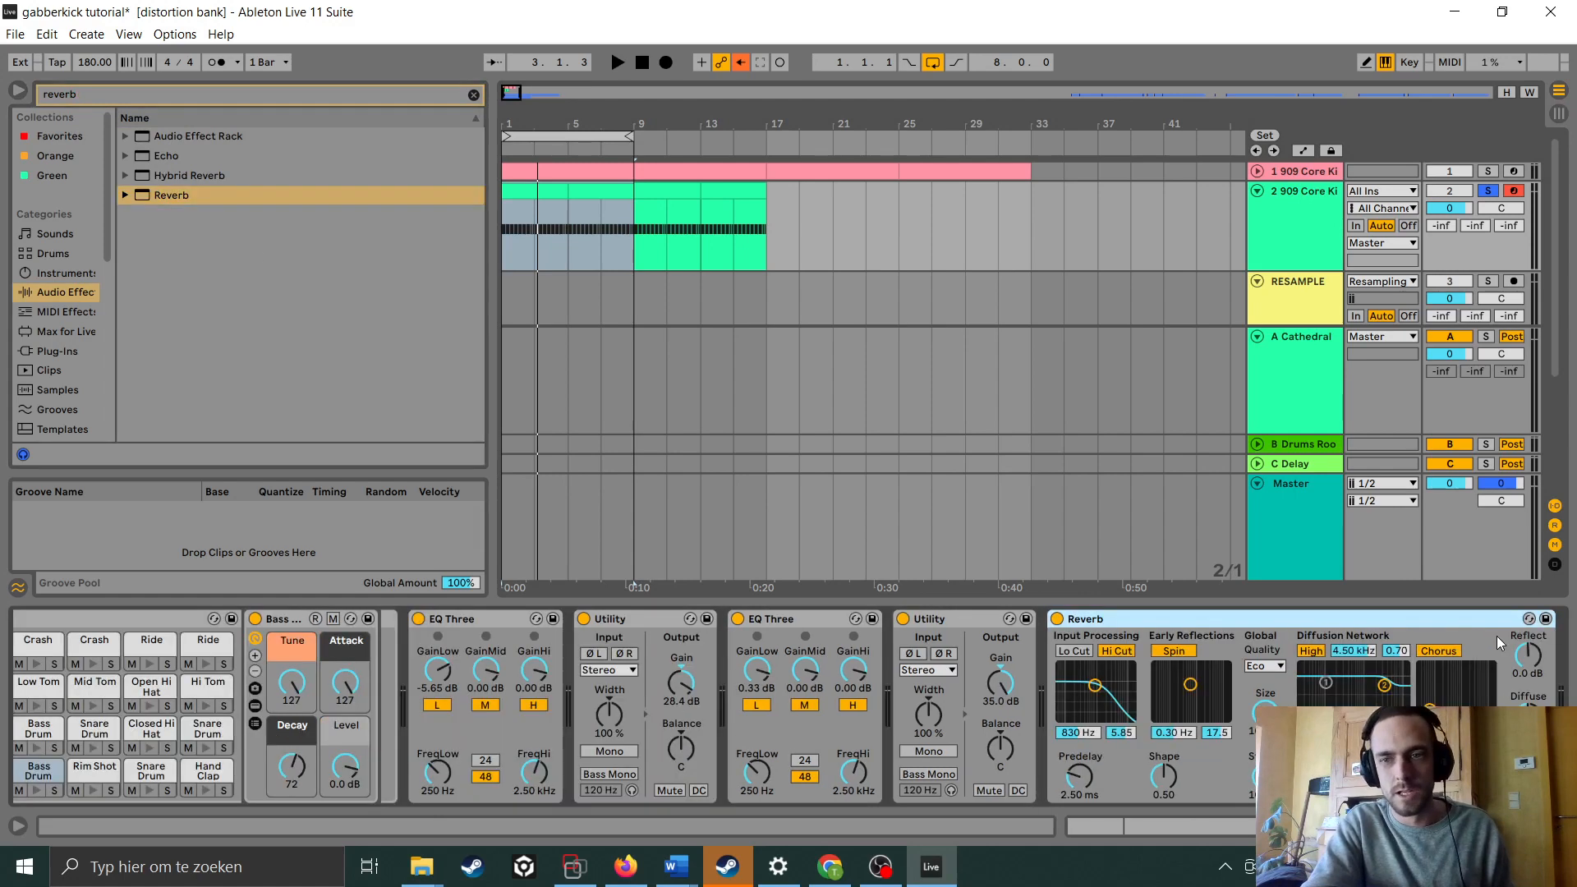
pyautogui.click(1075, 652)
pyautogui.moveTo(1095, 685); pyautogui.dragTo(1100, 682)
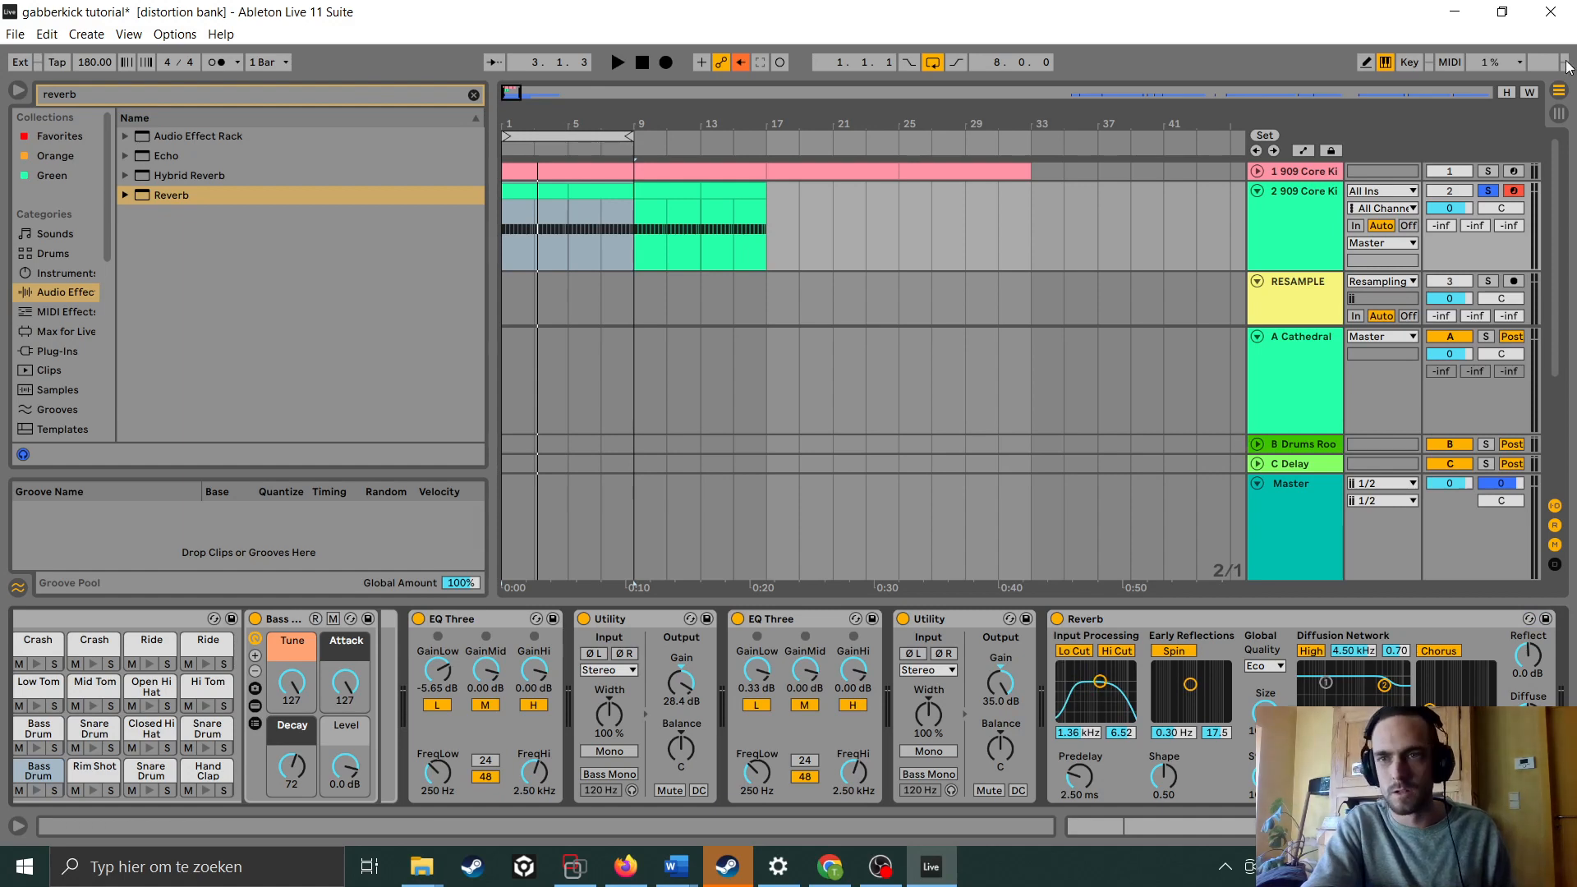
# Listen to the kick loop with the Reverb and delete the Reverb device from the chain
pyautogui.press('space')
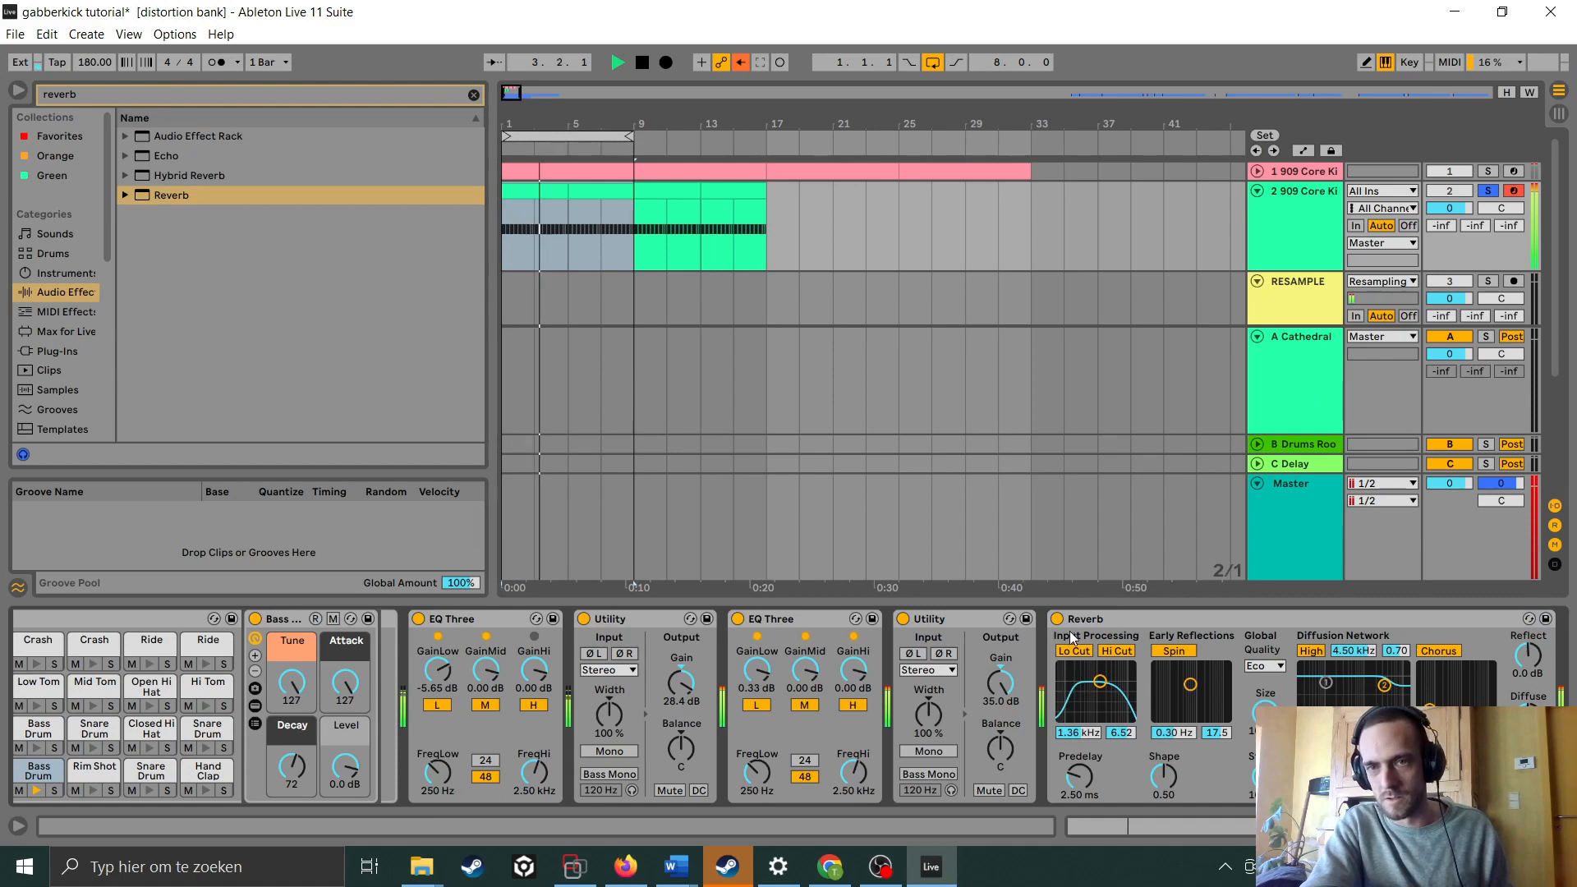
pyautogui.press('space')
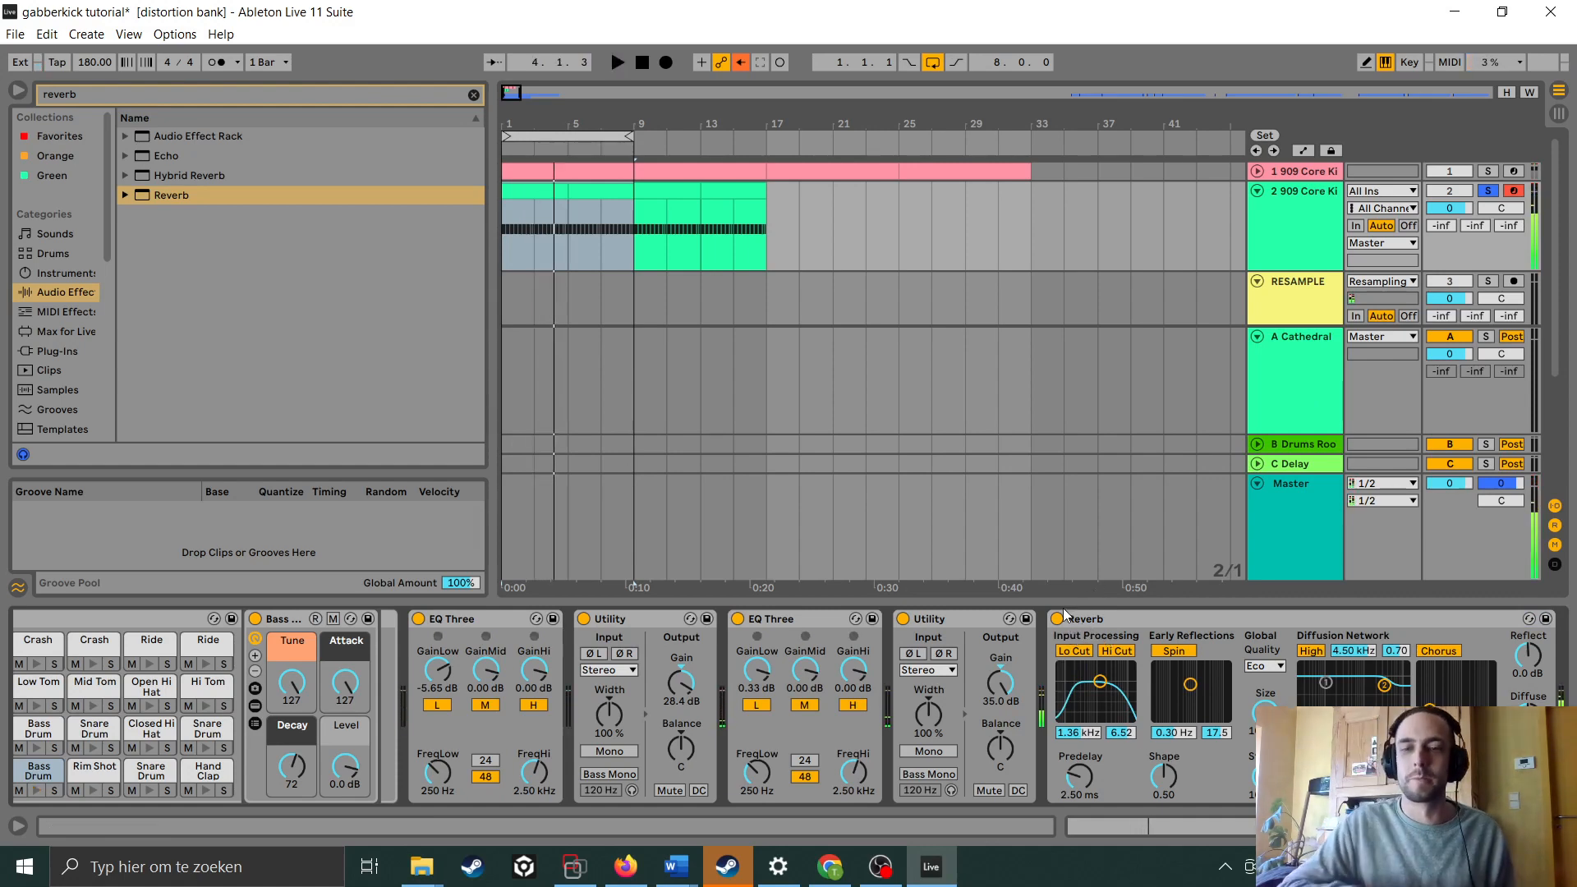
pyautogui.click(1098, 616)
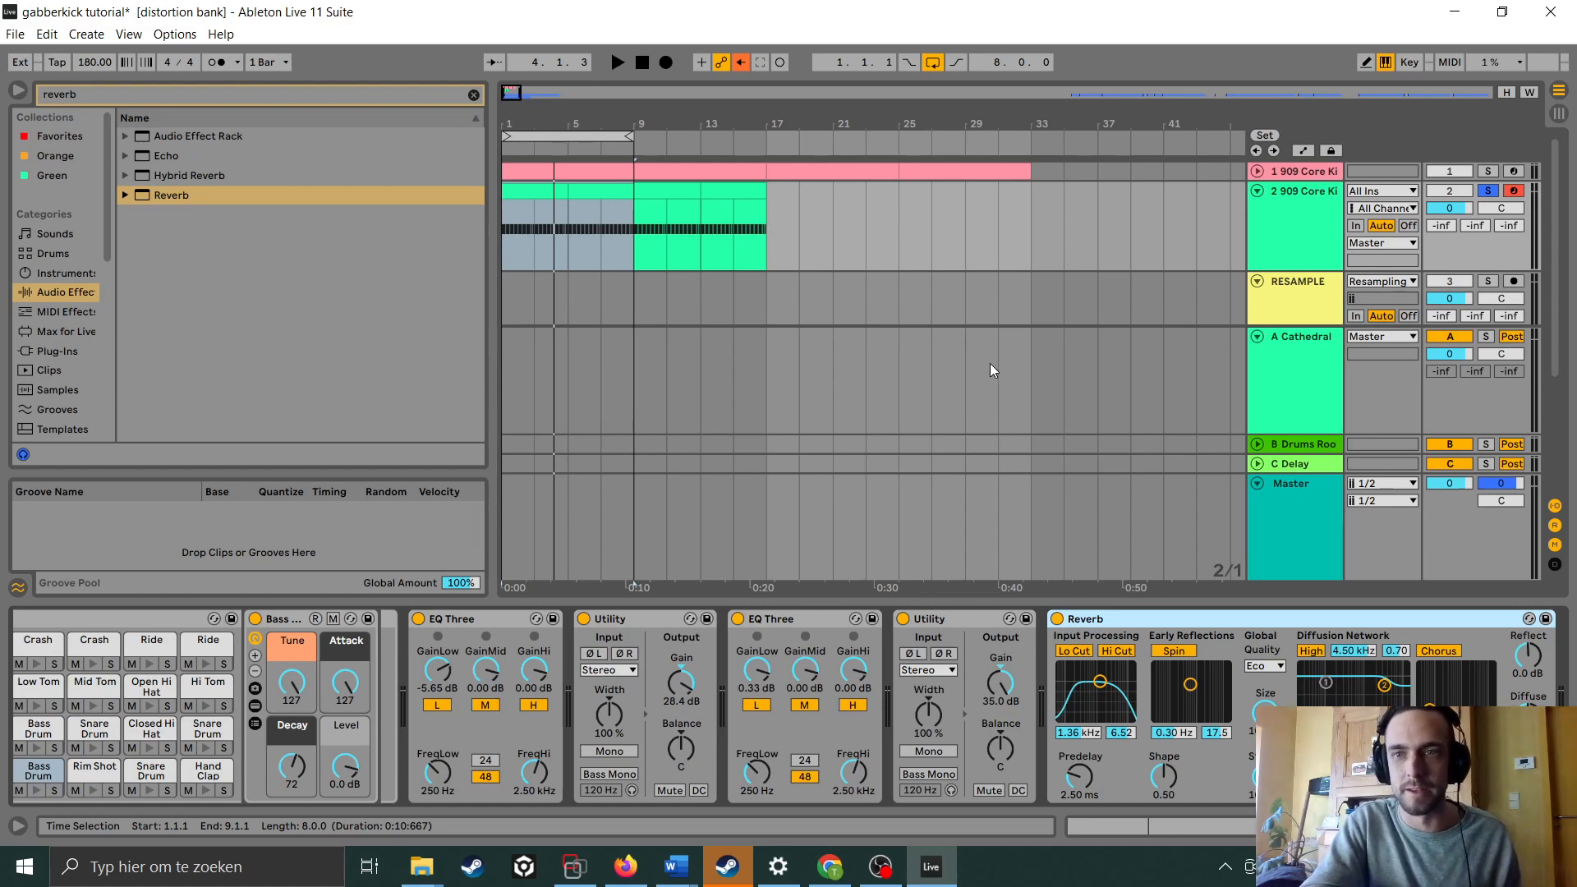
pyautogui.press('Delete')
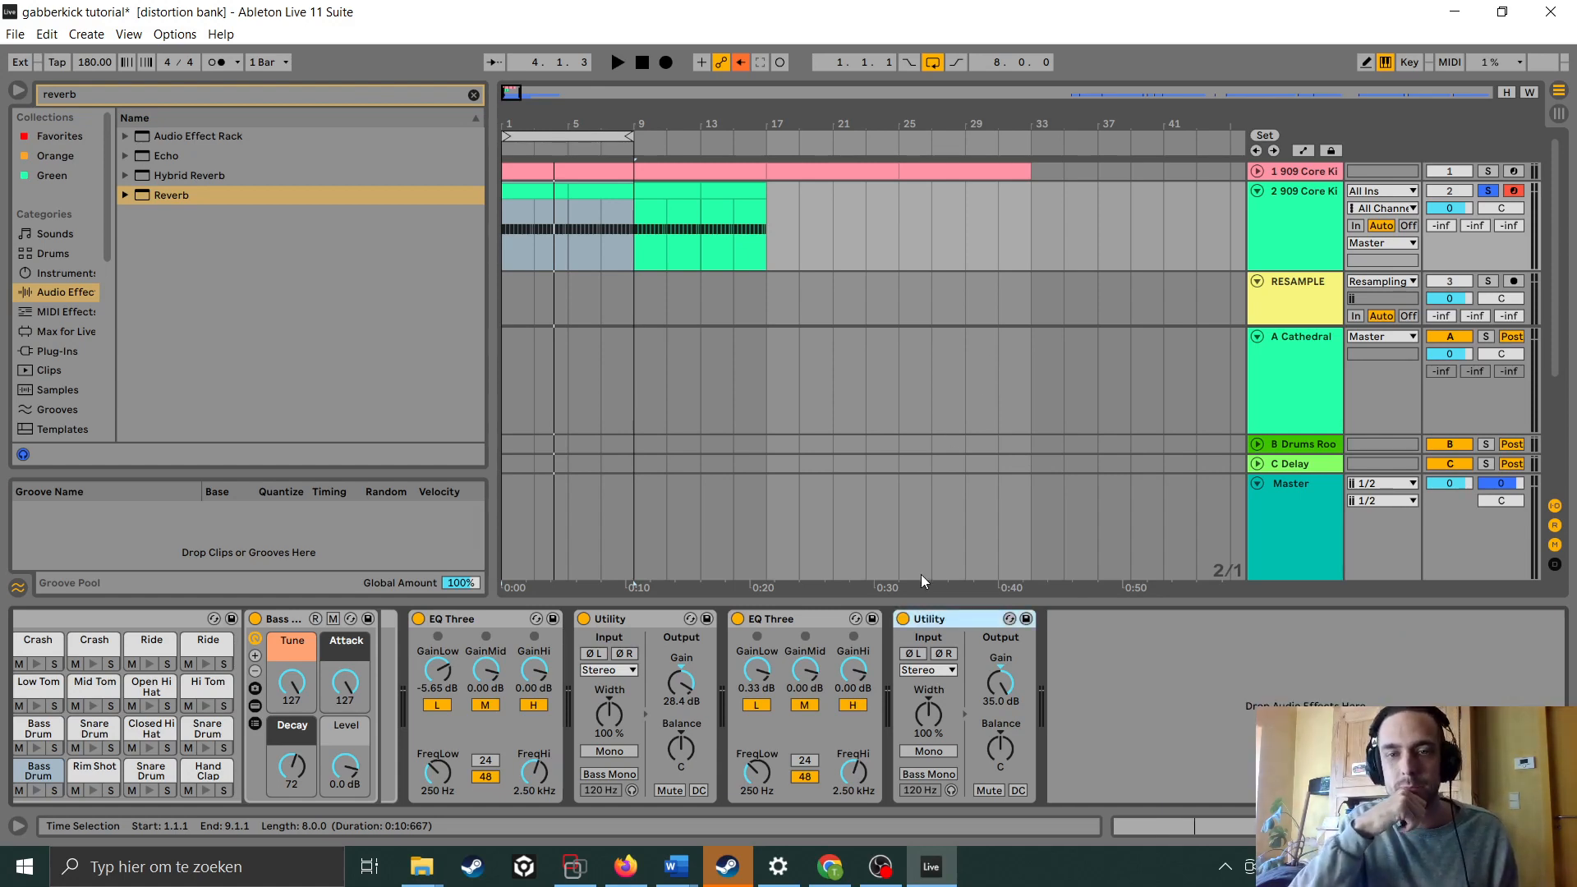
# Insert an audio track below the green 909 Core Kit track, set its input to Resampling and arm it for recording
pyautogui.click(990, 245)
pyautogui.click(1294, 244)
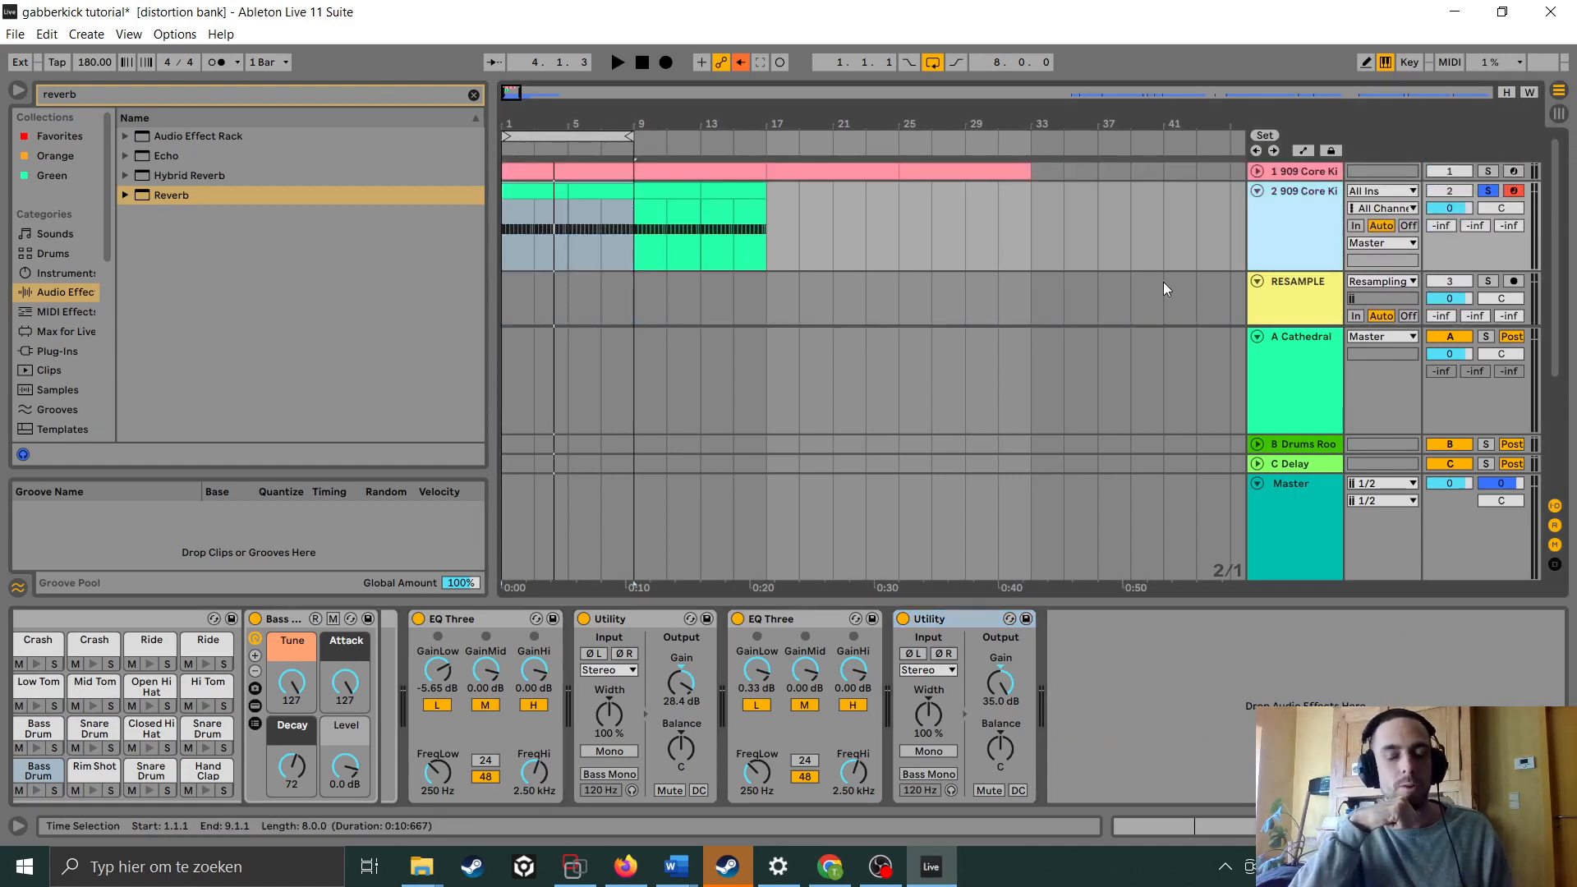
pyautogui.rightClick(1295, 253)
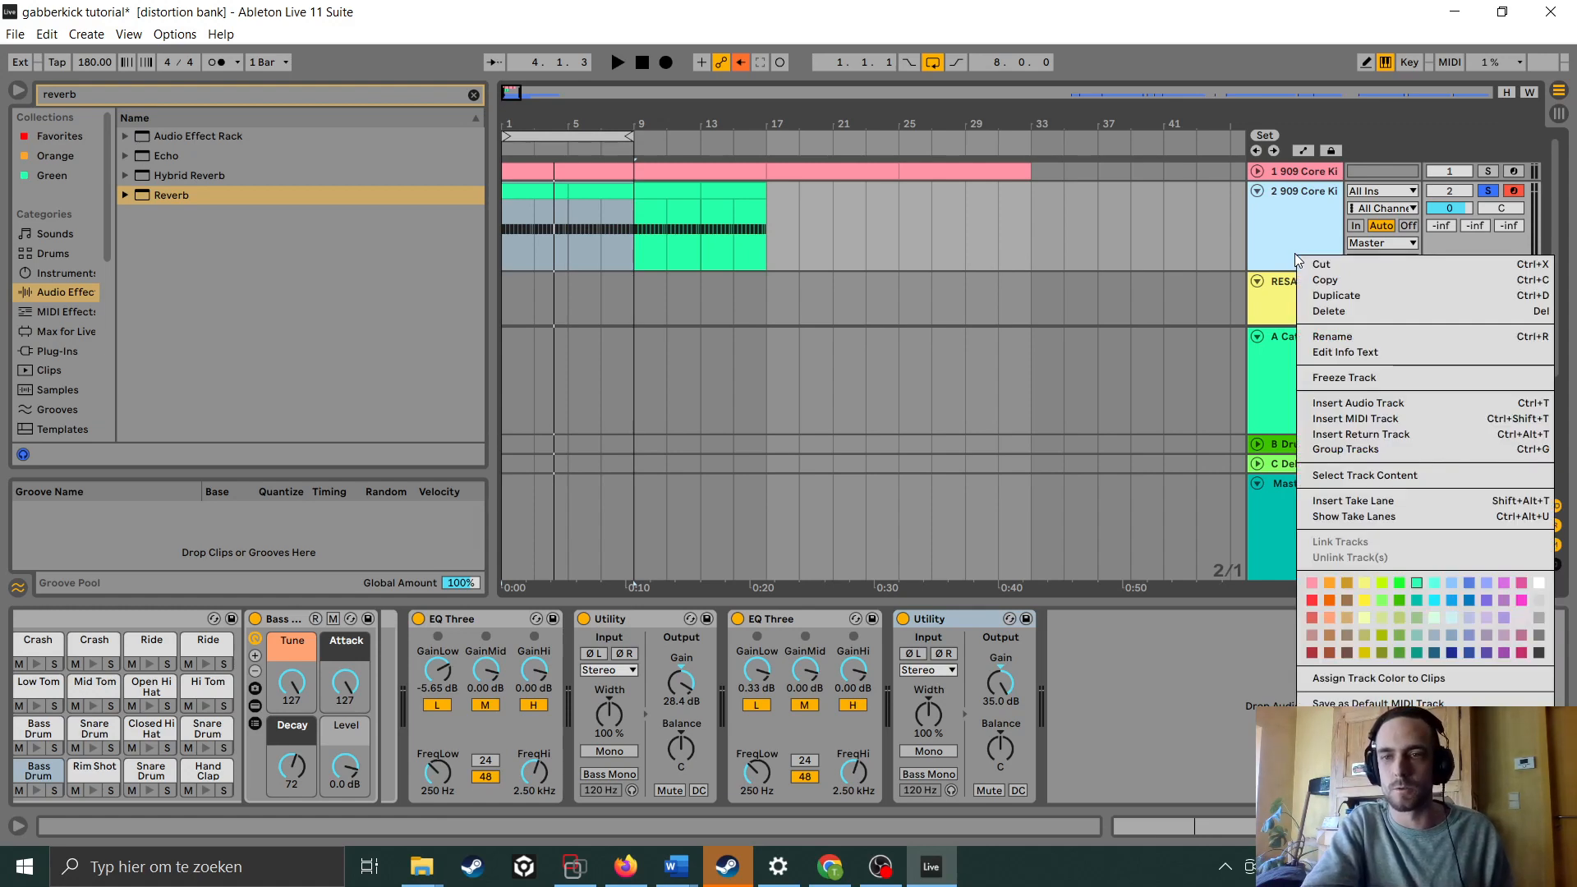
pyautogui.click(1338, 404)
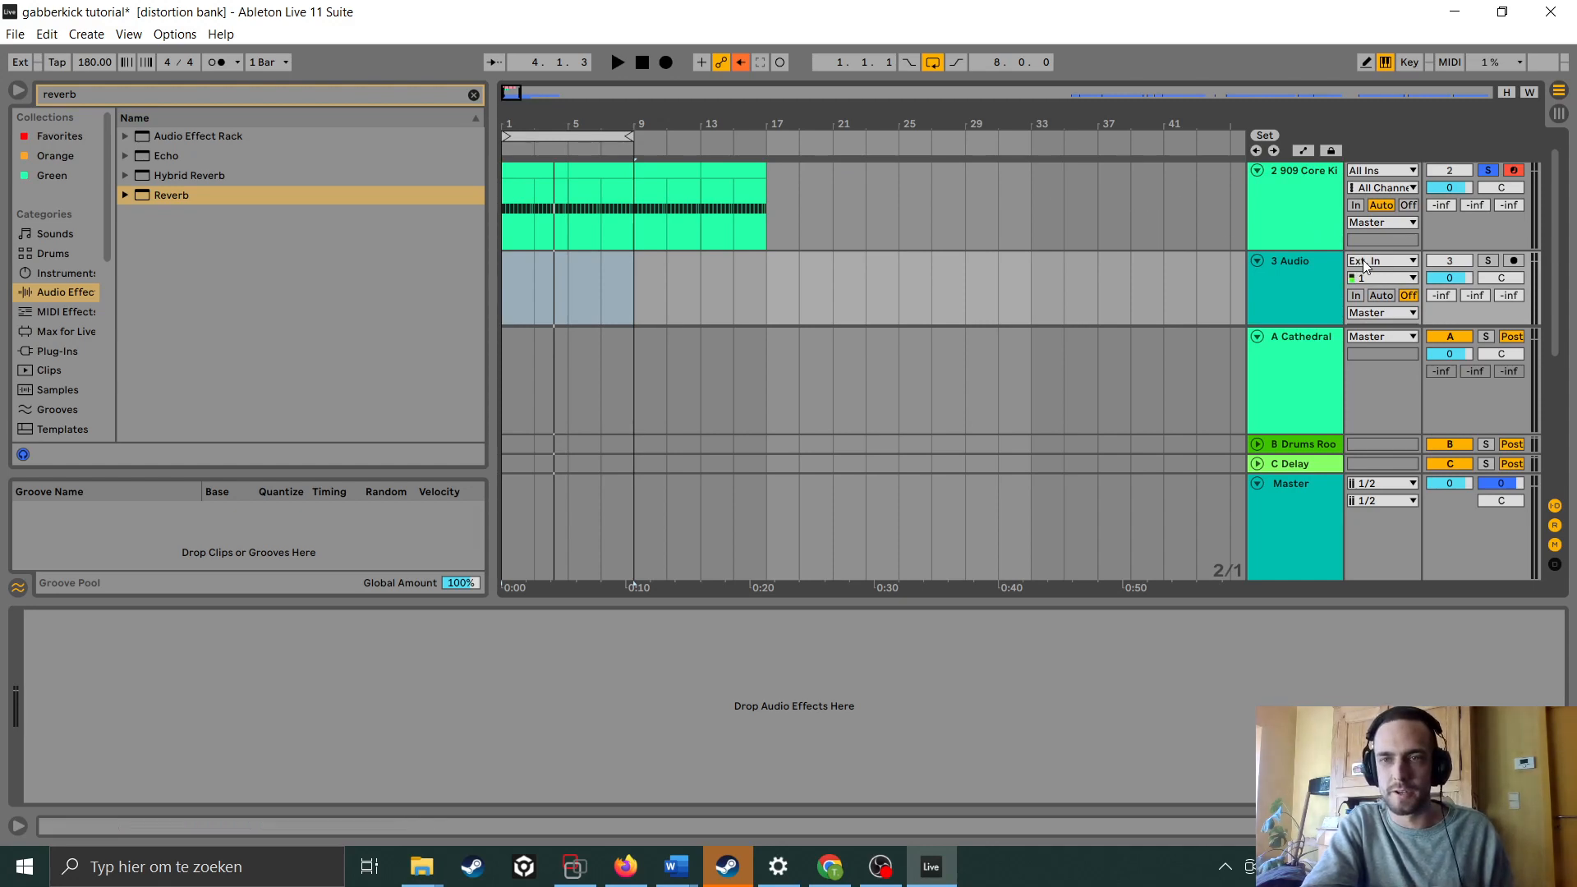
pyautogui.click(1412, 262)
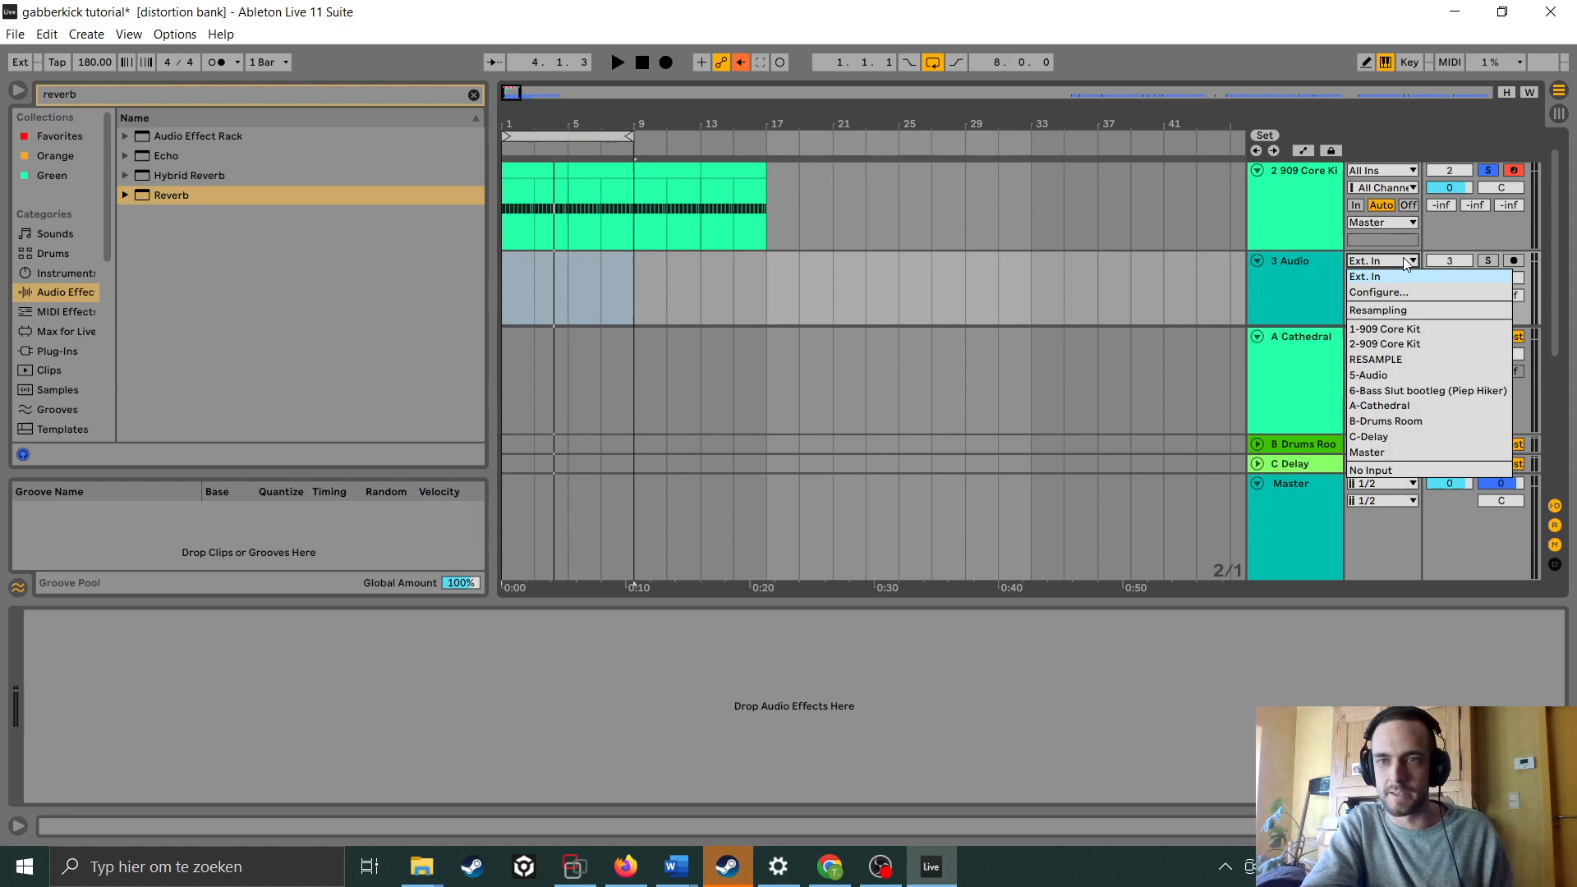
pyautogui.click(1402, 310)
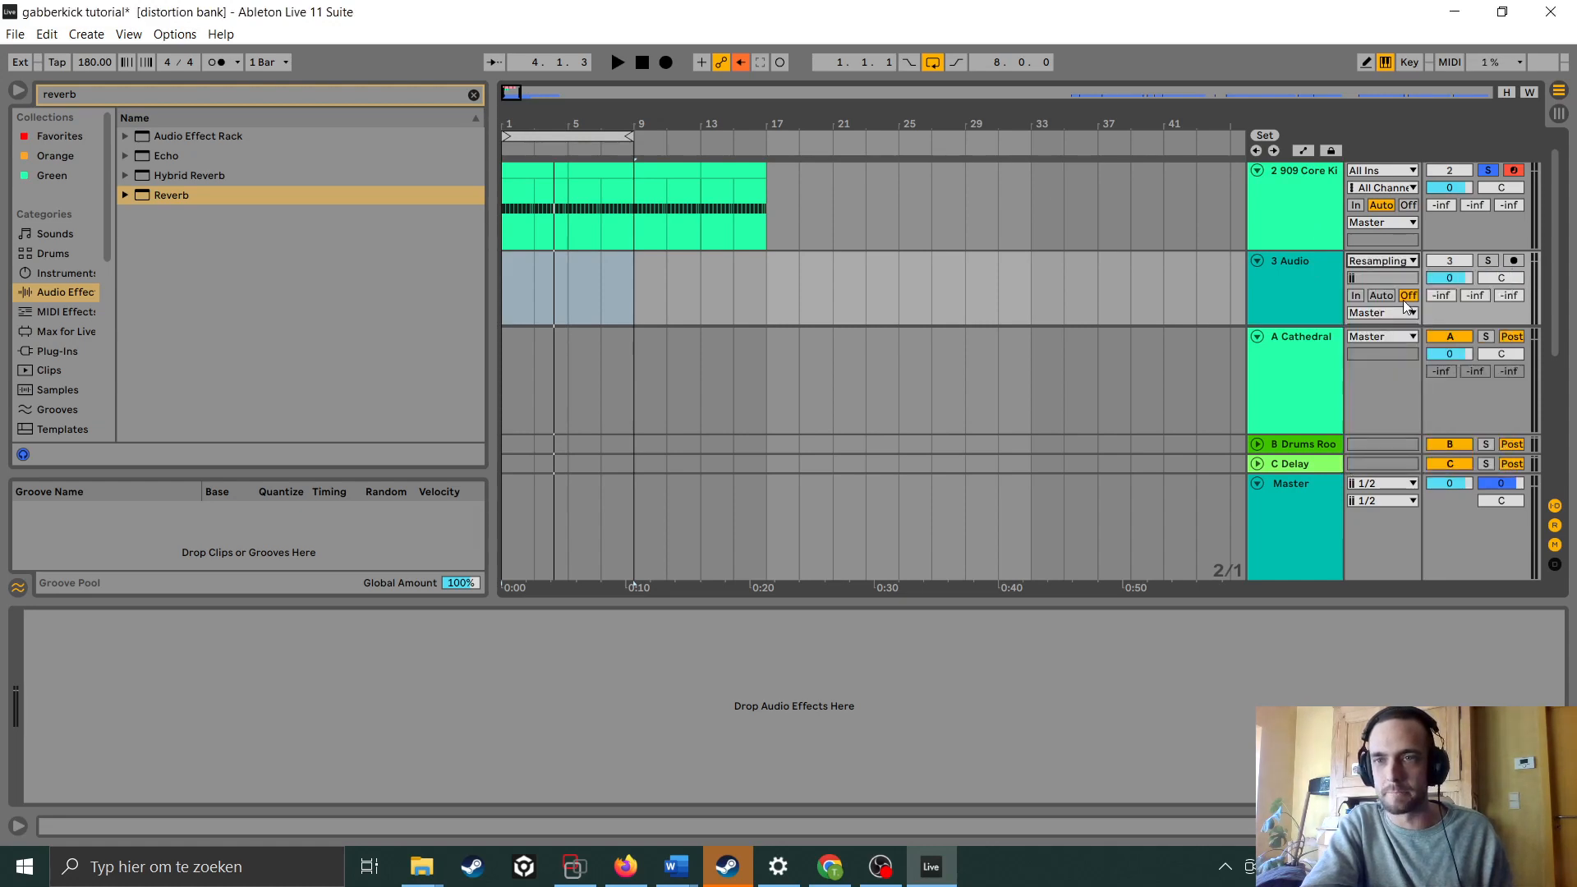
pyautogui.click(1517, 263)
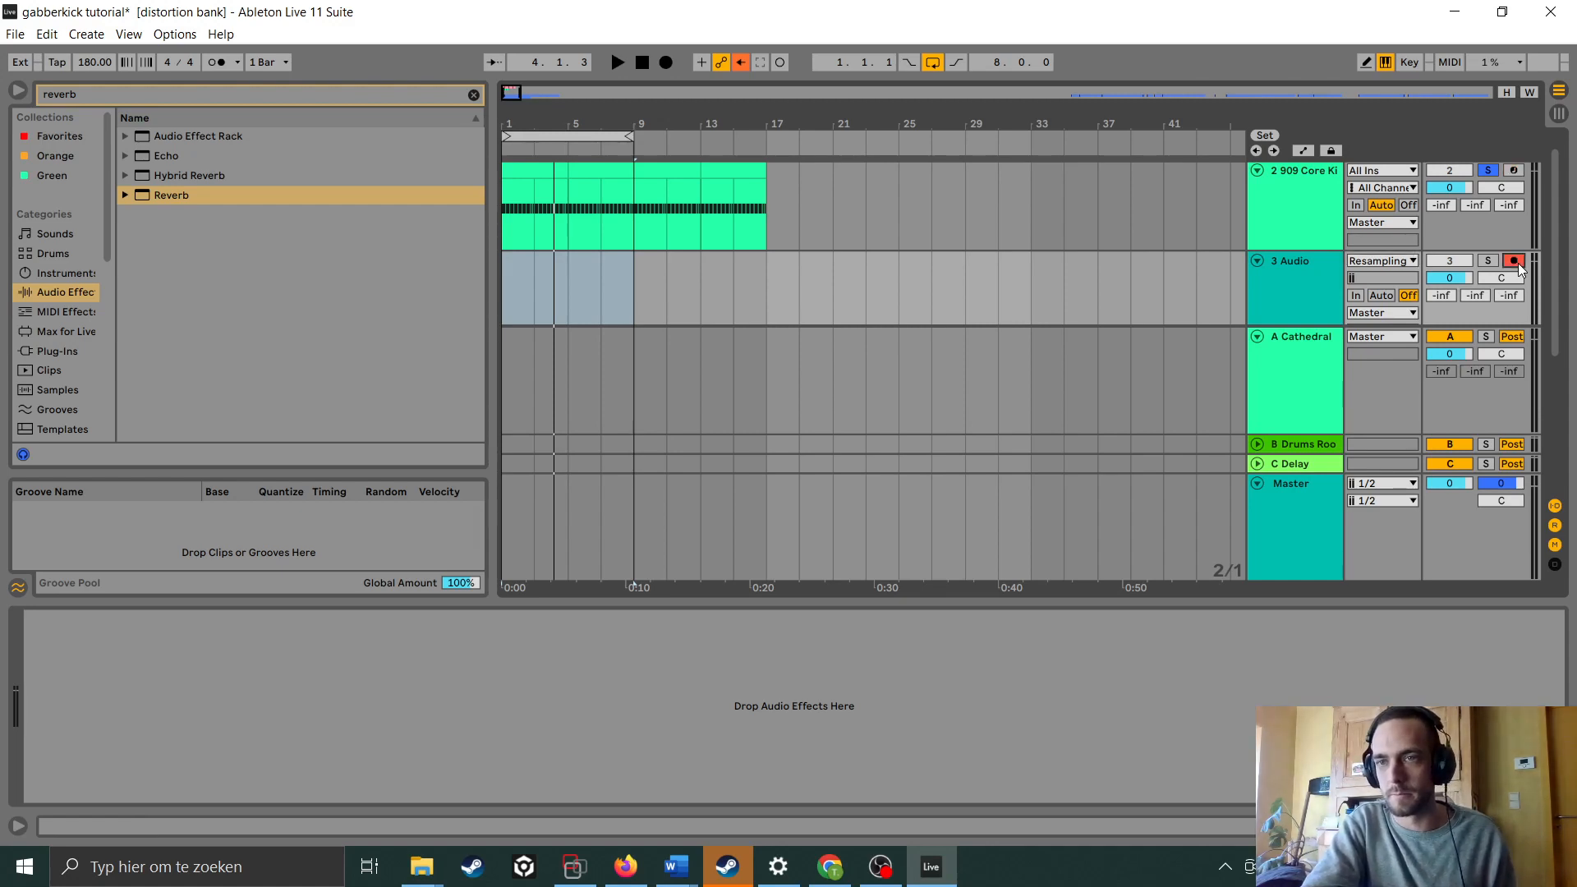
# Unsolo the green 909 Core Kit track and rename the new resampling audio track as RESAMPLE
pyautogui.click(1489, 172)
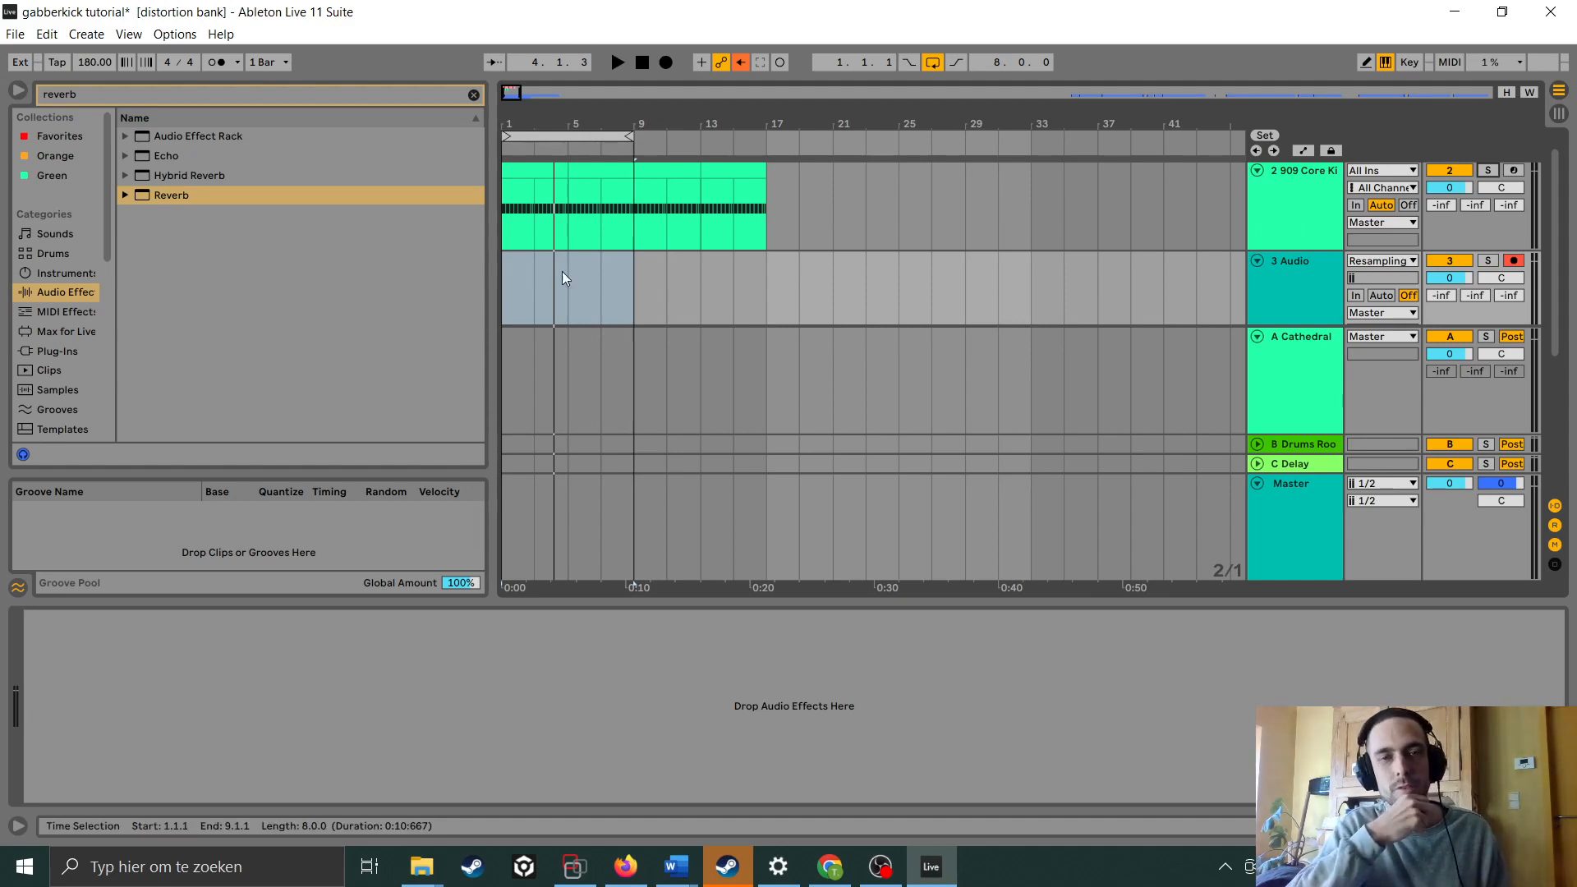
pyautogui.rightClick(1290, 274)
pyautogui.click(1339, 364)
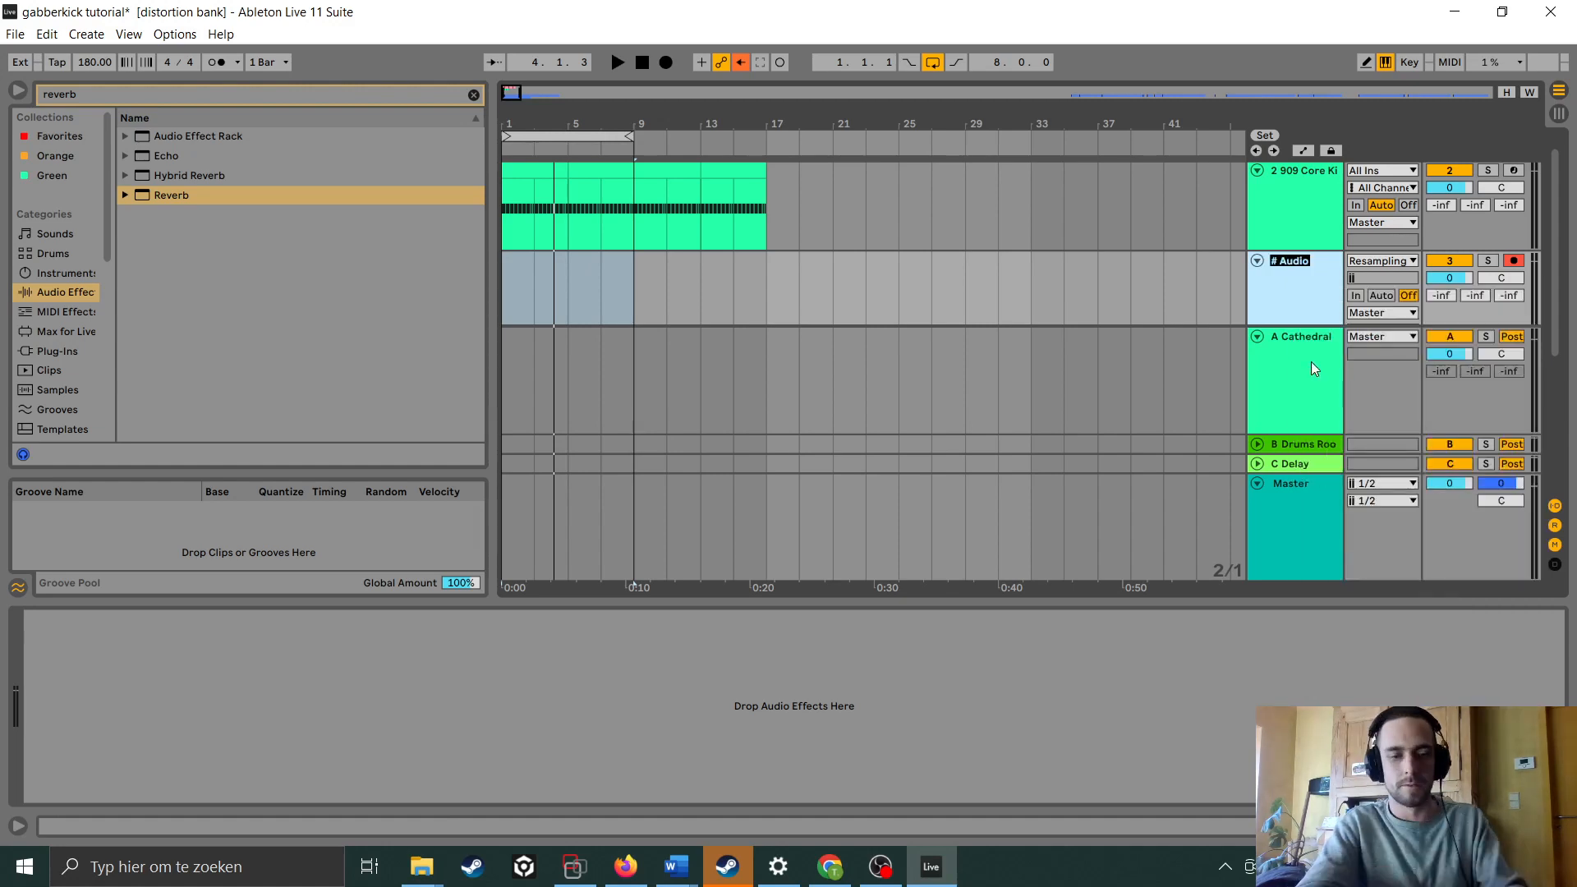
pyautogui.press('capslock')
pyautogui.write('RESAMPLE')
pyautogui.press('capslock')
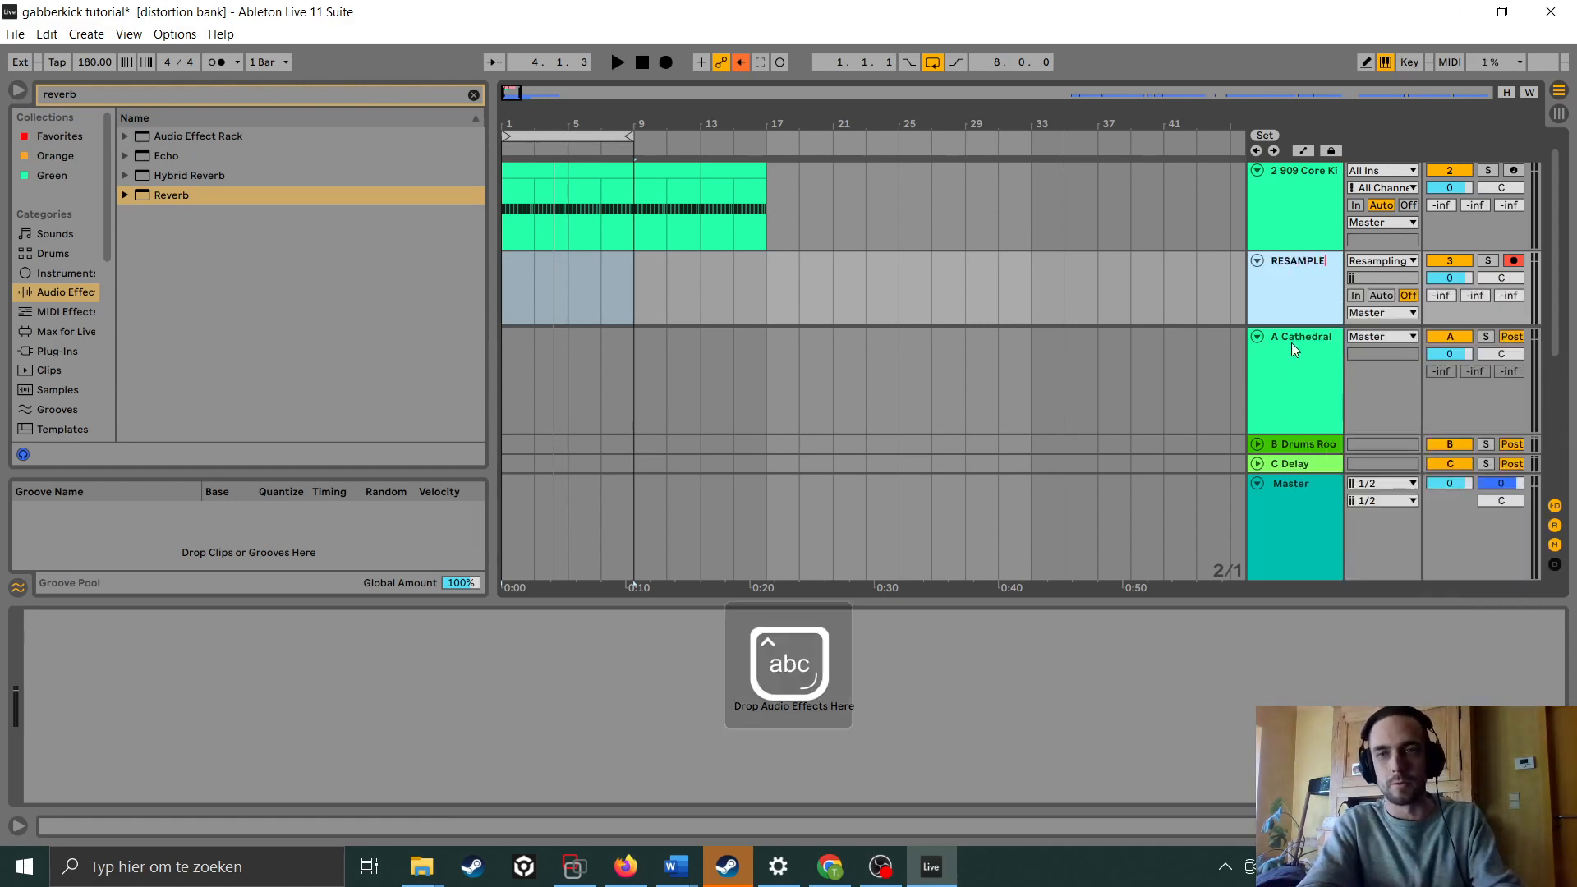
pyautogui.press('Return')
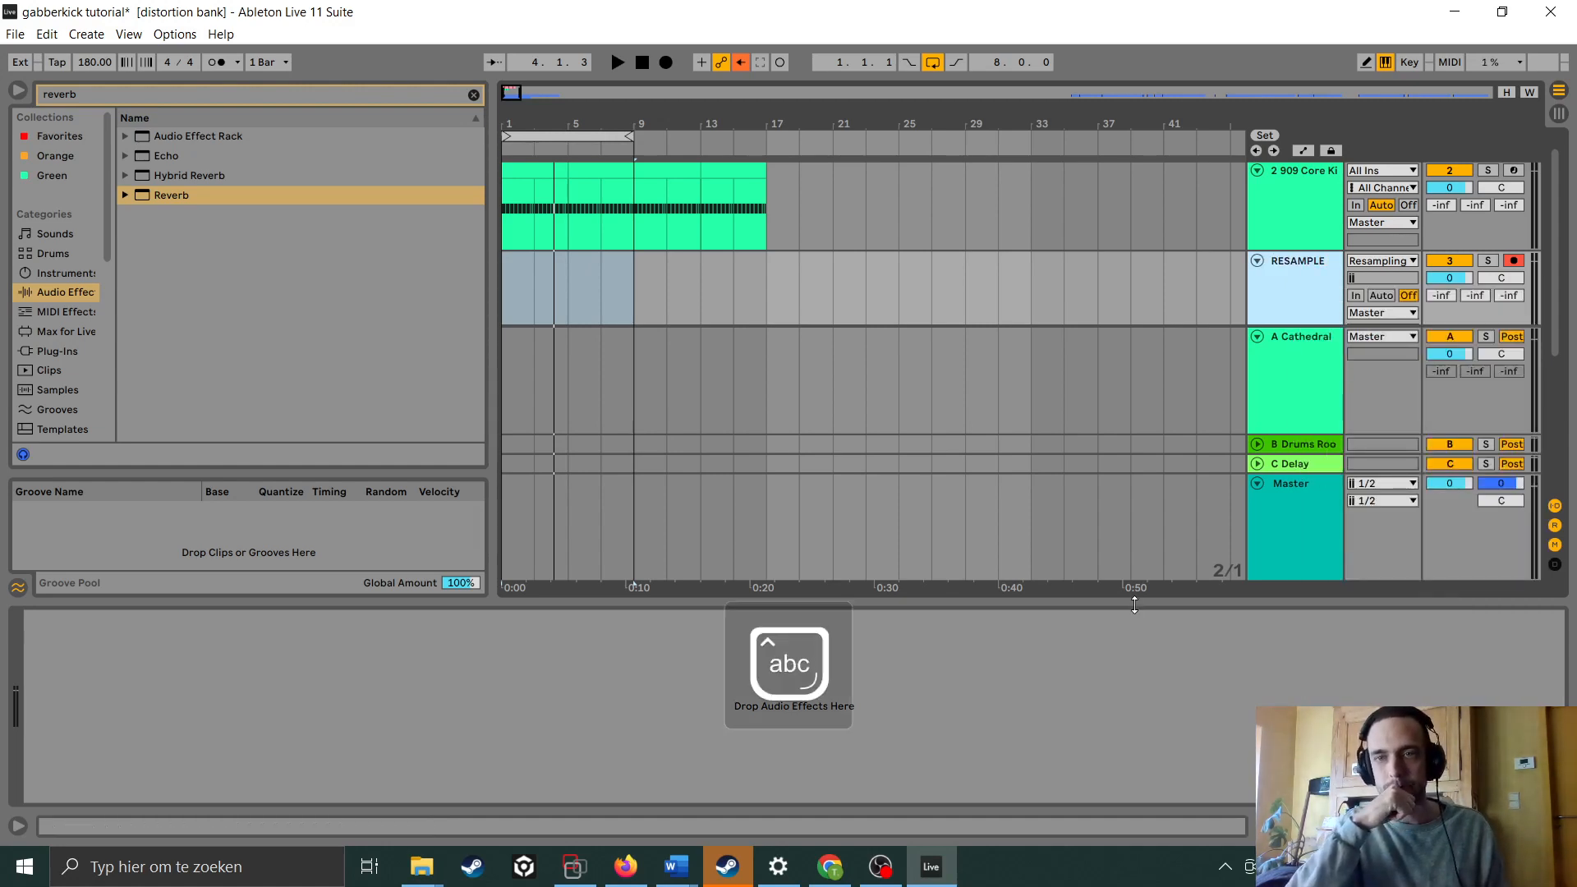
# Turn off the arrangement loop and duplicate the green track's 16-bar section five times, filling the track up to bar 97
pyautogui.moveTo(1135, 605); pyautogui.dragTo(1134, 809)
pyautogui.scroll(1, 1070, 234)
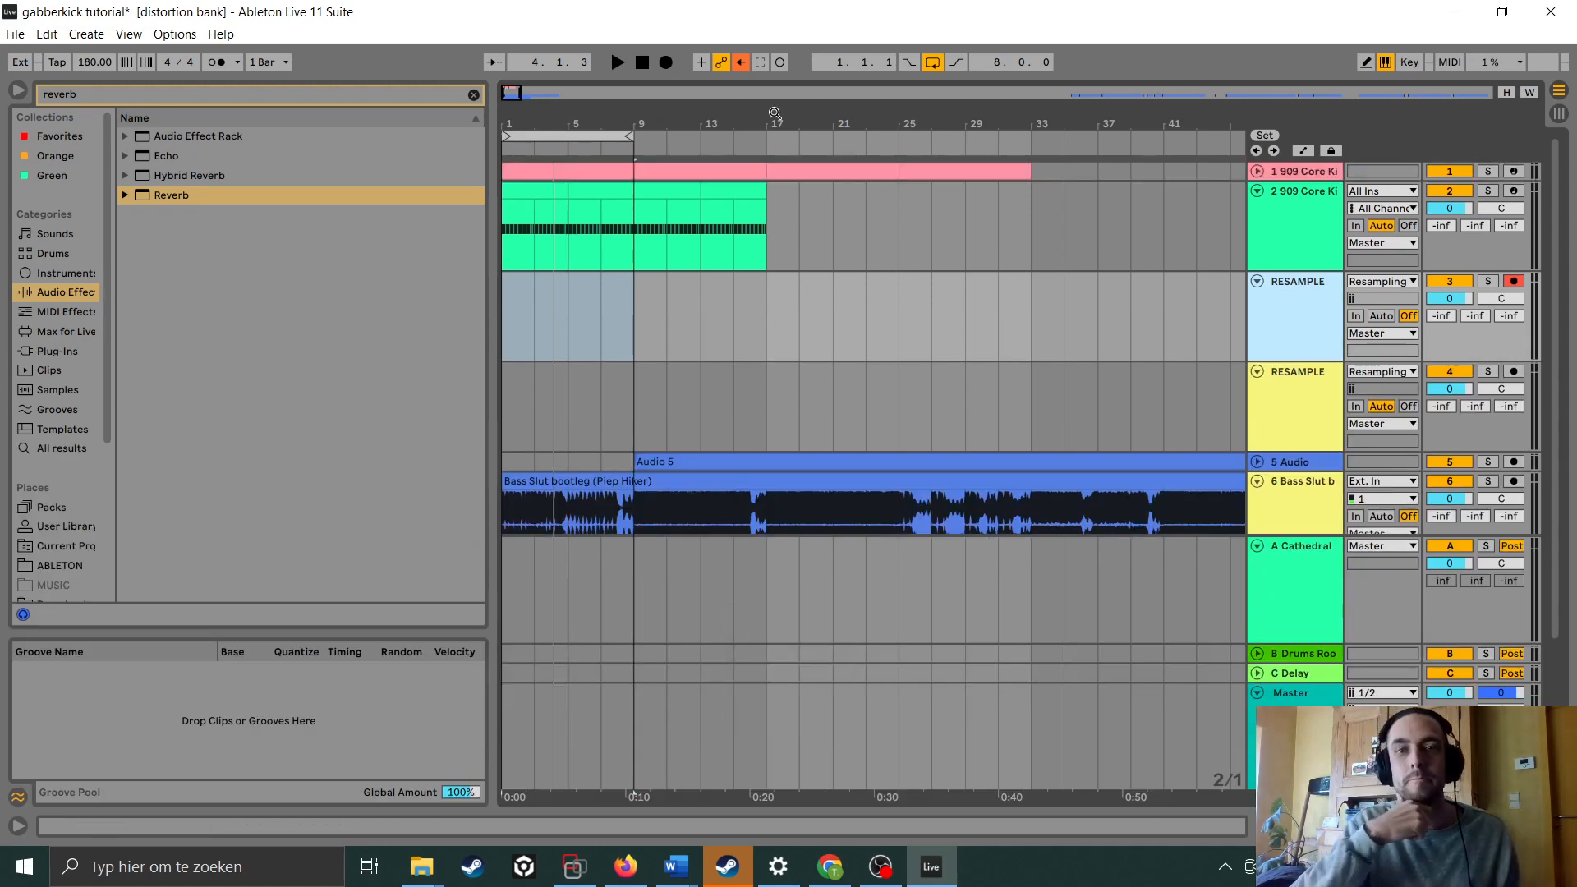
pyautogui.moveTo(775, 112); pyautogui.dragTo(707, 111)
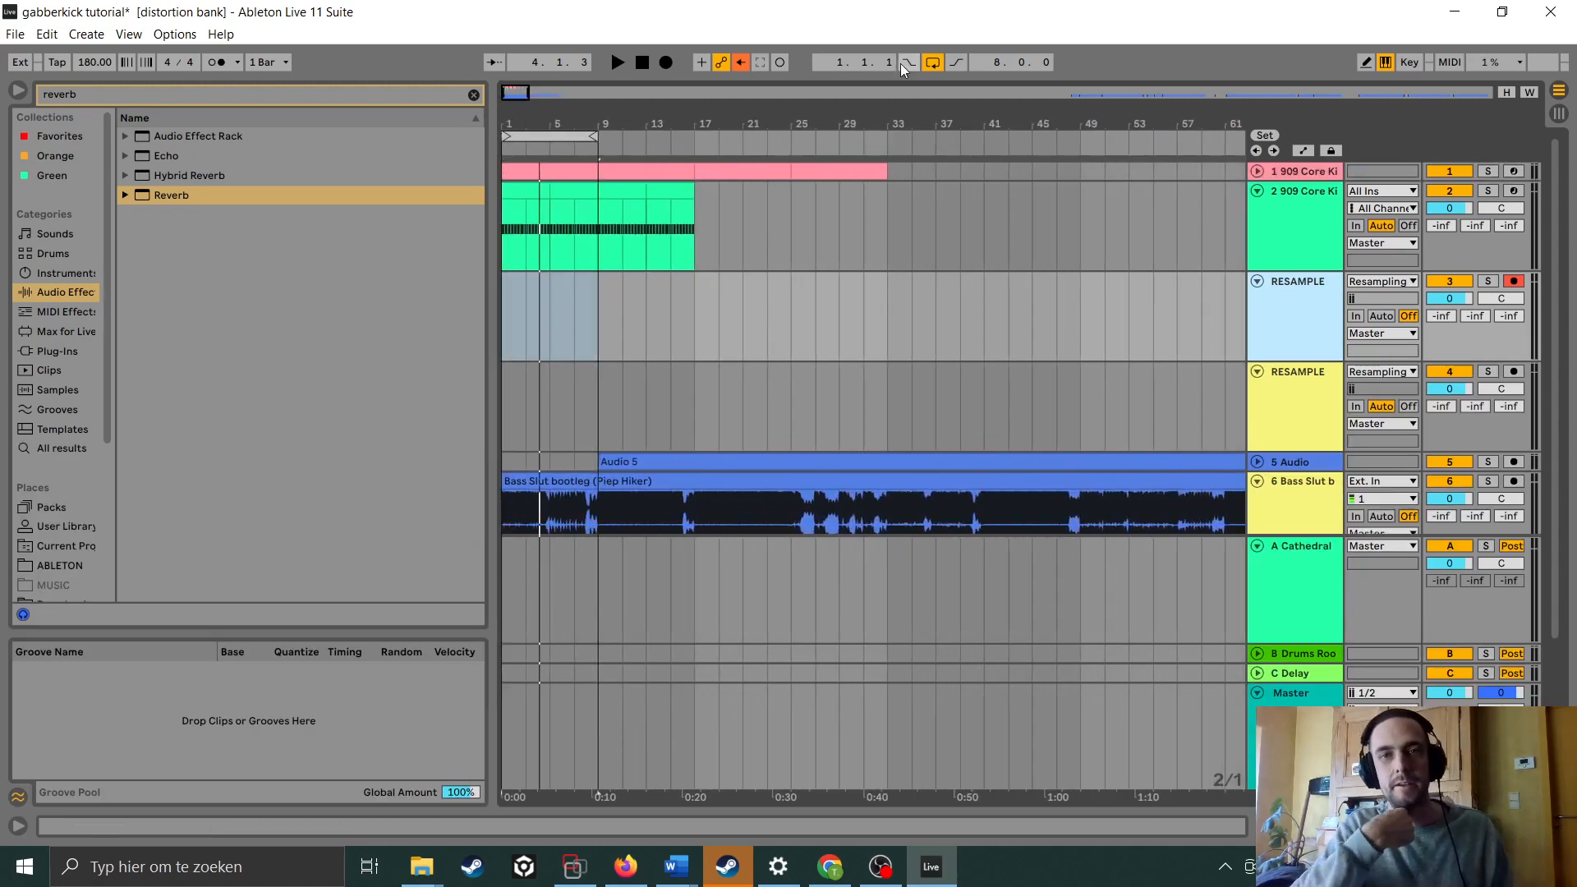
pyautogui.click(932, 63)
pyautogui.moveTo(694, 235); pyautogui.dragTo(490, 243)
pyautogui.moveTo(617, 118); pyautogui.dragTo(568, 119)
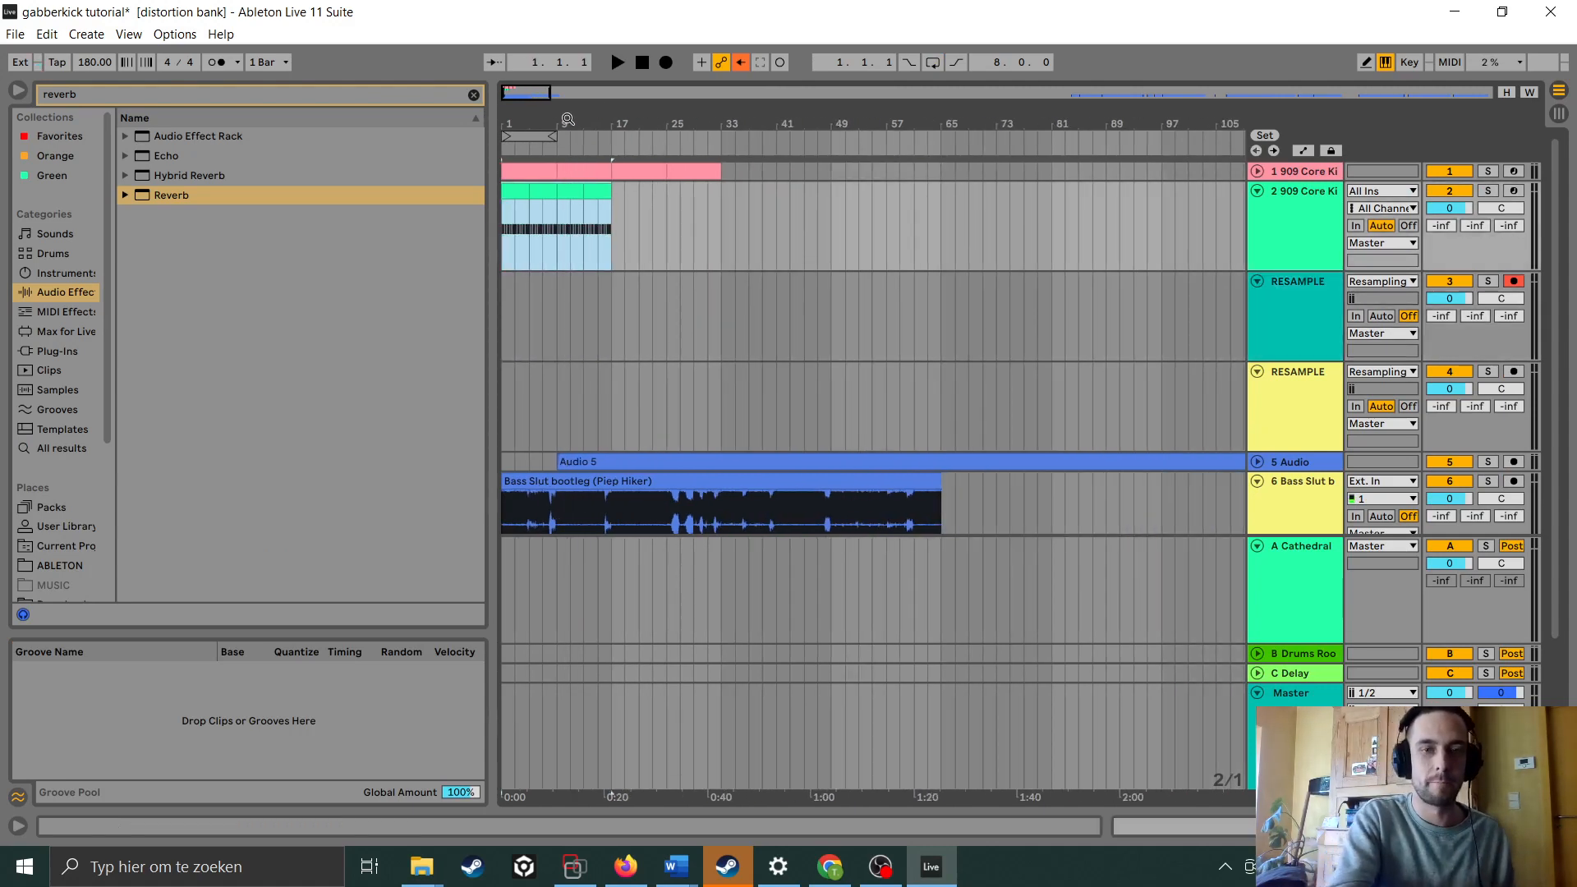
pyautogui.hotkey('ctrl', 'd')
pyautogui.hotkey('ctrl', 'd')
pyautogui.hotkey('ctrl', 'd')
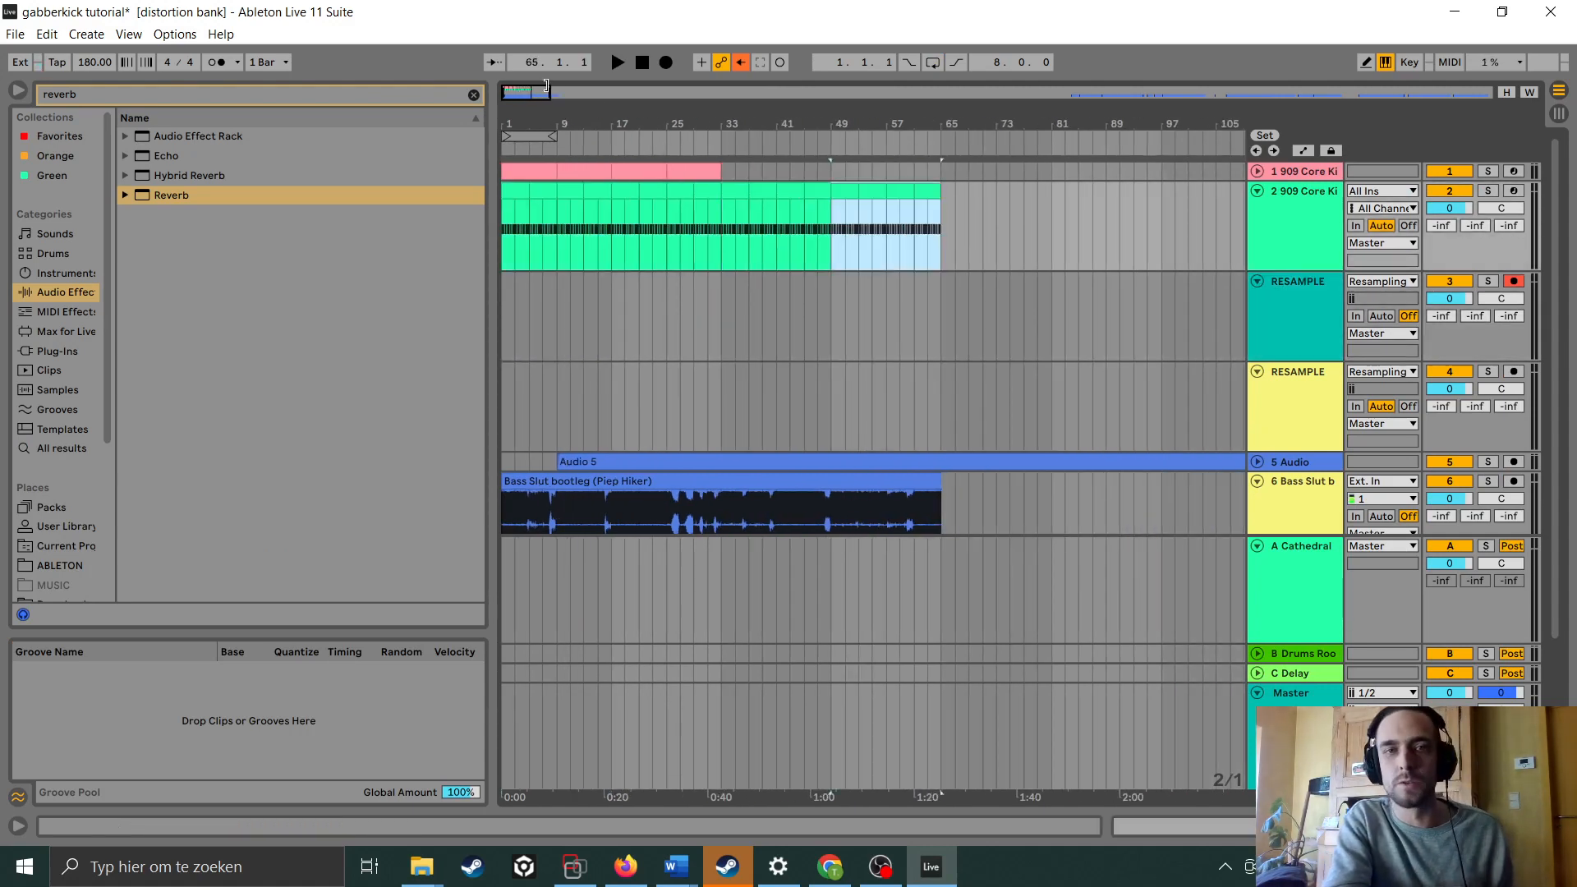
pyautogui.hotkey('ctrl', 'd')
pyautogui.hotkey('ctrl', 'd')
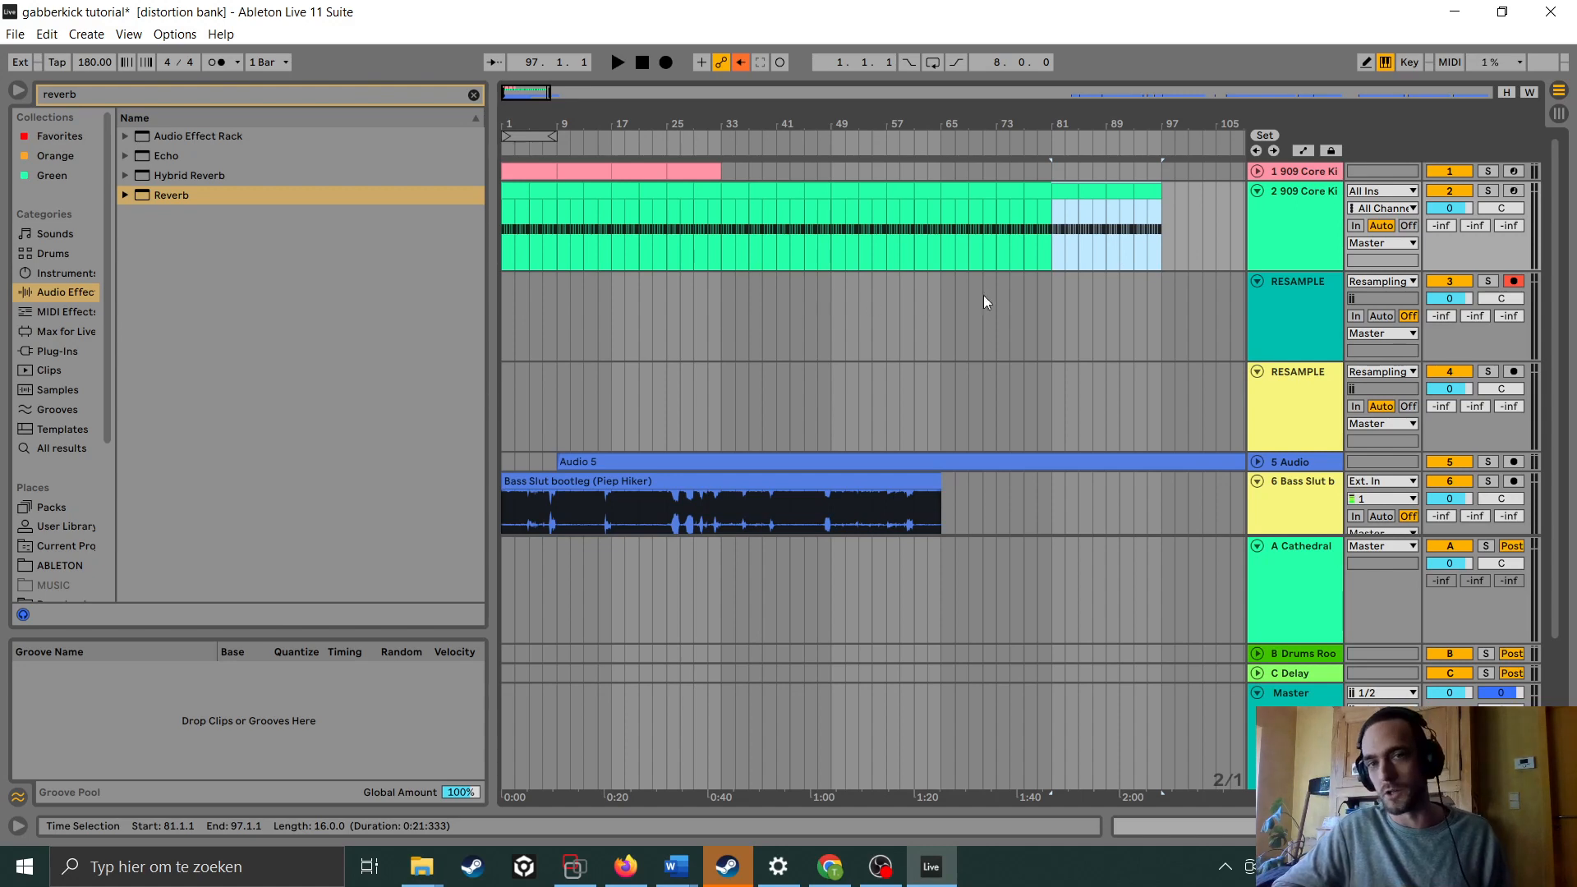
# Return playback to the start, deactivate the pink 909 Core Kit track and start recording the arrangement
pyautogui.click(642, 64)
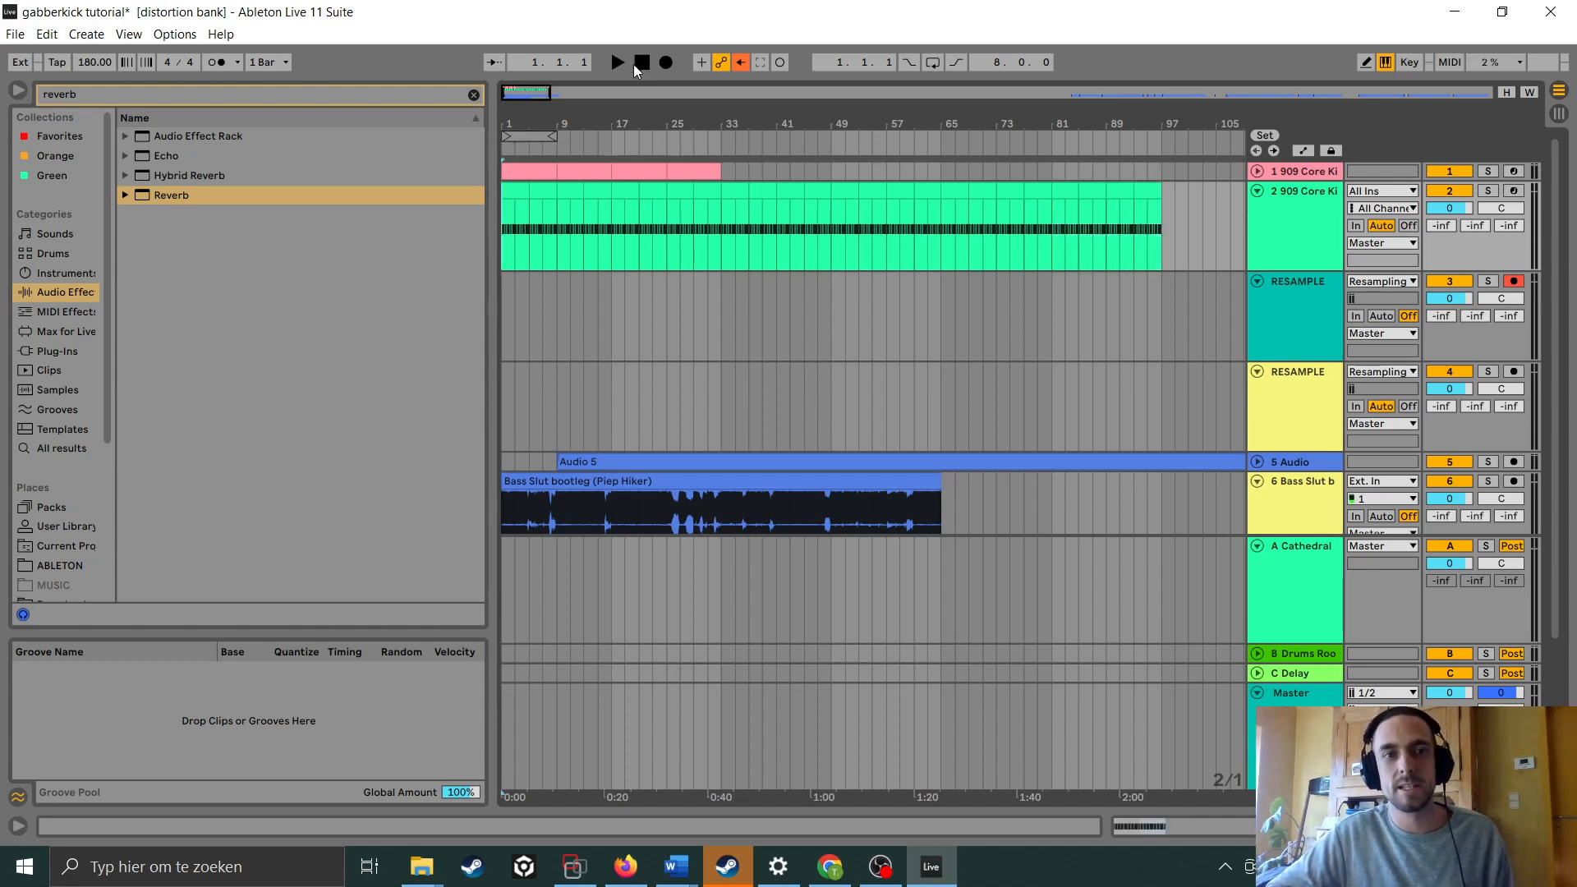
pyautogui.moveTo(524, 118); pyautogui.dragTo(553, 164)
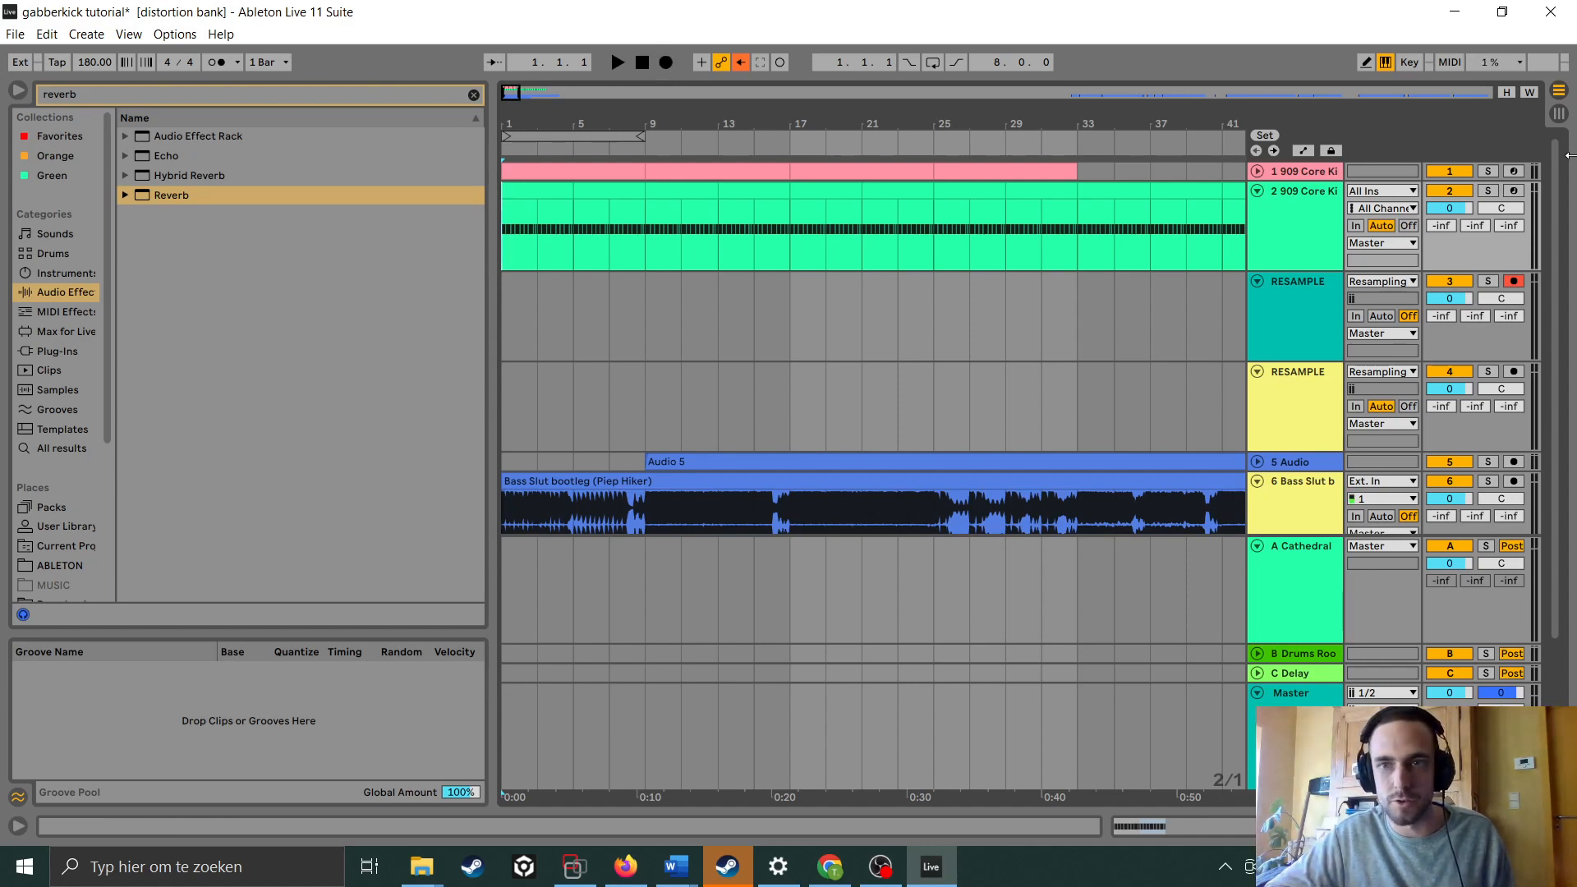
pyautogui.click(1257, 172)
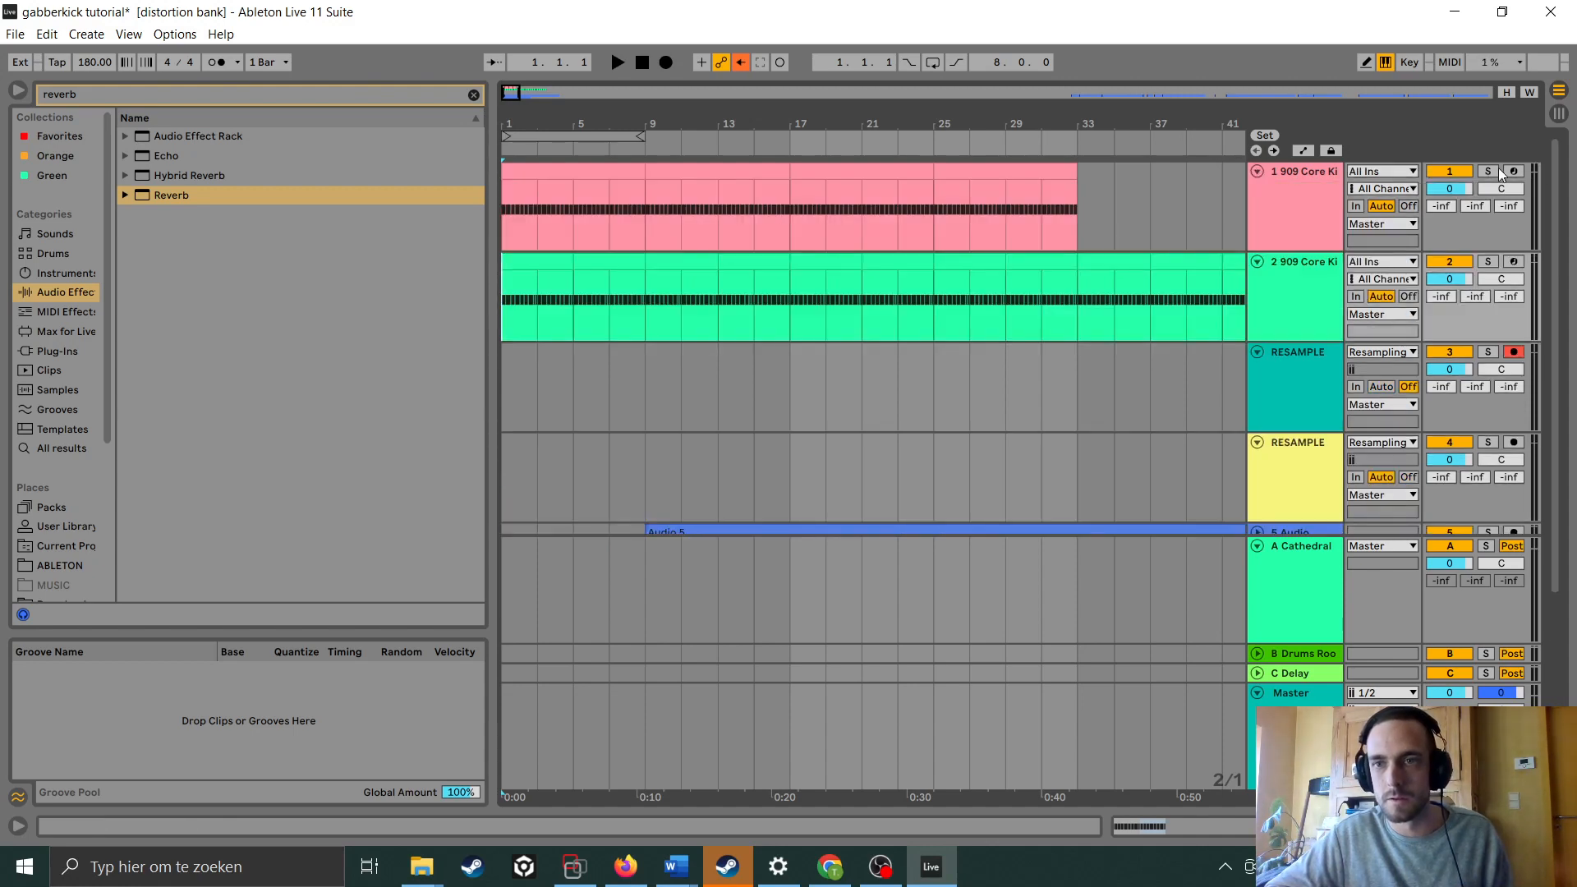
pyautogui.click(1258, 172)
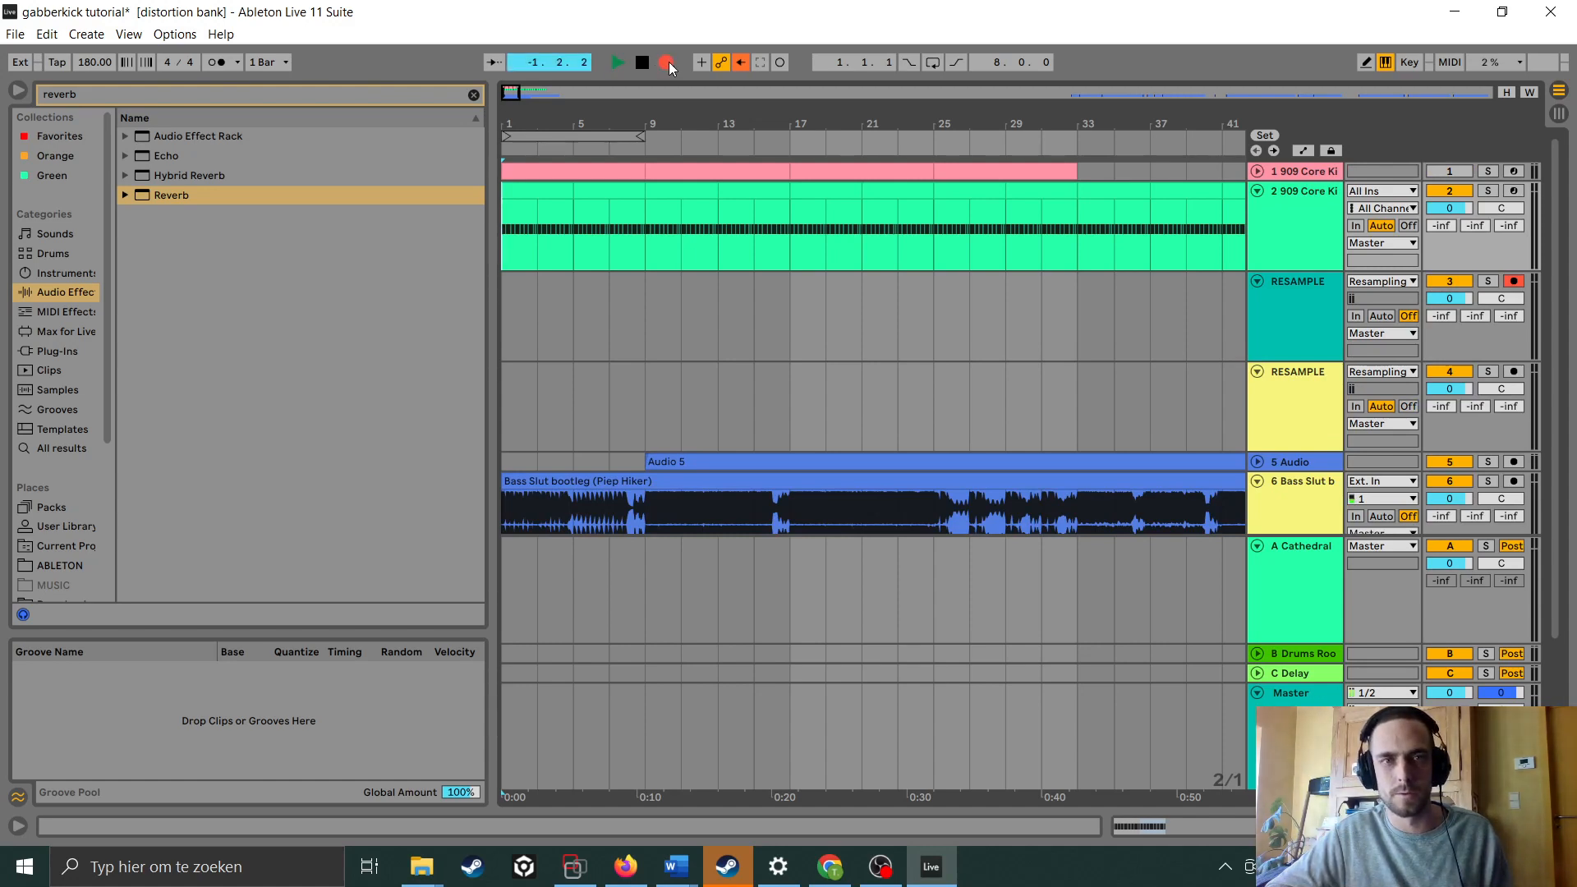
# Show the green 909 Core Kit track's device chain and deactivate tracks 5 Audio and 6 Bass Slut while recording
pyautogui.doubleClick(1319, 227)
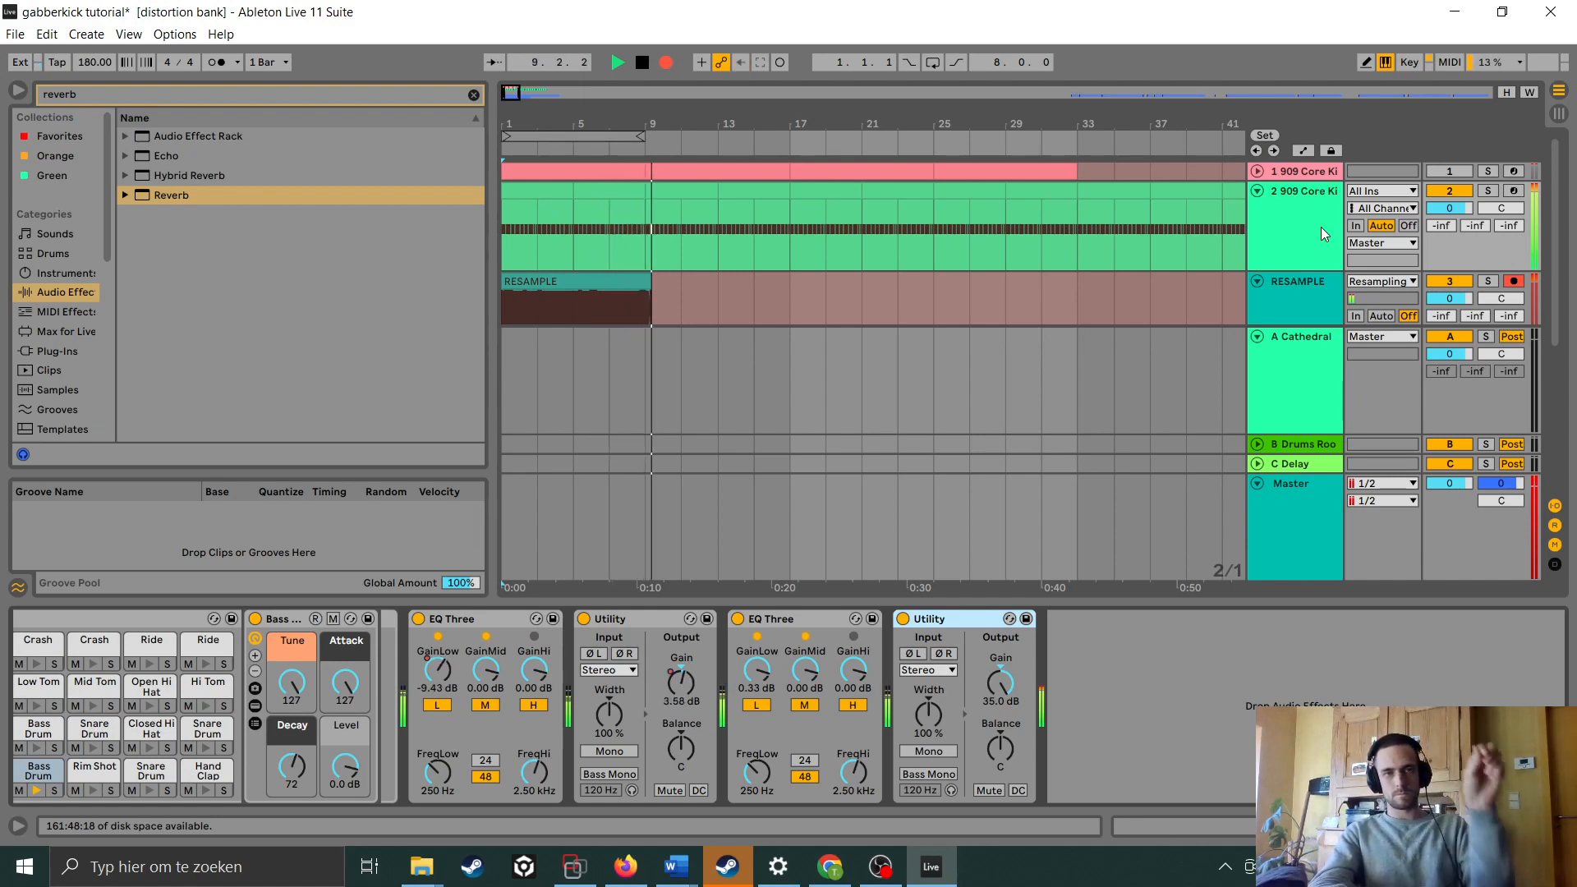
pyautogui.scroll(-5, 667, 276)
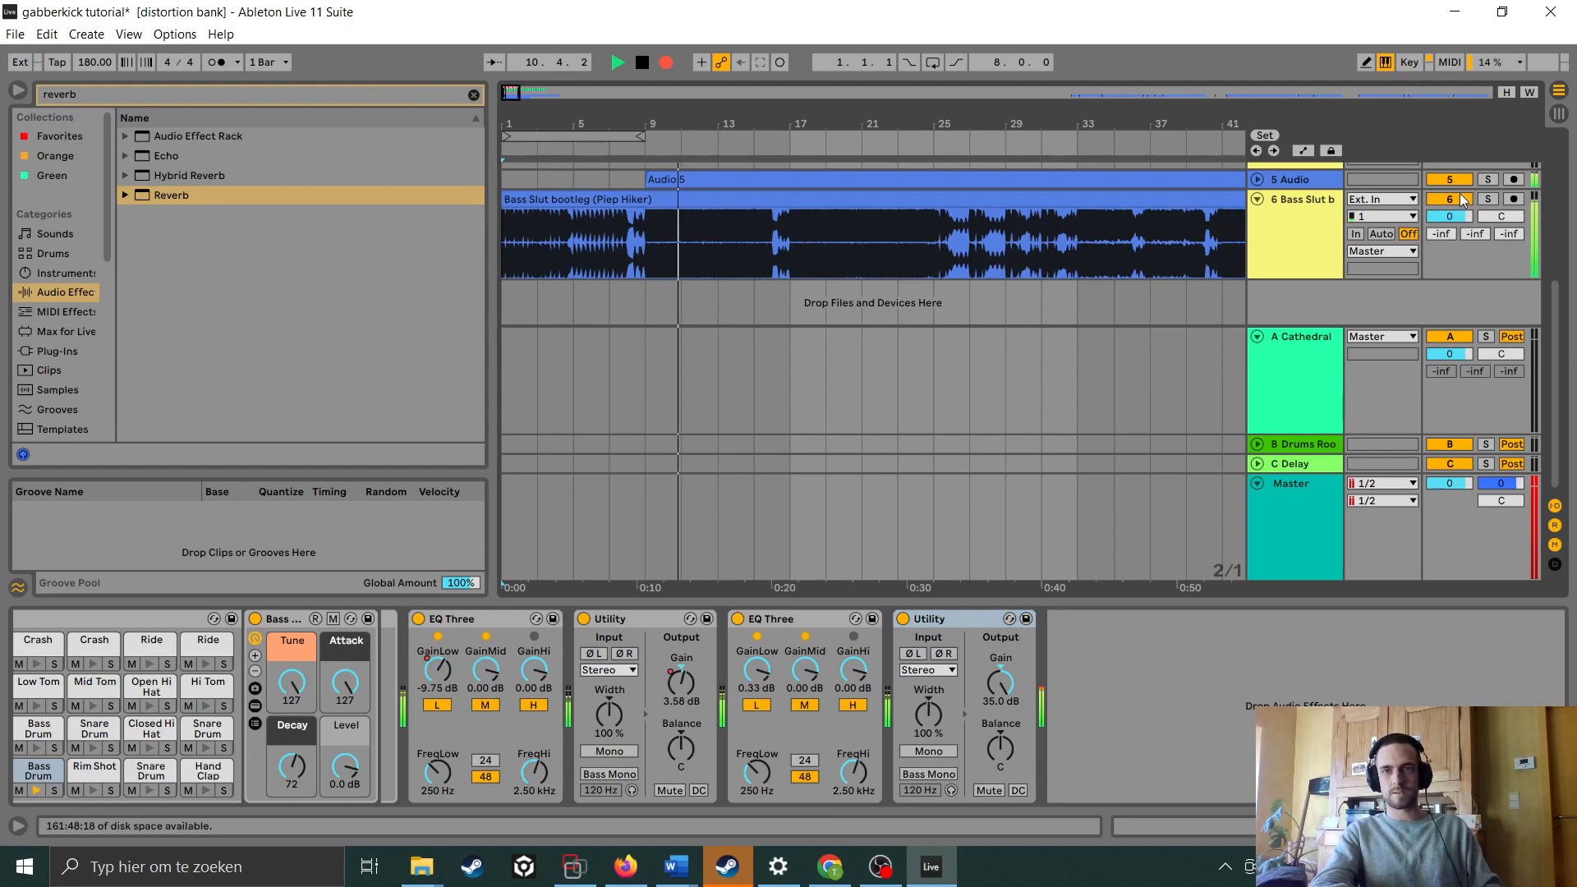
pyautogui.scroll(5, 871, 238)
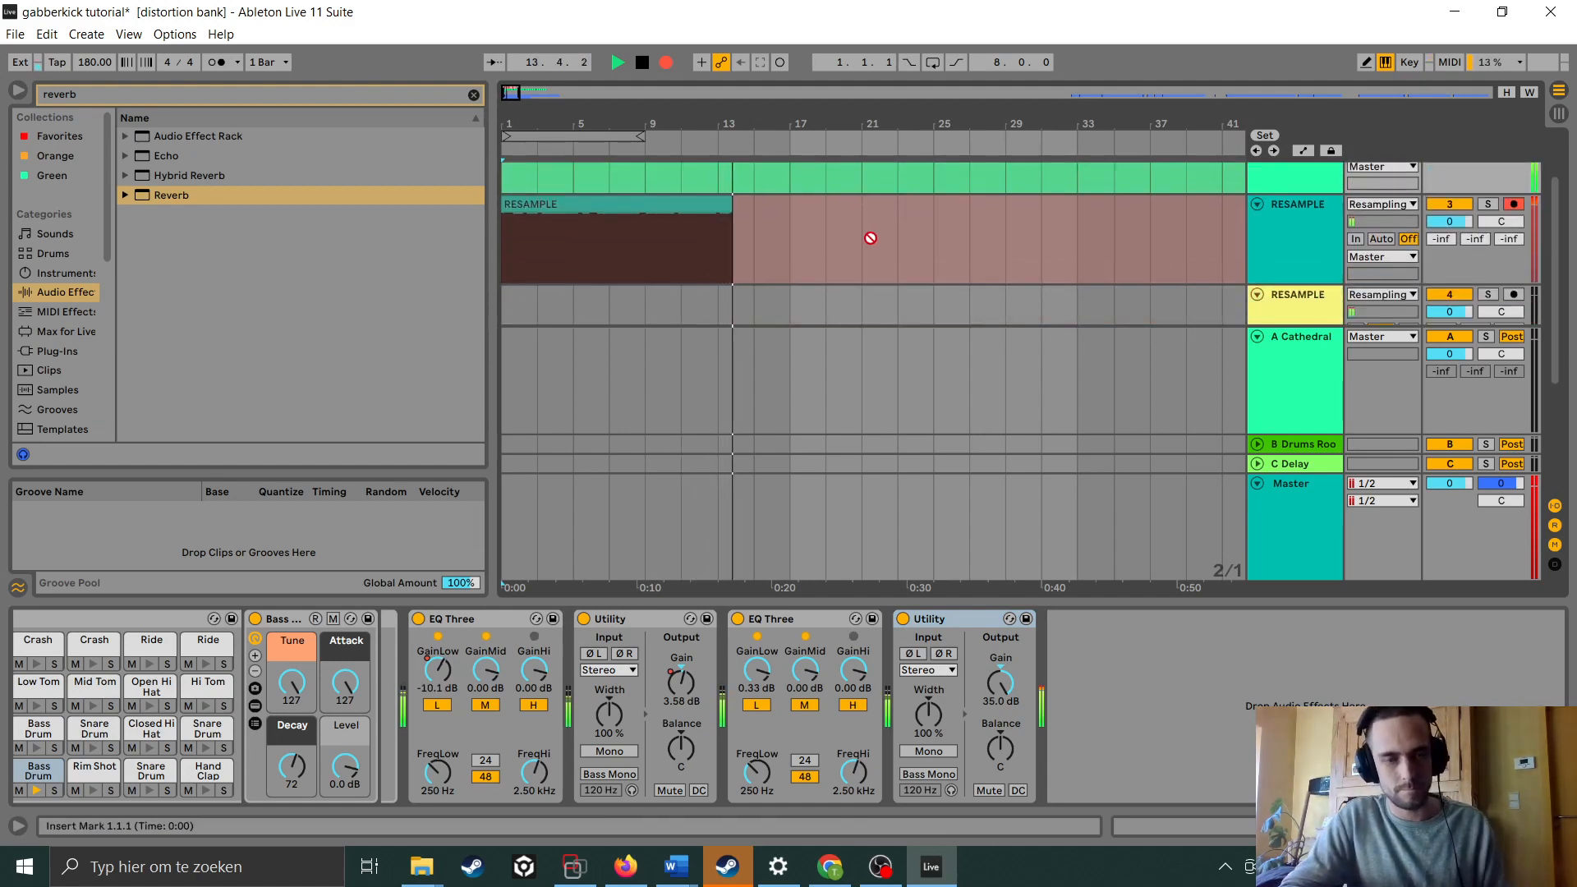
# Vary the bass drum's Decay between about 50 and 88 with the EQ and Utility gains while recording, stopping just after bar 97
pyautogui.moveTo(292, 766); pyautogui.dragTo(396, 731)
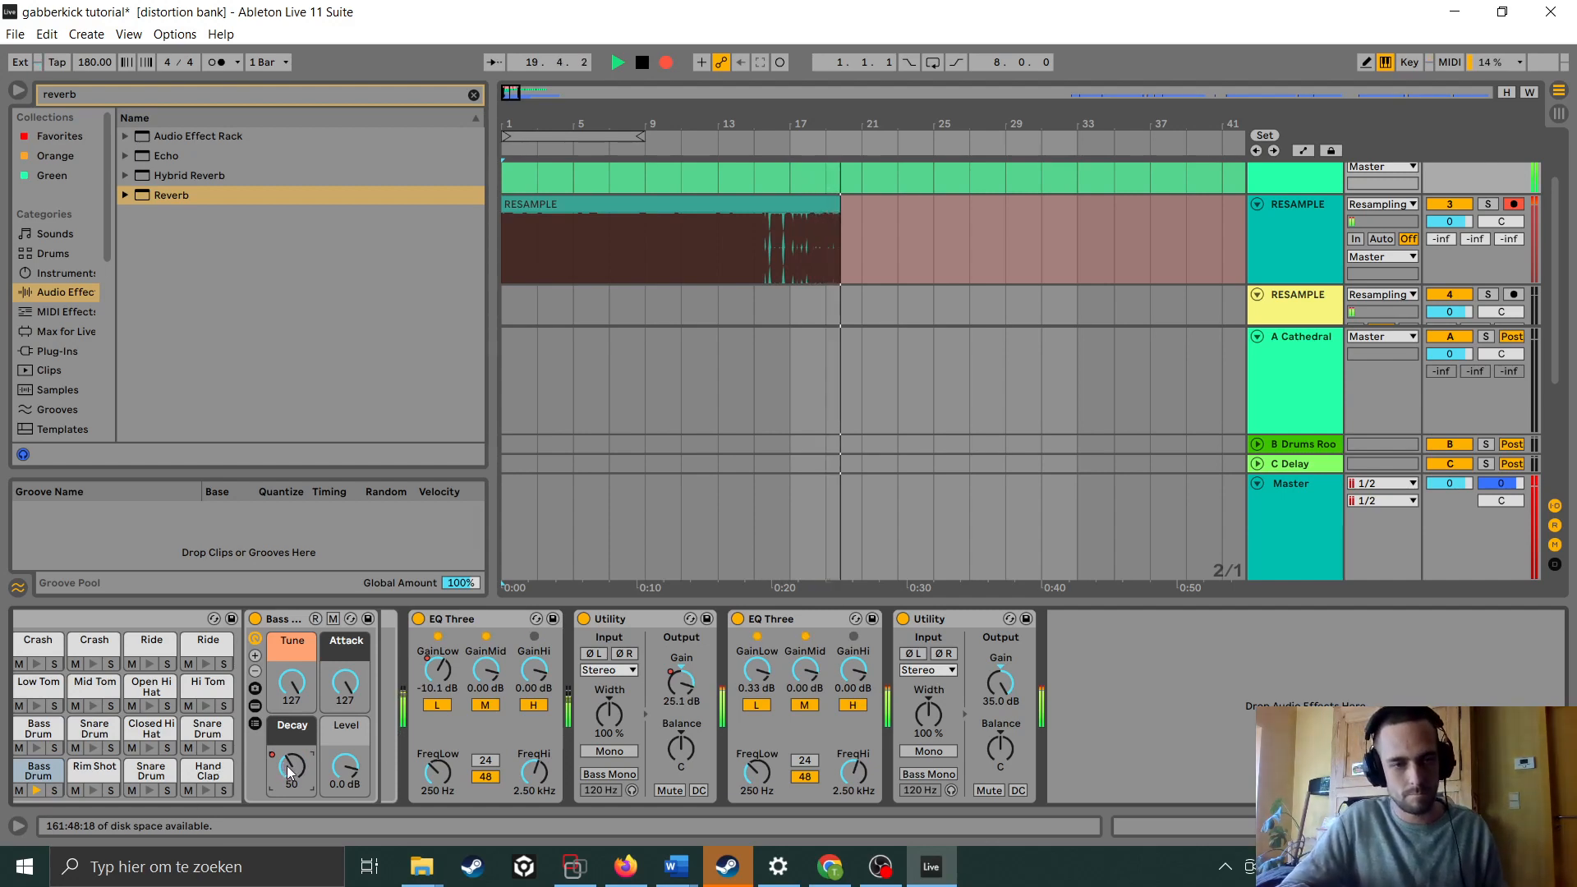
pyautogui.moveTo(292, 766); pyautogui.dragTo(295, 770)
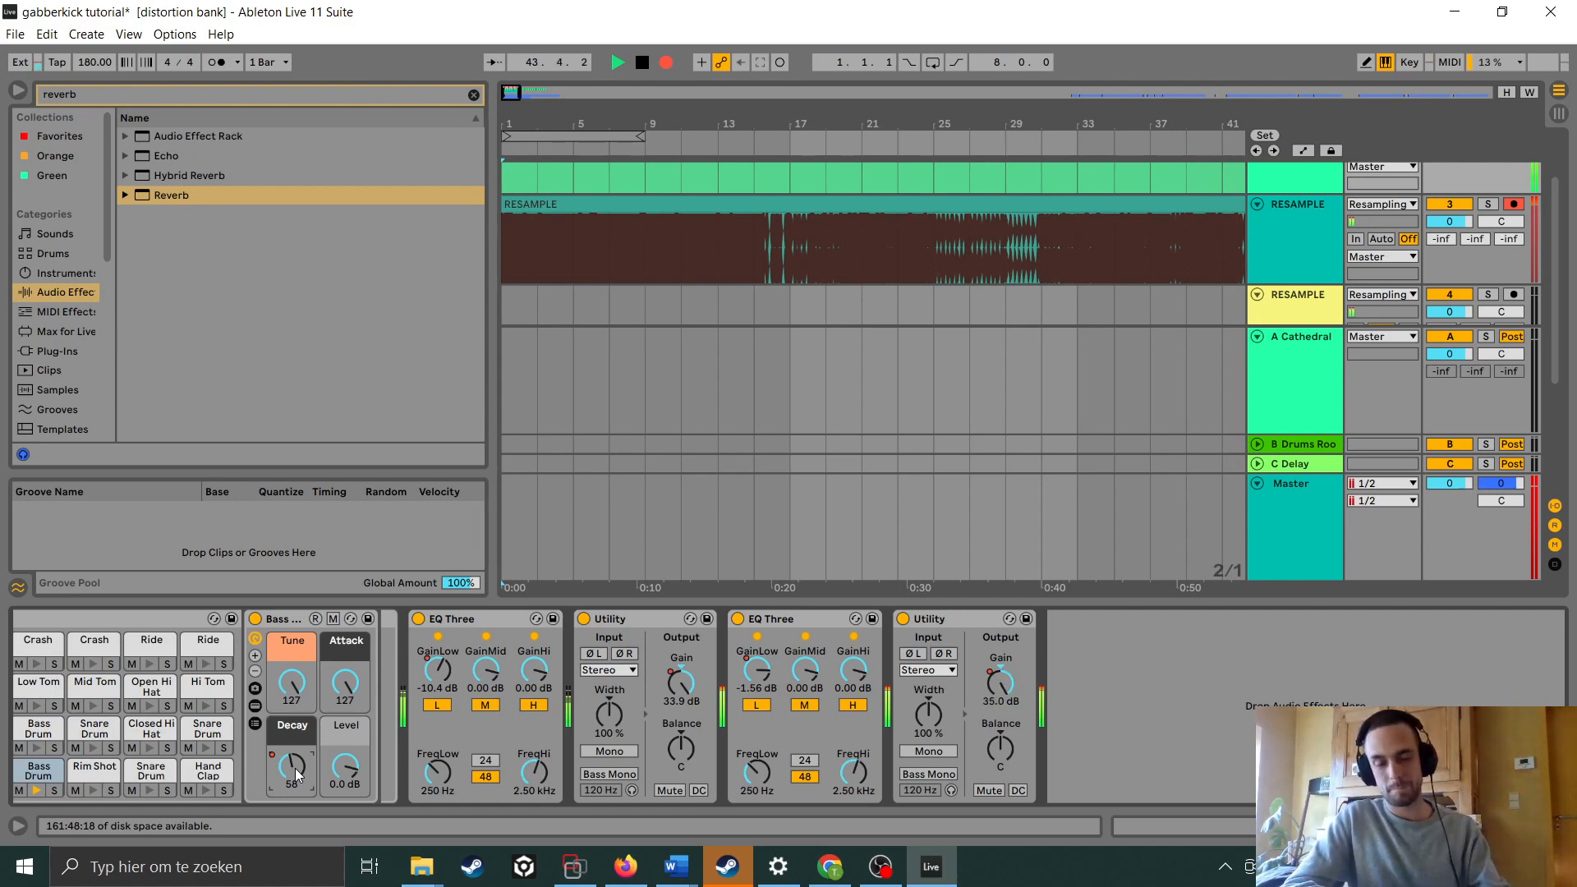
pyautogui.moveTo(983, 128); pyautogui.dragTo(984, 49)
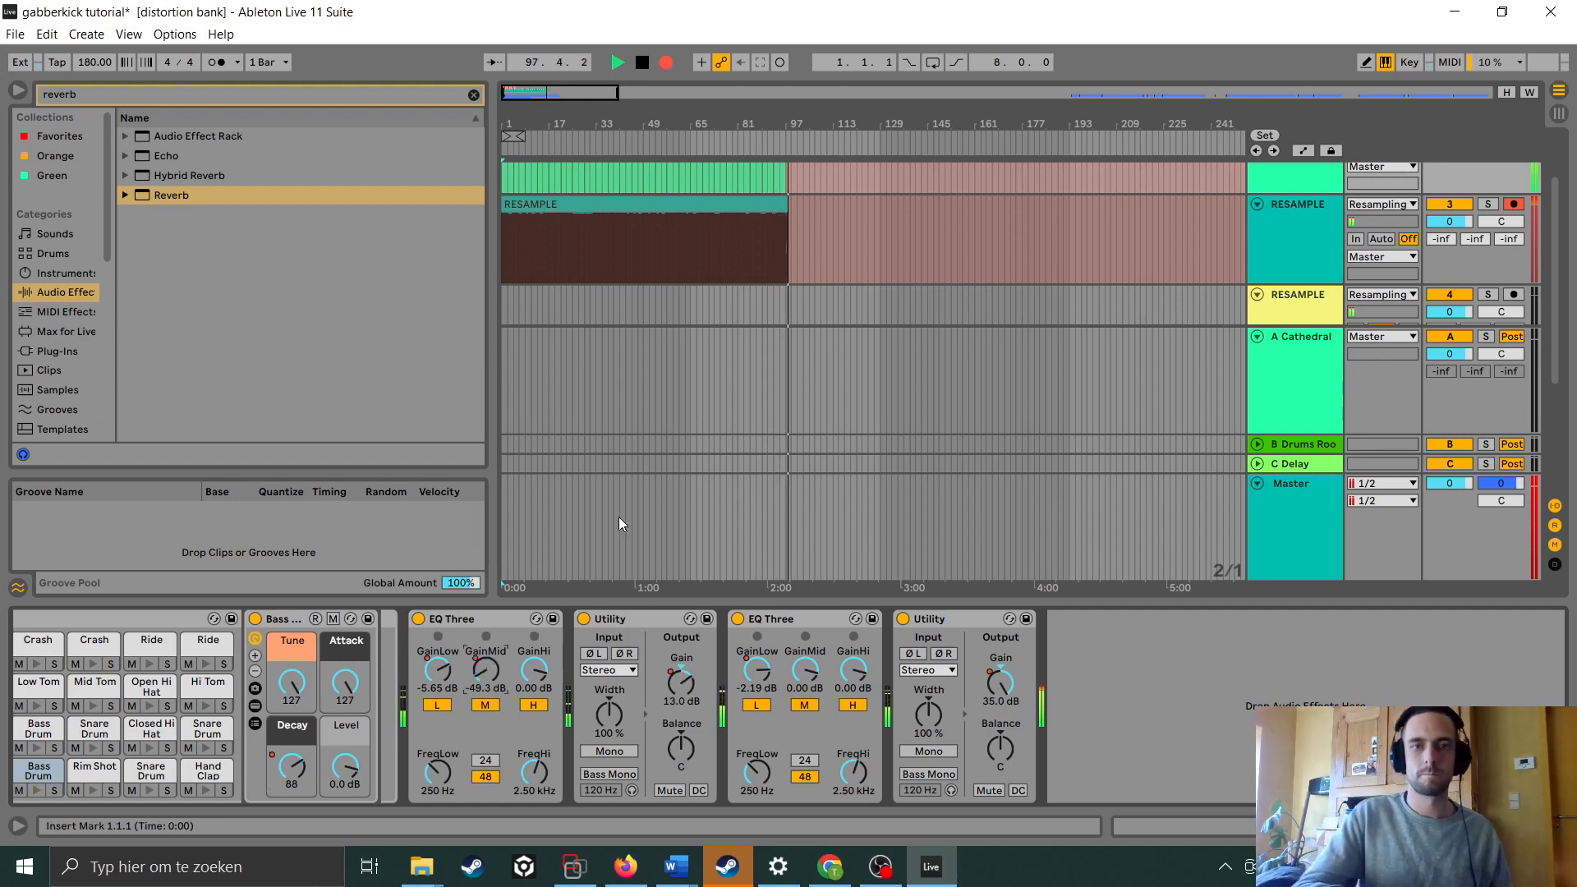
pyautogui.press('space')
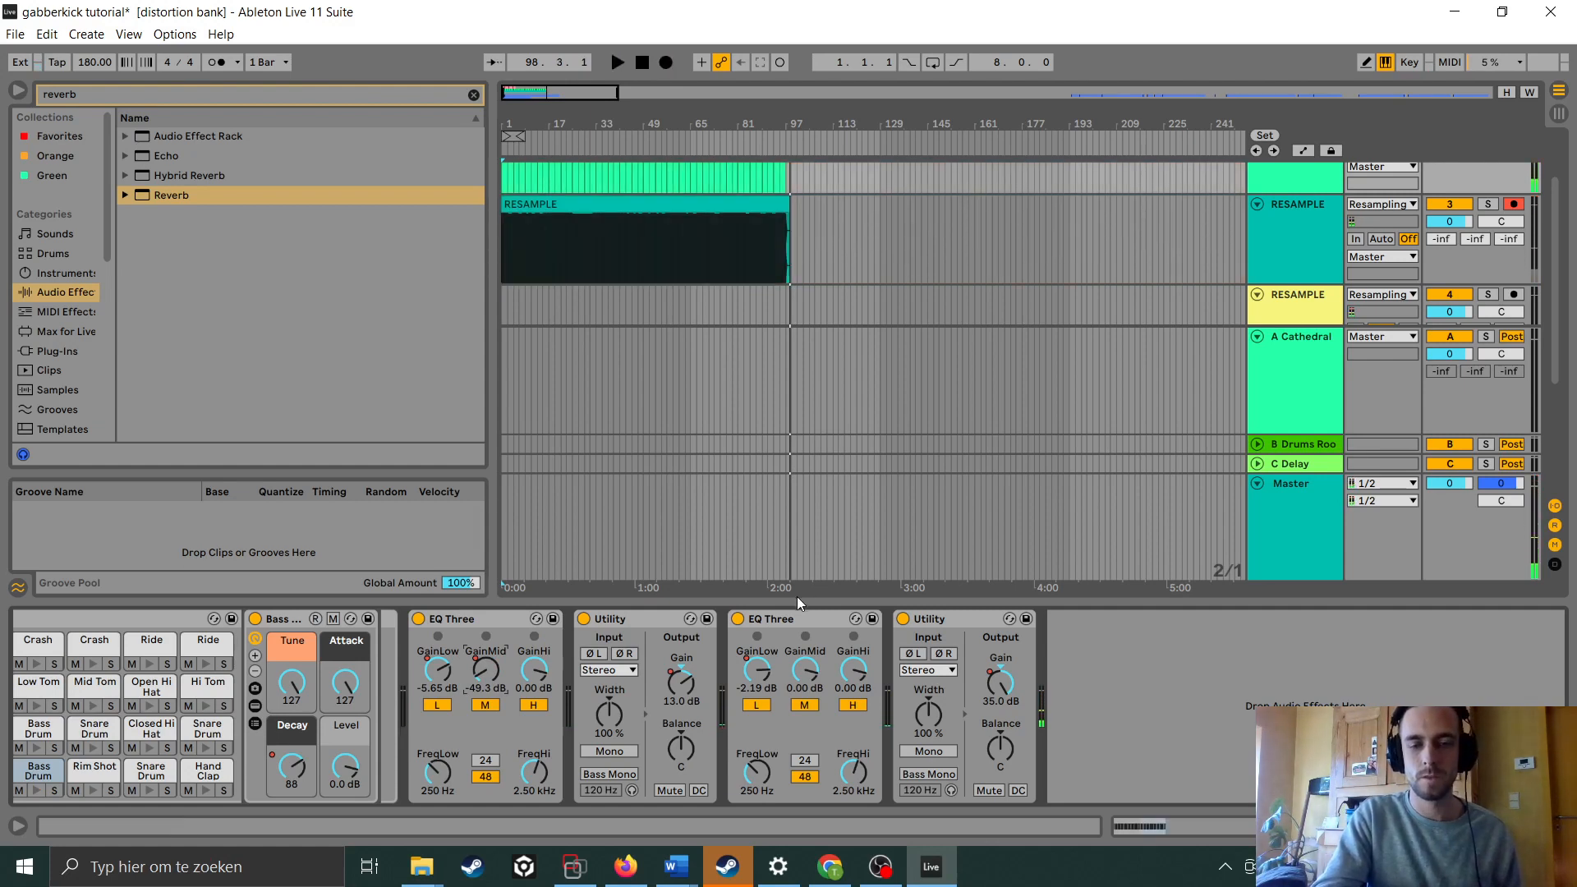
# Open the recorded clip on the teal RESAMPLE track and turn off its Warp
pyautogui.moveTo(812, 597); pyautogui.dragTo(812, 809)
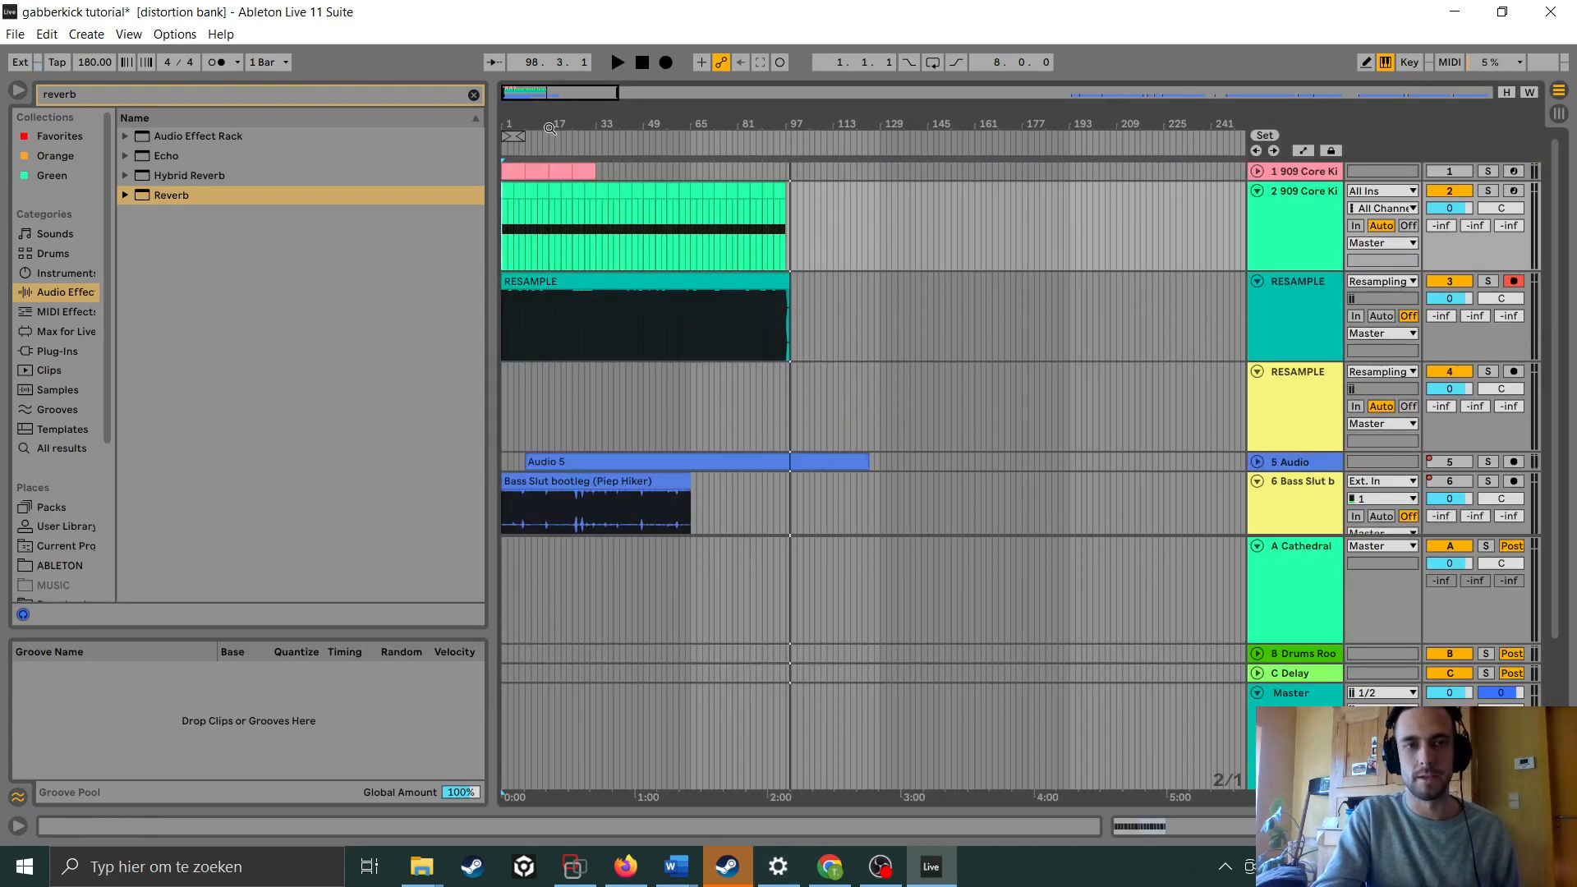
pyautogui.moveTo(548, 129); pyautogui.dragTo(547, 184)
pyautogui.doubleClick(1290, 286)
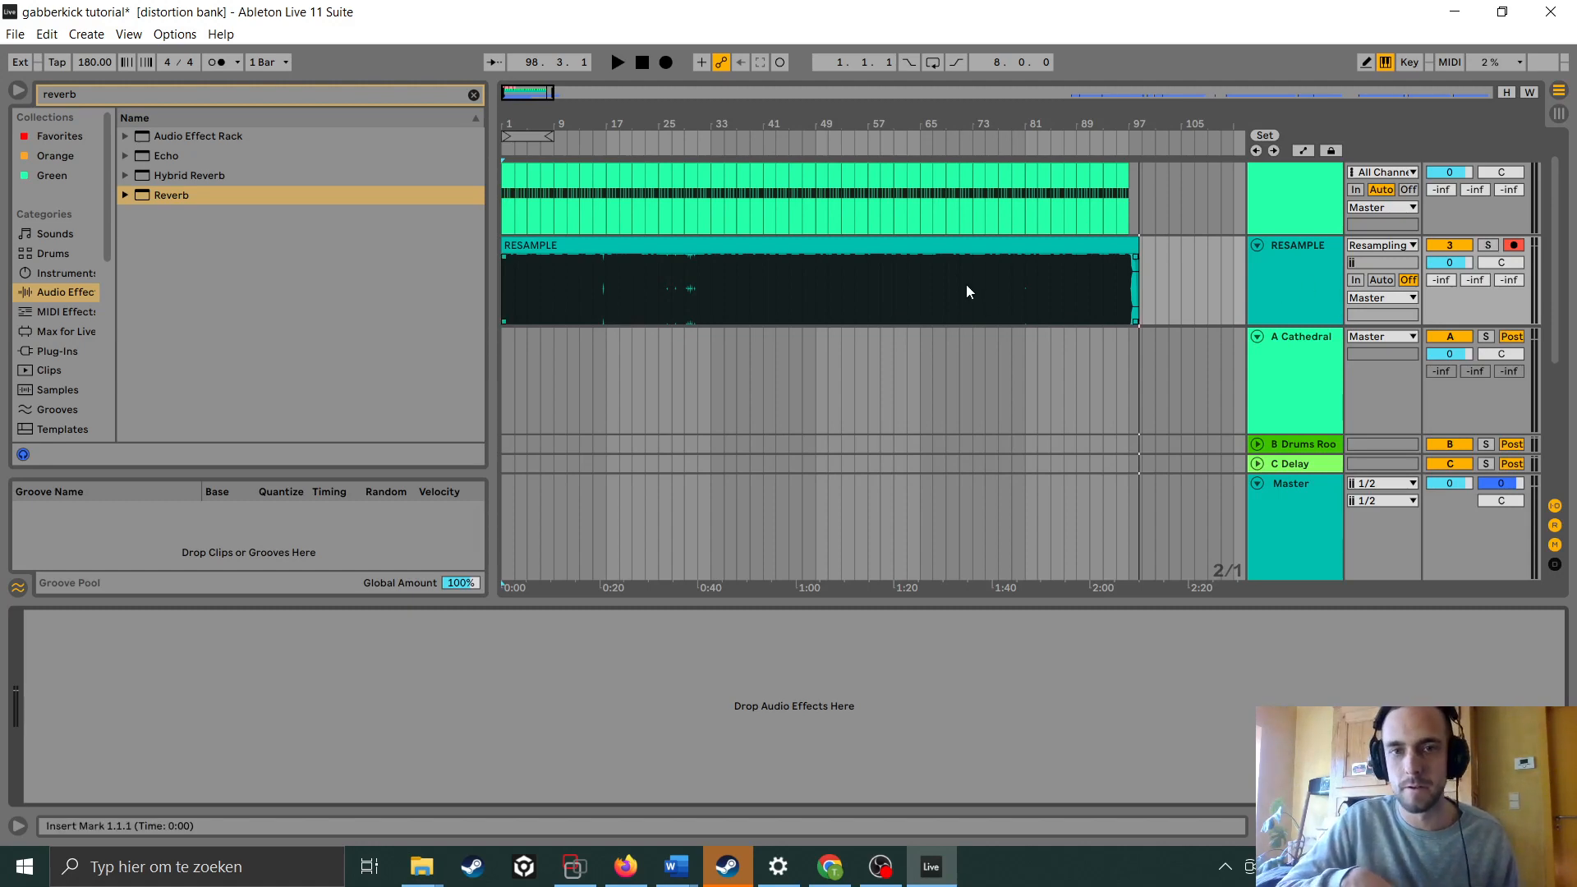
pyautogui.doubleClick(927, 247)
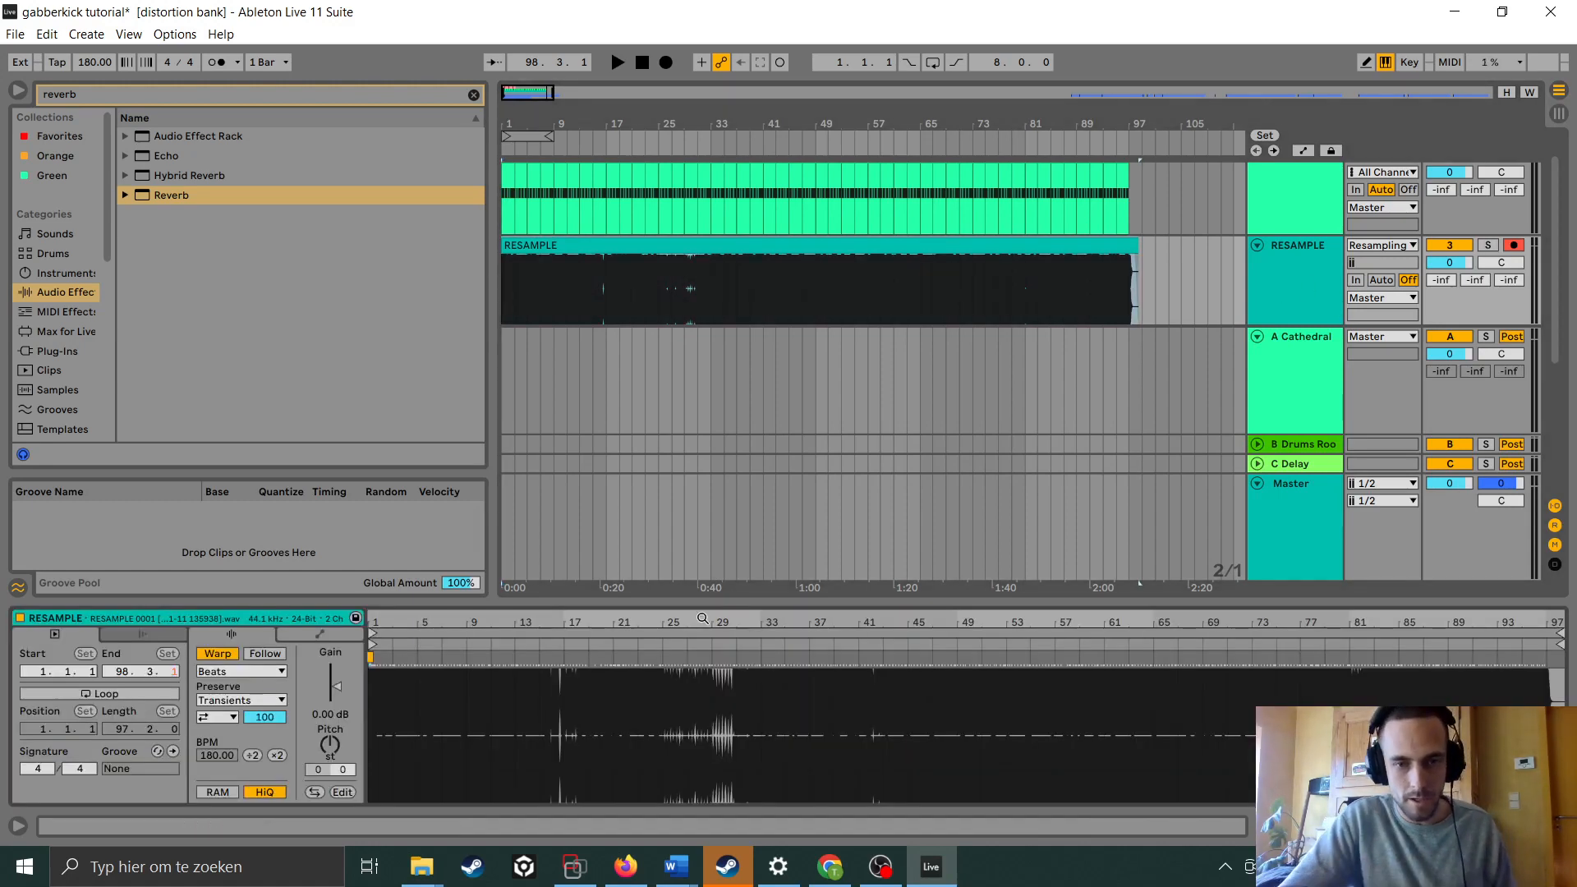
pyautogui.click(228, 658)
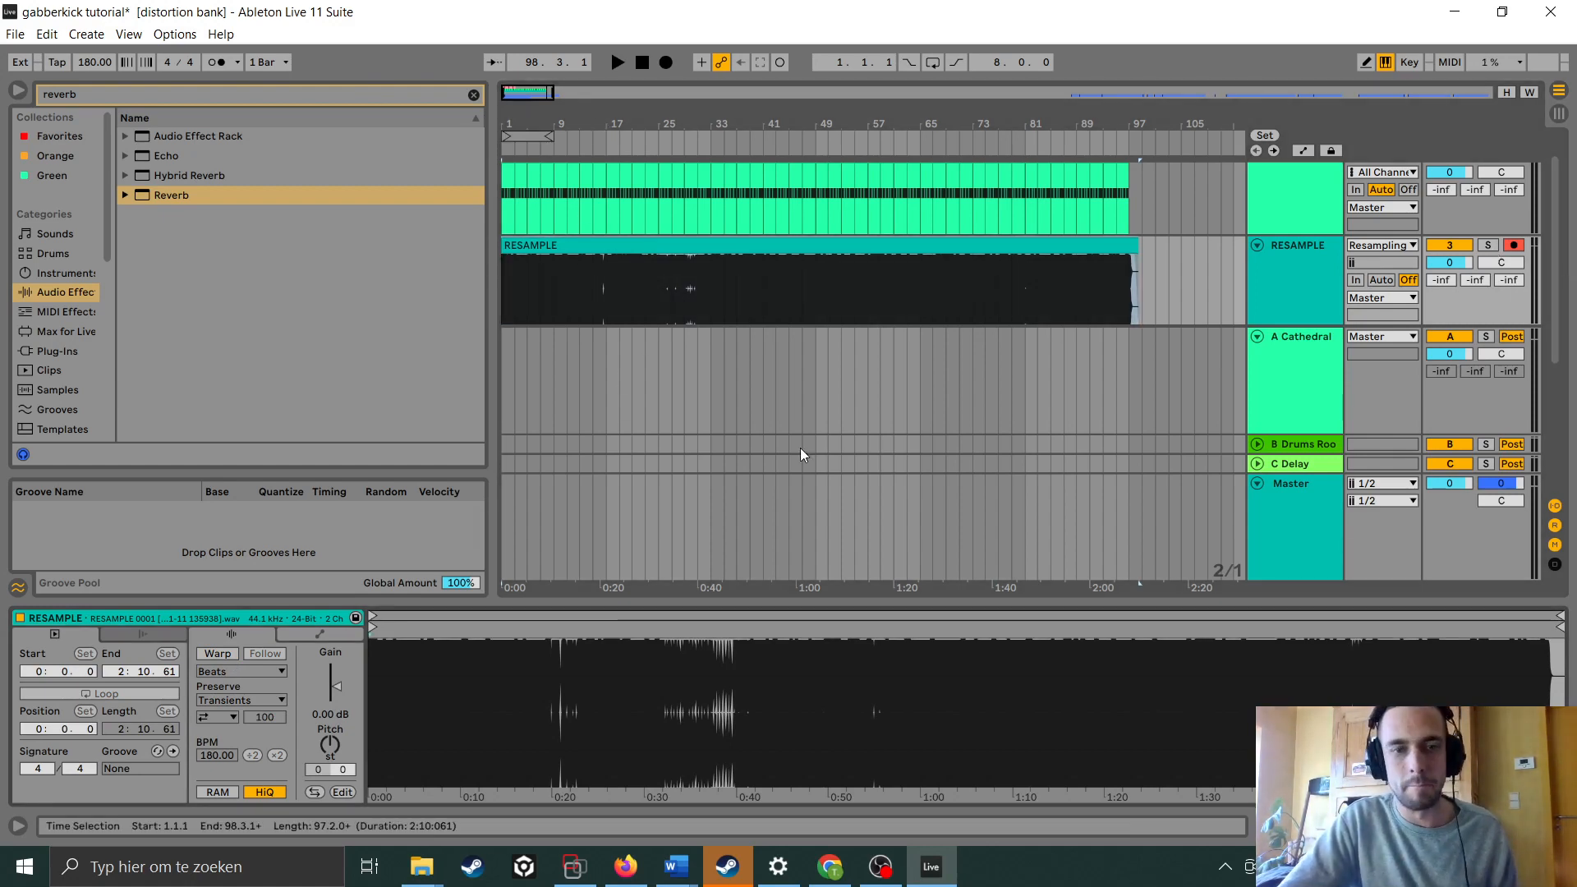
pyautogui.moveTo(820, 654)
pyautogui.mouseDown()
pyautogui.moveTo(819, 780)
pyautogui.moveTo(819, 649)
pyautogui.mouseUp()
pyautogui.moveTo(1041, 676); pyautogui.dragTo(1160, 573)
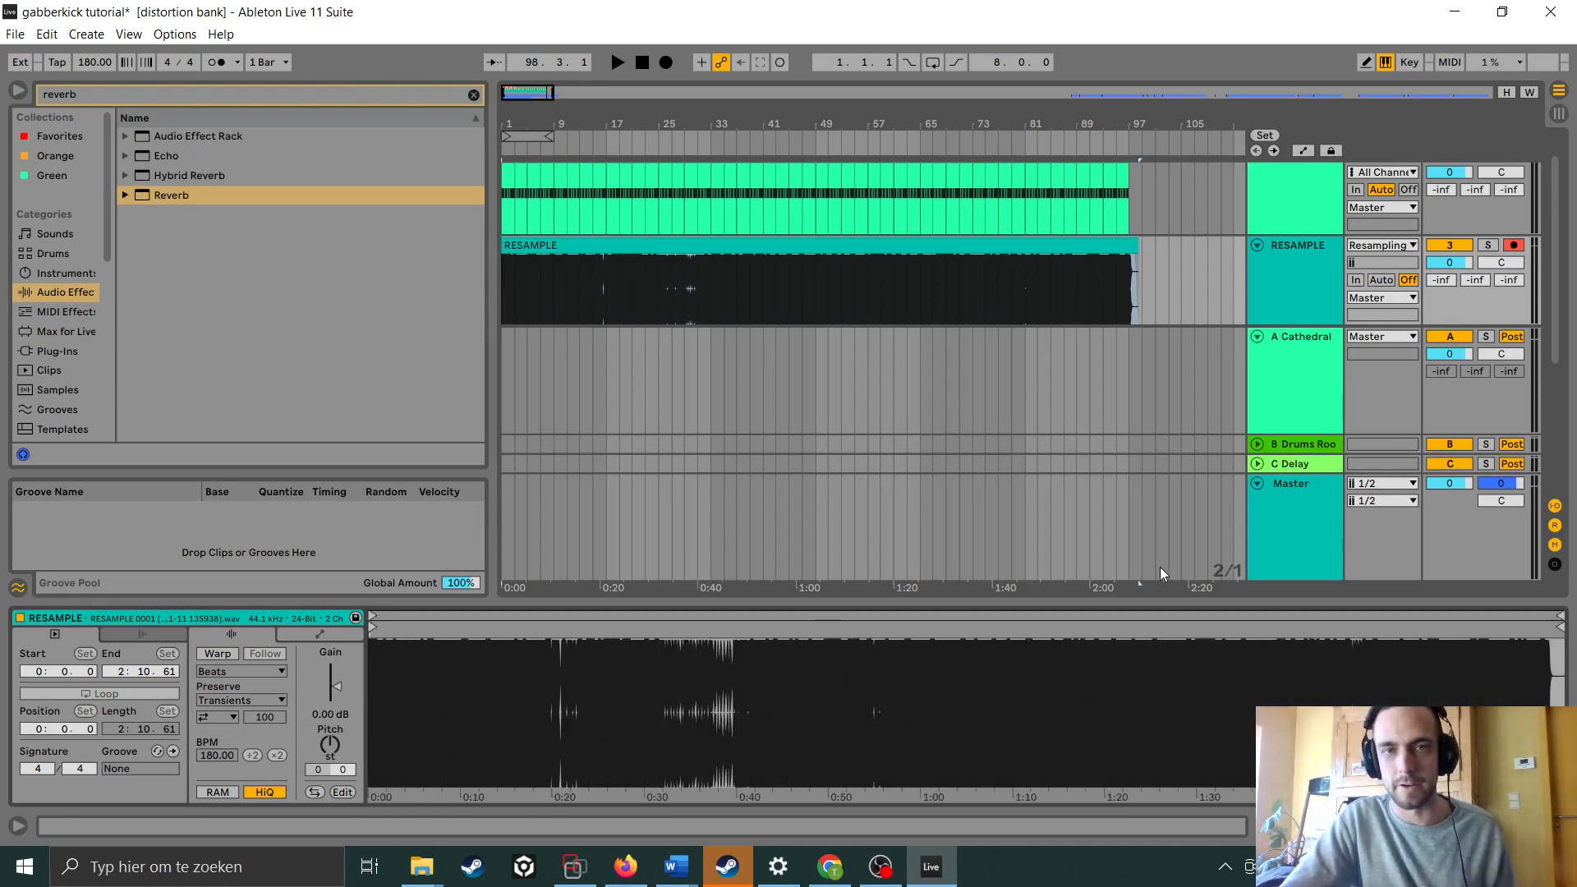
# Solo the teal RESAMPLE track and listen to the start of the recording while checking its level meter
pyautogui.click(1296, 272)
pyautogui.click(1488, 245)
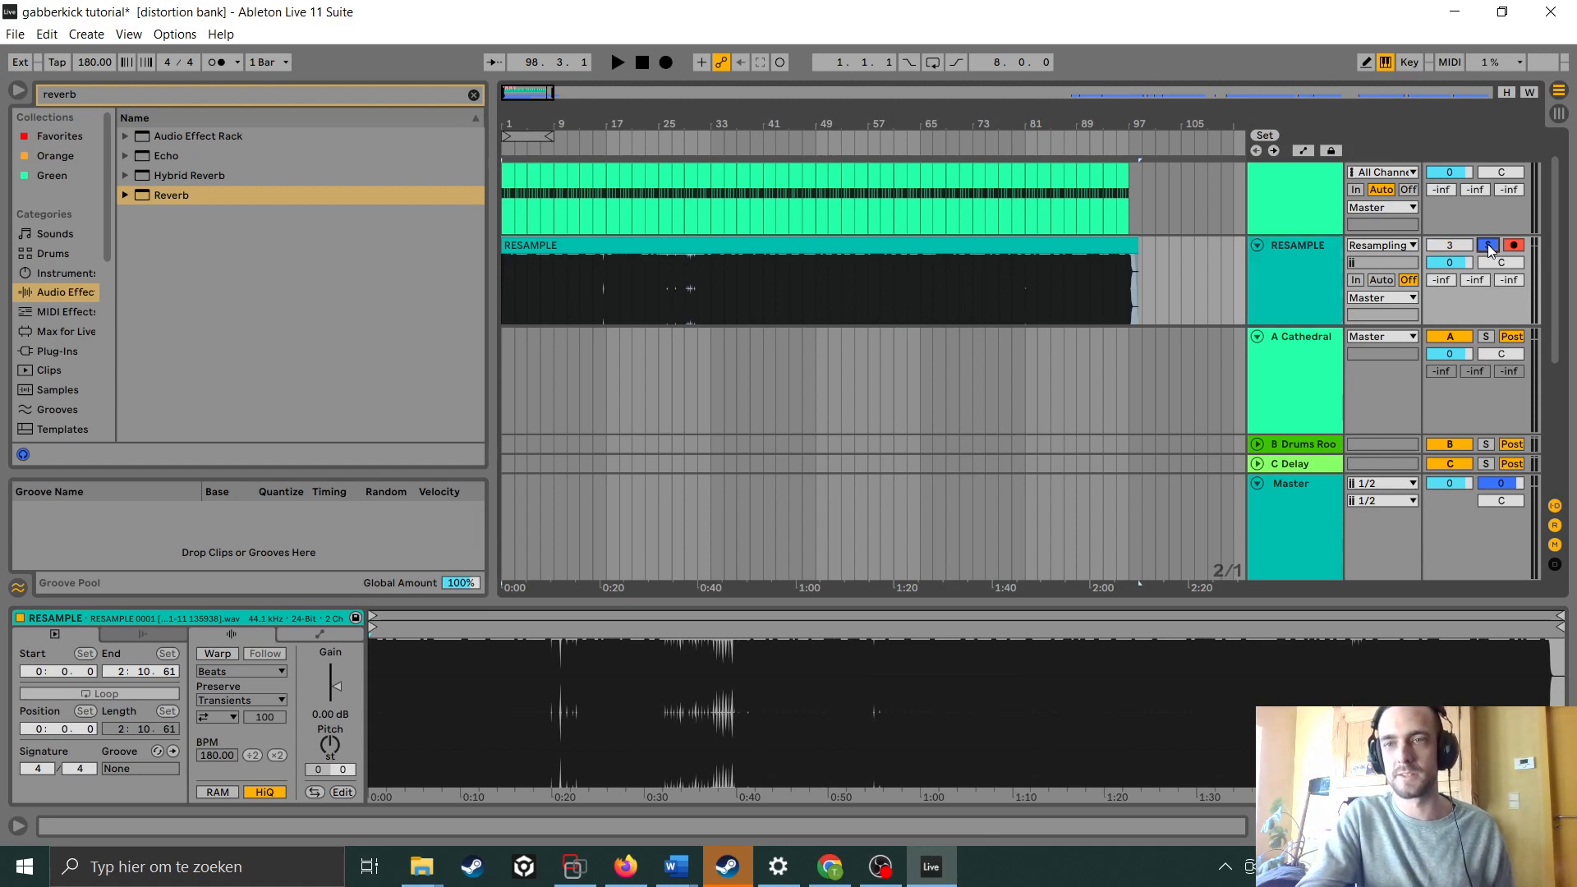
pyautogui.press('space')
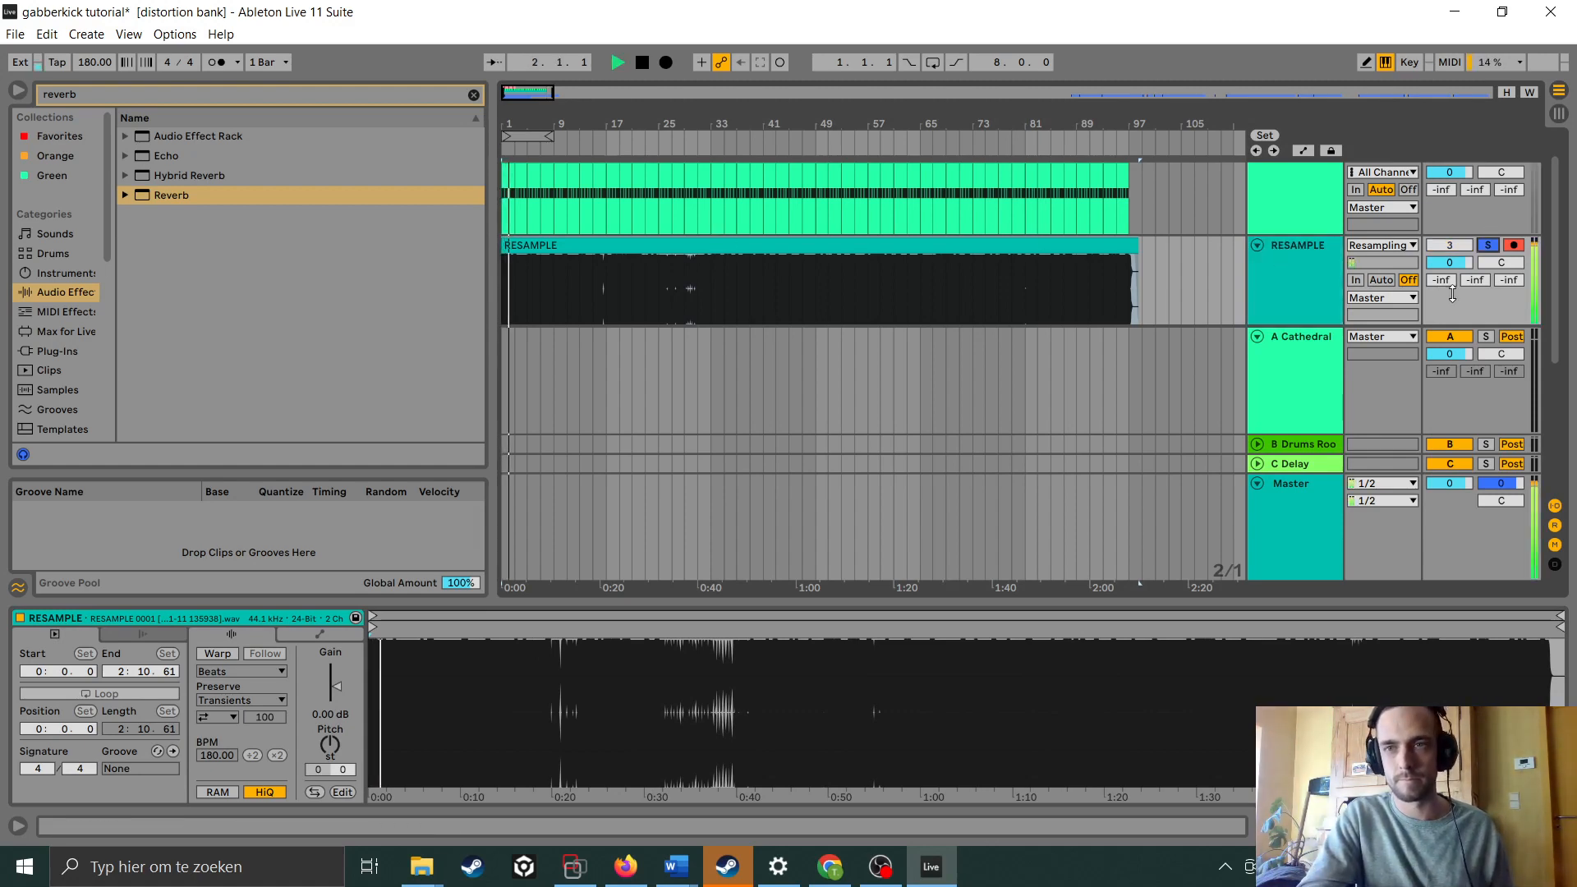
pyautogui.press('space')
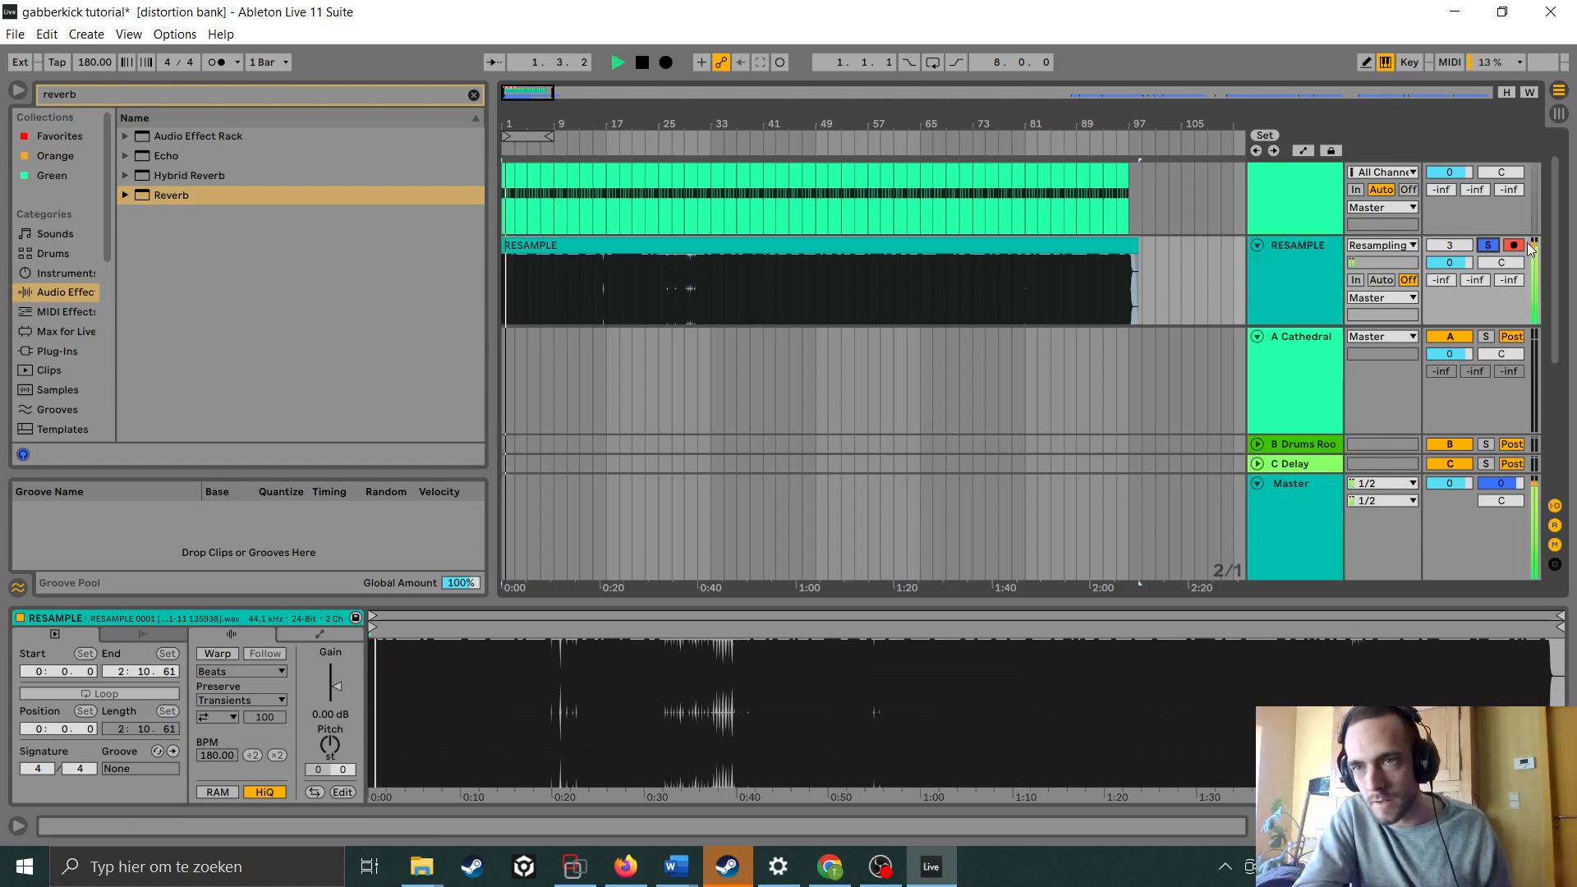
# Search the audio effects for "limi" and add a Limiter to the RESAMPLE track
pyautogui.click(1327, 284)
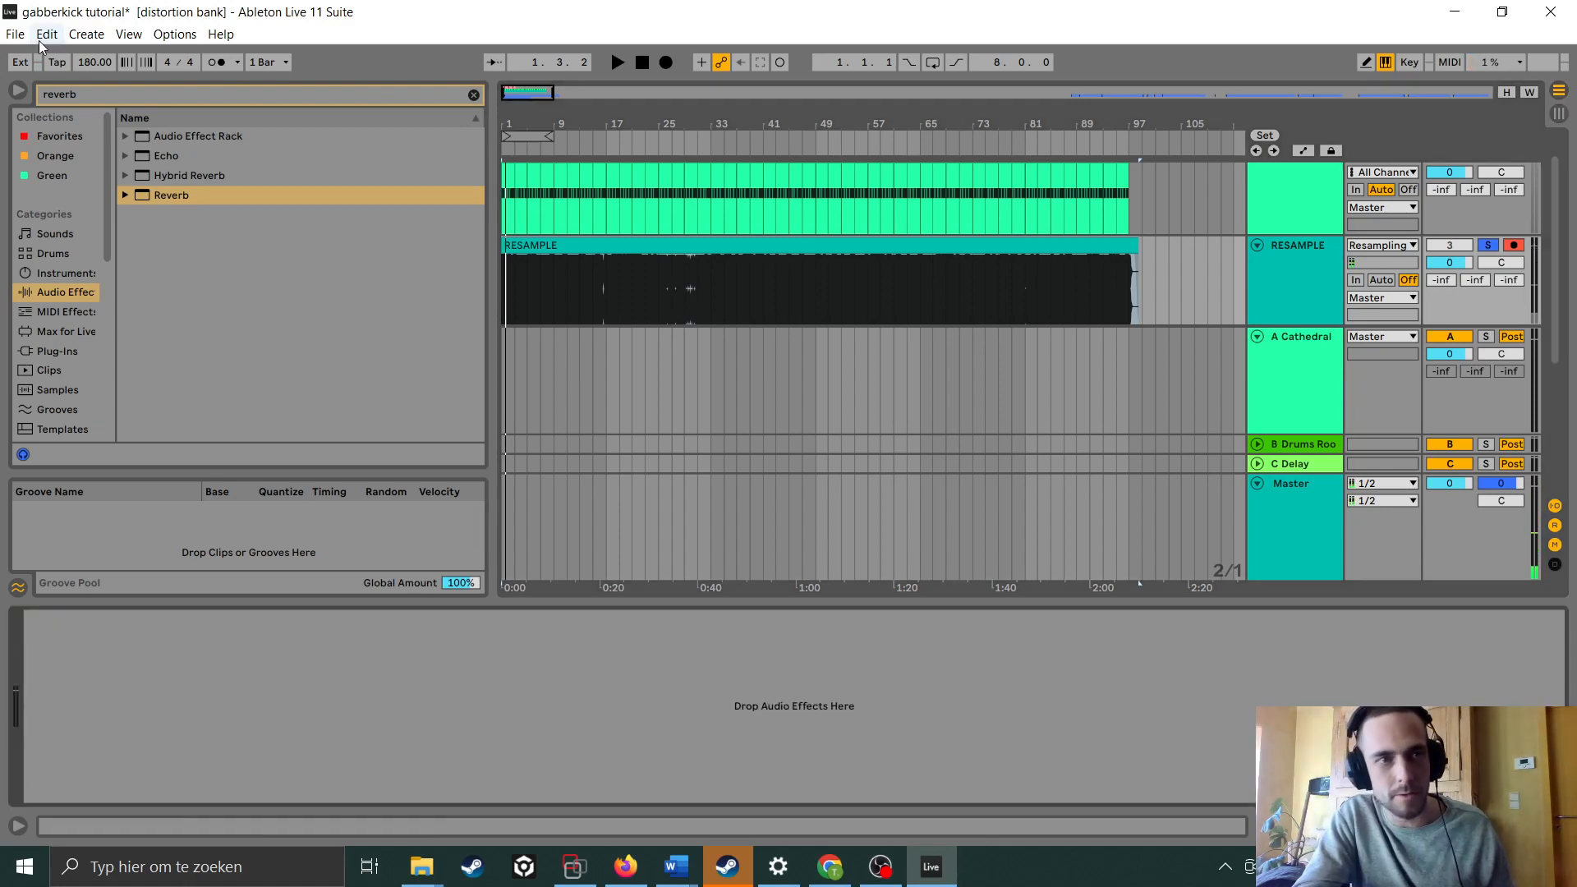
pyautogui.press('BackSpace')
pyautogui.press('BackSpace')
pyautogui.press('BackSpace')
pyautogui.press('BackSpace')
pyautogui.press('BackSpace')
pyautogui.press('BackSpace')
pyautogui.write('li')
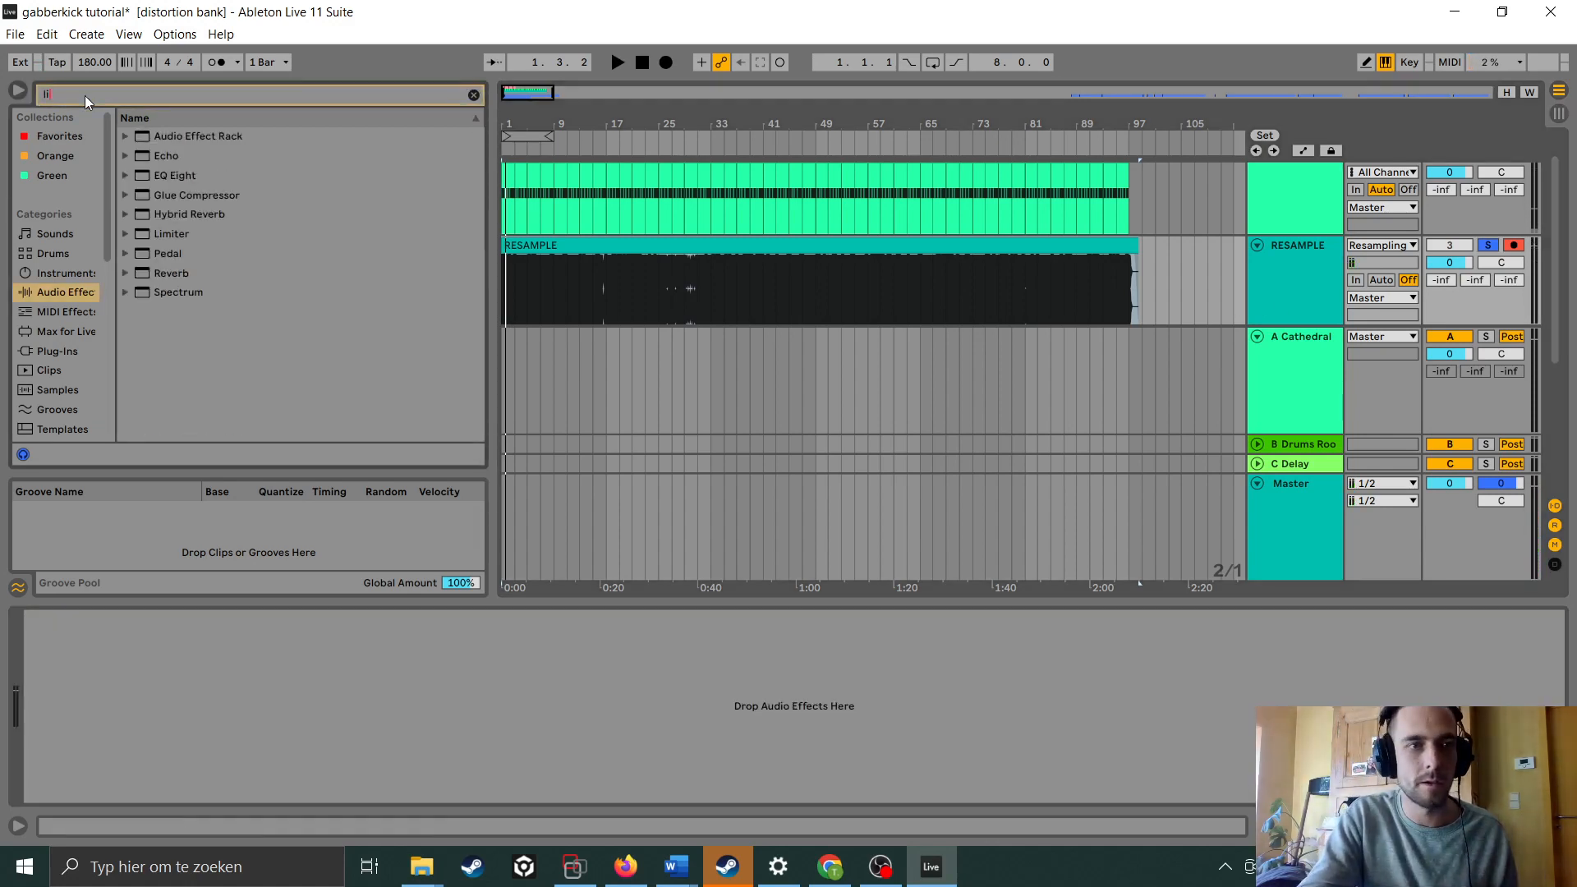
pyautogui.write('mi')
pyautogui.moveTo(165, 184); pyautogui.dragTo(210, 771)
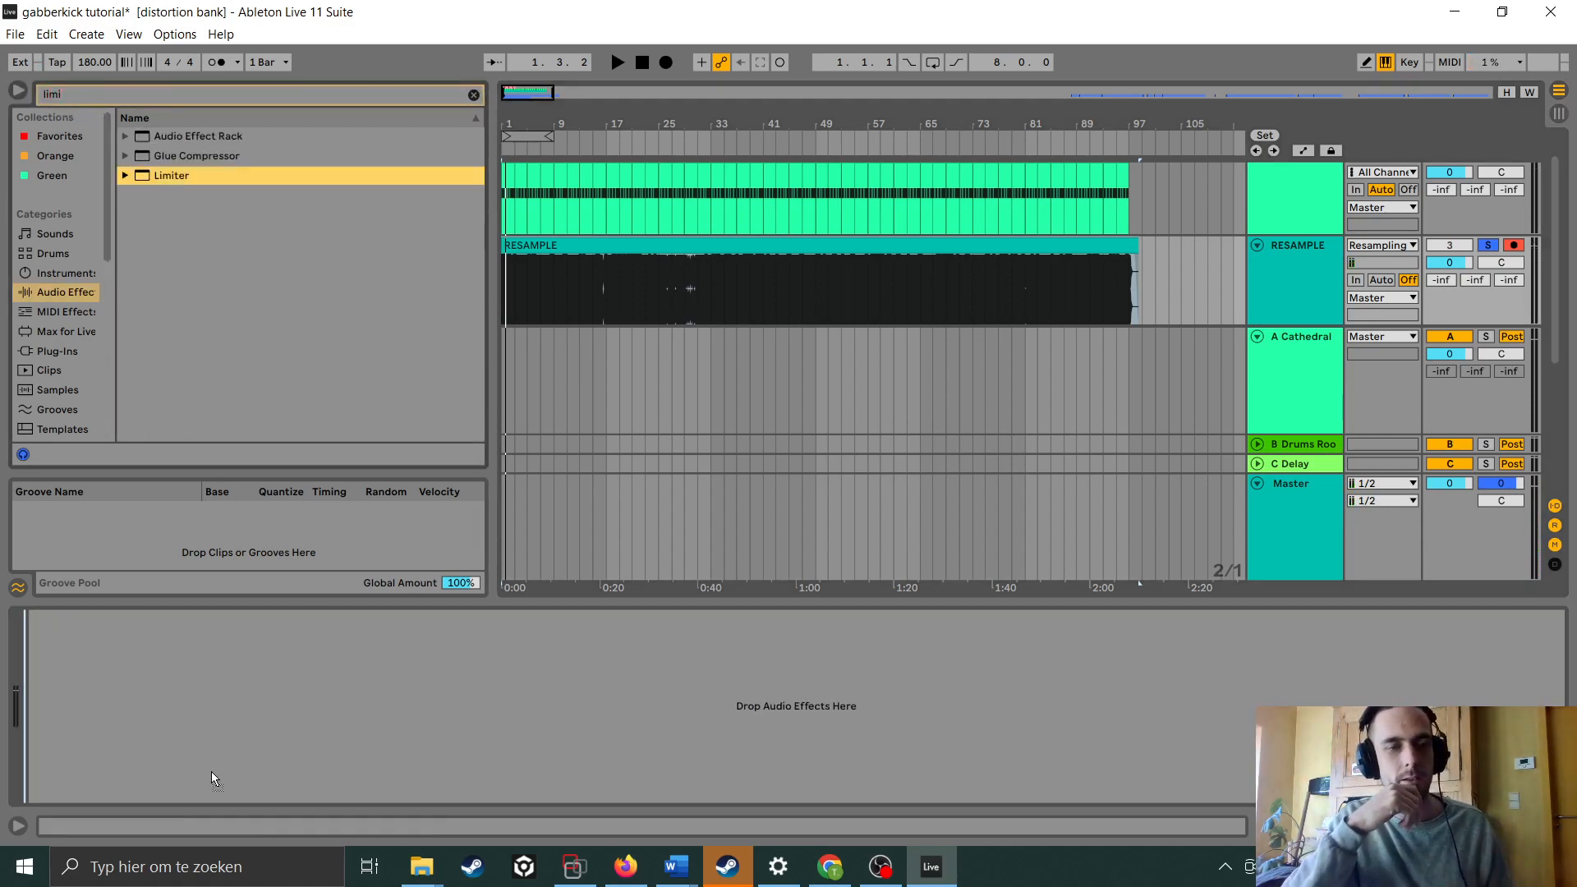
# Set the Limiter's gain to -3.00 dB while listening to the RESAMPLE track
pyautogui.press('space')
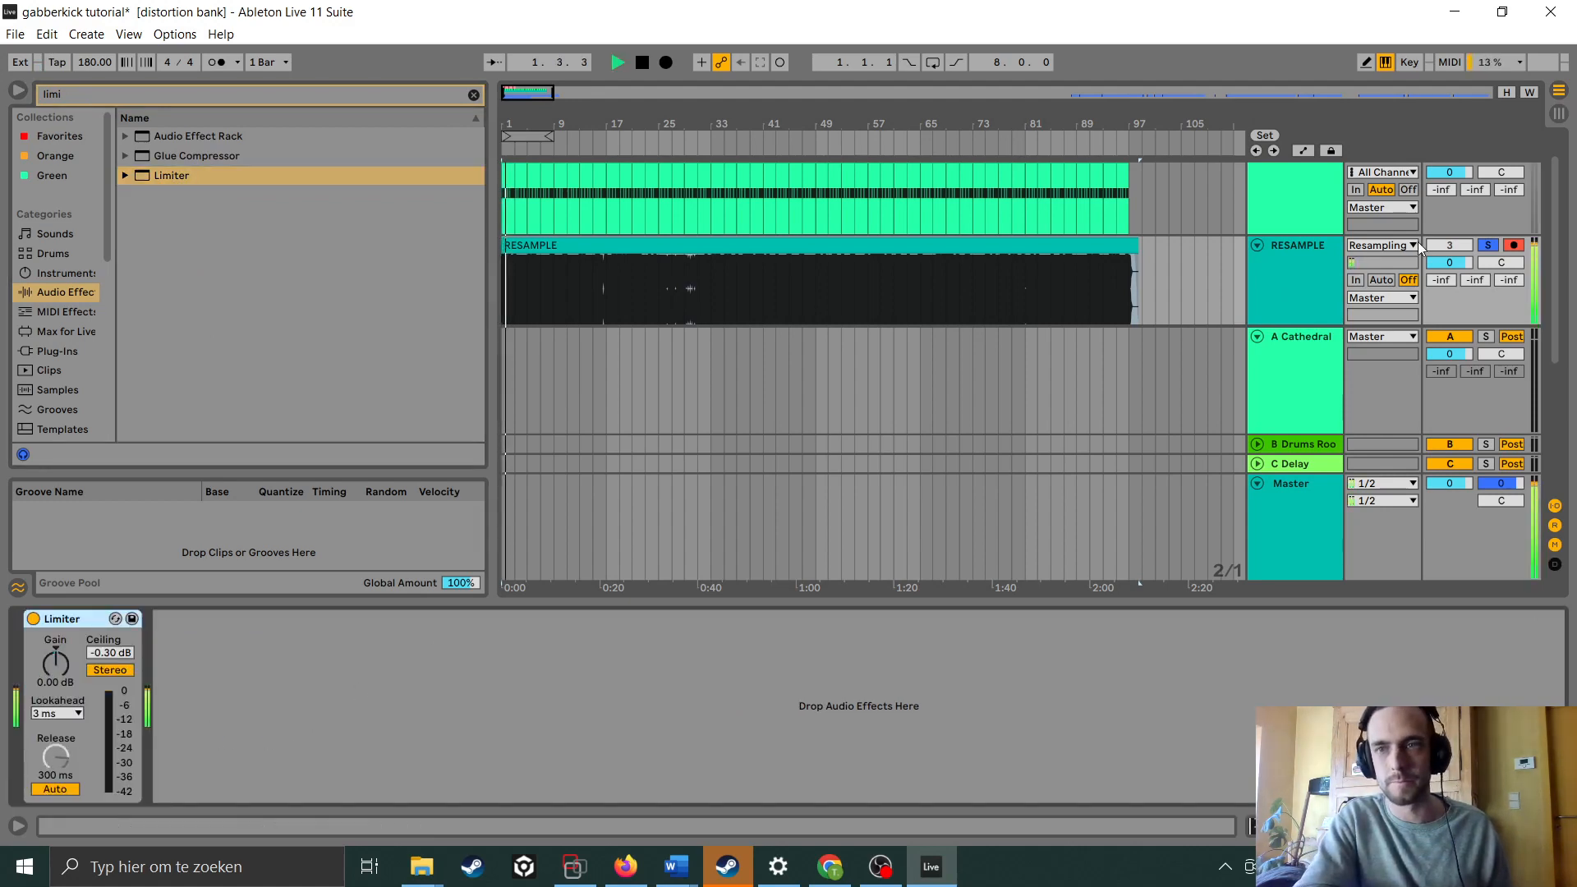
pyautogui.moveTo(58, 665); pyautogui.dragTo(61, 678)
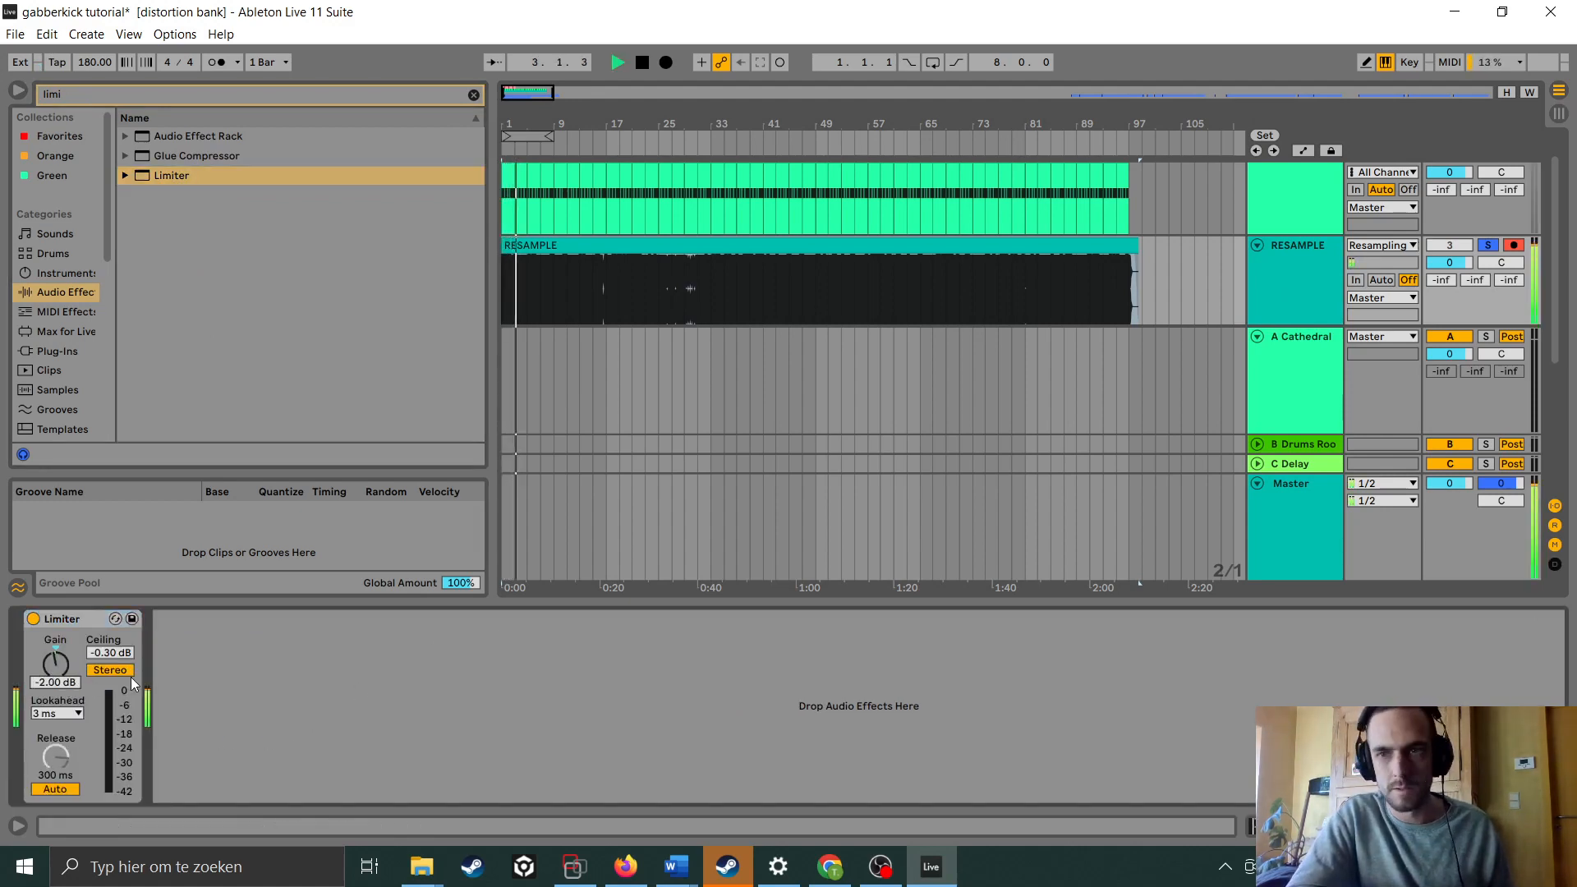
pyautogui.press('Down')
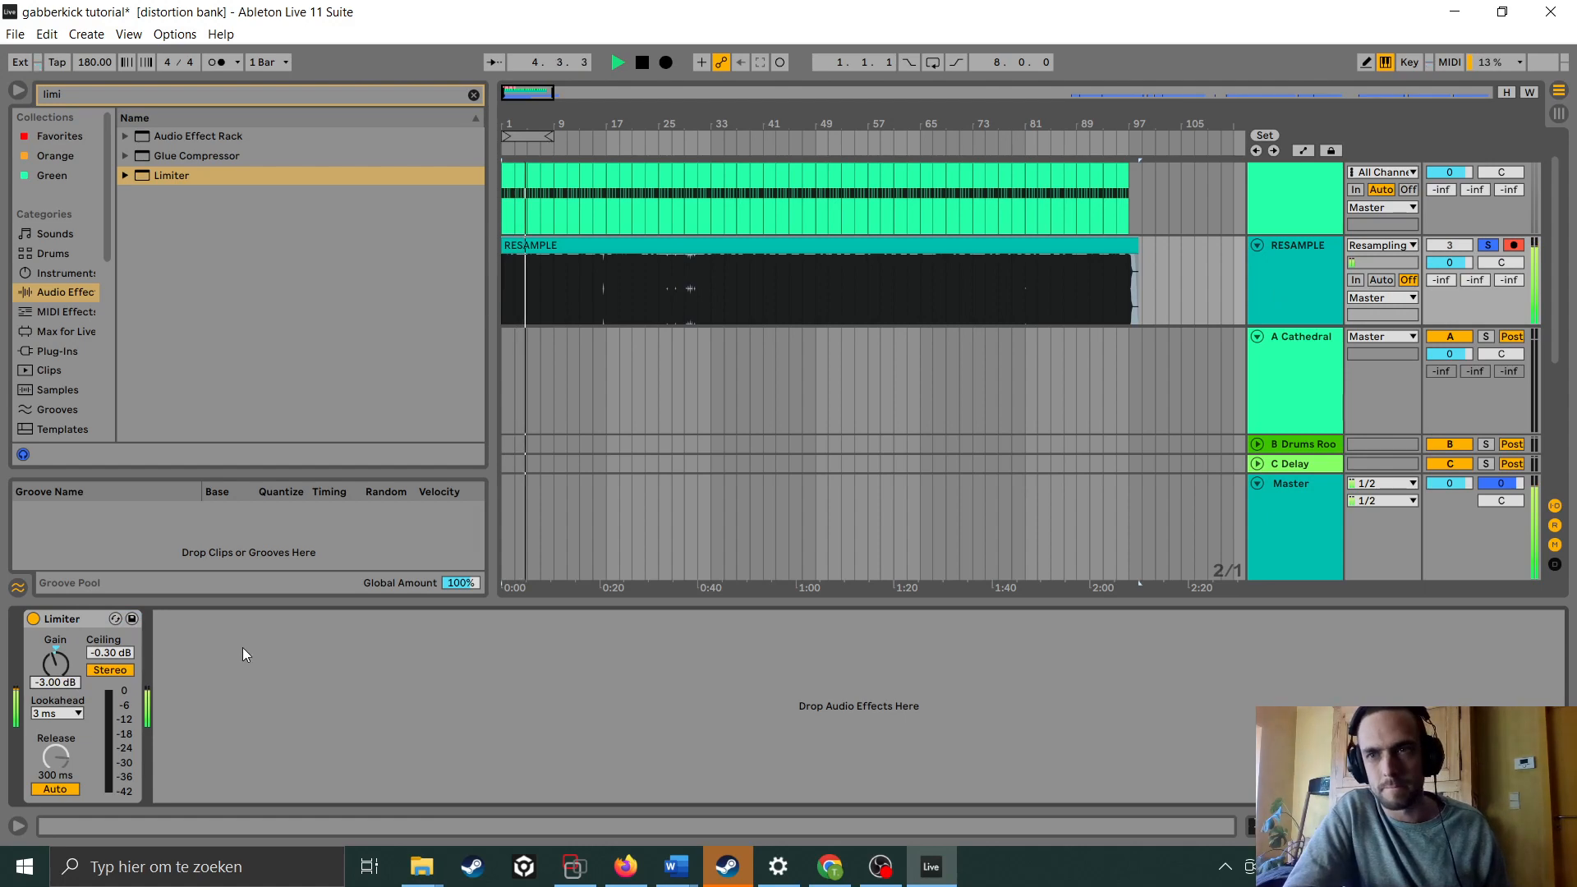
pyautogui.press('space')
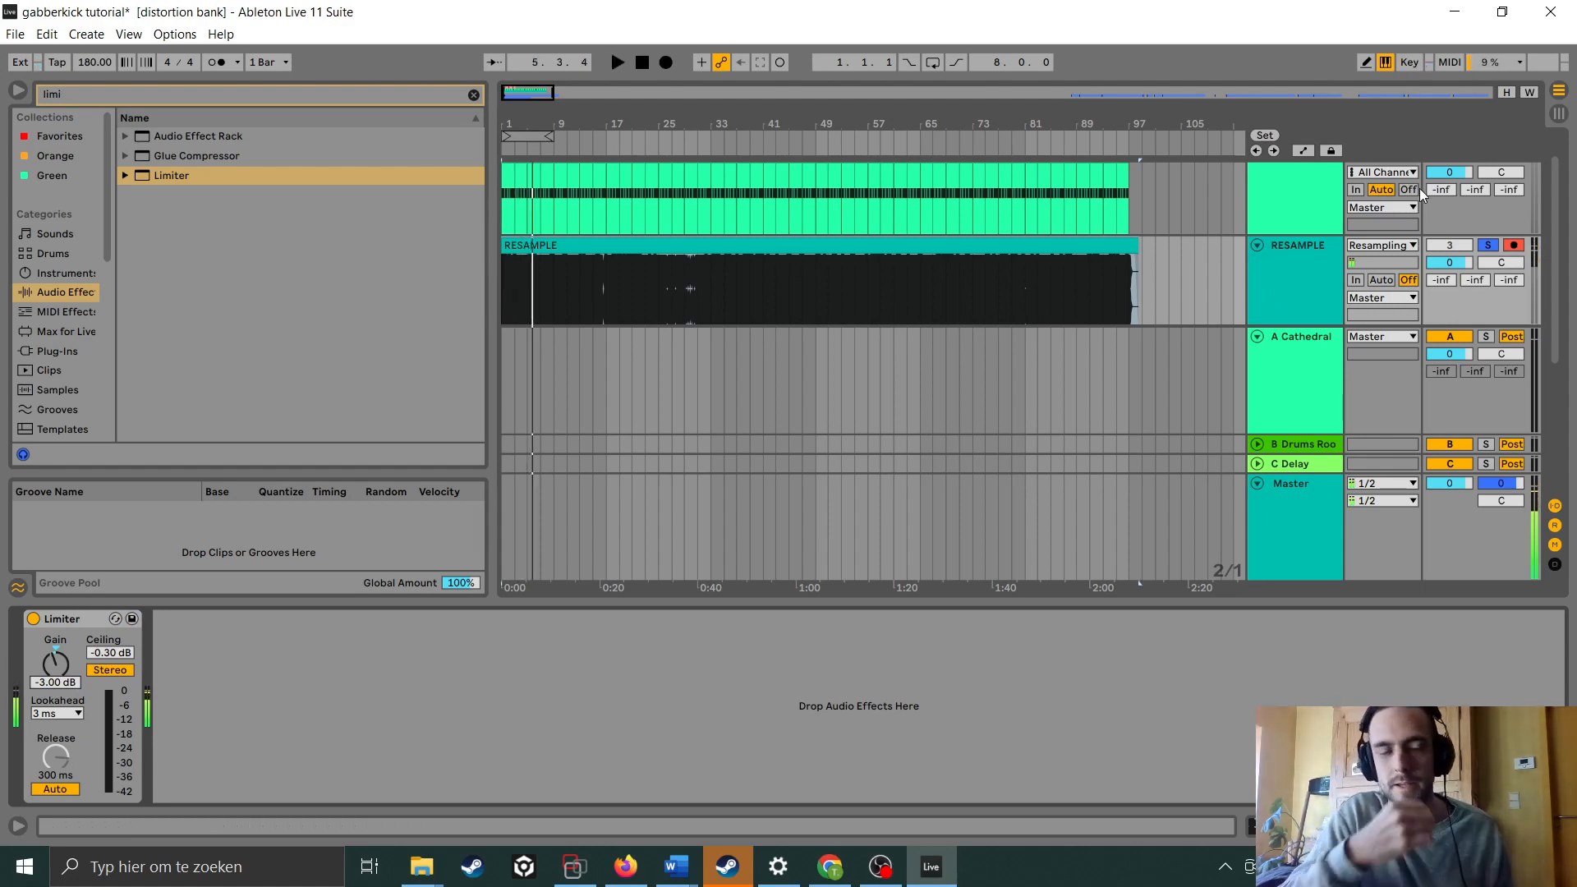
# Solo the green 909 core kick track and listen to it from around bar 19 as a reference
pyautogui.scroll(2, 1418, 213)
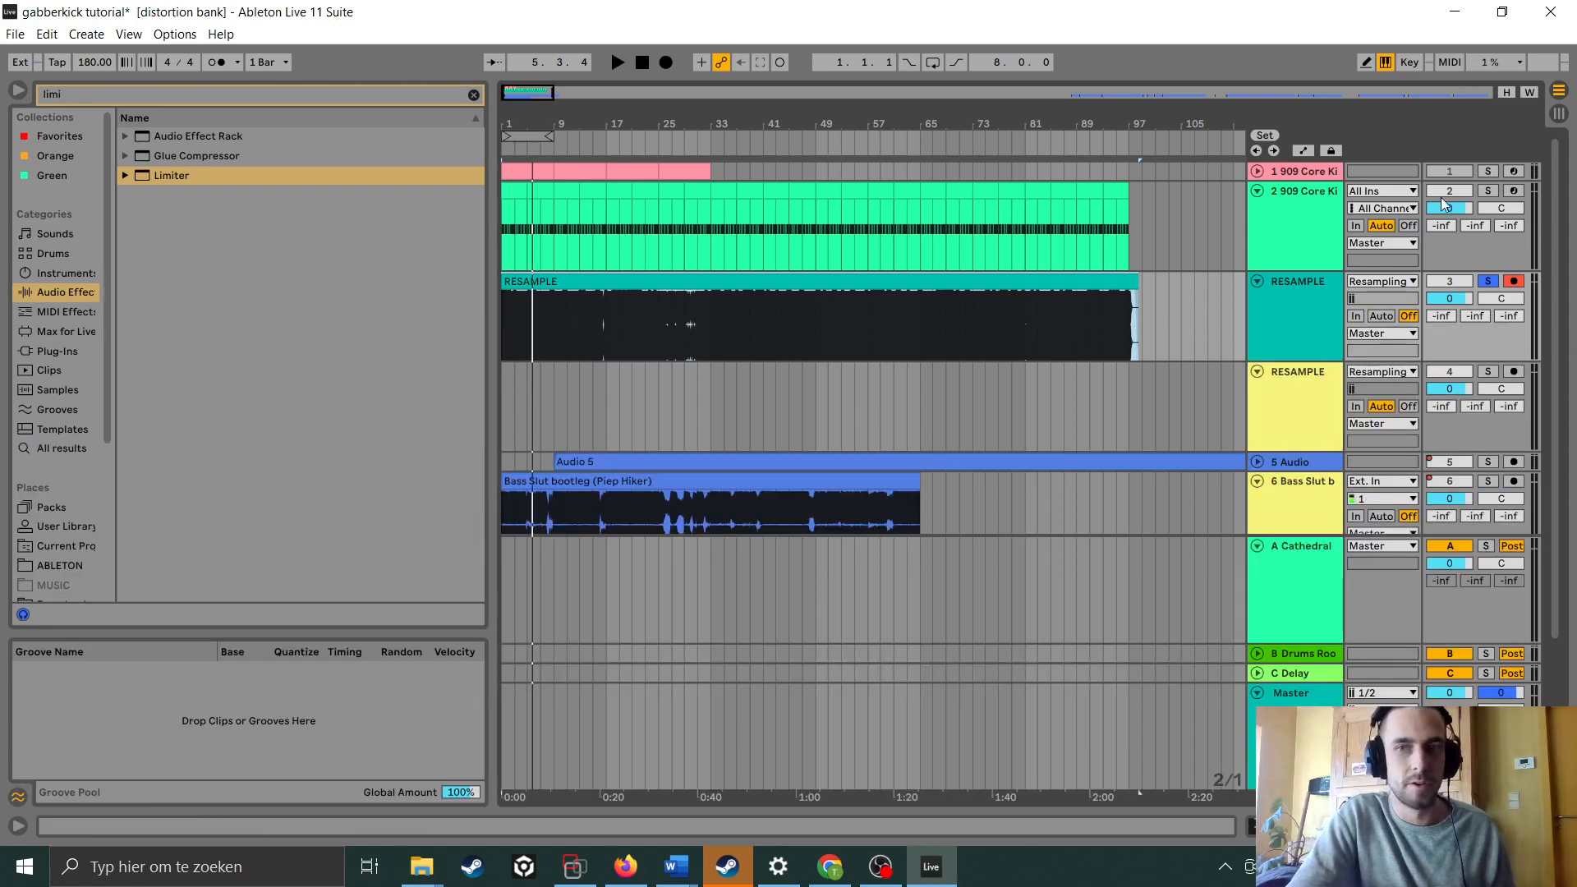
pyautogui.click(1488, 191)
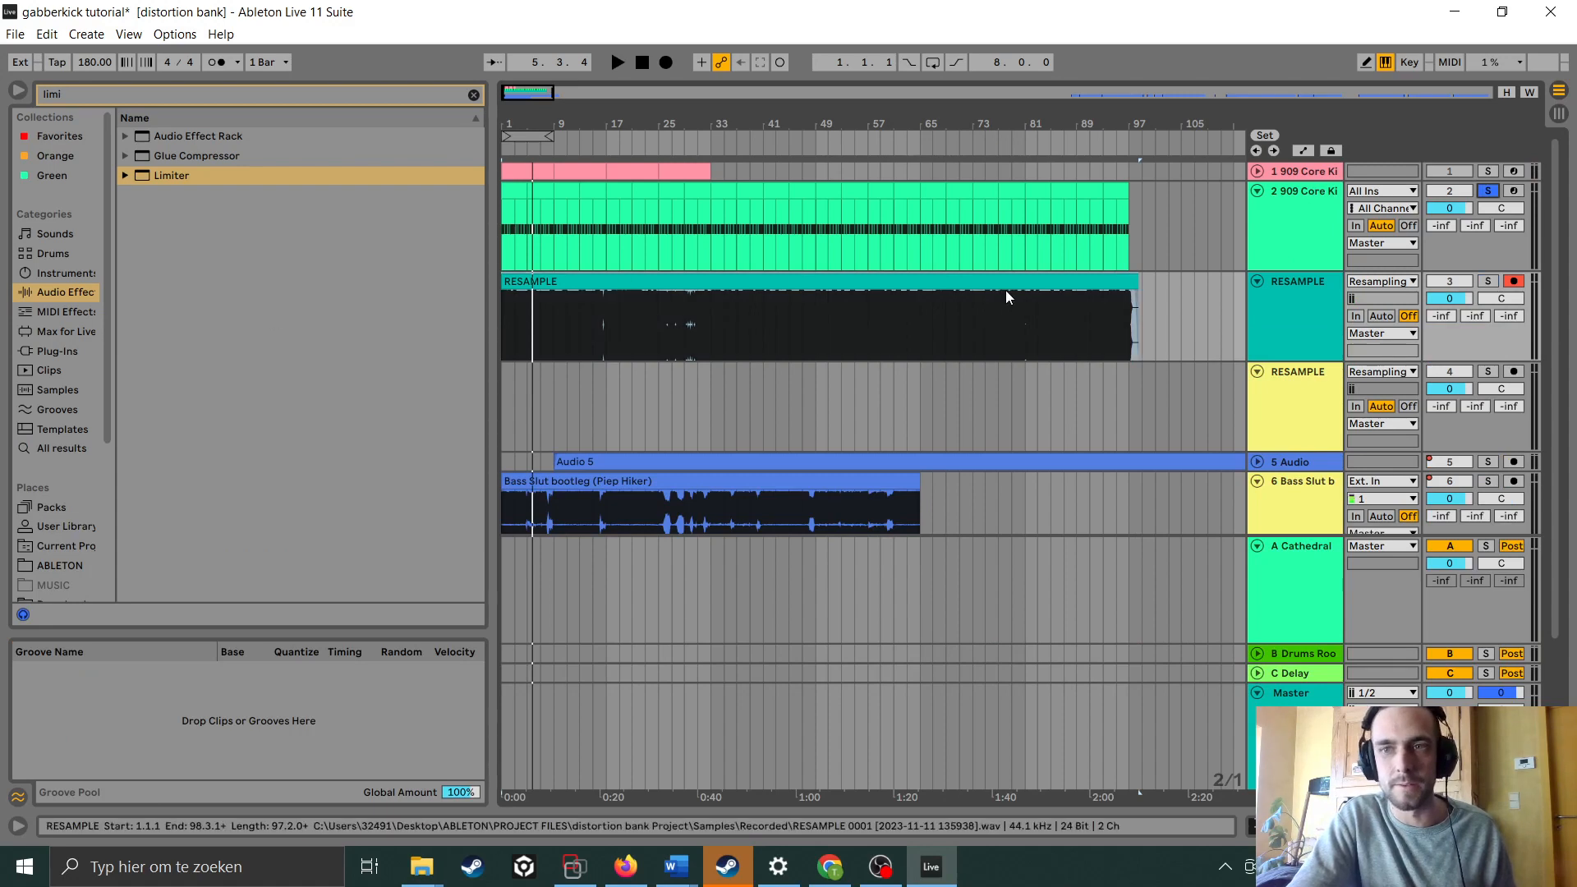
pyautogui.click(623, 240)
pyautogui.press('space')
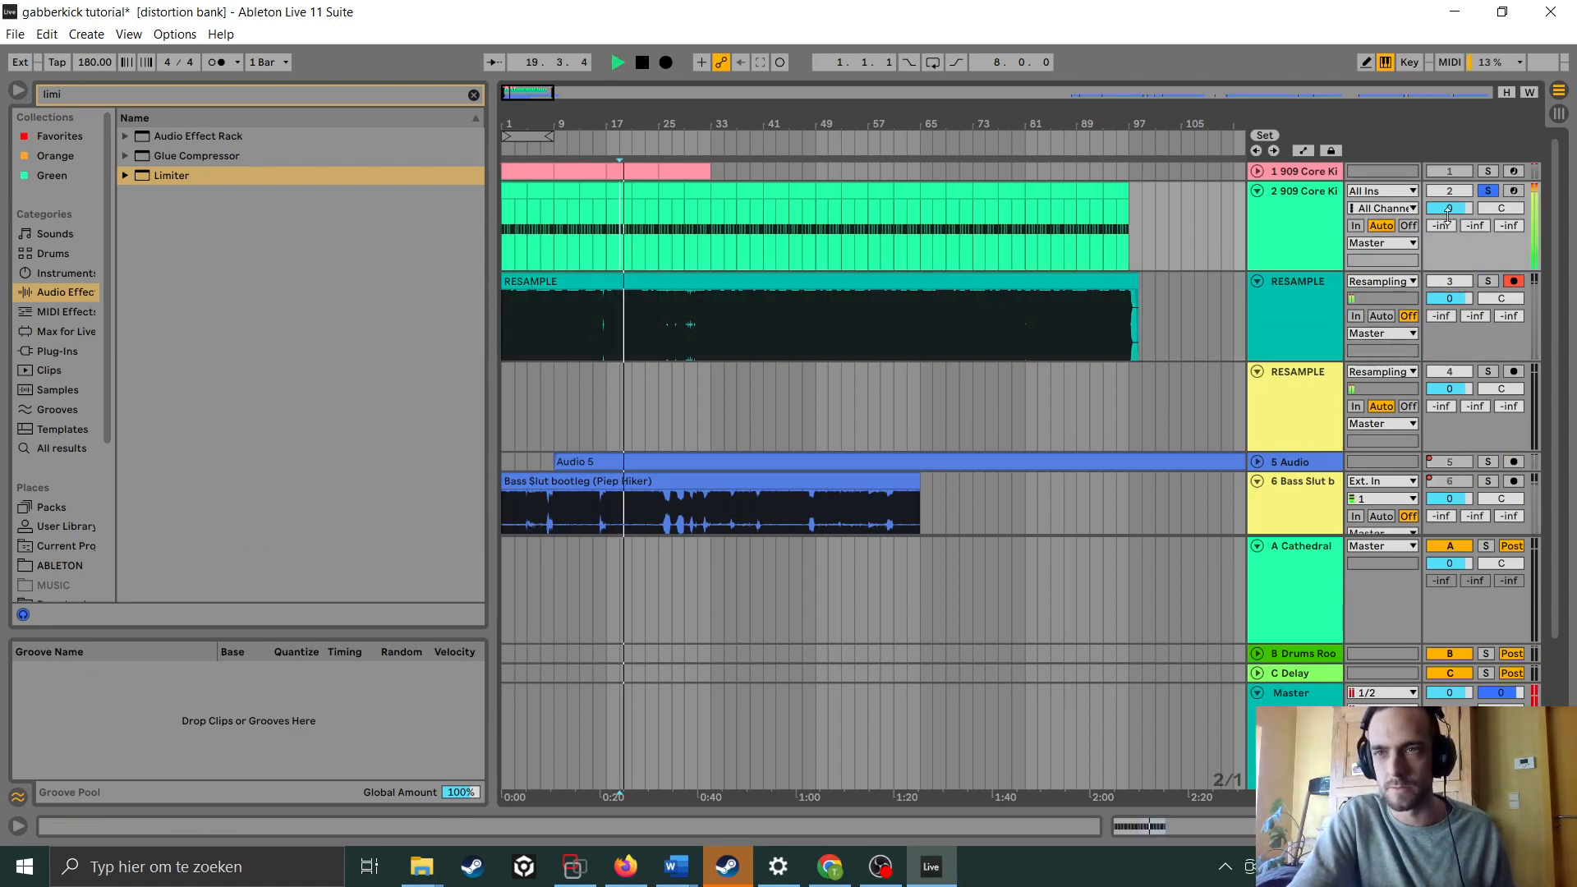
pyautogui.press('space')
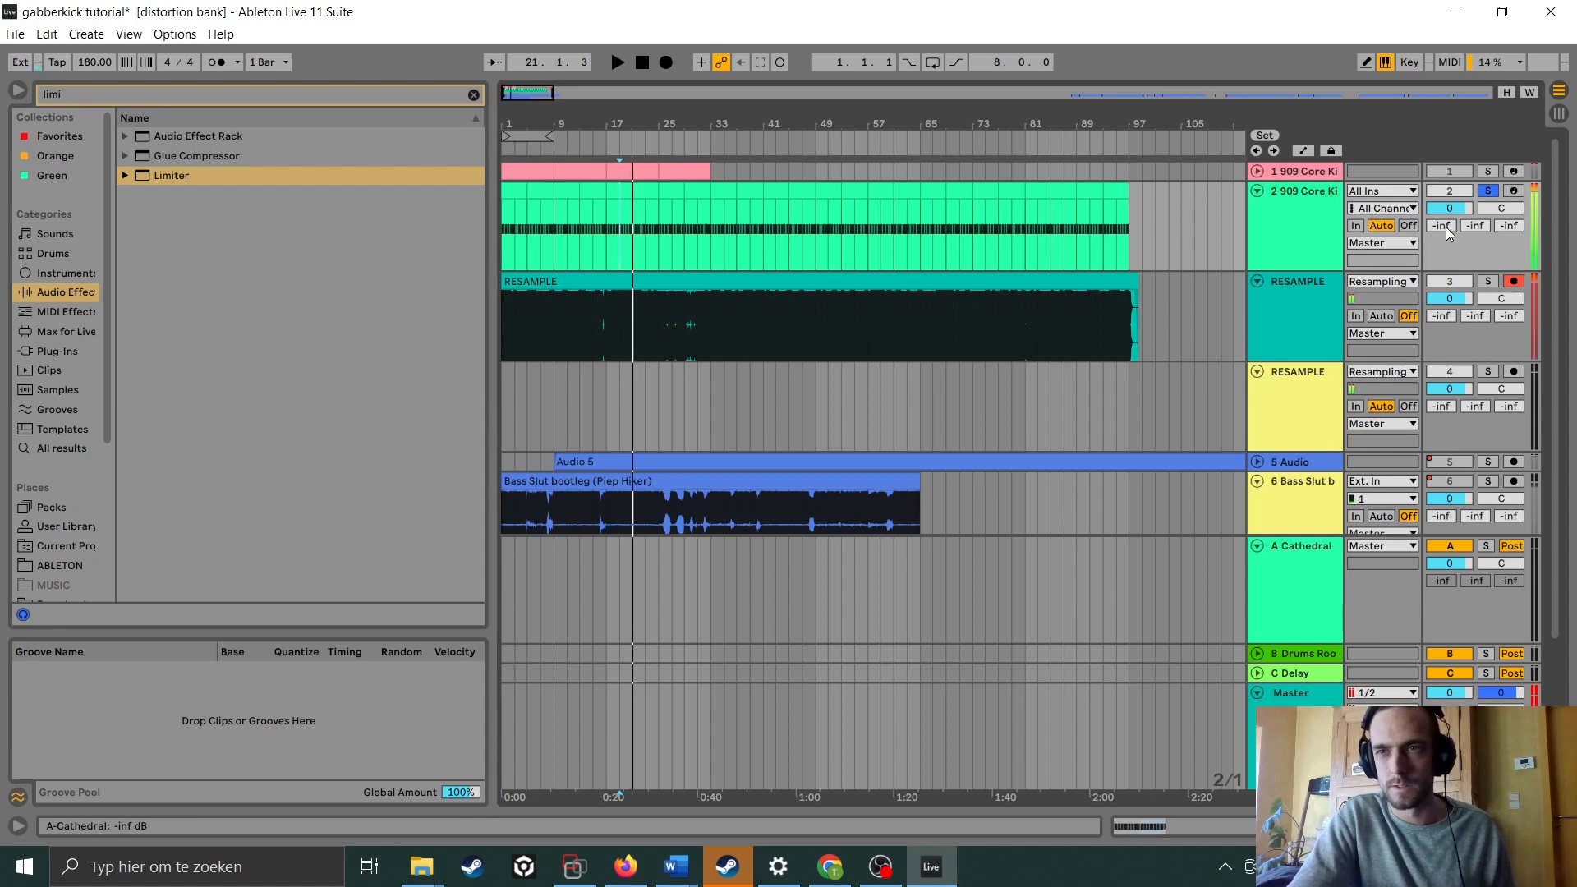
# Solo the teal RESAMPLE track, disarm its recording, and listen to the same passage from bar 19
pyautogui.click(1487, 281)
pyautogui.click(619, 326)
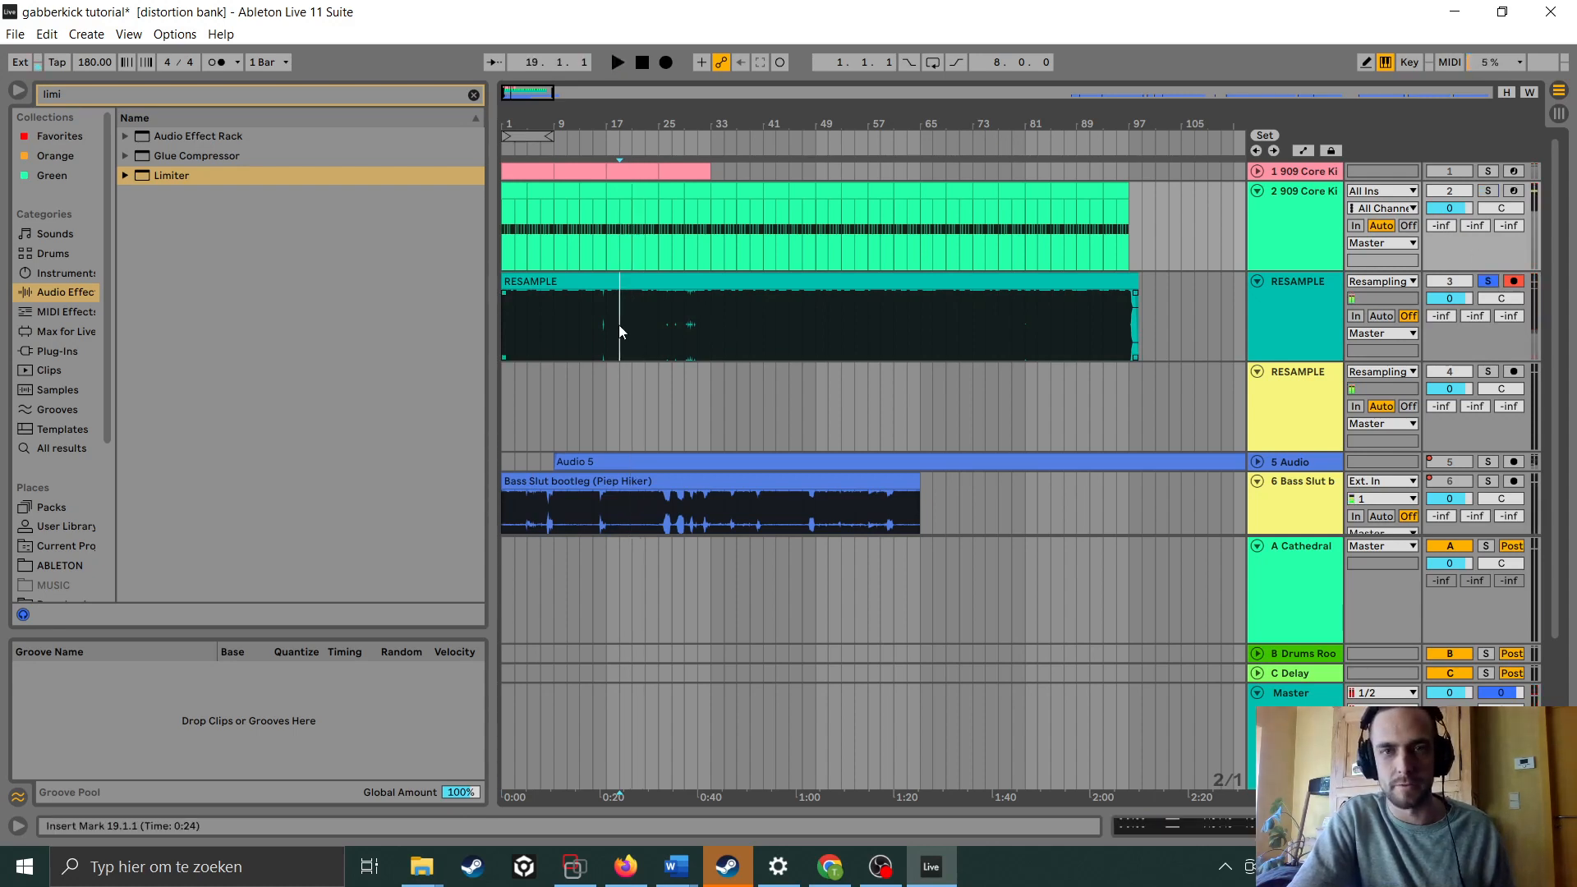
pyautogui.click(1514, 281)
pyautogui.press('space')
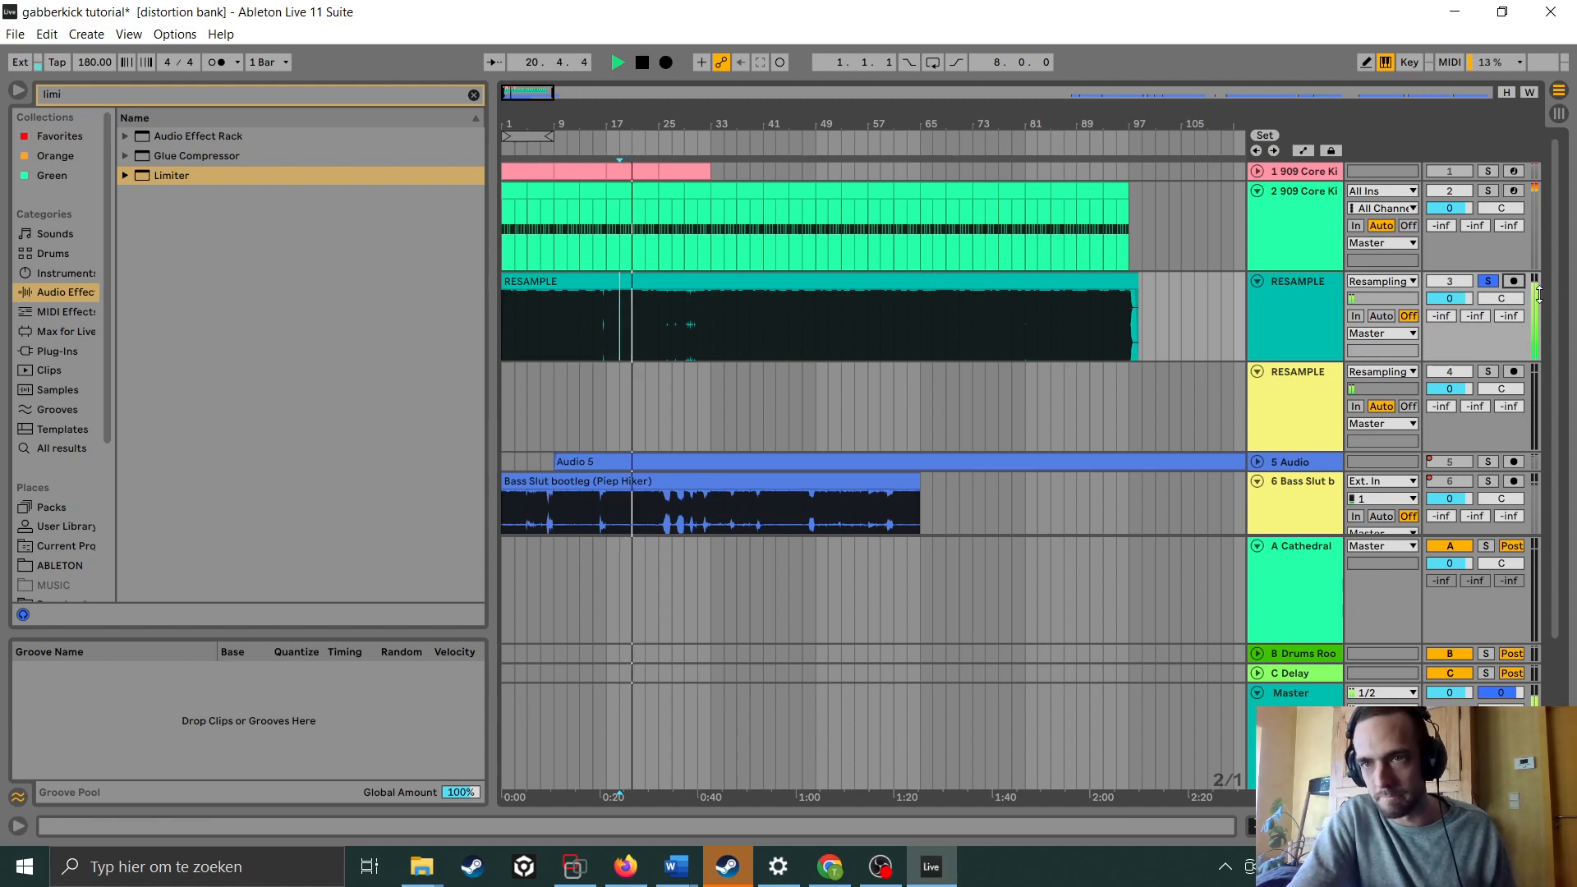
pyautogui.press('space')
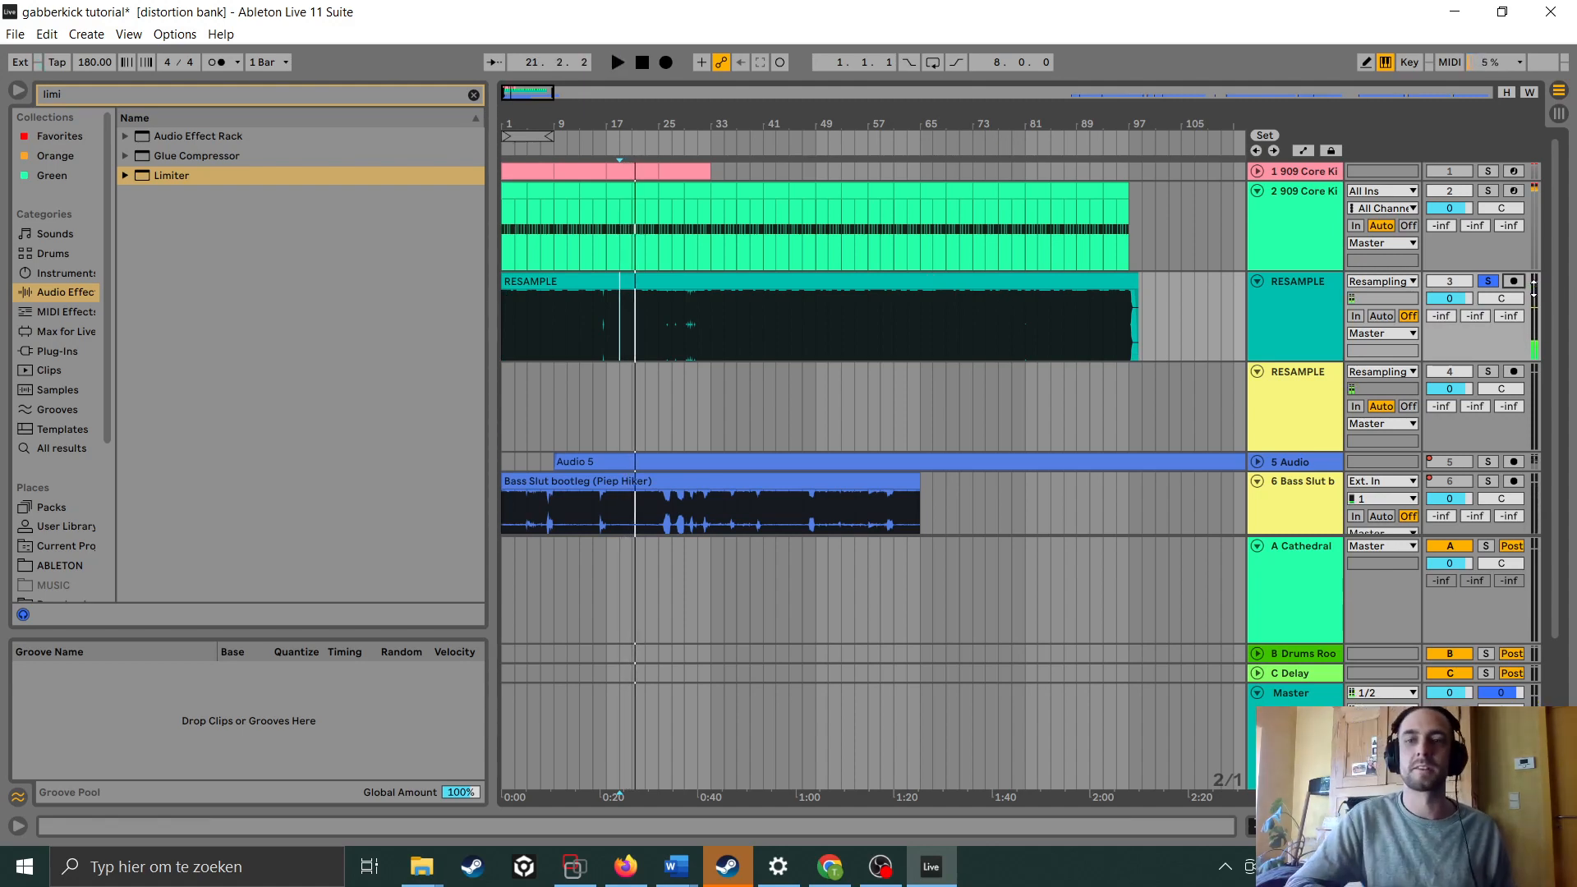
# Search the audio effects for "reverb" and add a Reverb after the Limiter on the teal RESAMPLE track
pyautogui.doubleClick(1307, 305)
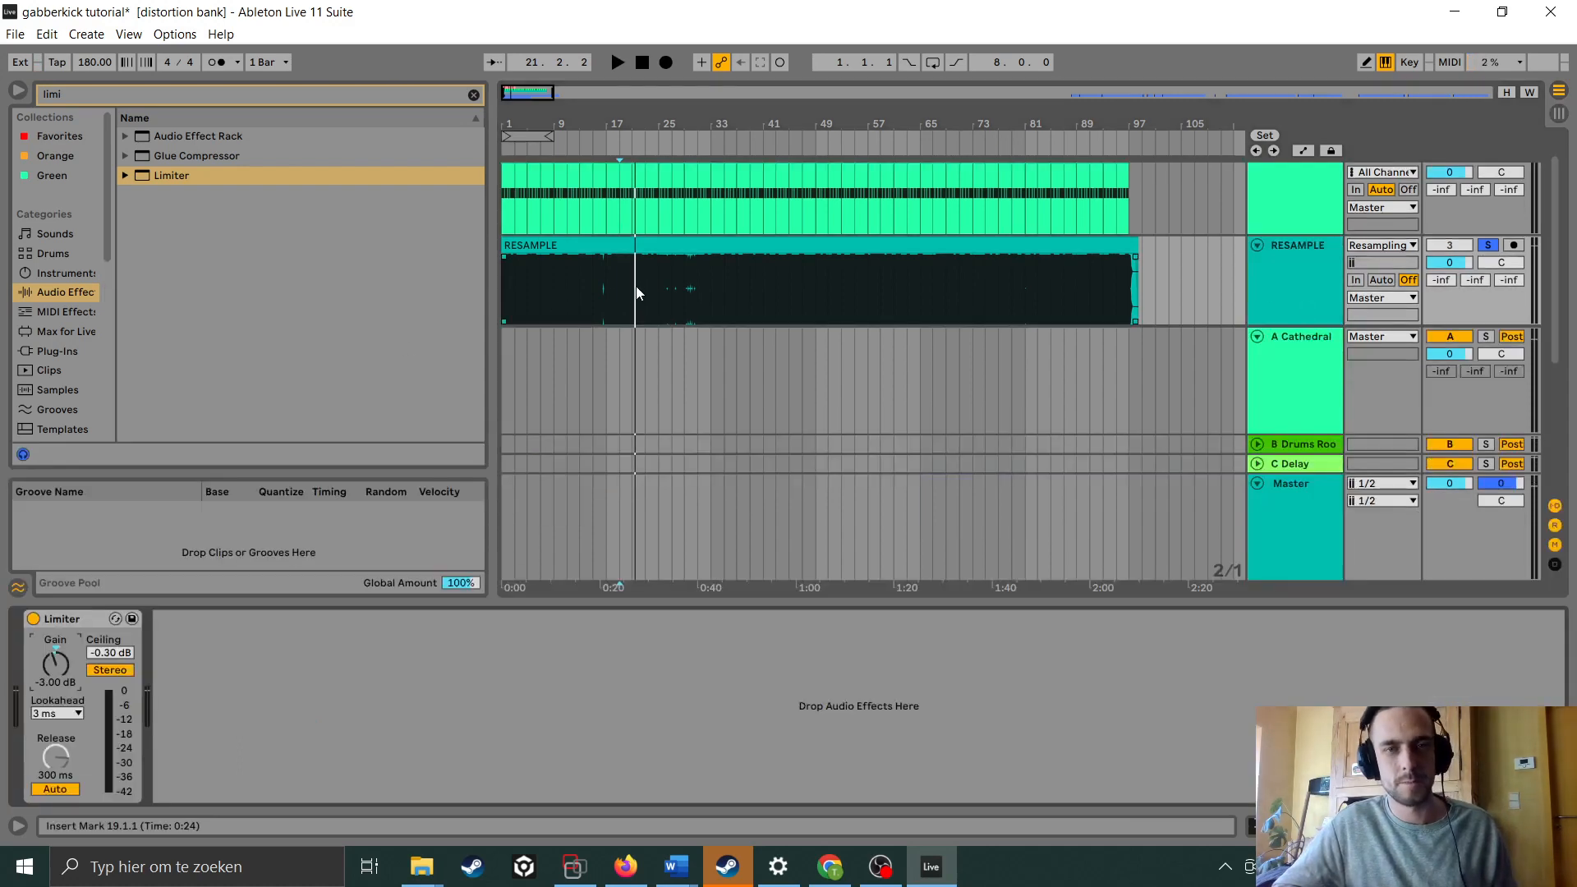
pyautogui.click(474, 95)
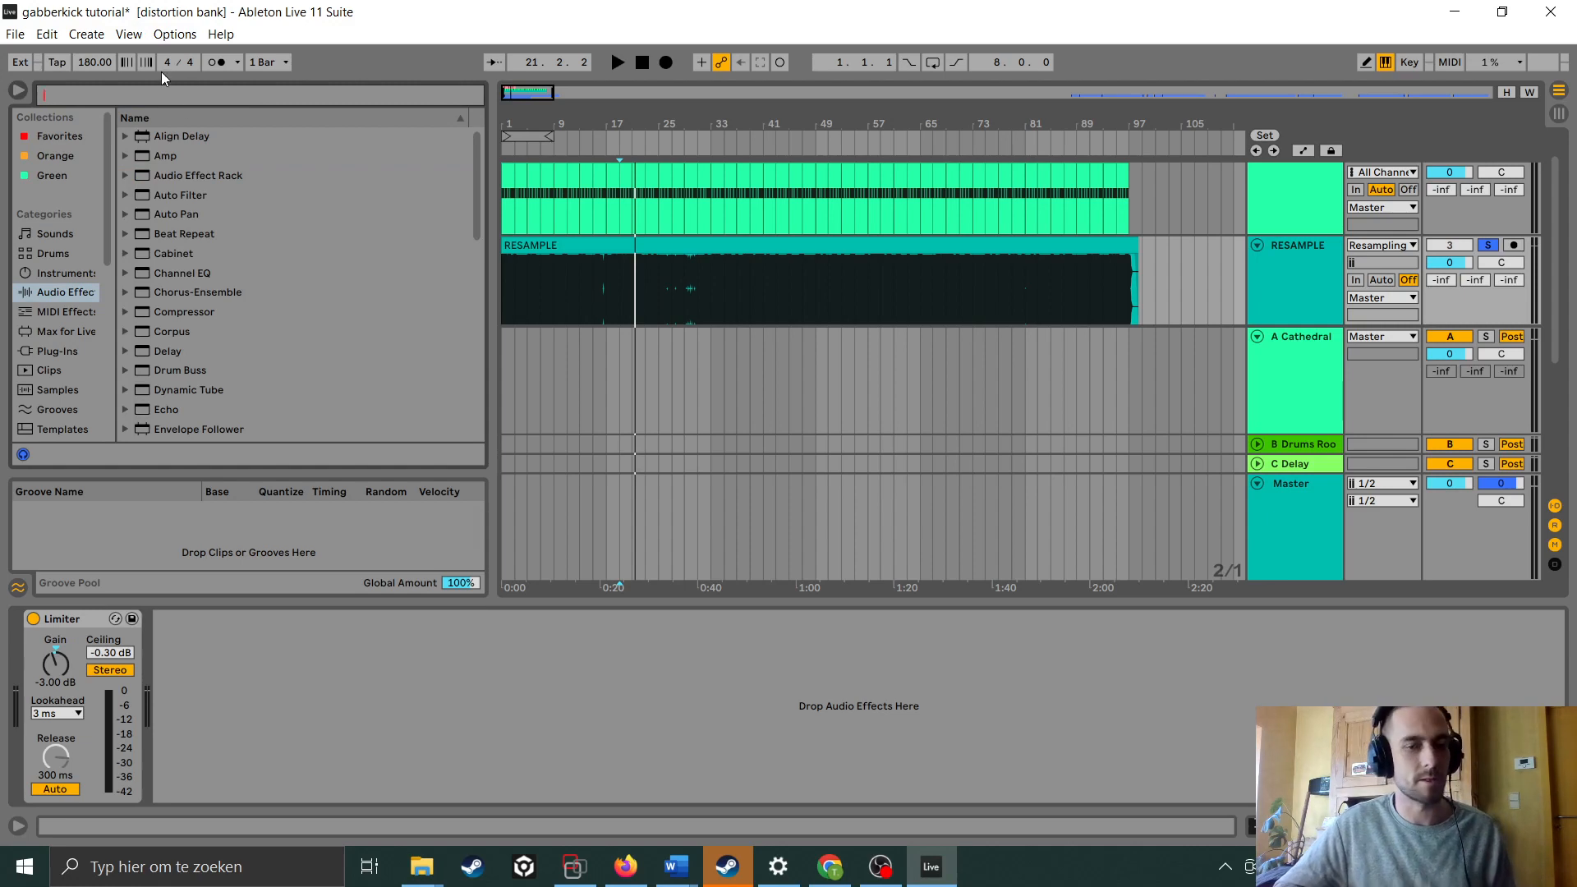
pyautogui.write('reverb')
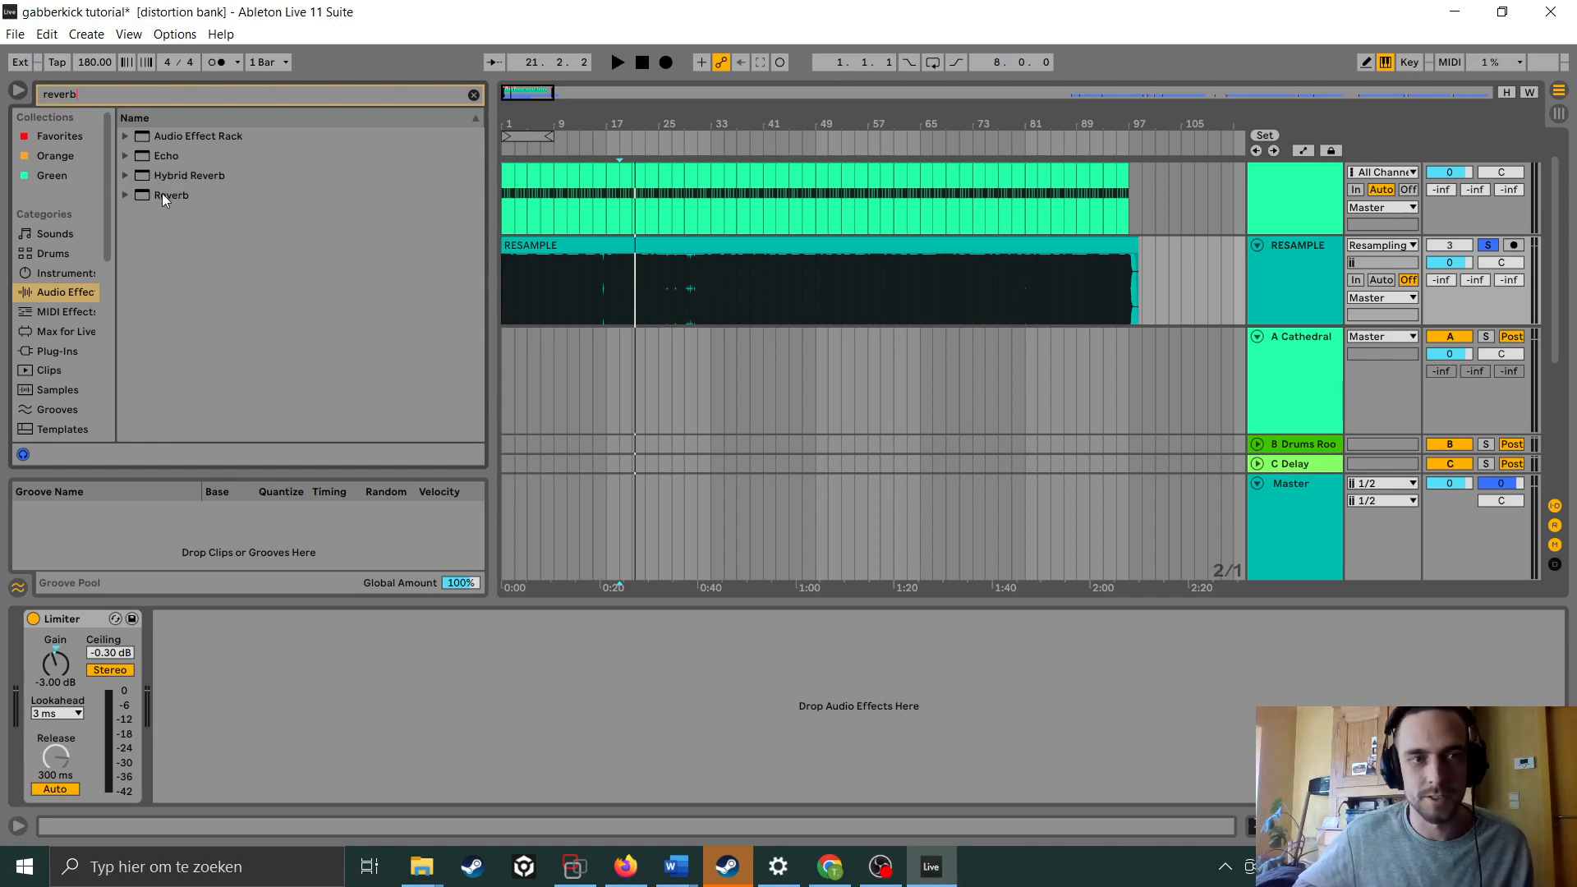
pyautogui.moveTo(170, 194); pyautogui.dragTo(239, 253)
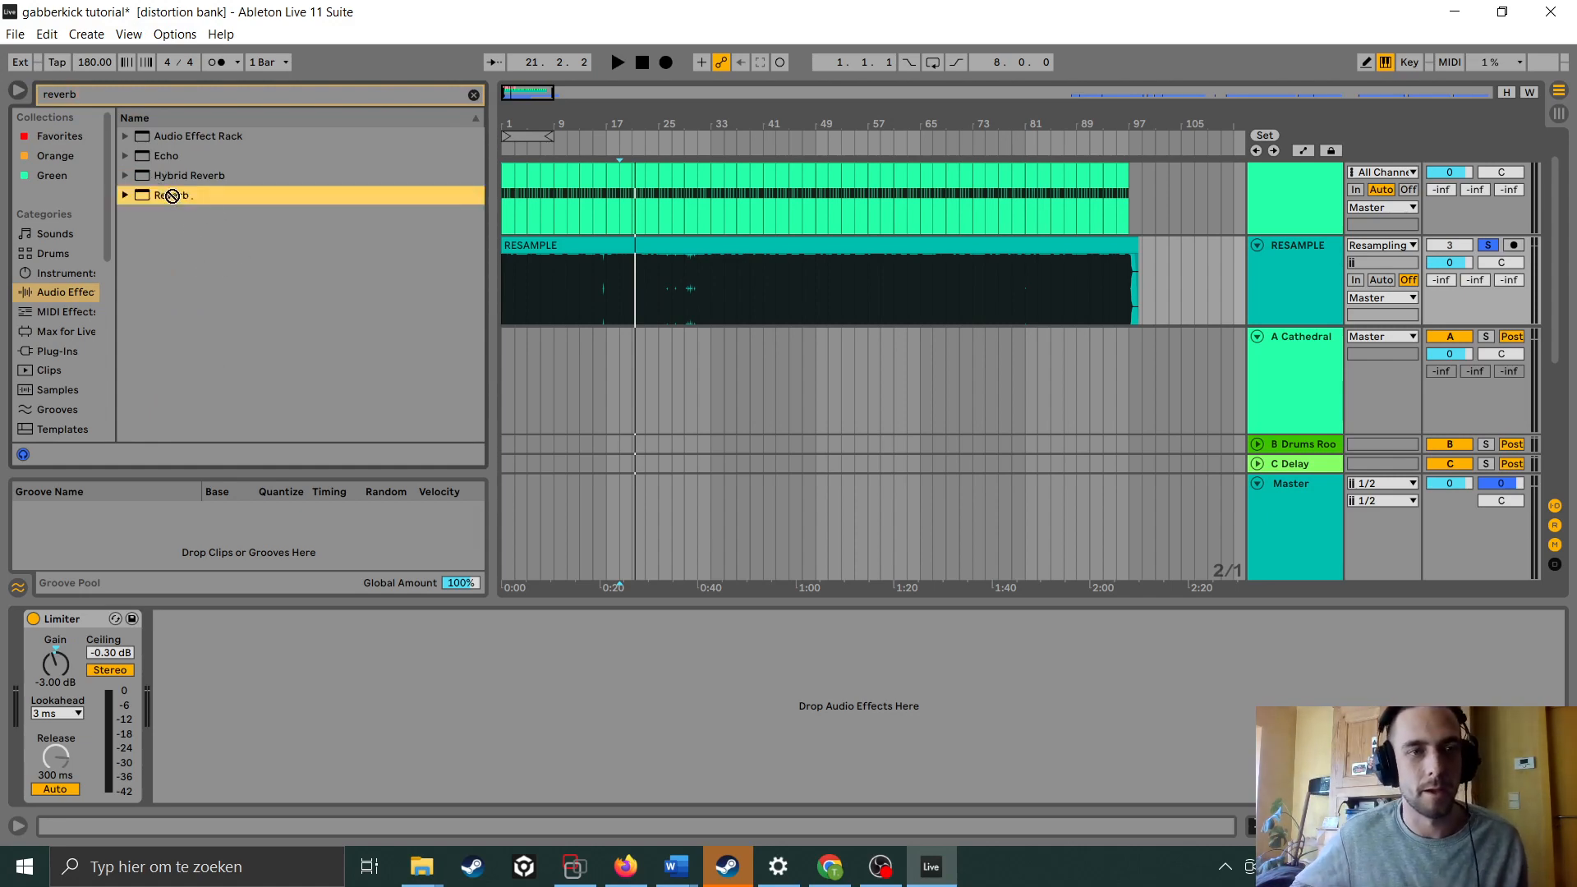
pyautogui.moveTo(245, 407); pyautogui.dragTo(186, 148)
pyautogui.moveTo(206, 458); pyautogui.dragTo(246, 724)
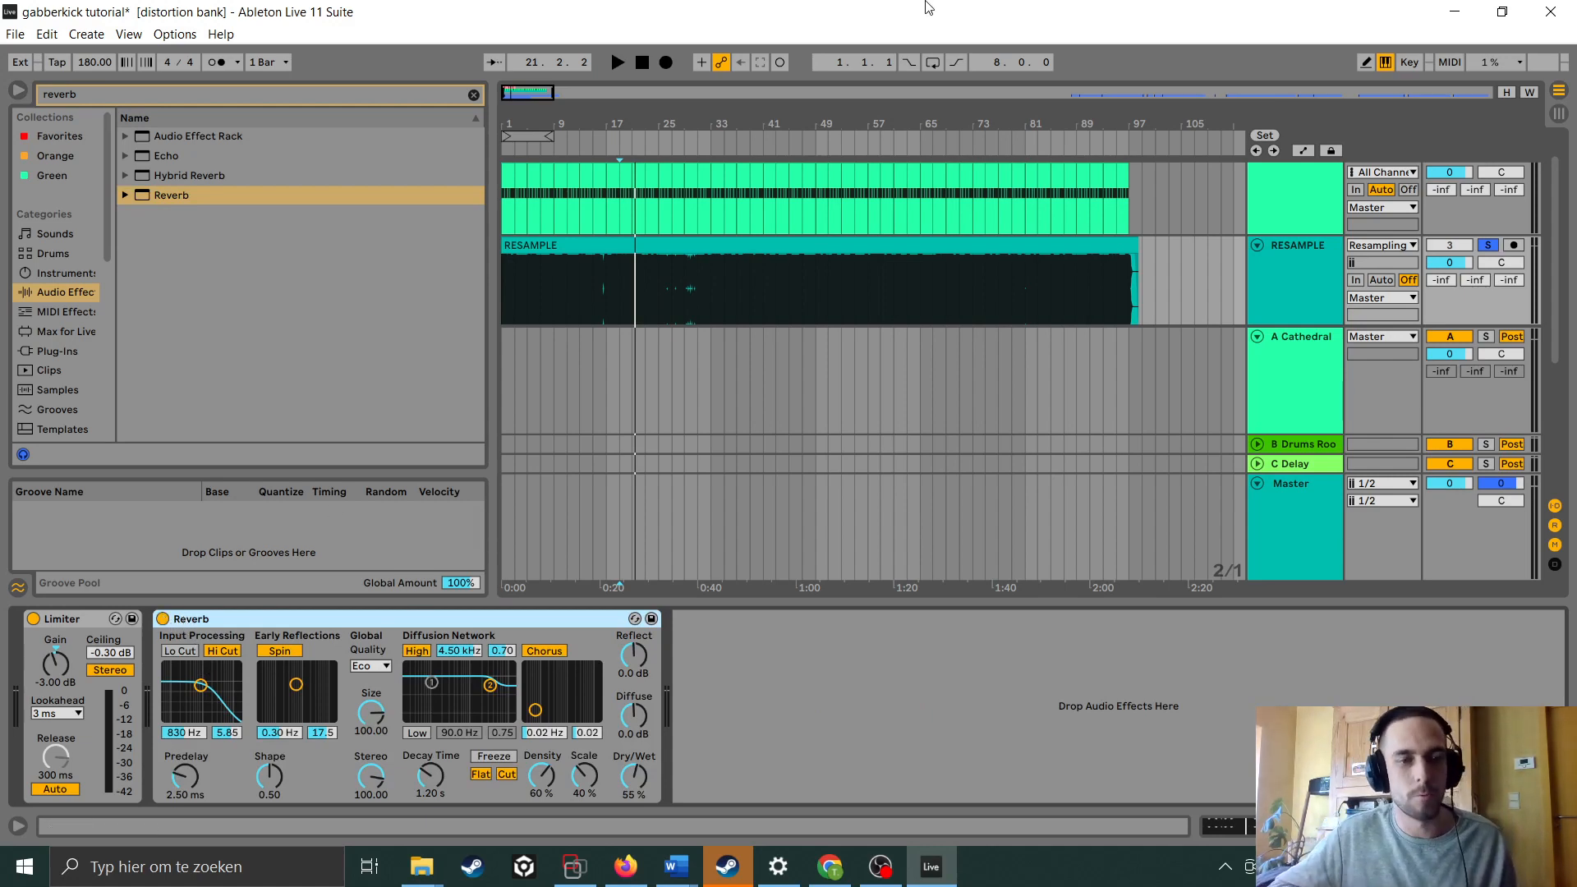
# Enable the Reverb's Lo Cut, set its input filter to 1.94 kHz with width 6.88, and choose High quality
pyautogui.click(181, 653)
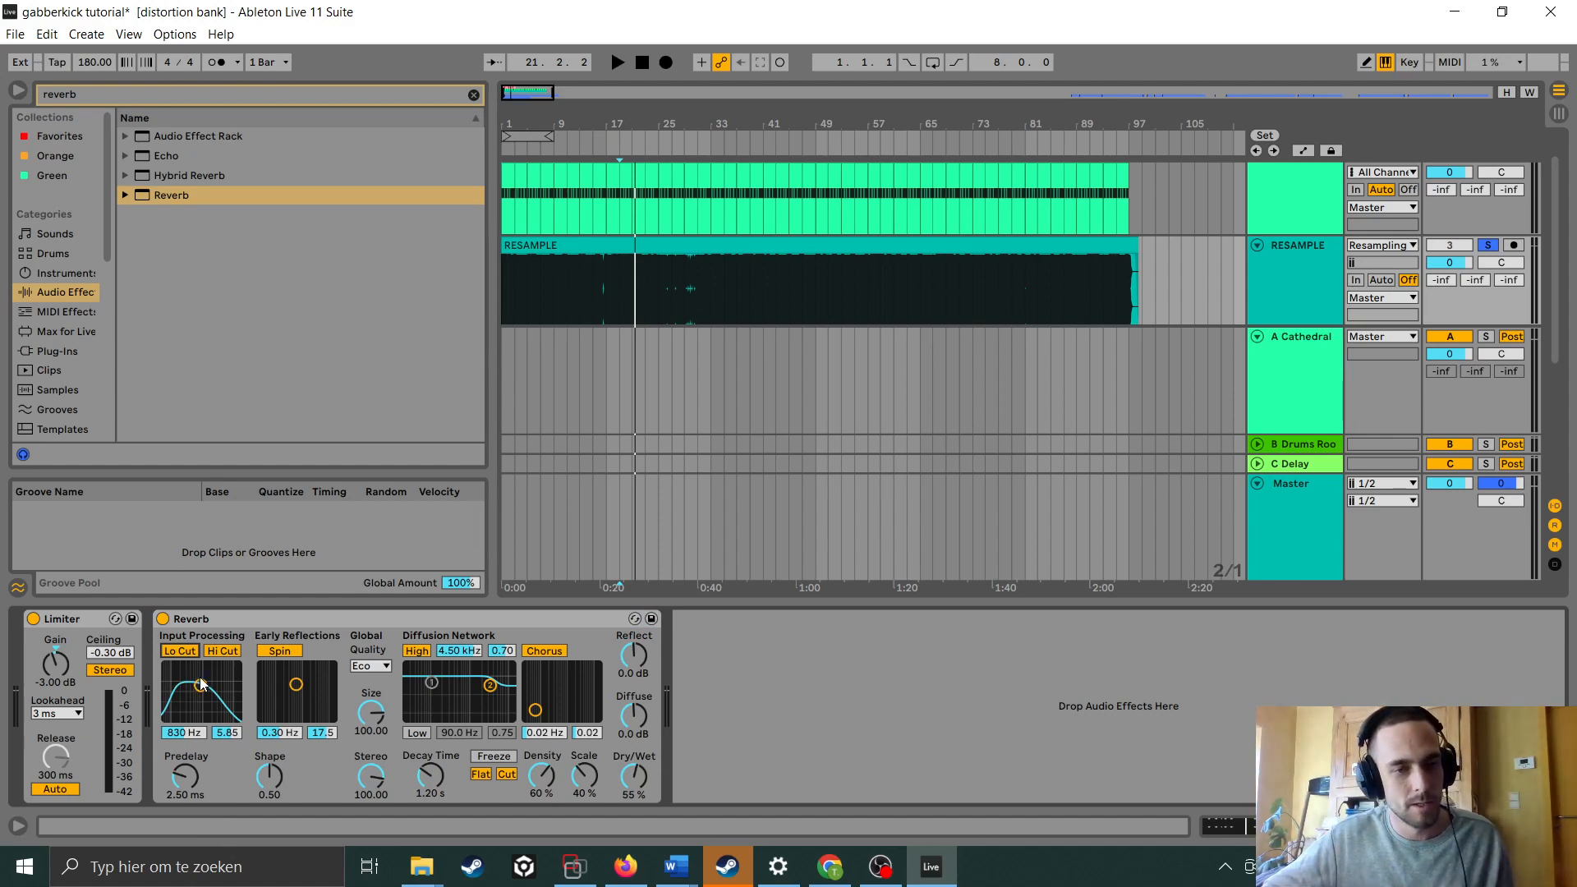
pyautogui.moveTo(203, 693); pyautogui.dragTo(210, 679)
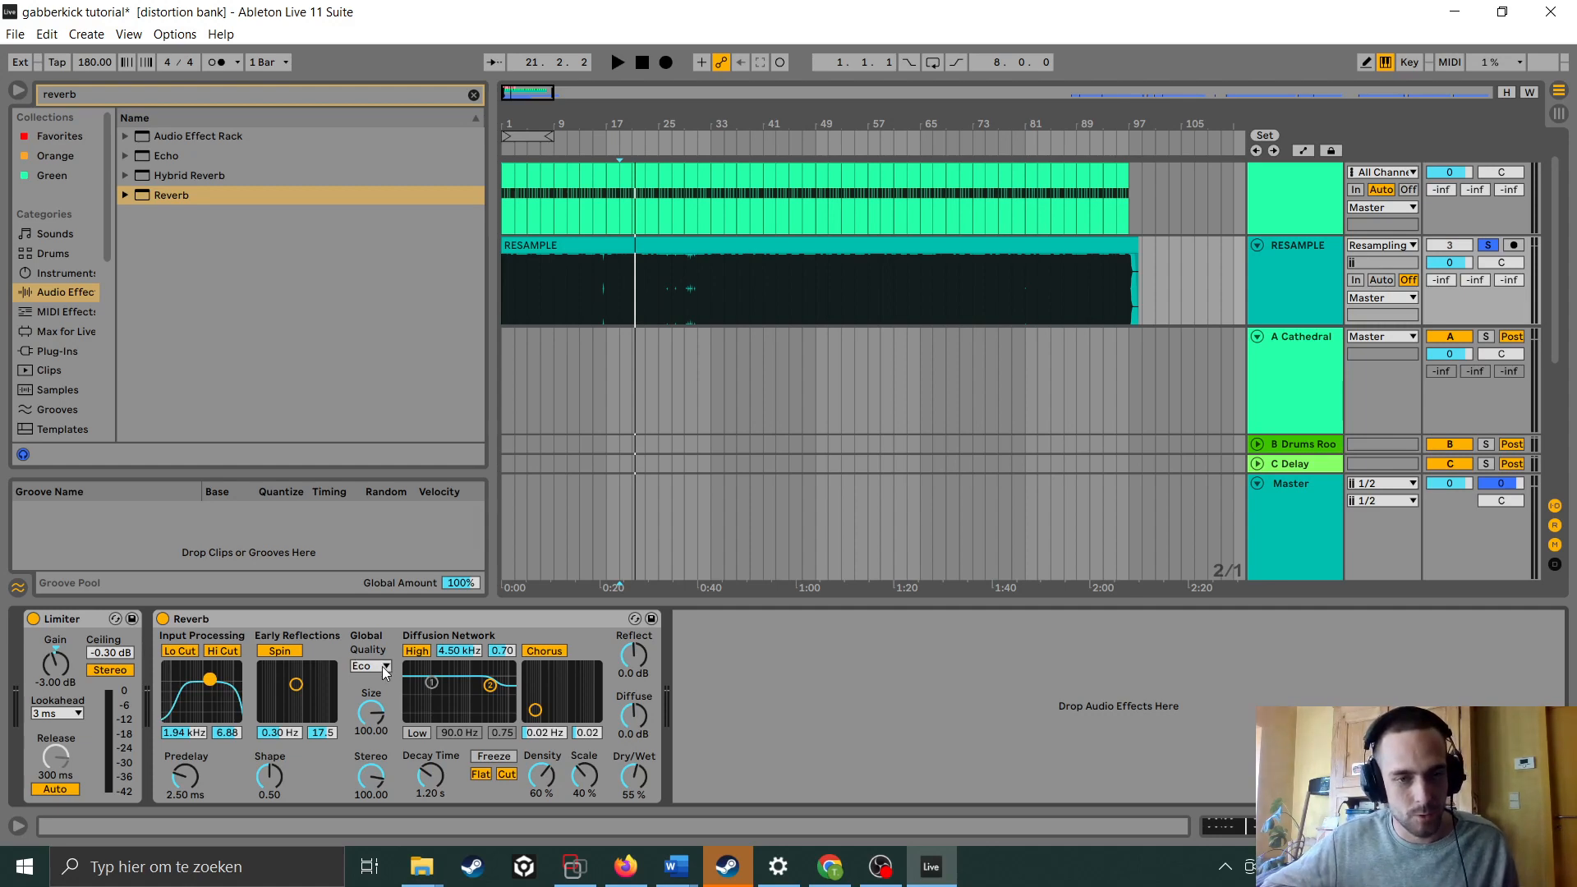
pyautogui.click(370, 666)
pyautogui.click(365, 714)
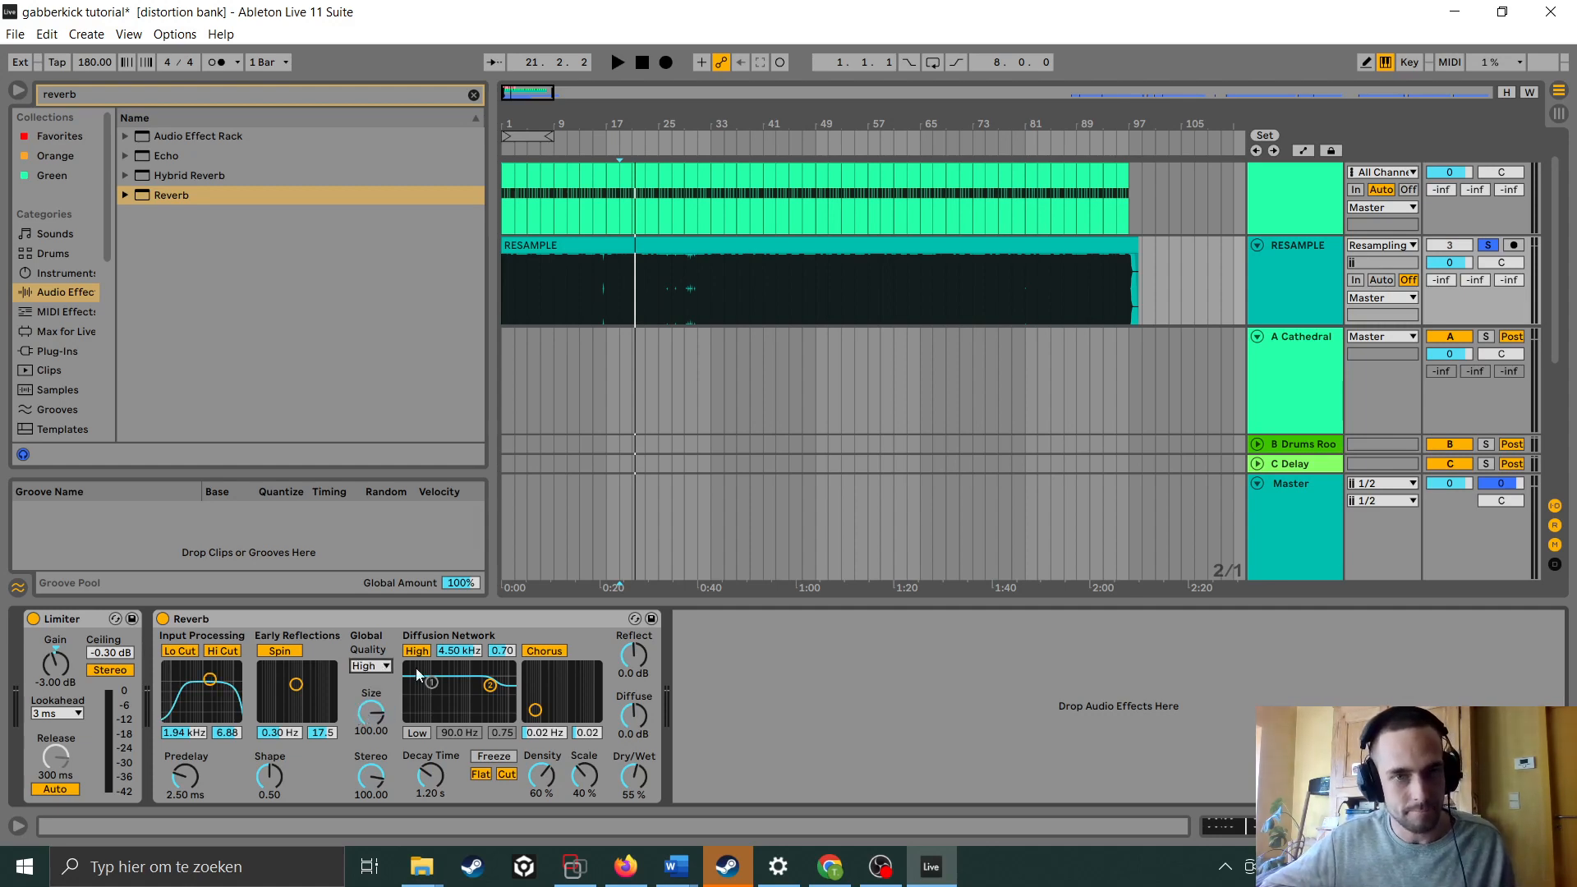
# Set the Reverb's Dry/Wet to 29% while playing from bar 3, comparing the sound with the effect bypassed
pyautogui.click(516, 281)
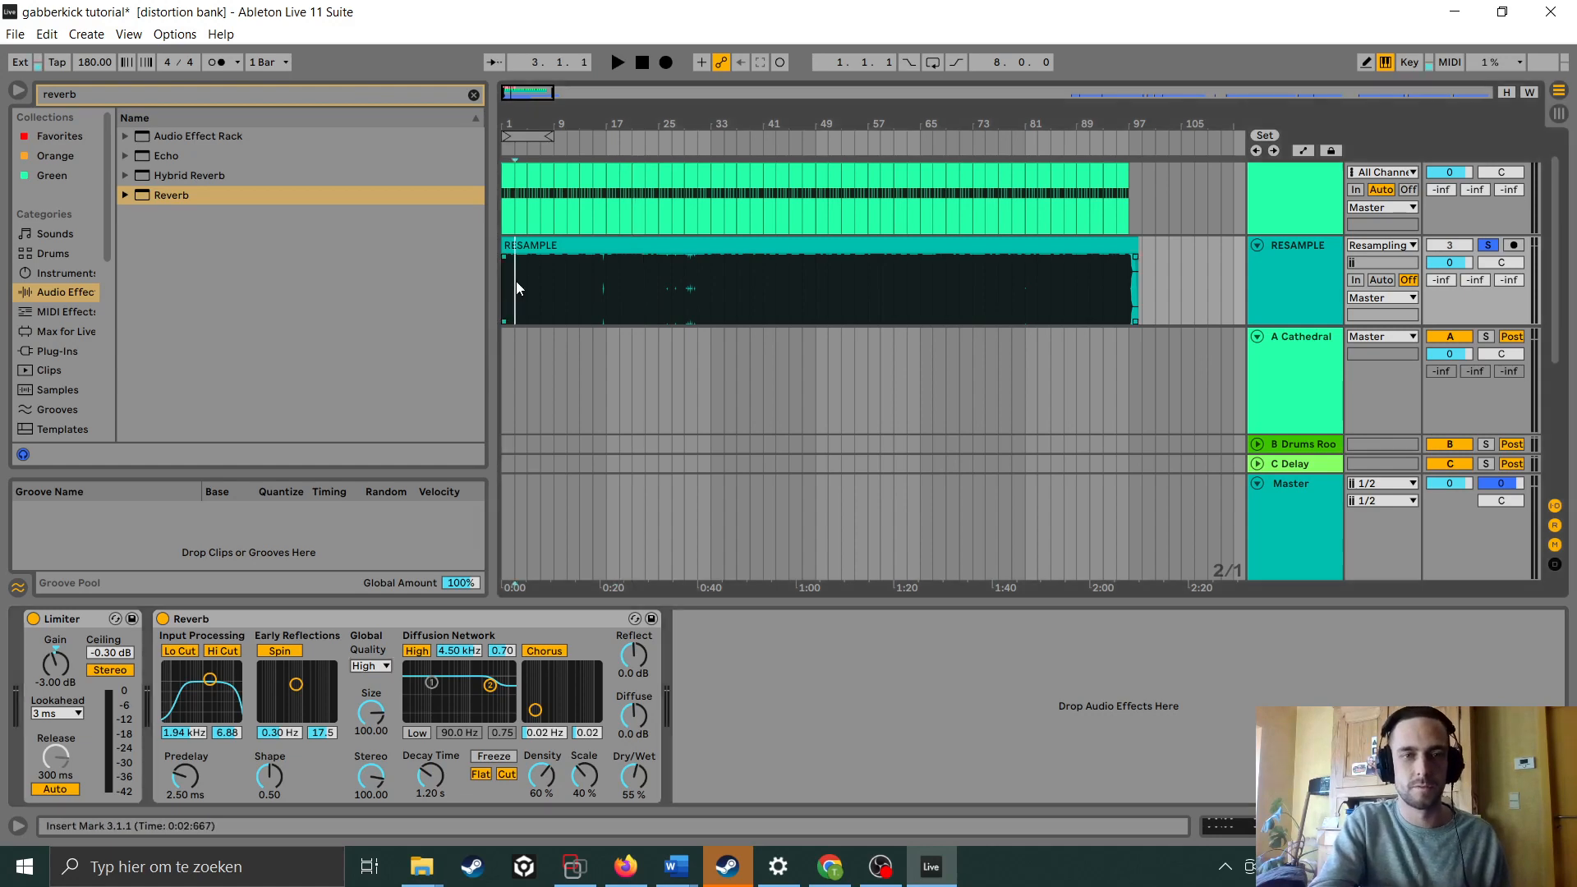
pyautogui.press('space')
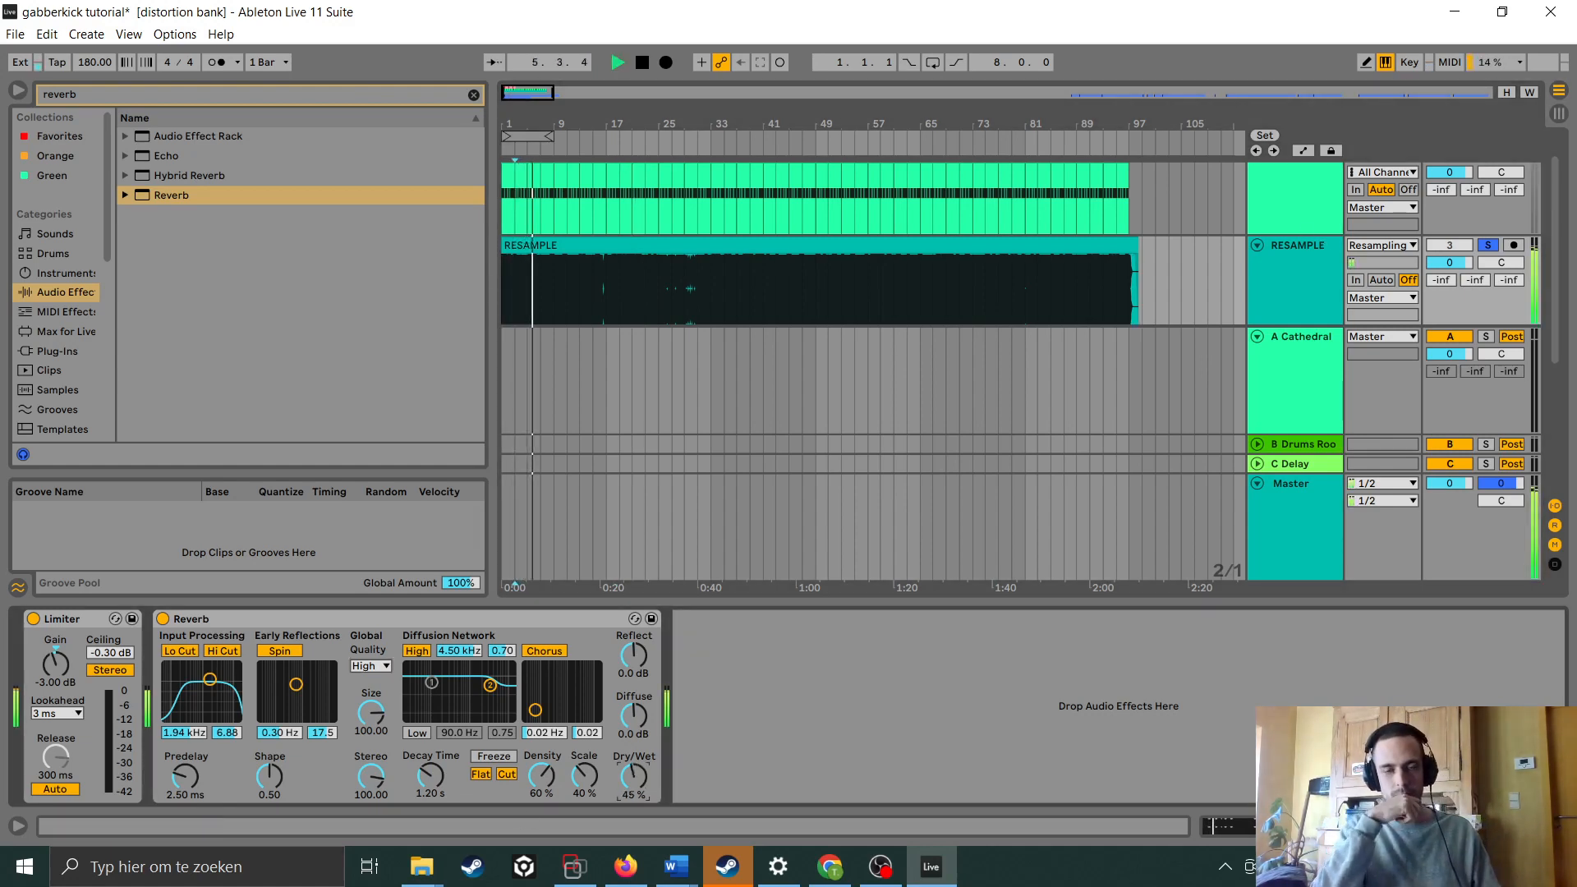
pyautogui.moveTo(633, 777); pyautogui.dragTo(634, 850)
pyautogui.moveTo(633, 776); pyautogui.dragTo(633, 739)
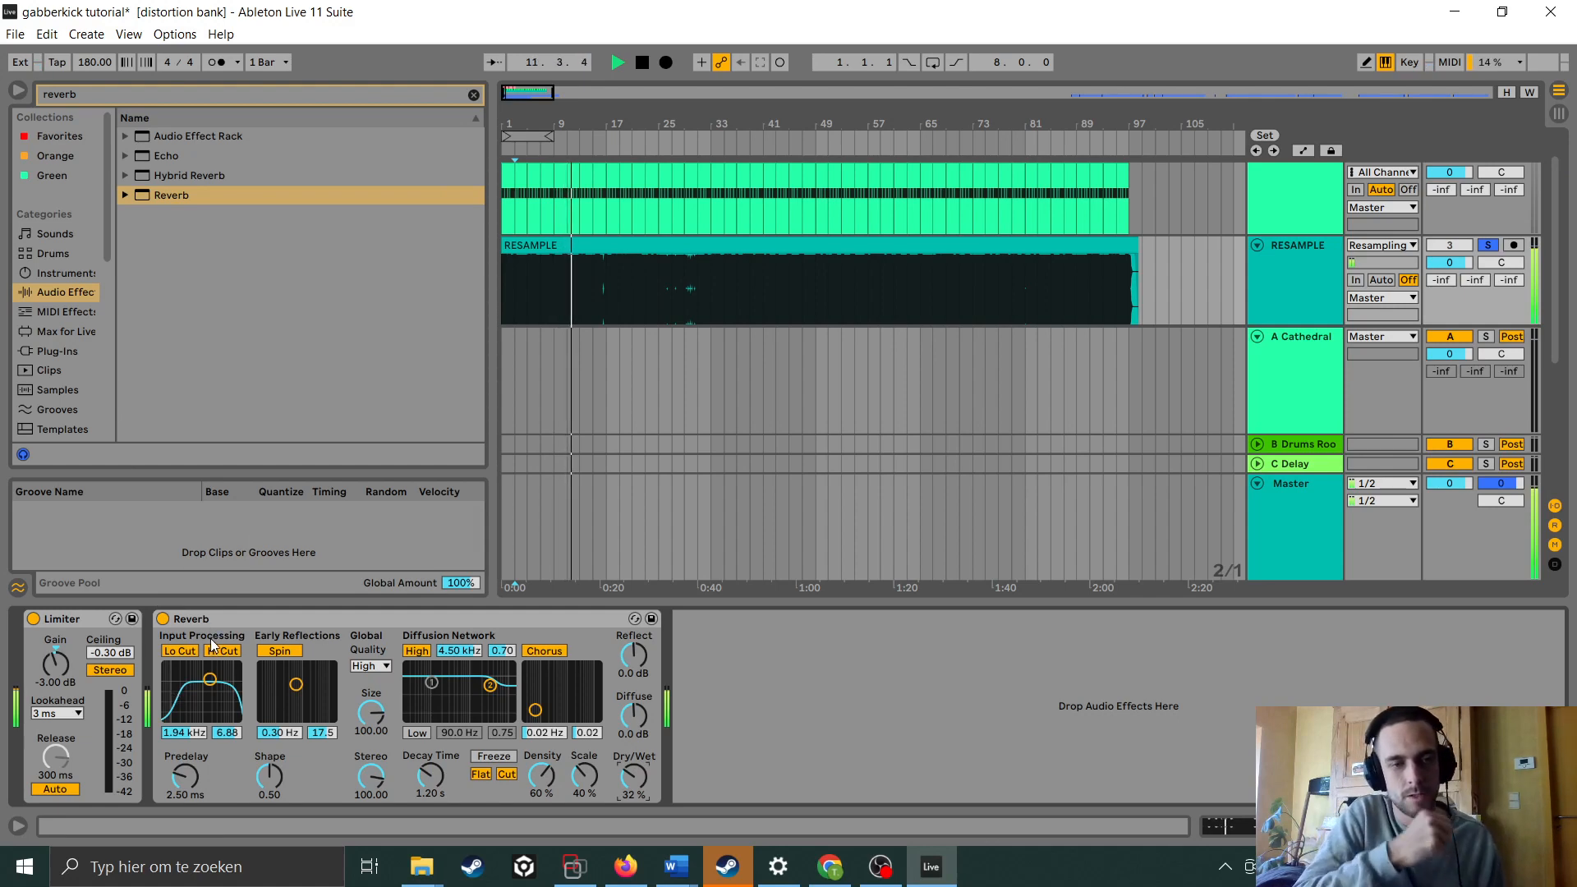
pyautogui.click(162, 619)
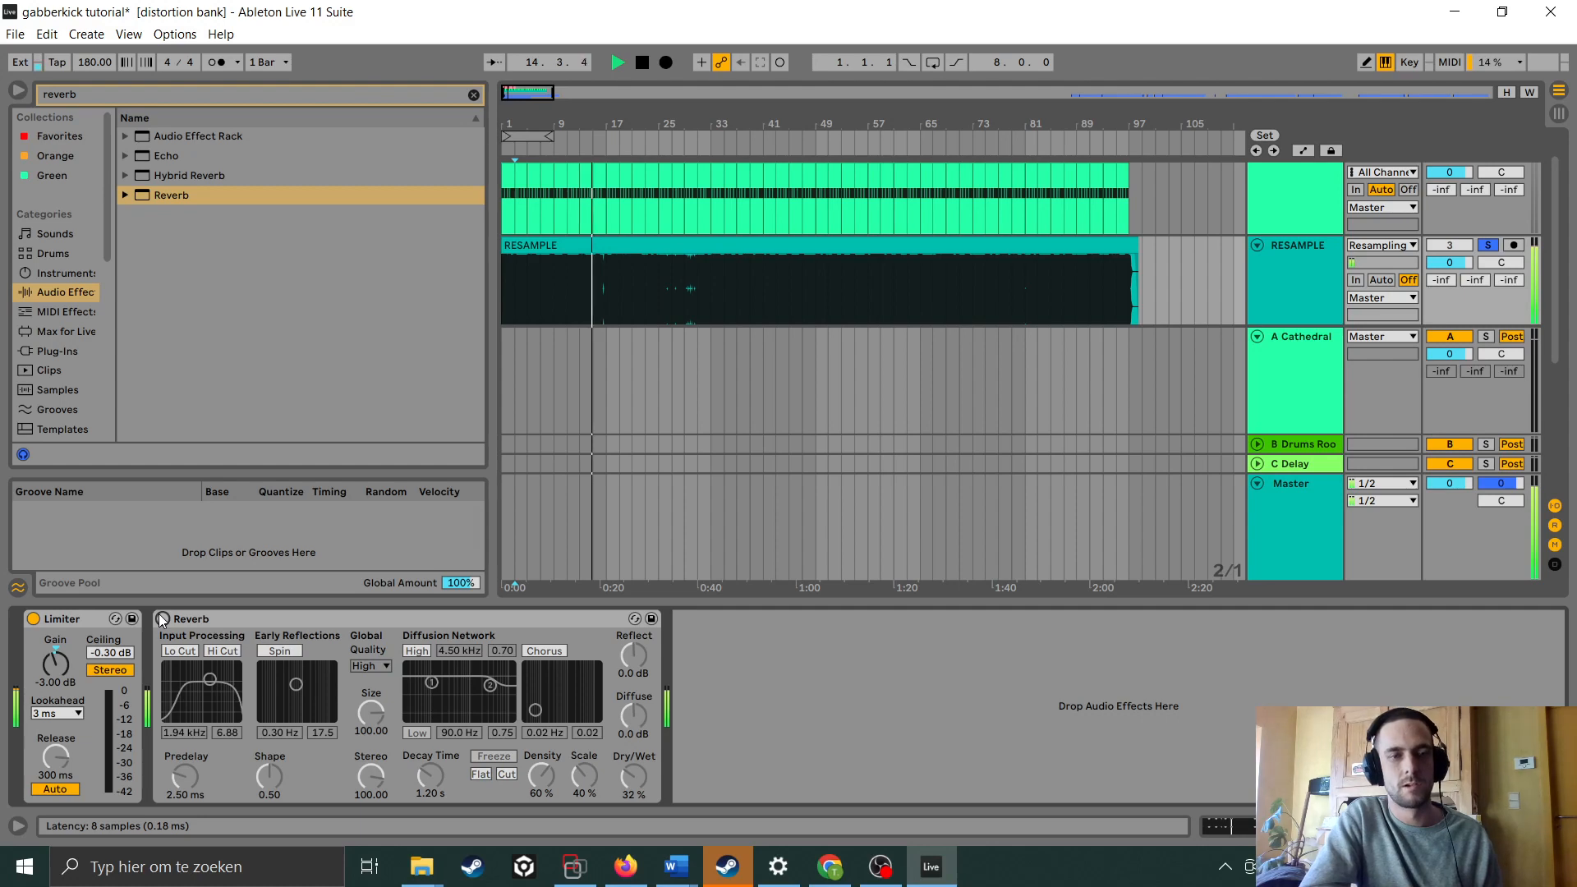
pyautogui.click(163, 618)
pyautogui.moveTo(634, 776); pyautogui.dragTo(634, 784)
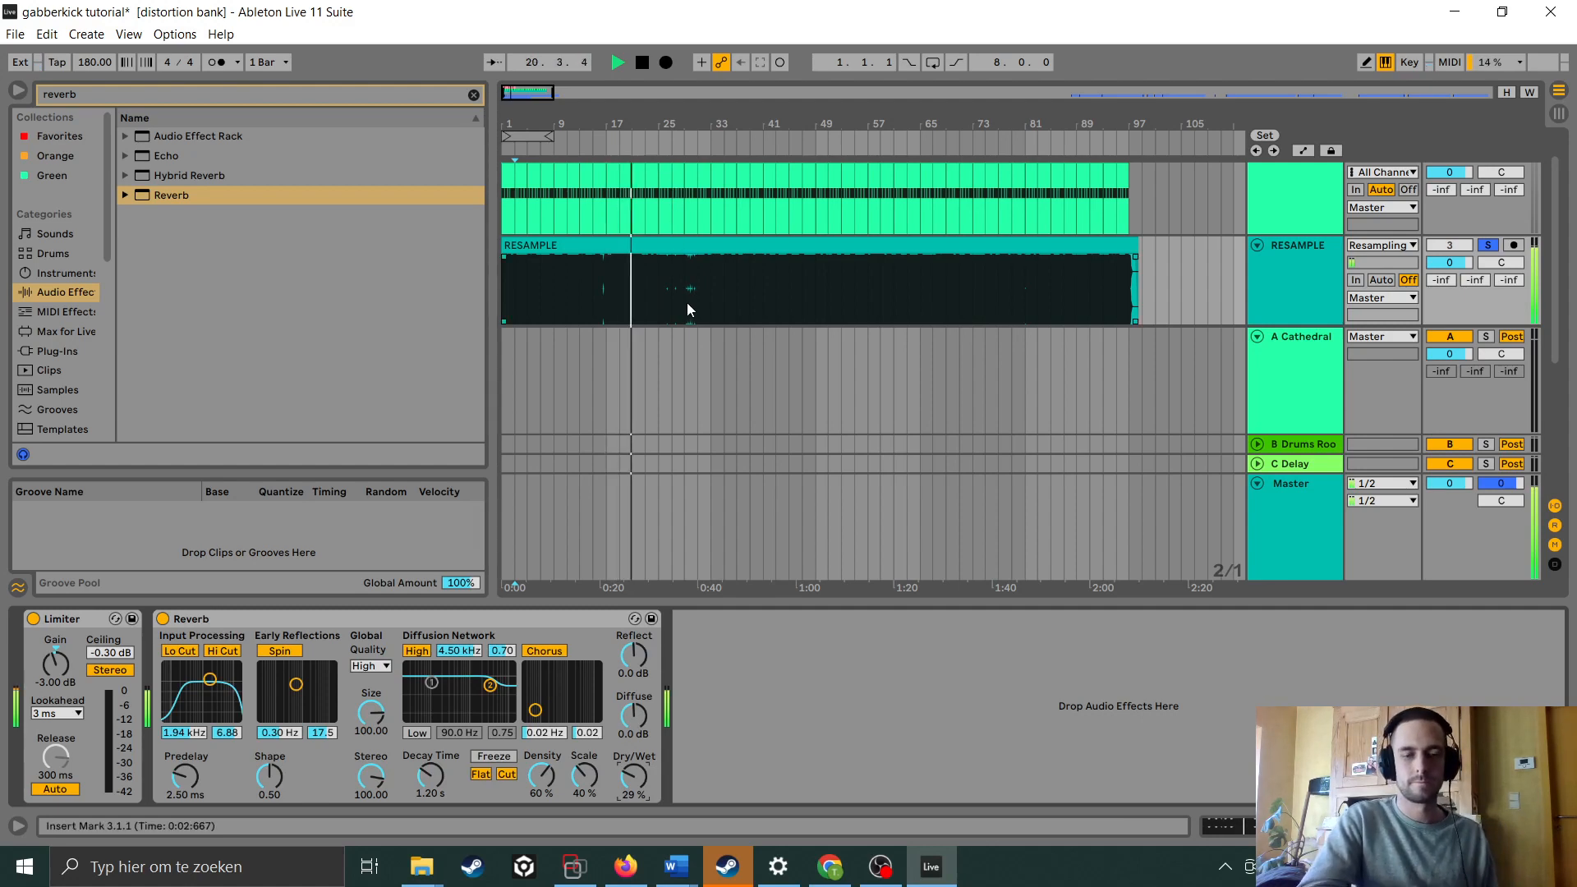
pyautogui.press('space')
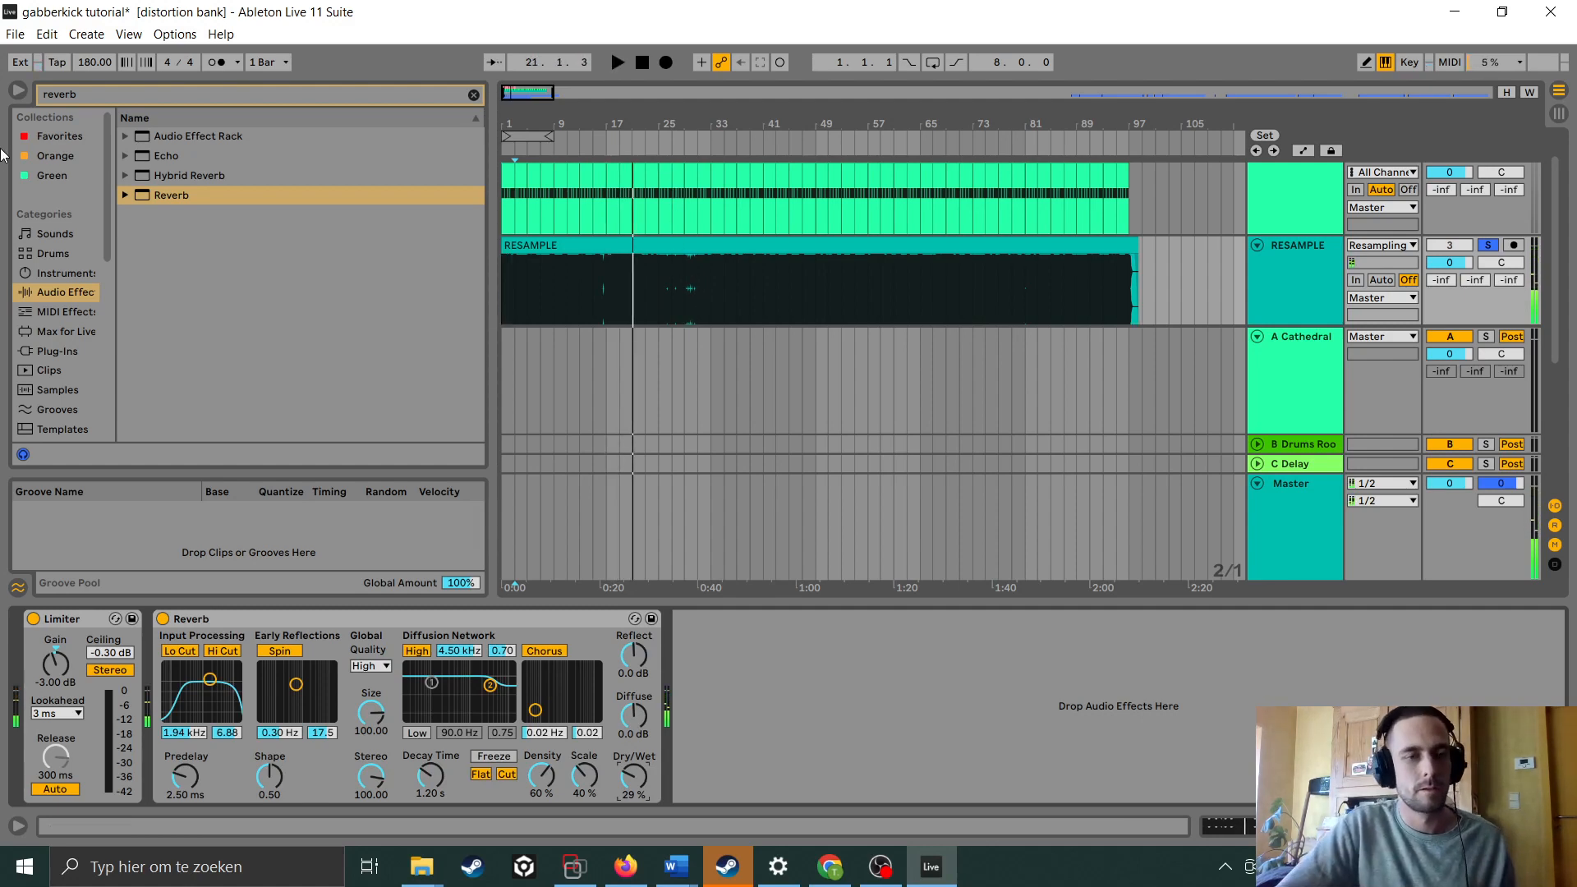
# Search the audio effects for "pong" and add the Clean Delay preset Pong.adv after the Reverb
pyautogui.click(115, 96)
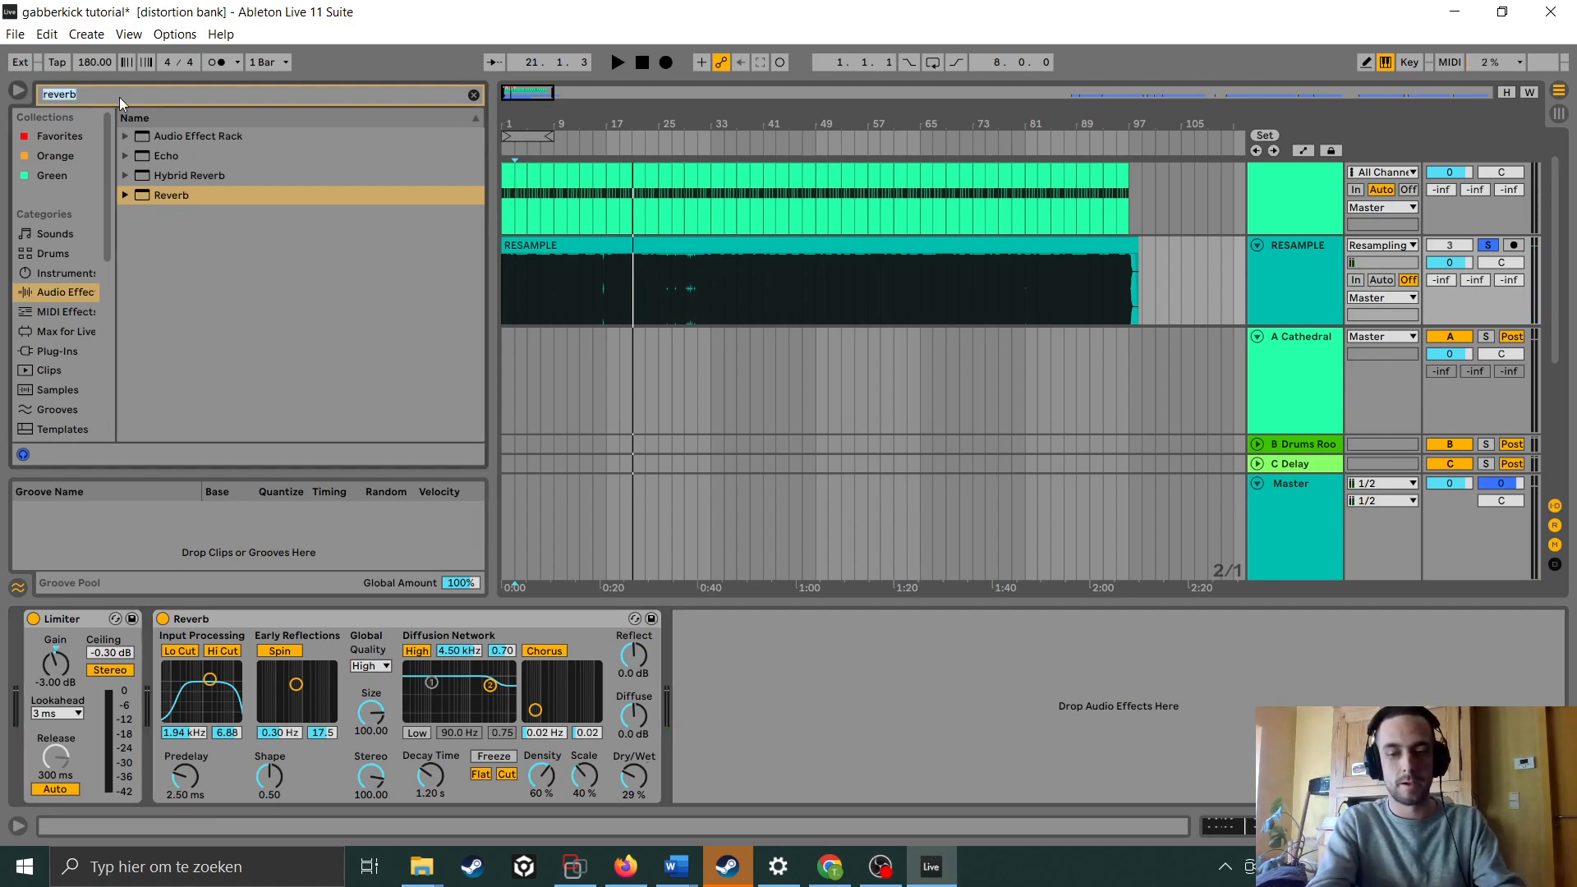
pyautogui.write('pong')
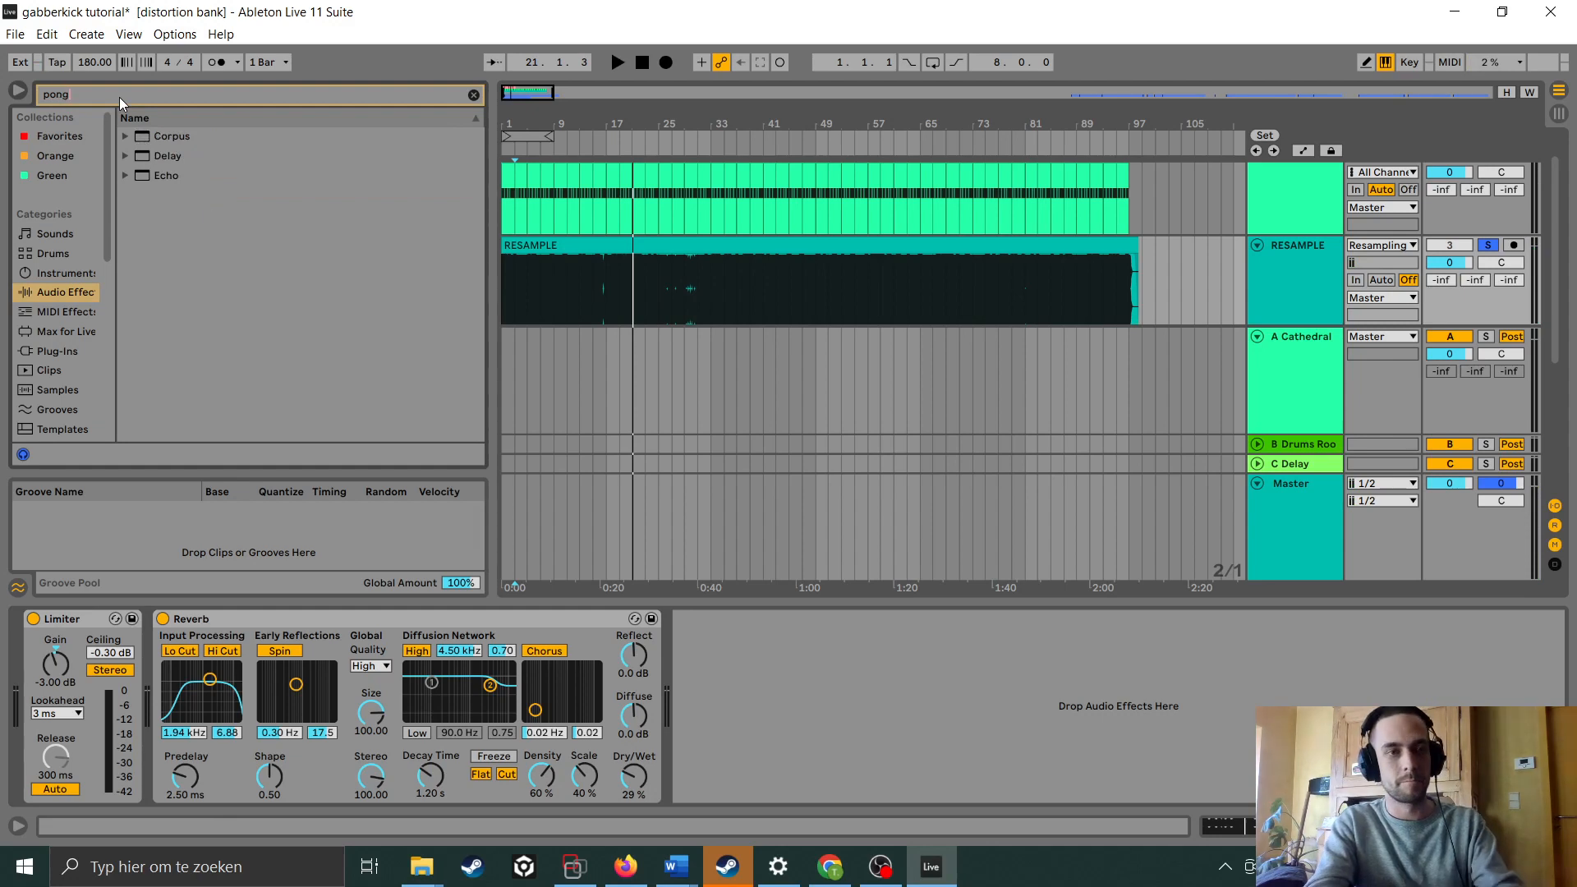
pyautogui.click(123, 156)
pyautogui.click(140, 175)
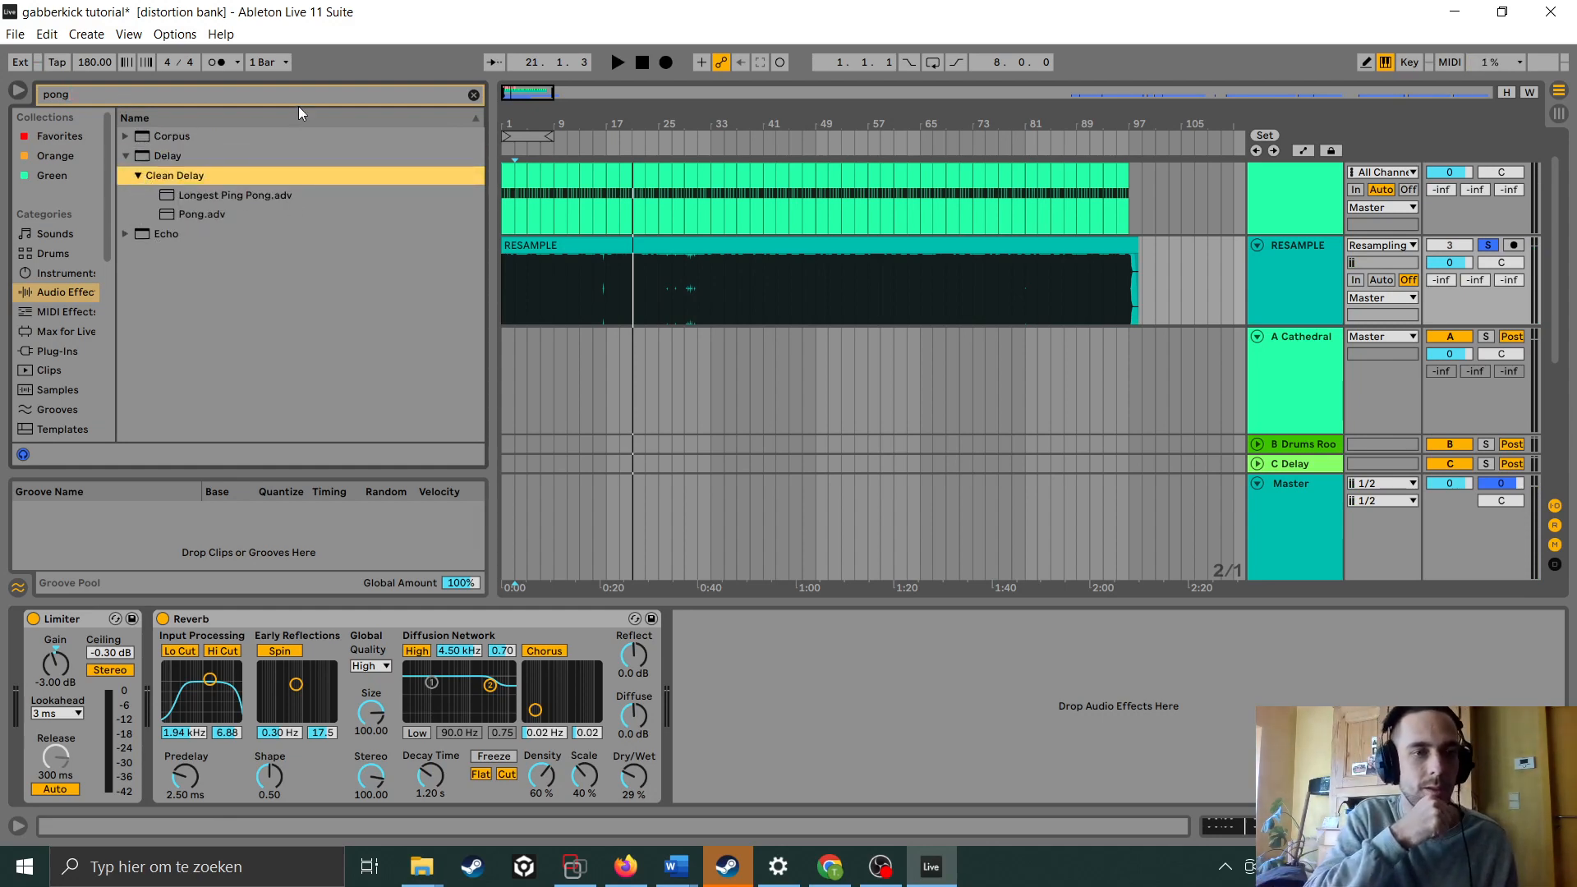
pyautogui.moveTo(180, 213); pyautogui.dragTo(713, 715)
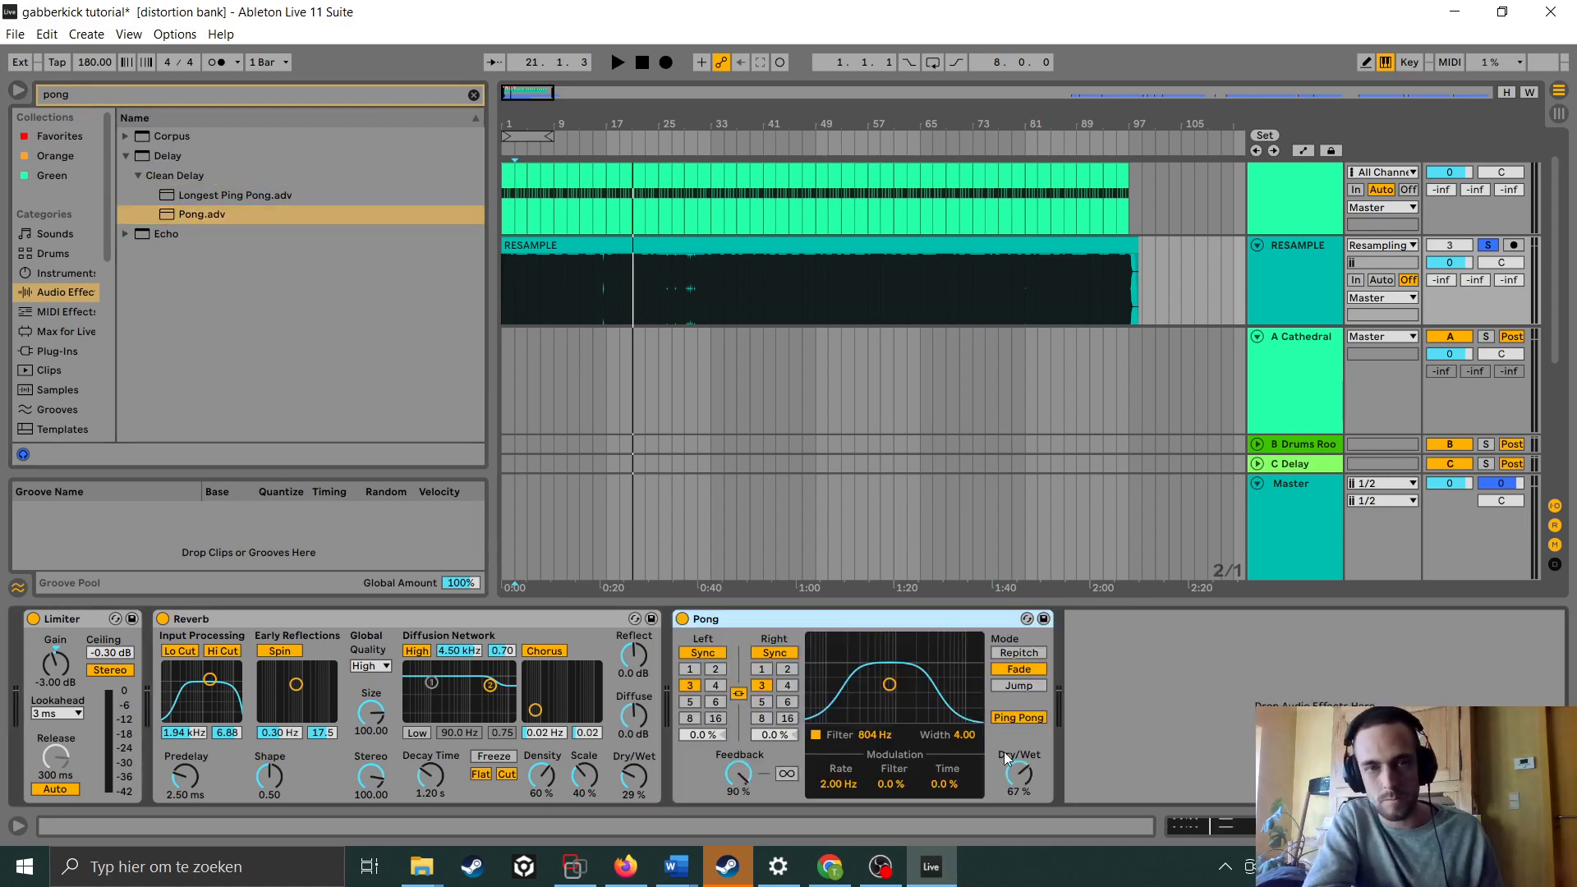
# Set the Pong delay's Feedback to 11% and Dry/Wet to 15% while listening to the RESAMPLE track
pyautogui.press('space')
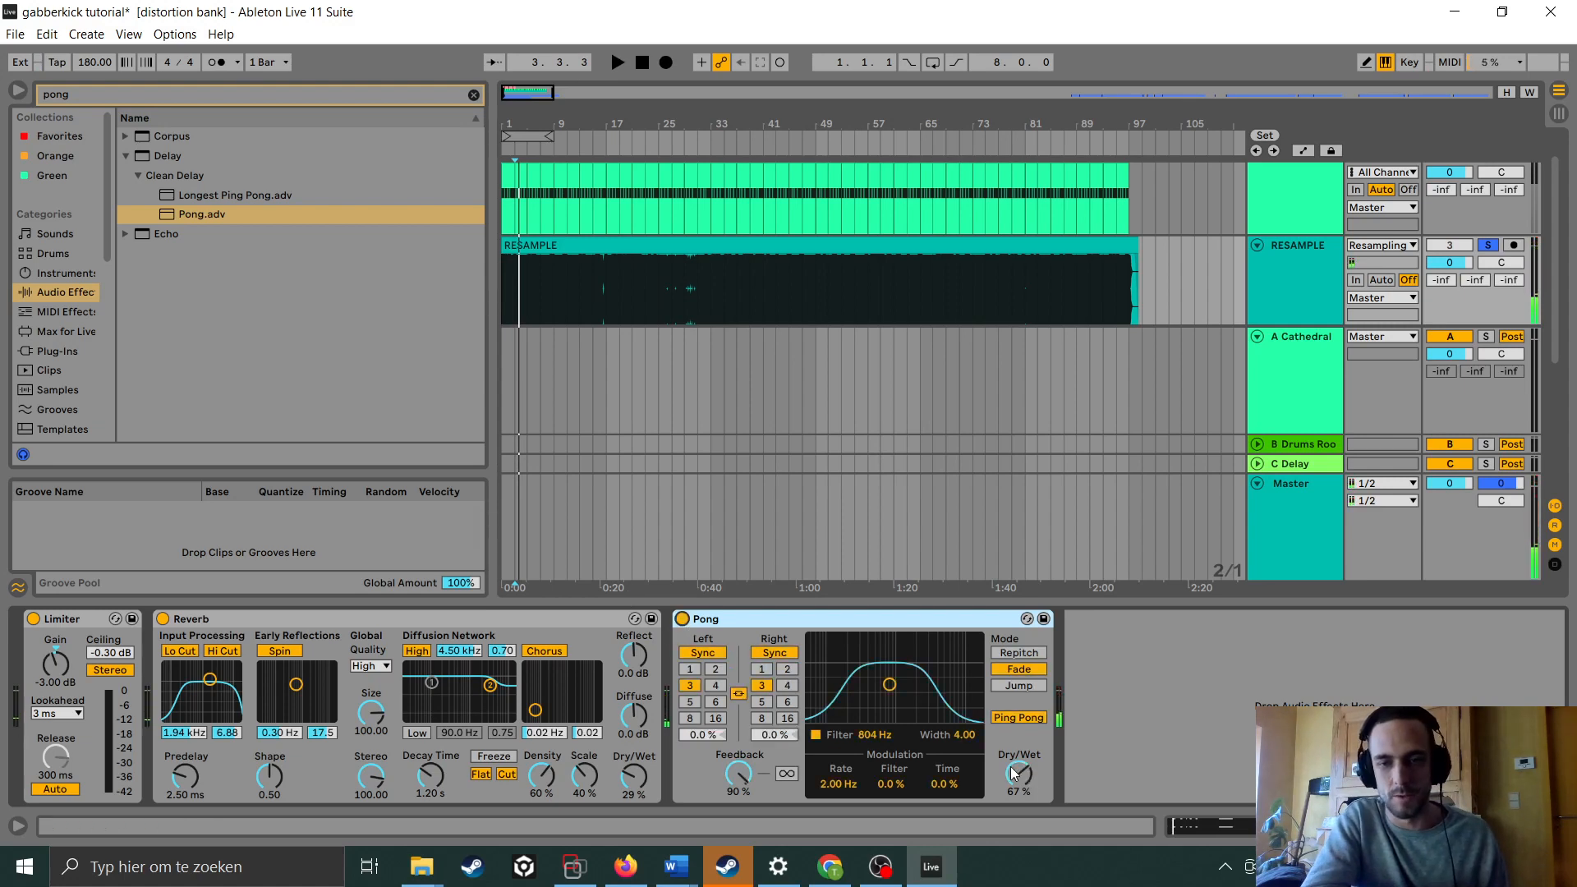
pyautogui.moveTo(1015, 774); pyautogui.dragTo(1015, 796)
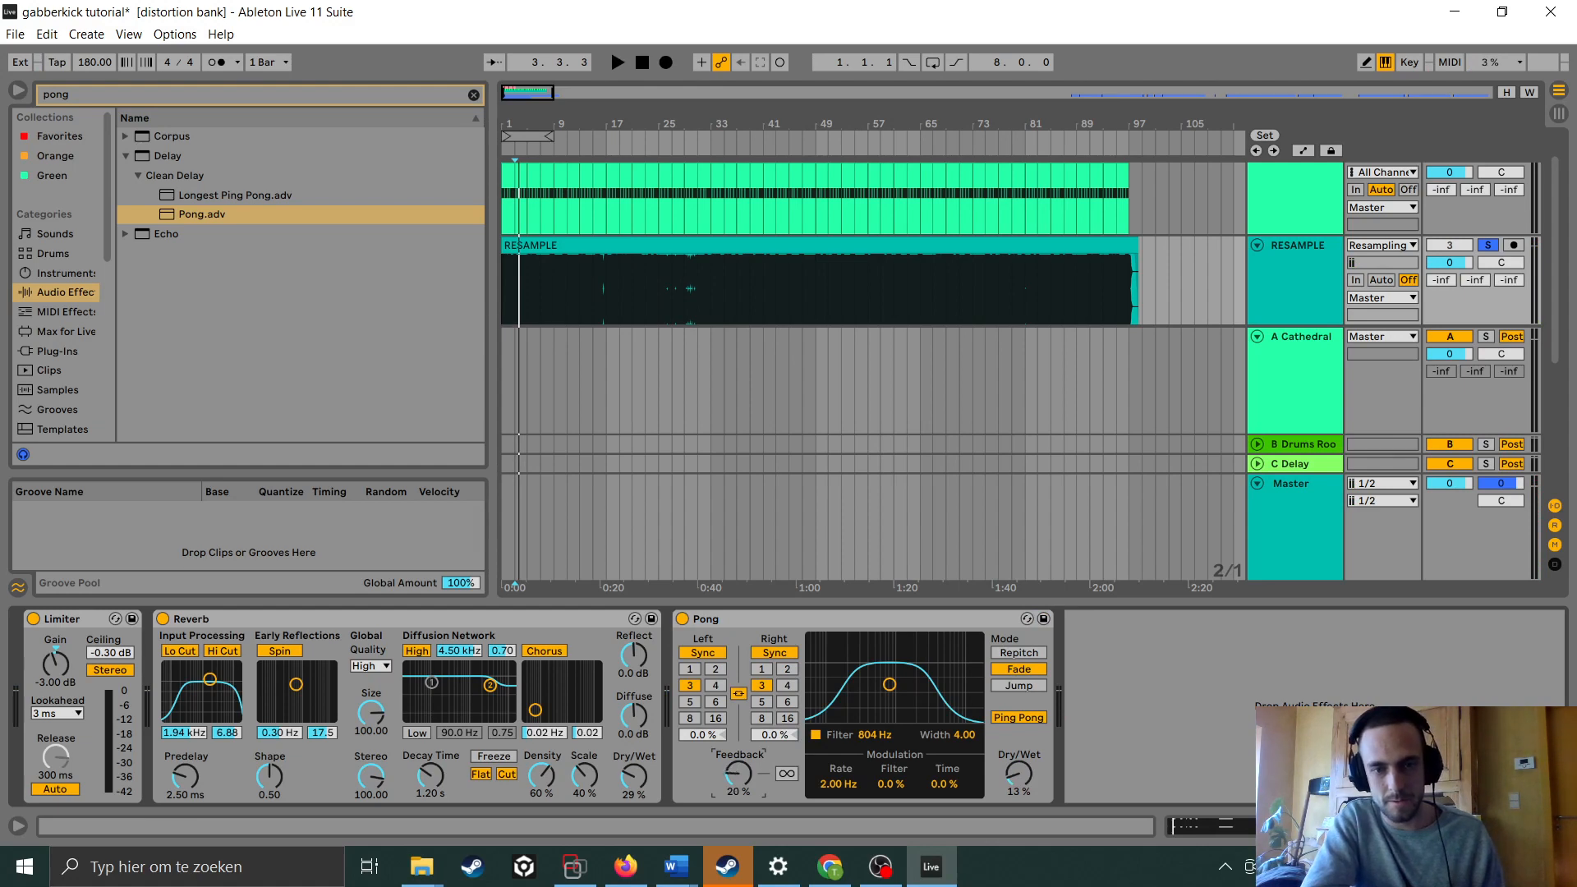
pyautogui.moveTo(738, 774); pyautogui.dragTo(738, 780)
pyautogui.press('space')
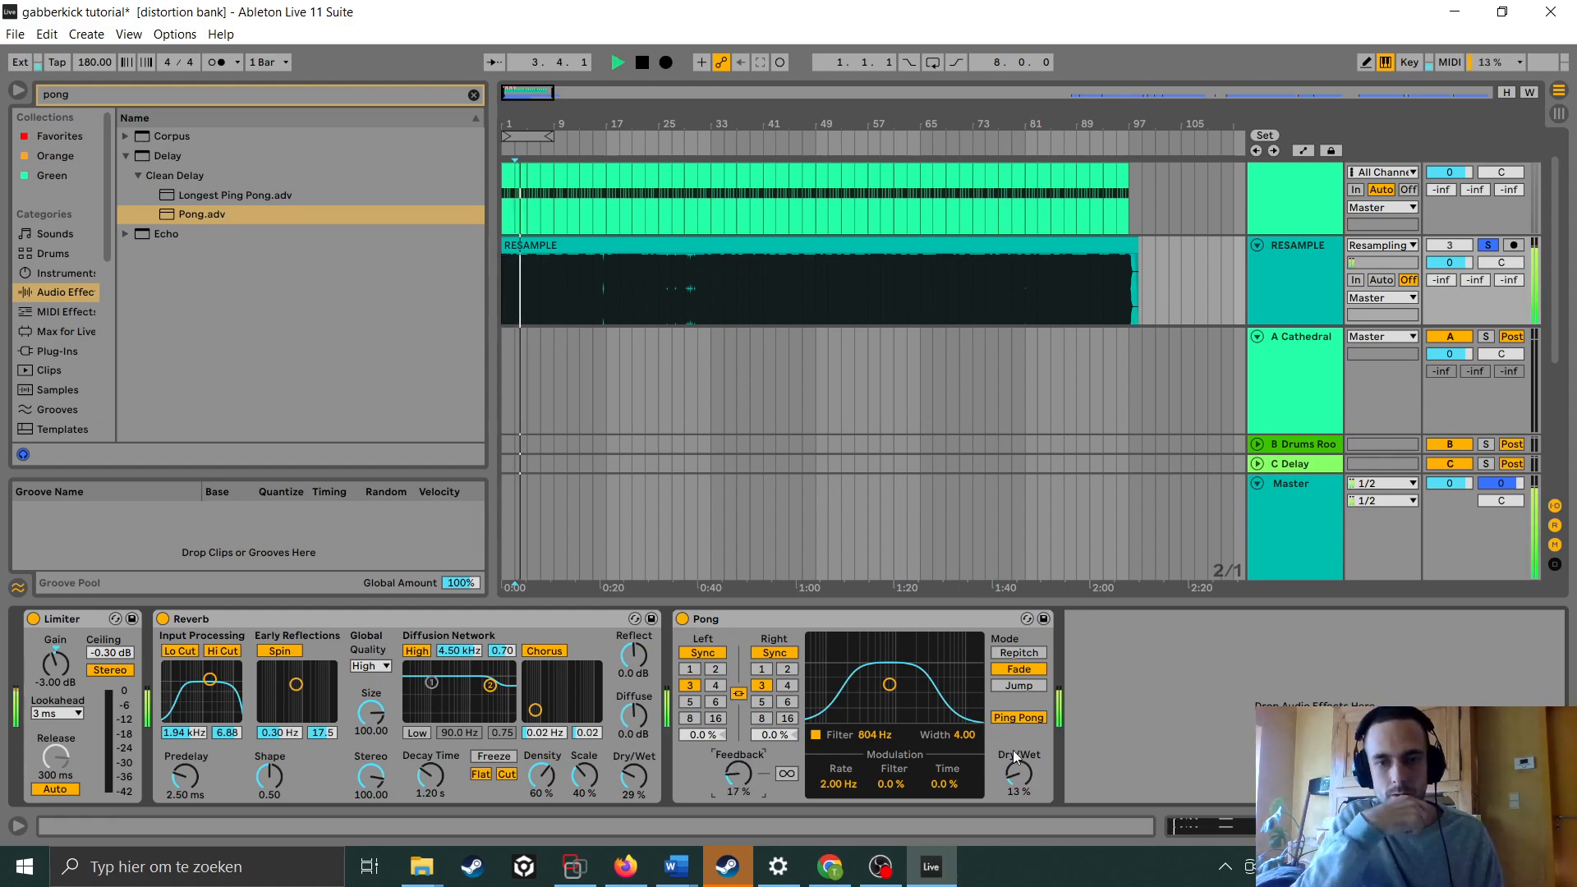
pyautogui.moveTo(1015, 755); pyautogui.dragTo(1015, 752)
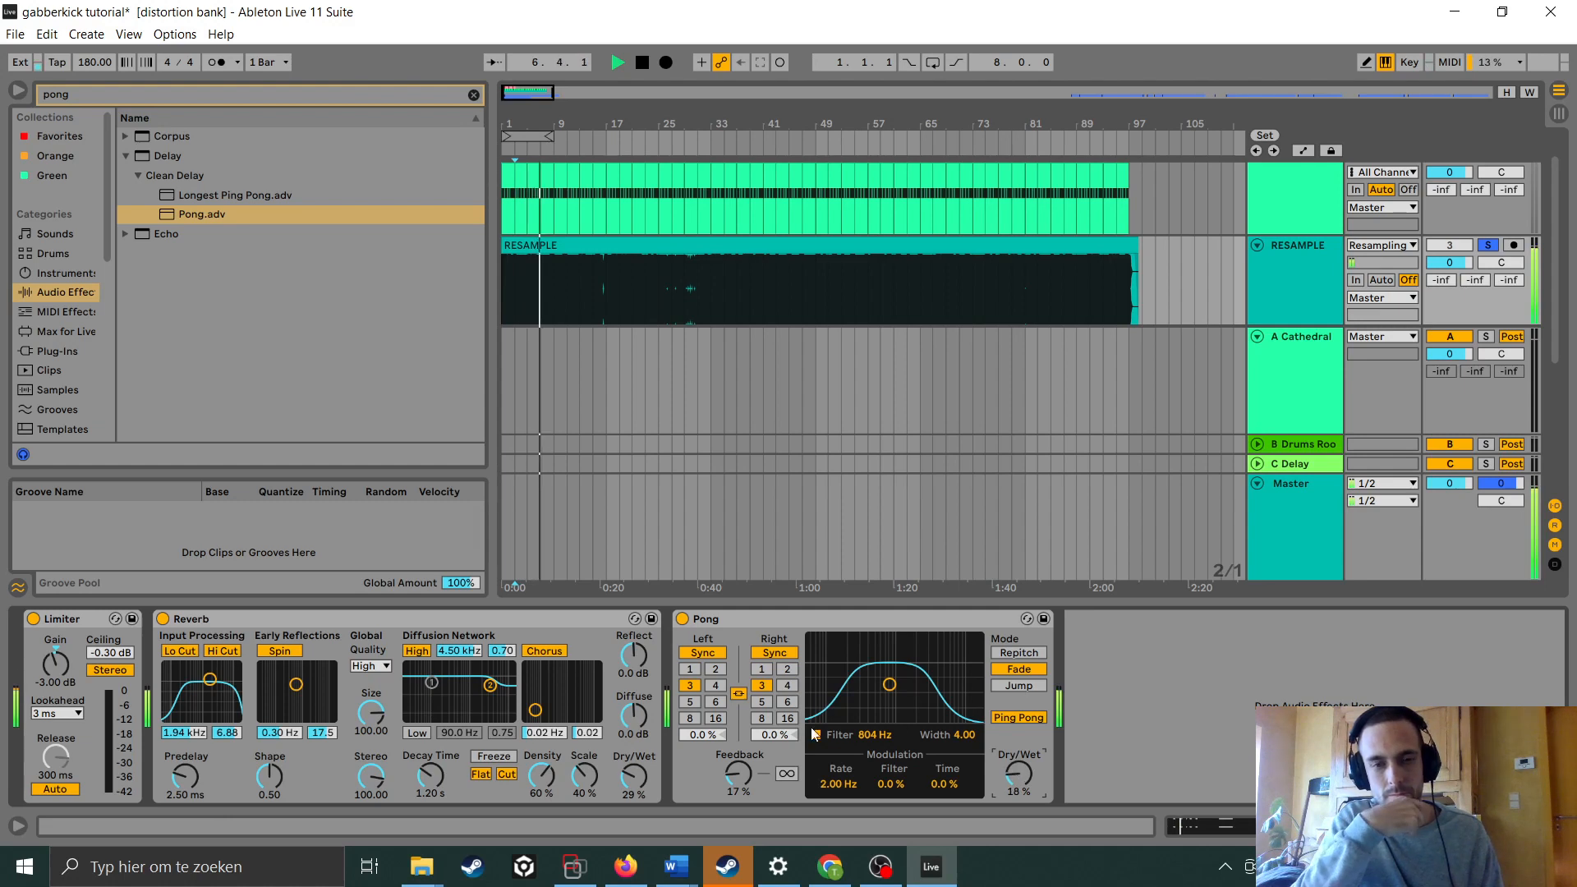
pyautogui.moveTo(738, 774); pyautogui.dragTo(739, 782)
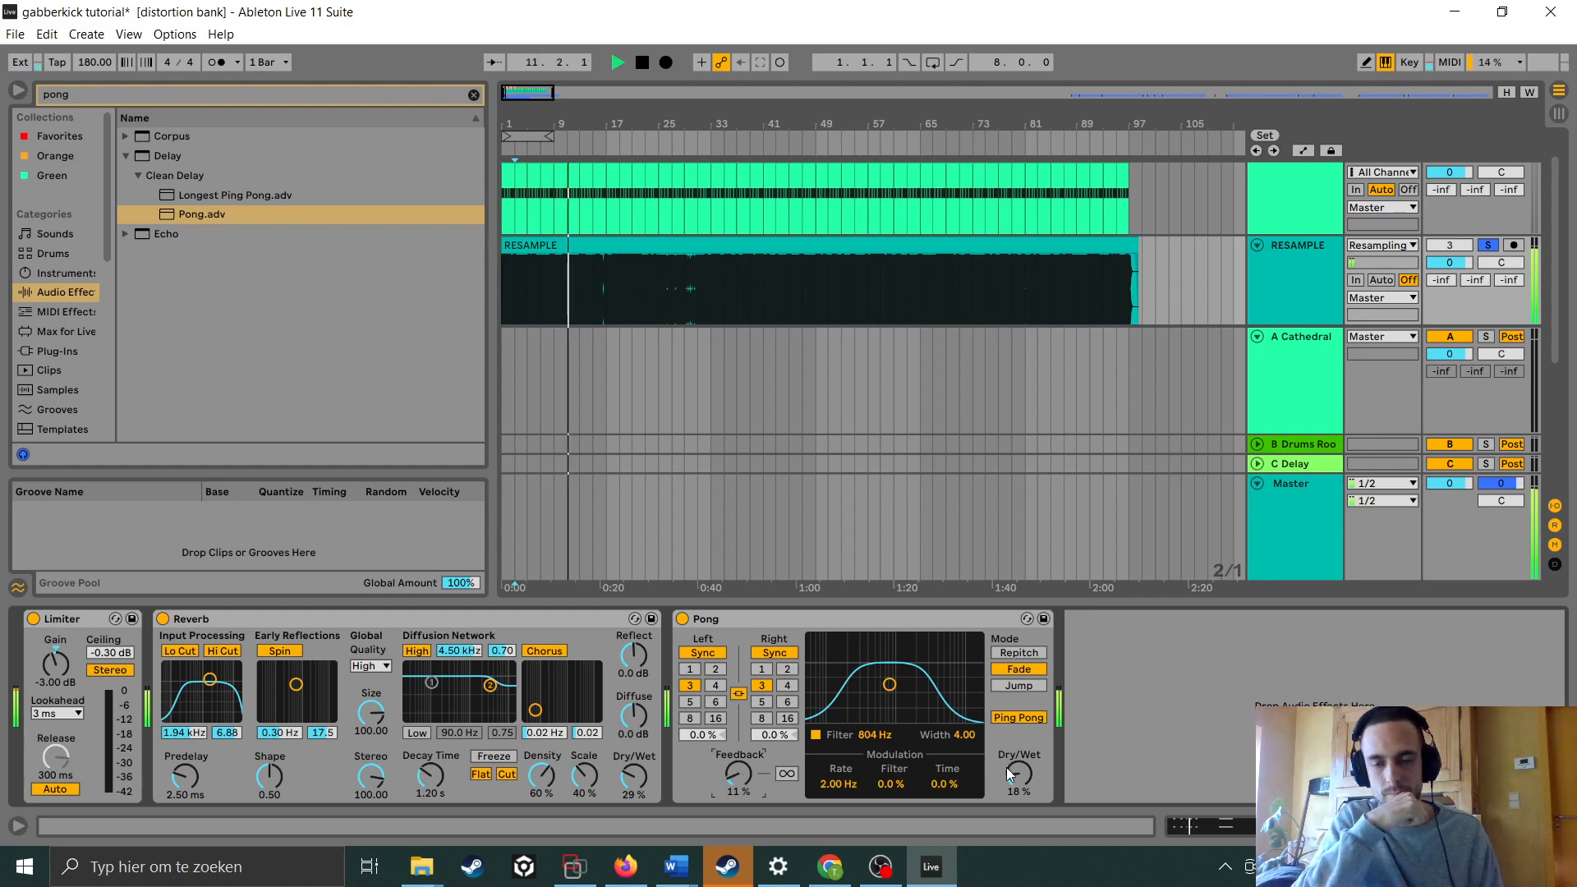
pyautogui.moveTo(1009, 774); pyautogui.dragTo(1010, 778)
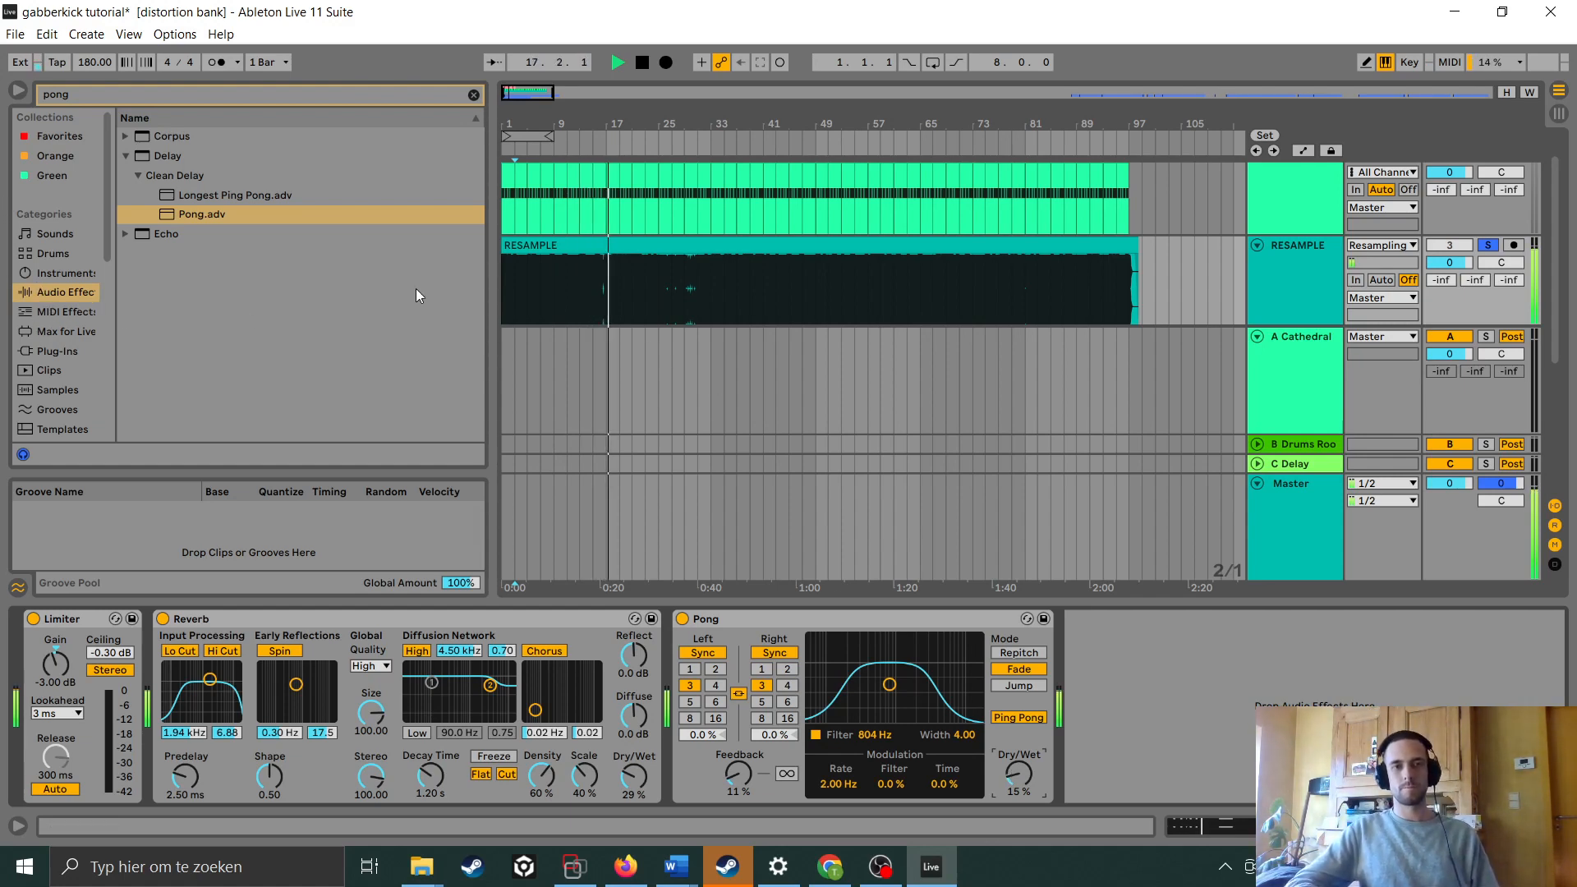
pyautogui.moveTo(620, 114); pyautogui.dragTo(620, 164)
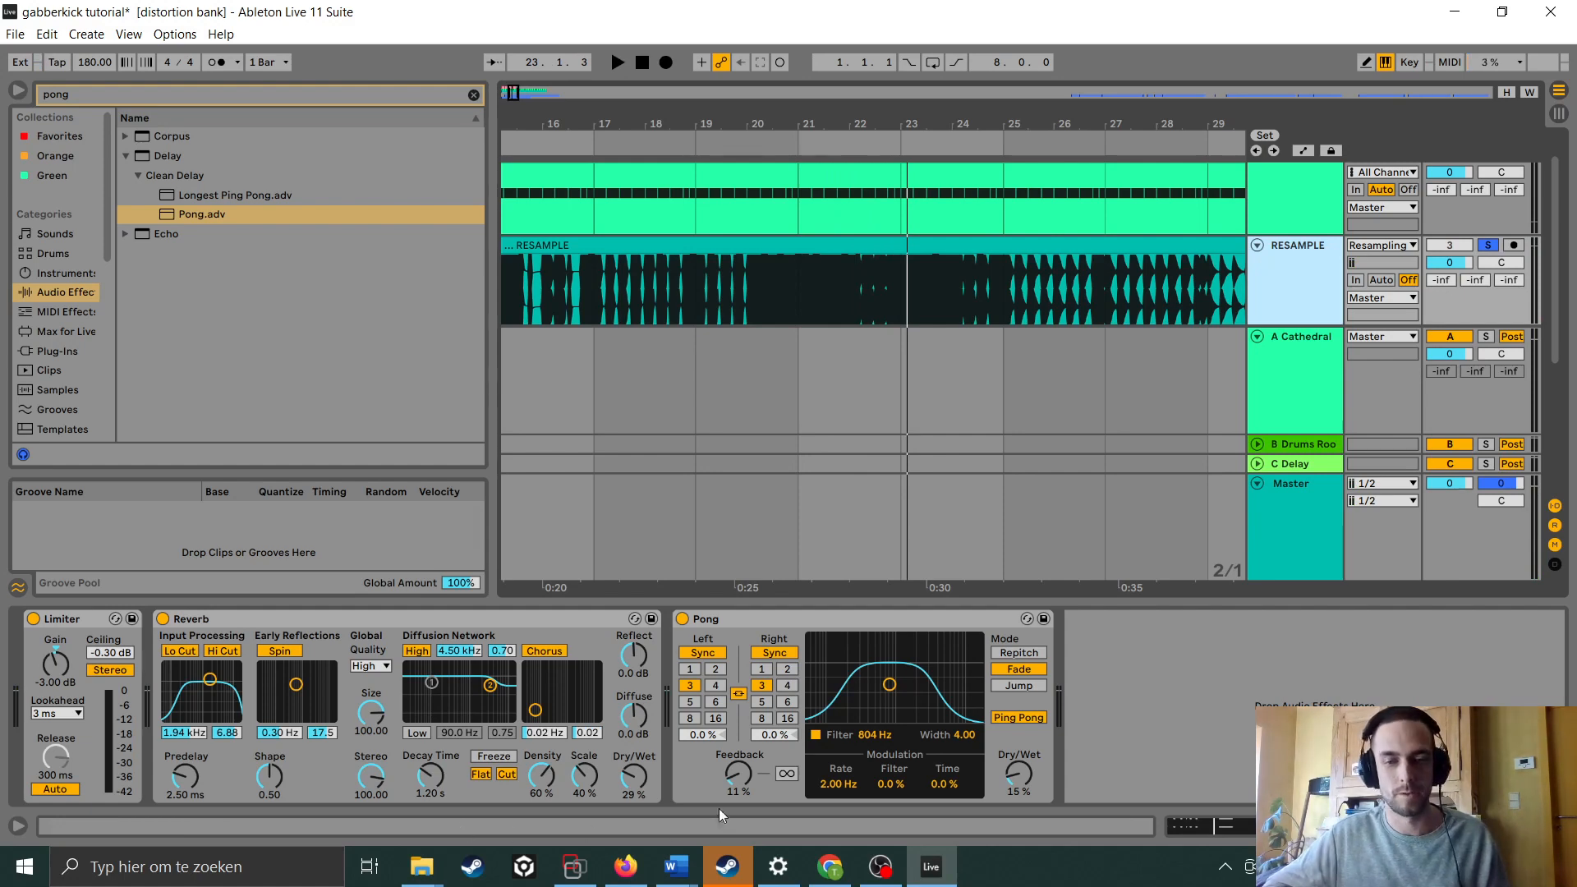
# Switch to Firefox and listen to a passage of the "Pitch-Hiker" YouTube video, then pause it
pyautogui.click(626, 867)
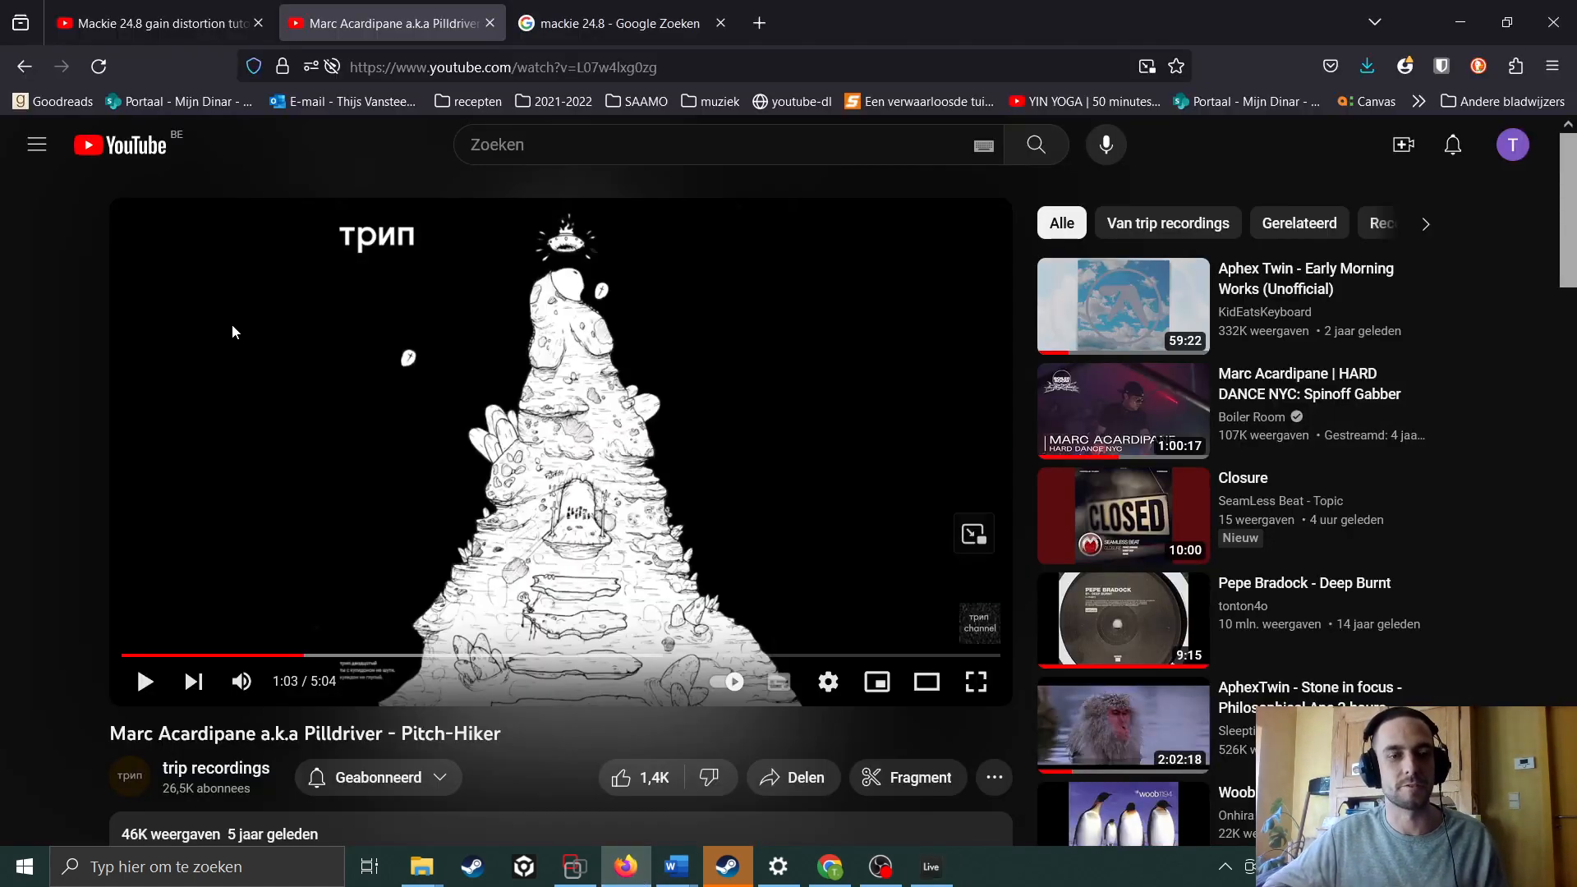
pyautogui.click(209, 623)
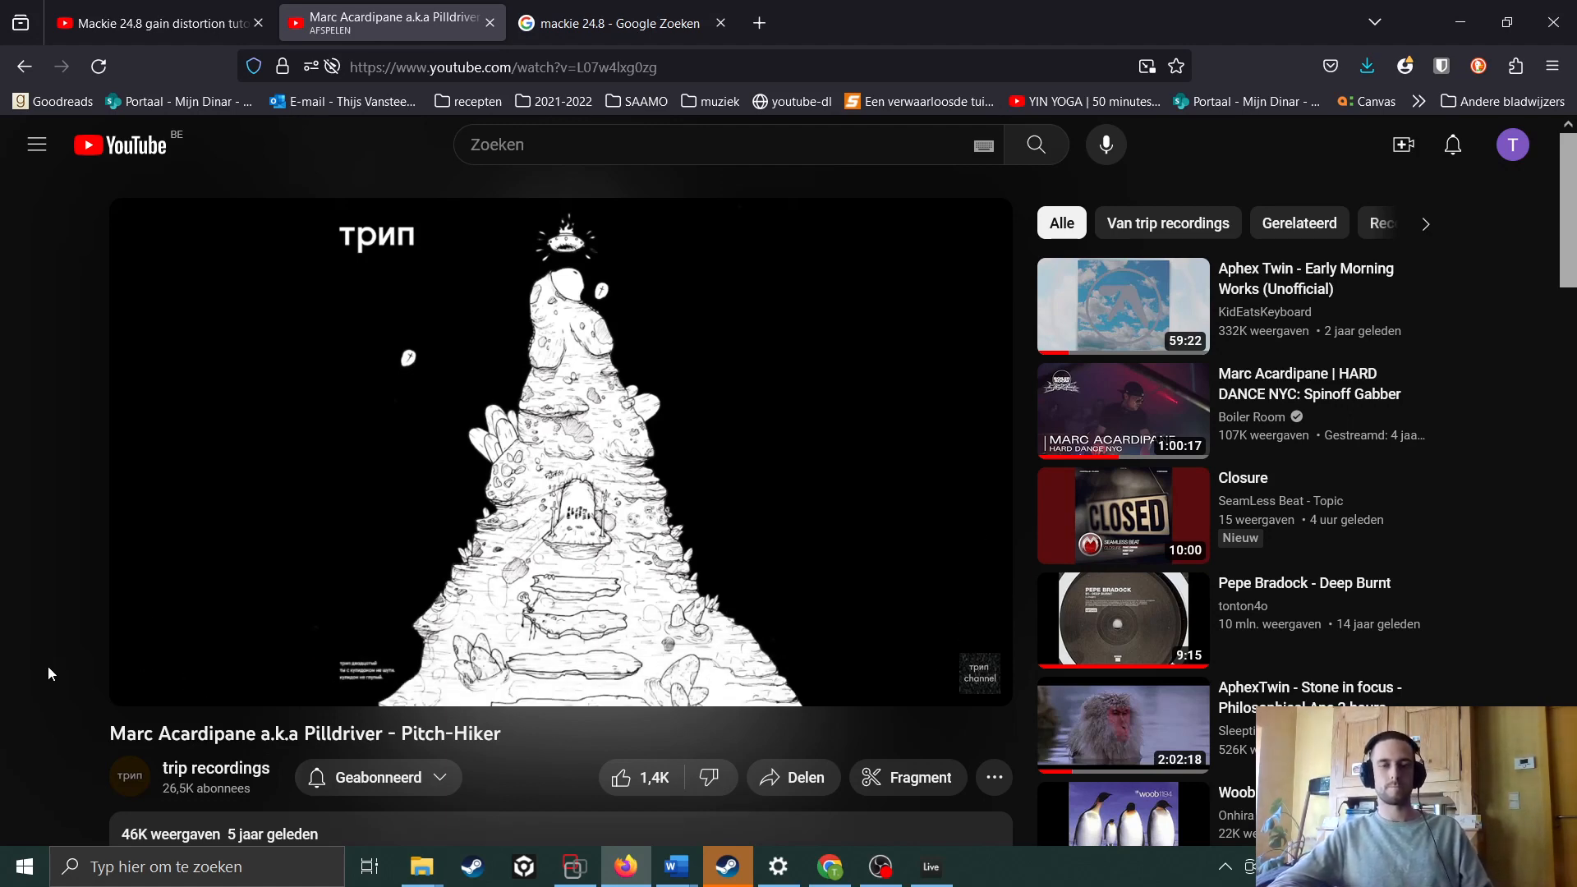
pyautogui.click(443, 548)
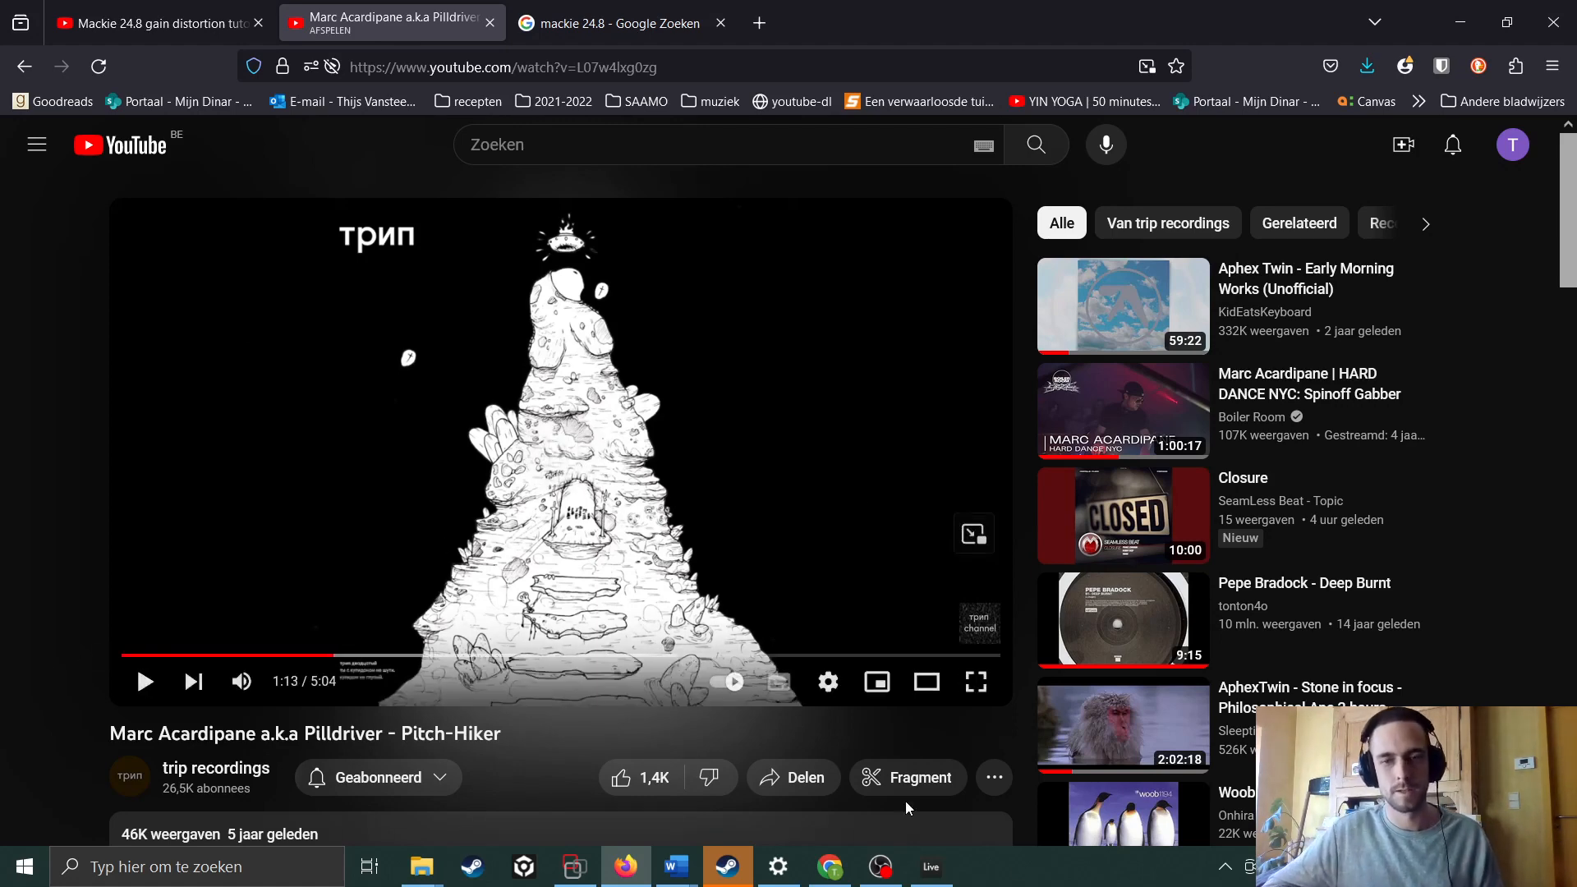
# Switch to Ableton Live, play RESAMPLE from bar 21, and set Pong's Feedback to 14% and Dry/Wet to 13%, and the Reverb's Dry/Wet to 20%
pyautogui.click(933, 854)
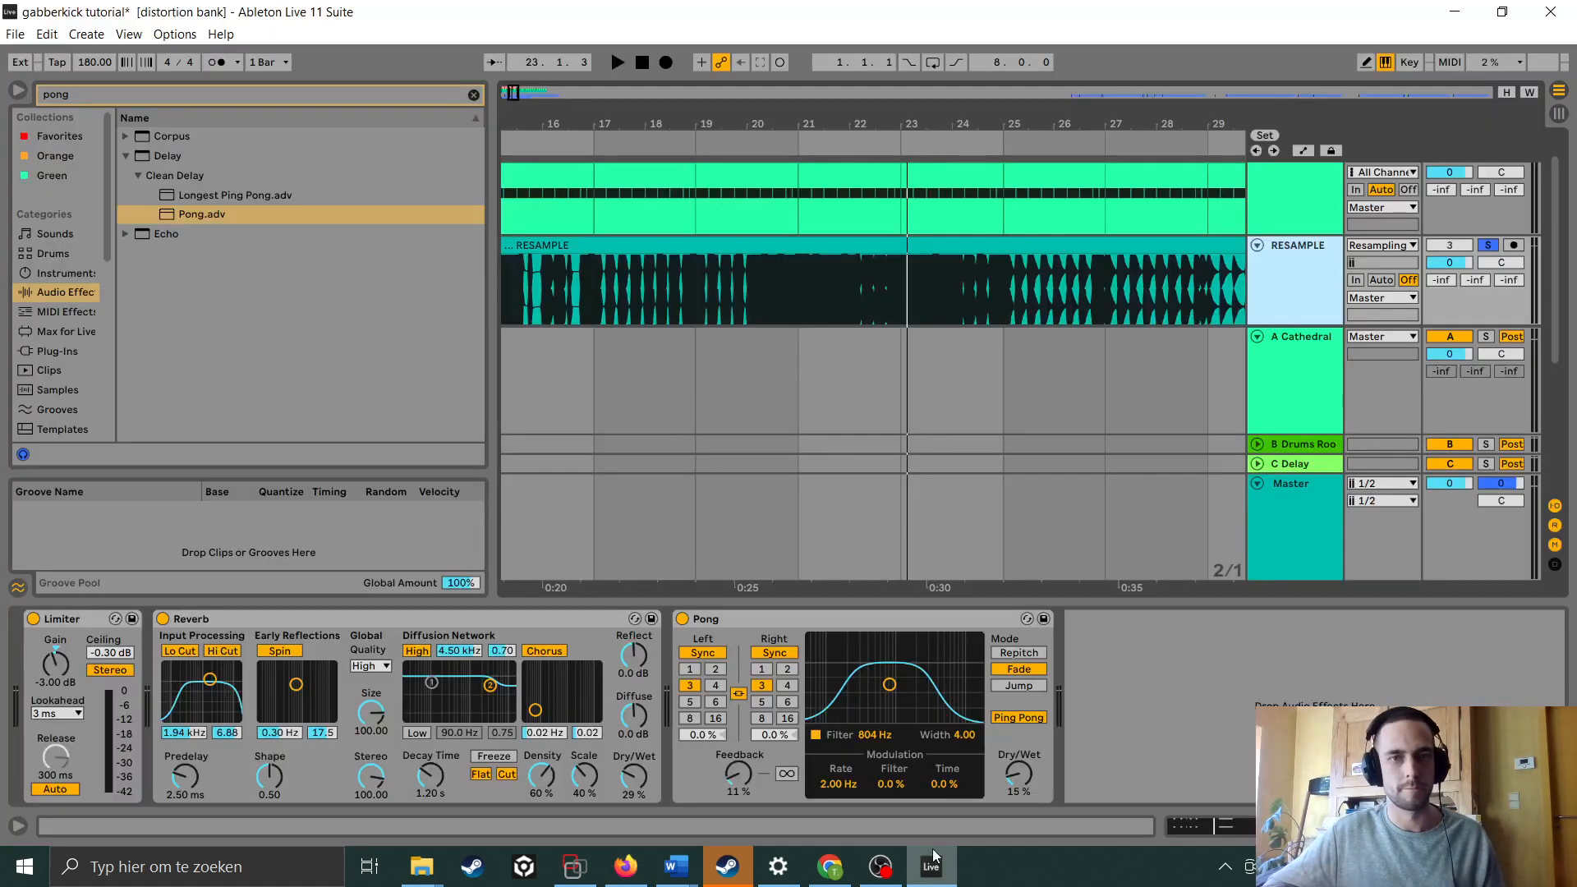
pyautogui.click(820, 295)
pyautogui.press('space')
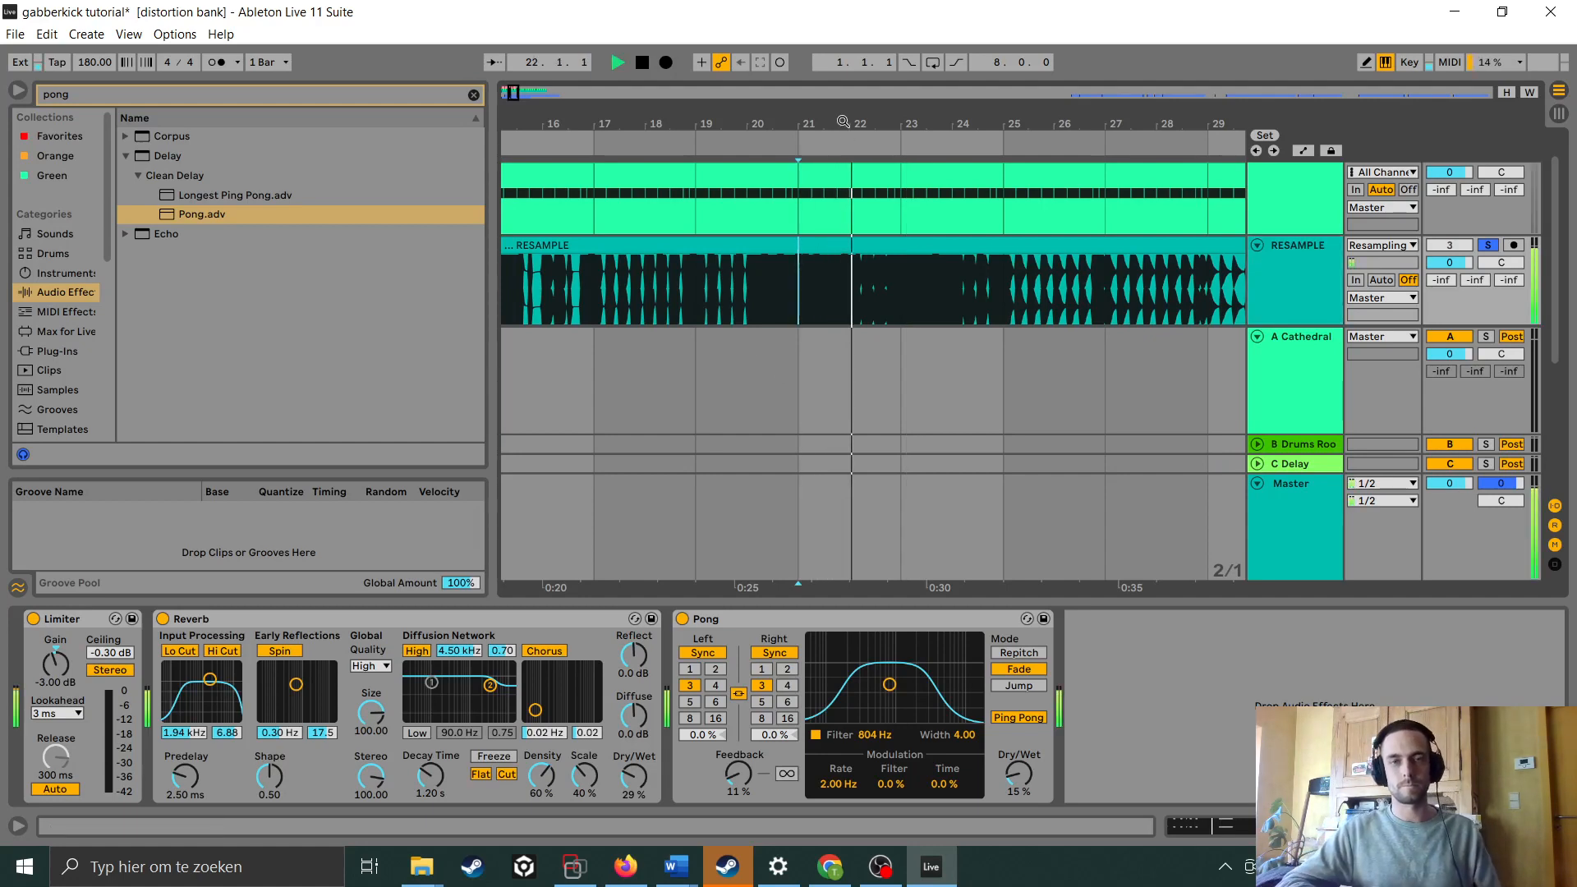
pyautogui.moveTo(843, 121); pyautogui.dragTo(838, 33)
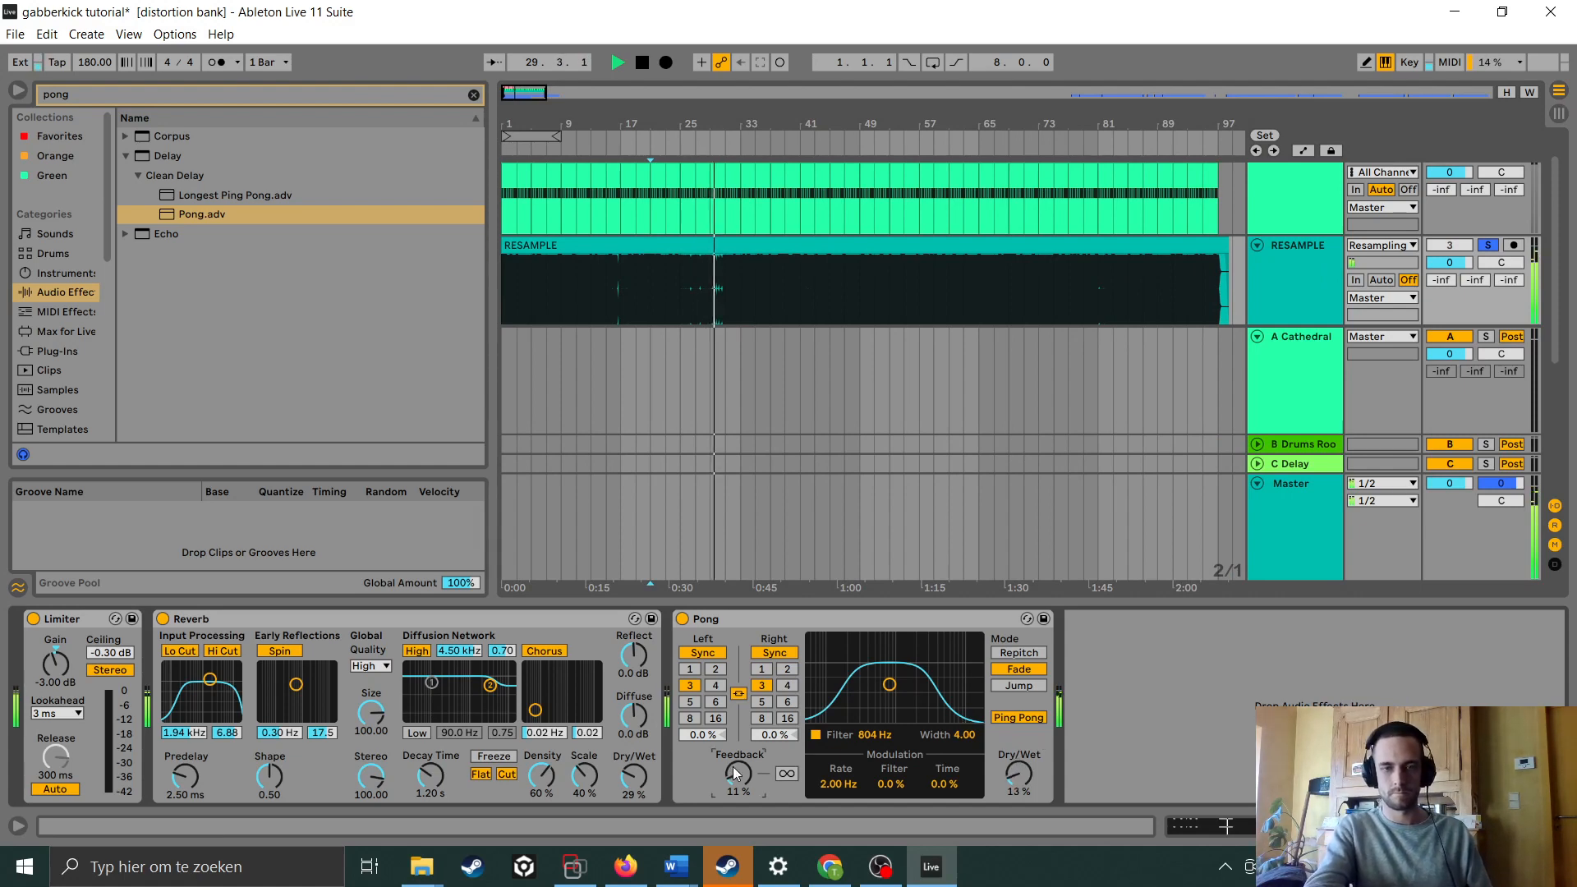
pyautogui.moveTo(735, 773); pyautogui.dragTo(736, 770)
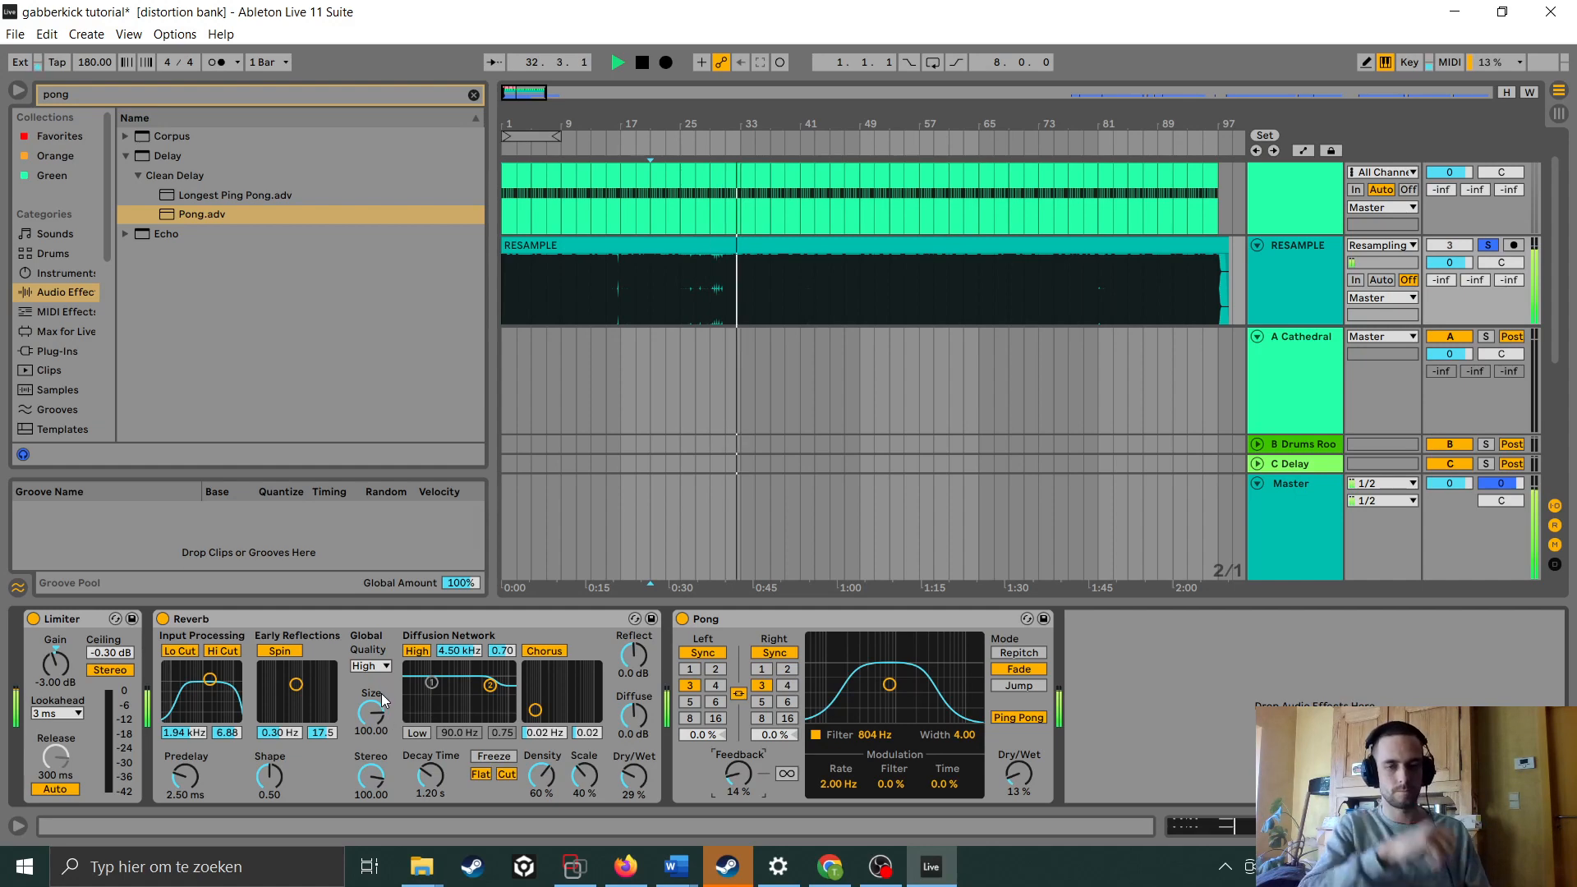
pyautogui.moveTo(633, 775); pyautogui.dragTo(633, 790)
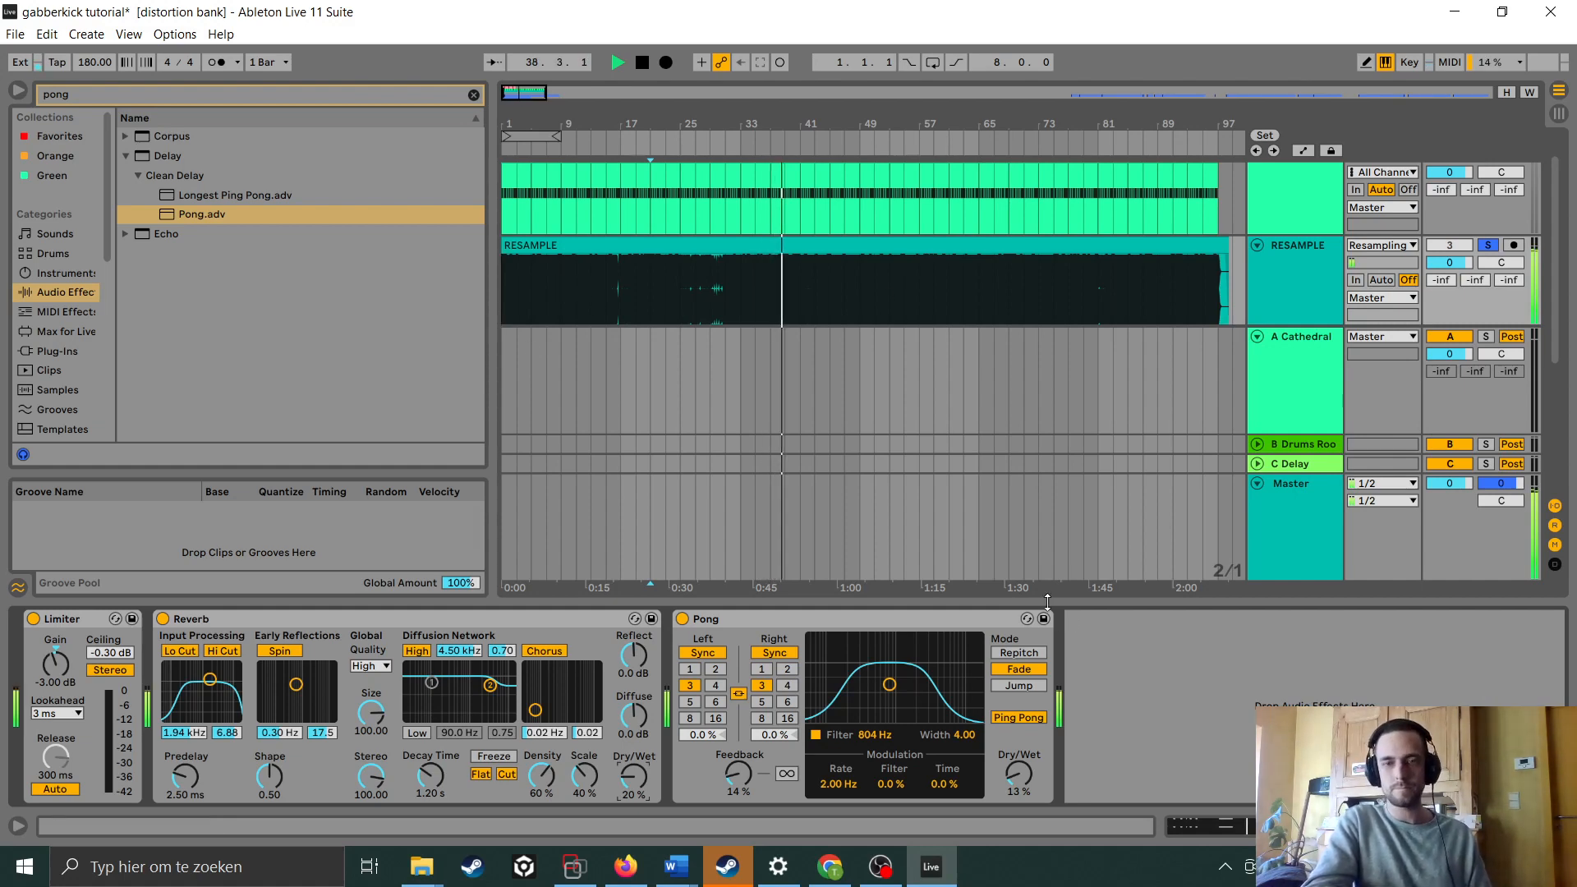
# Stop playback and examine the RESAMPLE clip's sample properties and the track's effect chain
pyautogui.moveTo(1047, 602); pyautogui.dragTo(1042, 847)
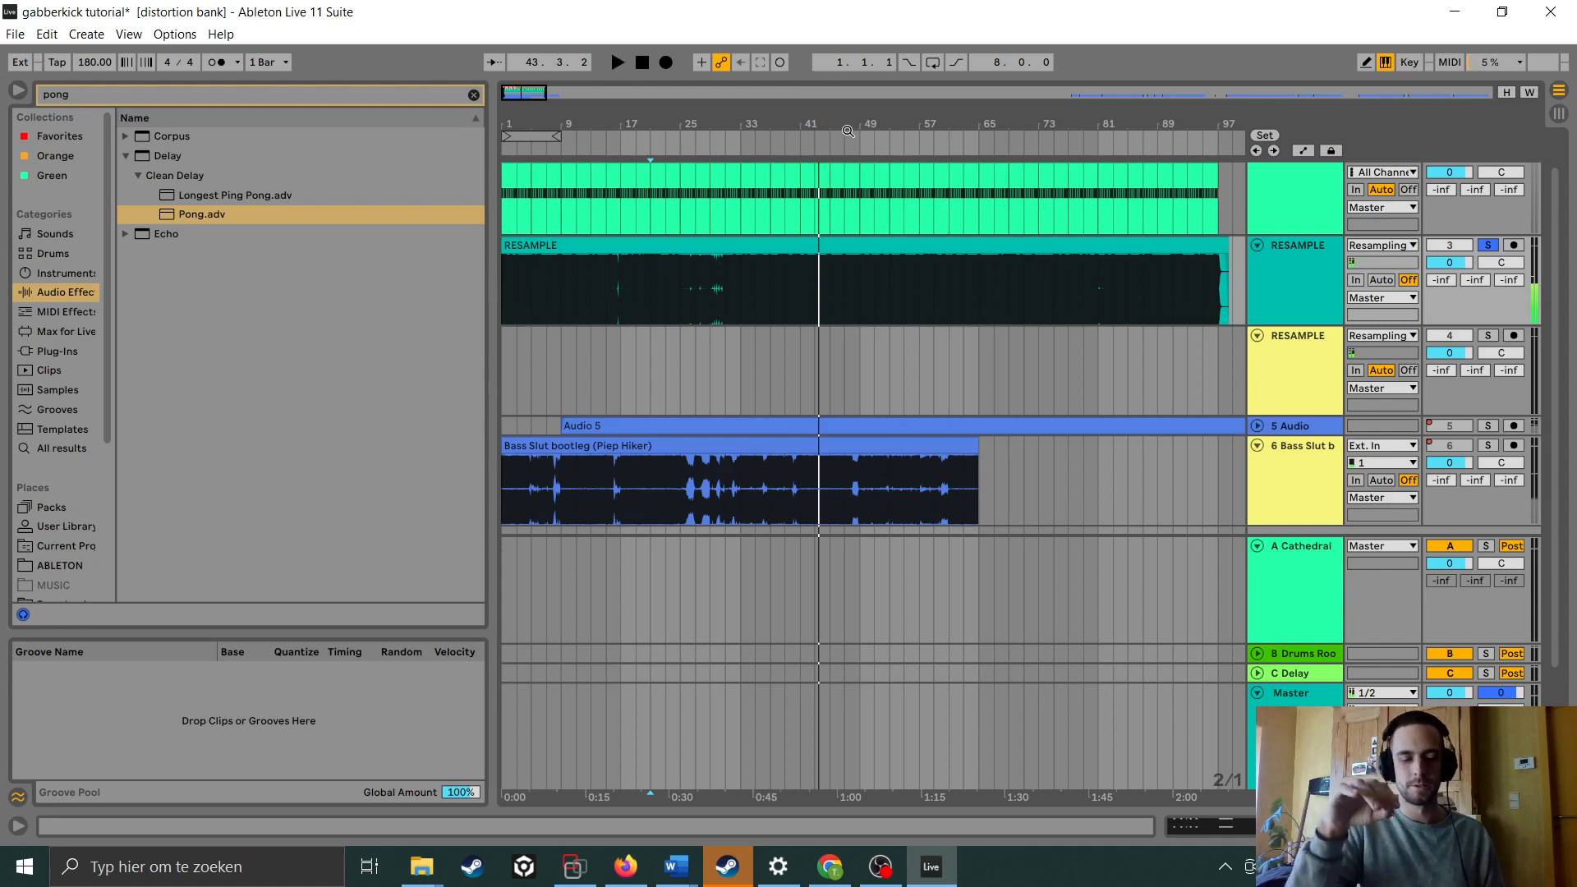
pyautogui.moveTo(833, 118); pyautogui.dragTo(825, 53)
pyautogui.scroll(1, 573, 212)
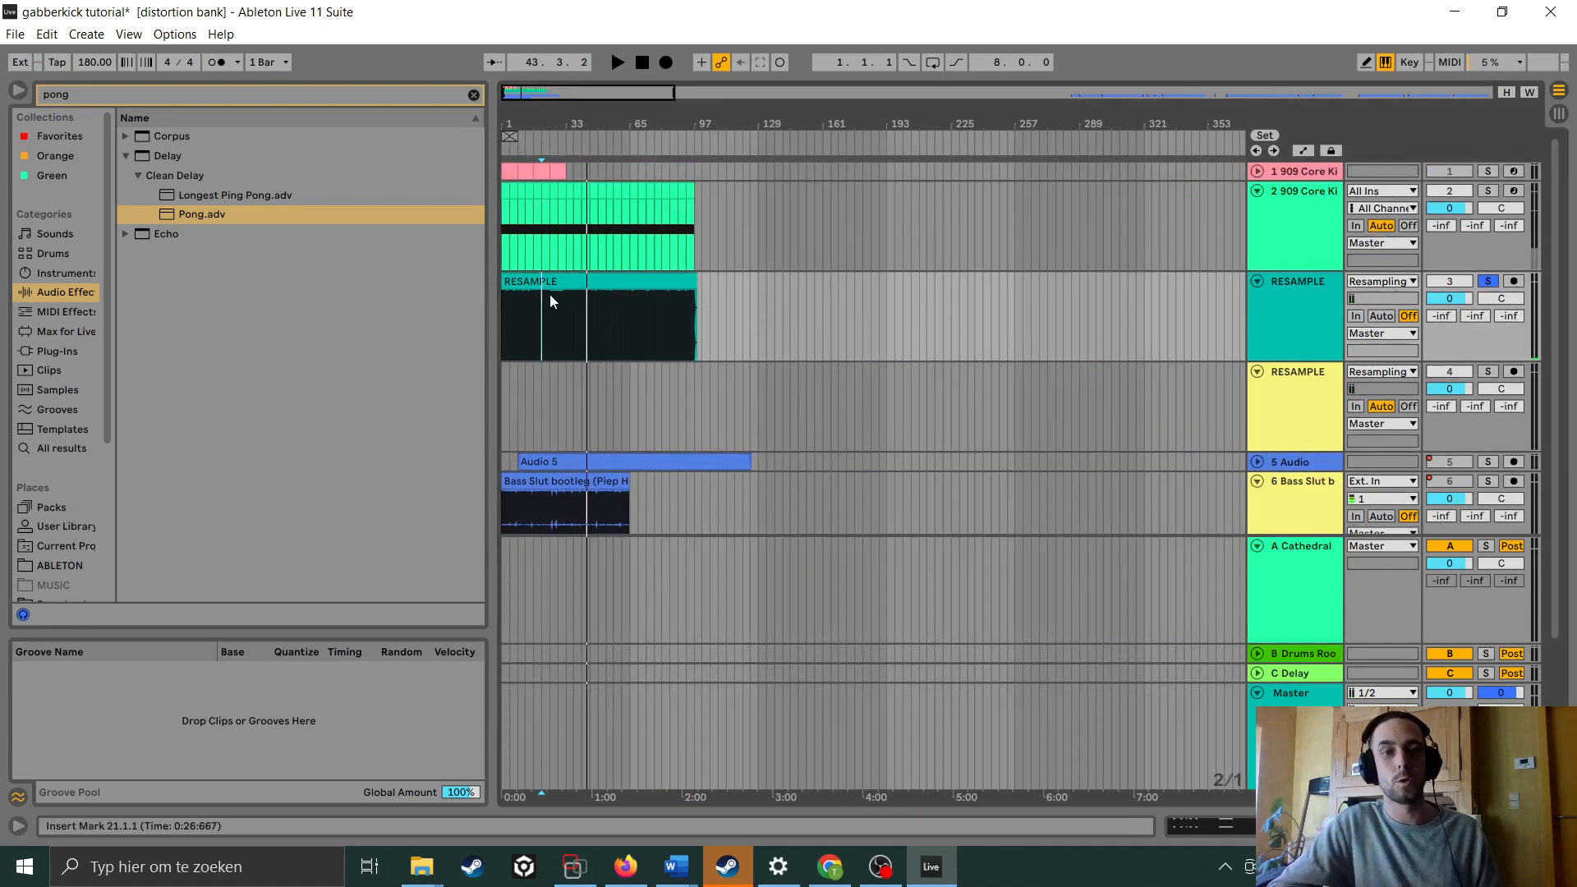
pyautogui.moveTo(523, 123); pyautogui.dragTo(569, 175)
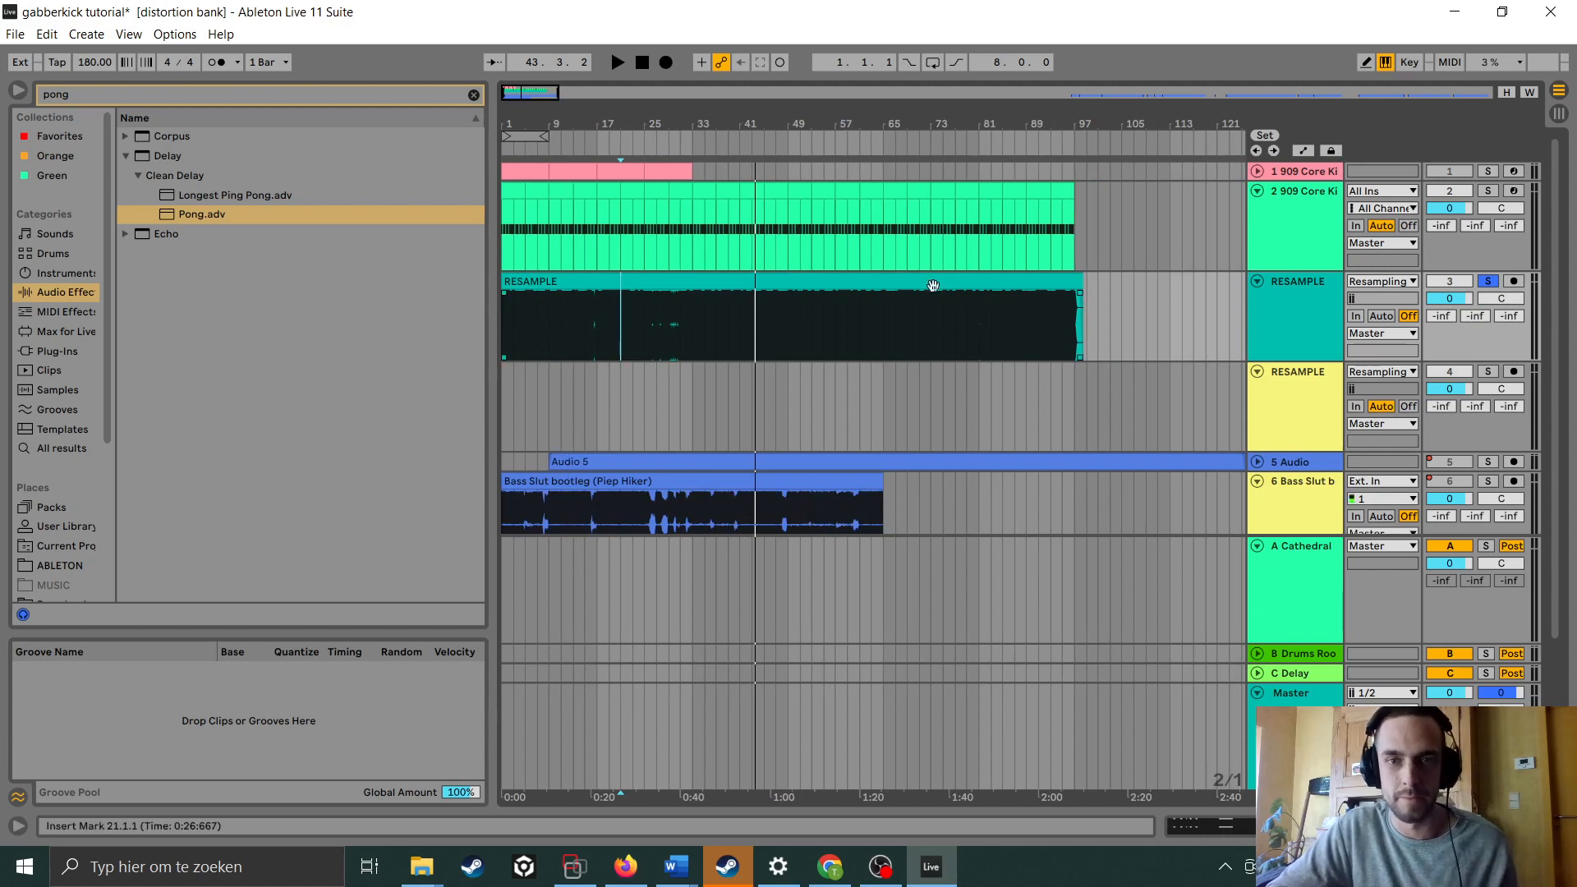
pyautogui.doubleClick(1293, 307)
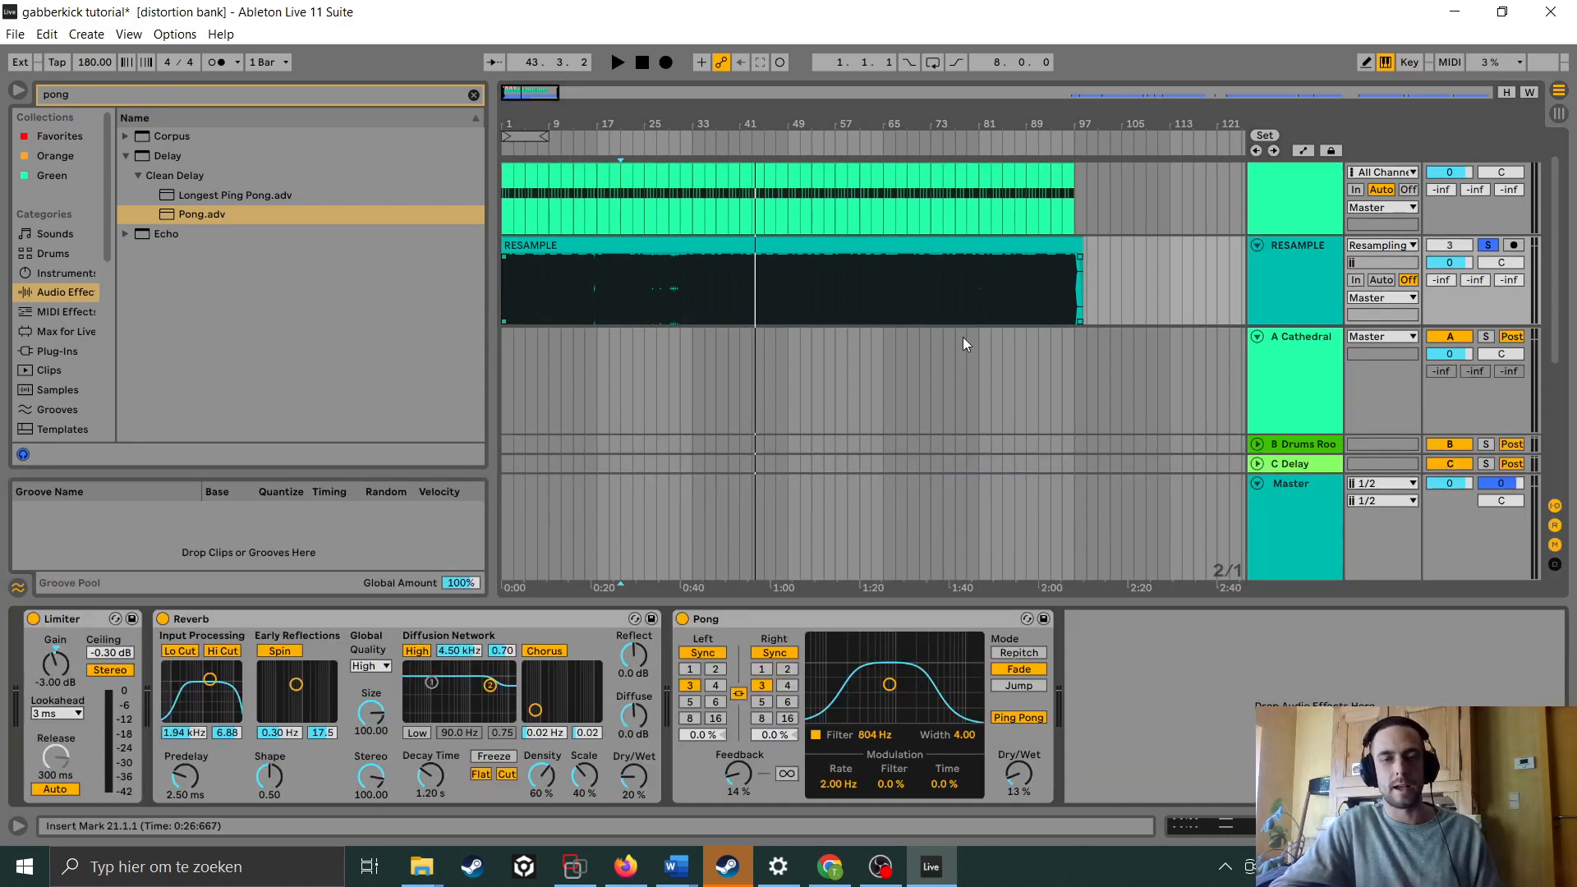
pyautogui.click(696, 245)
pyautogui.doubleClick(696, 245)
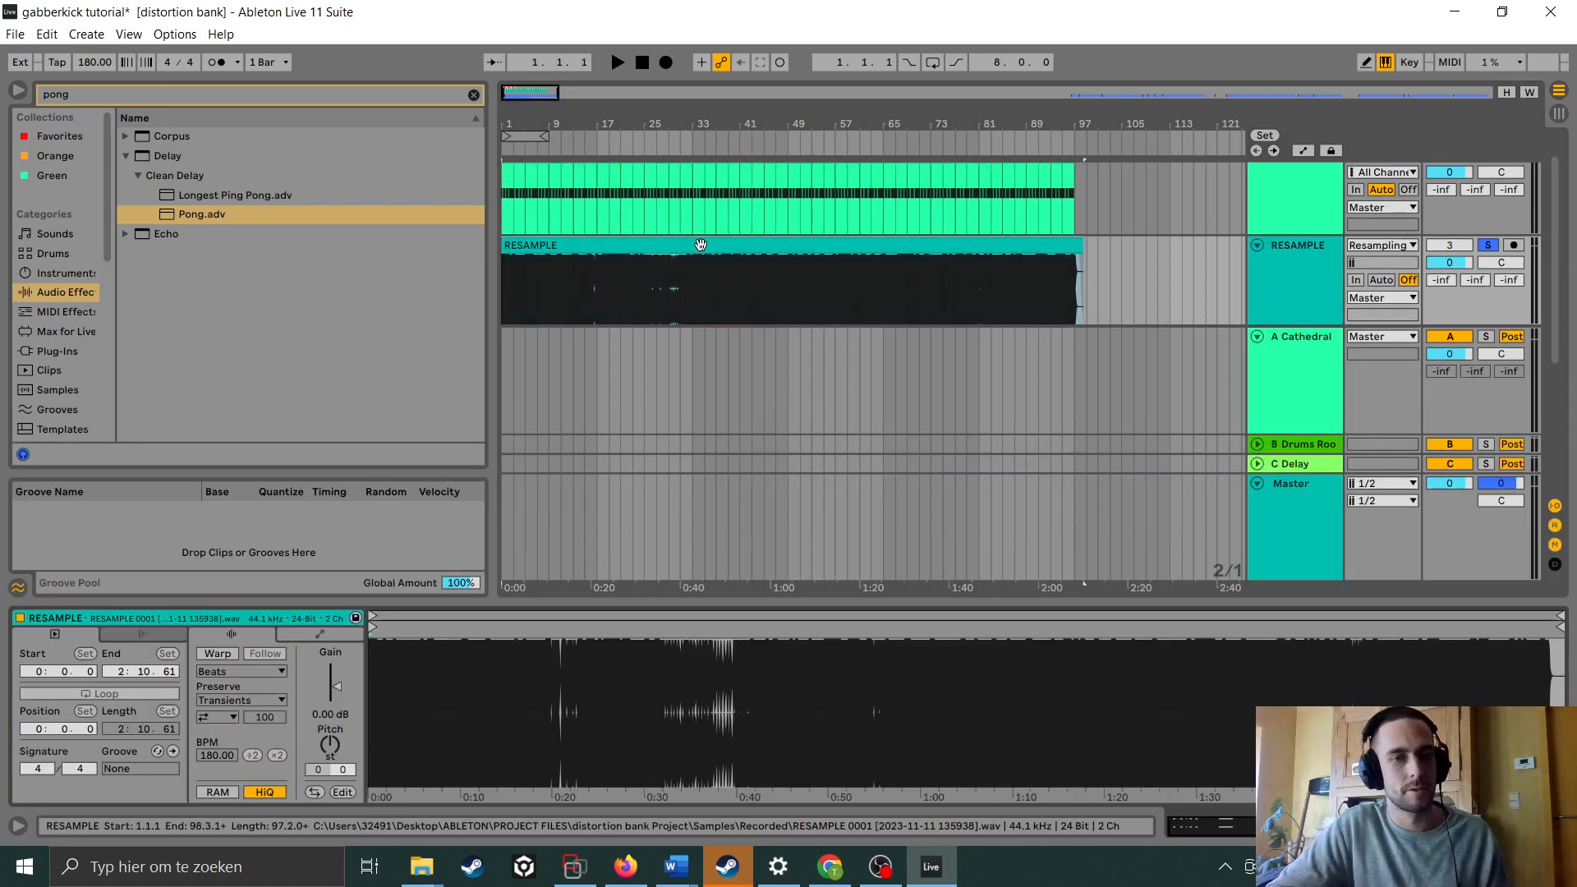
pyautogui.click(1298, 284)
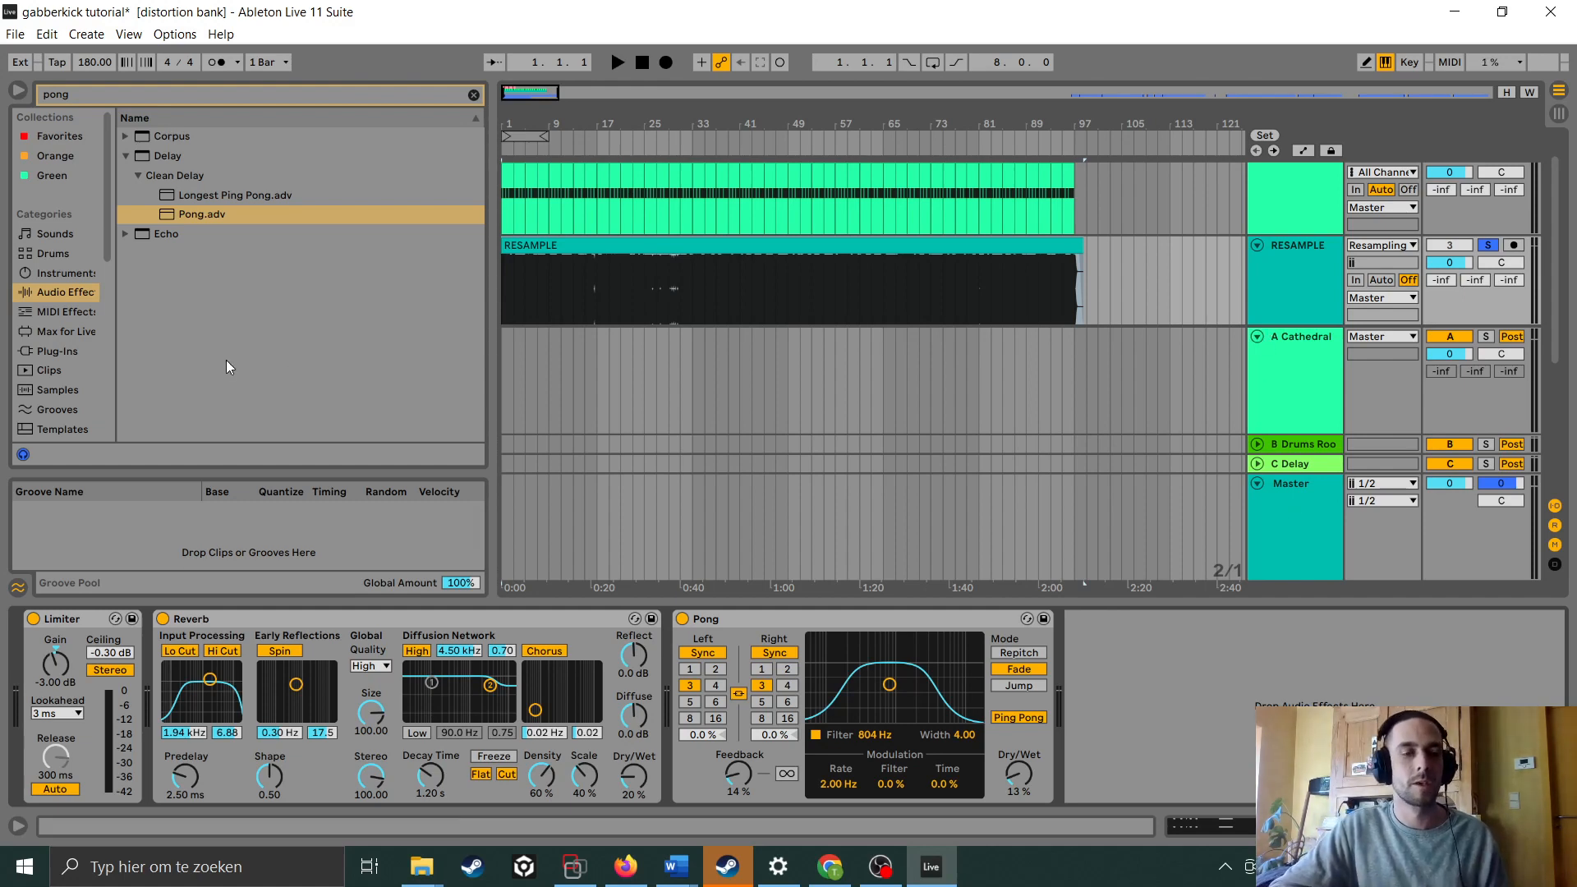
# Clear the browser search, list the installed plug-ins and select bx_subfilter
pyautogui.scroll(-2, 47, 306)
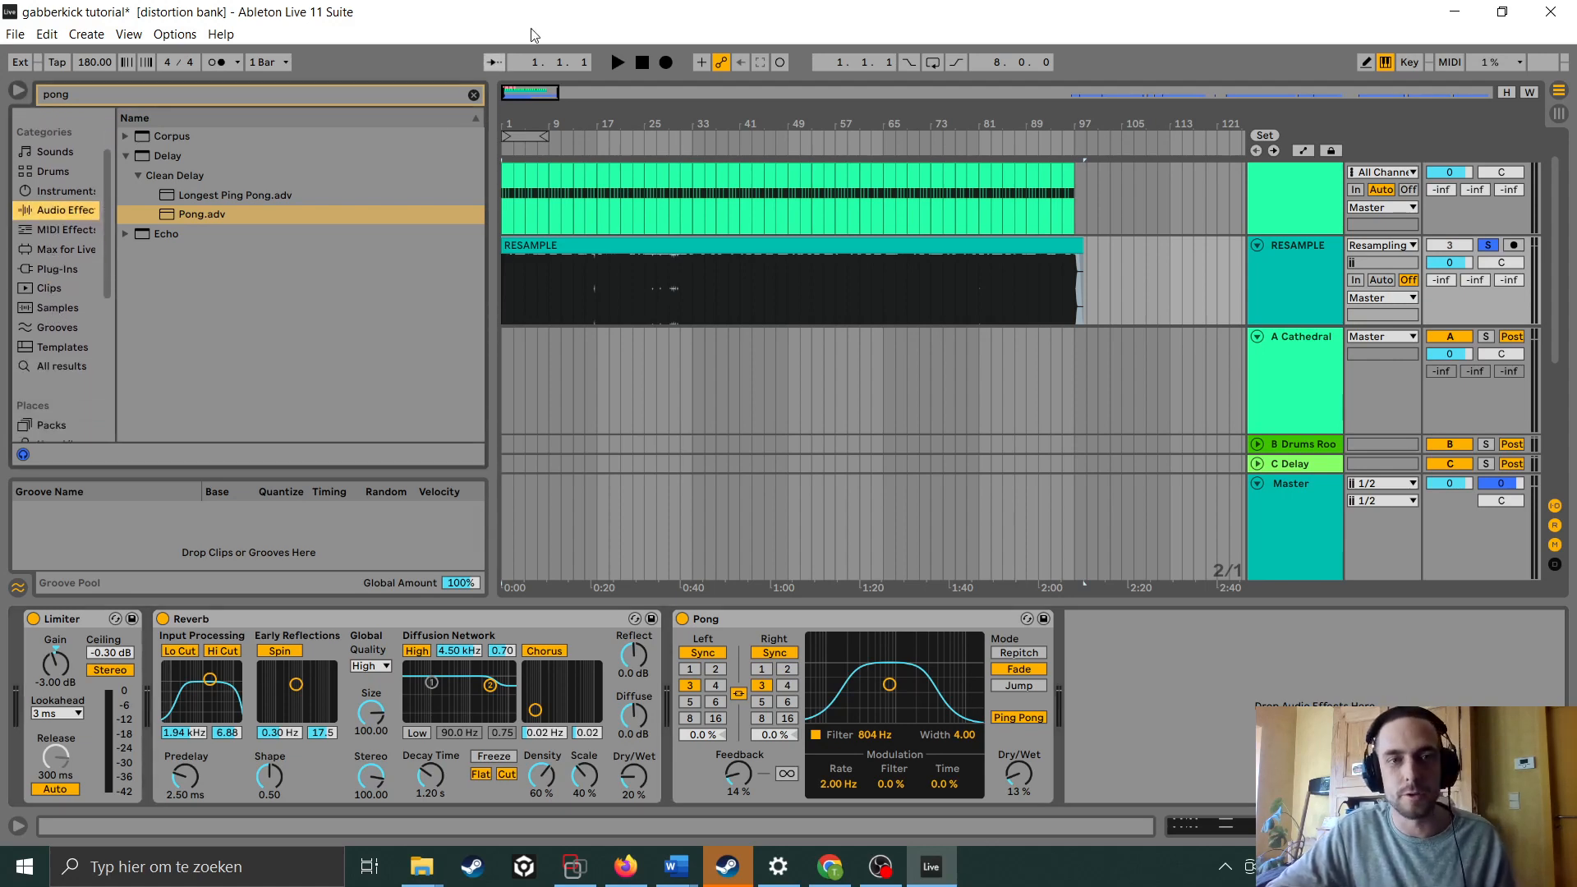
pyautogui.click(474, 95)
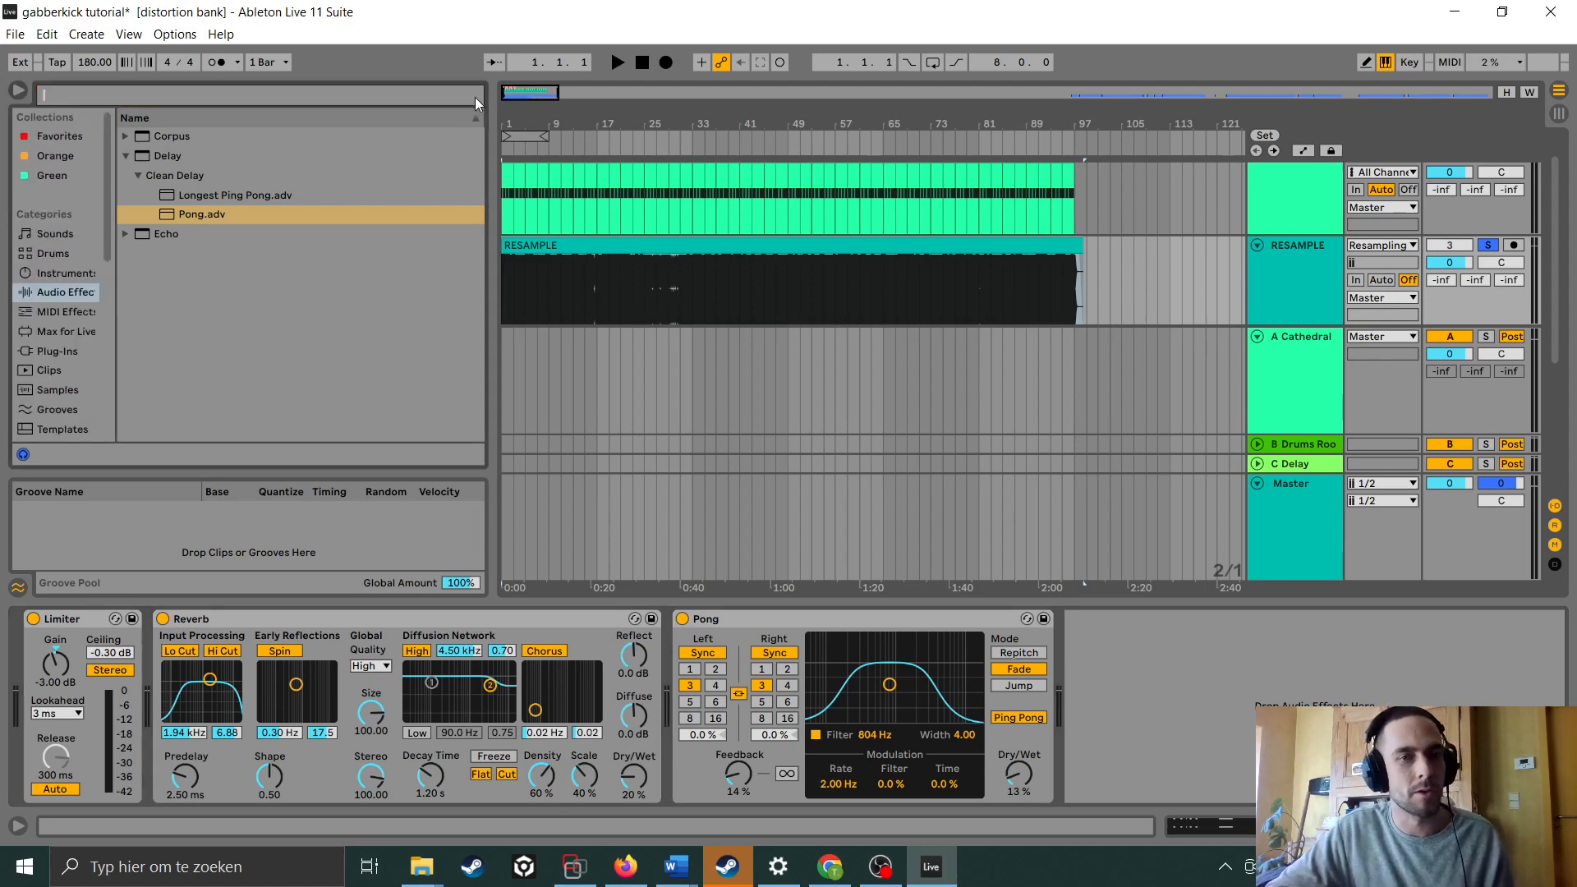
pyautogui.click(48, 357)
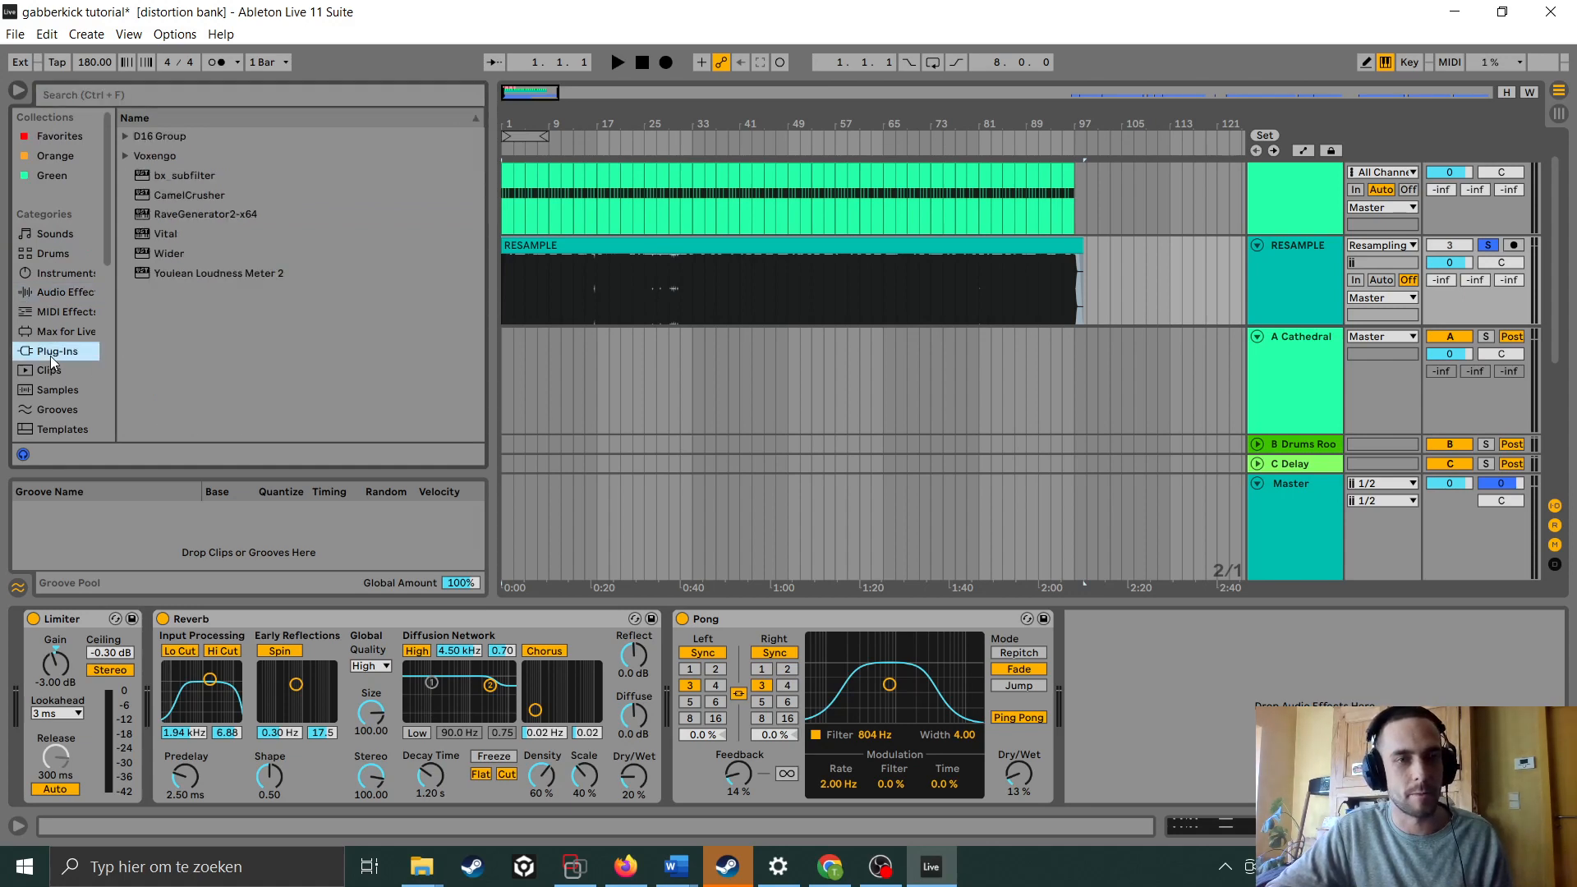
pyautogui.click(169, 175)
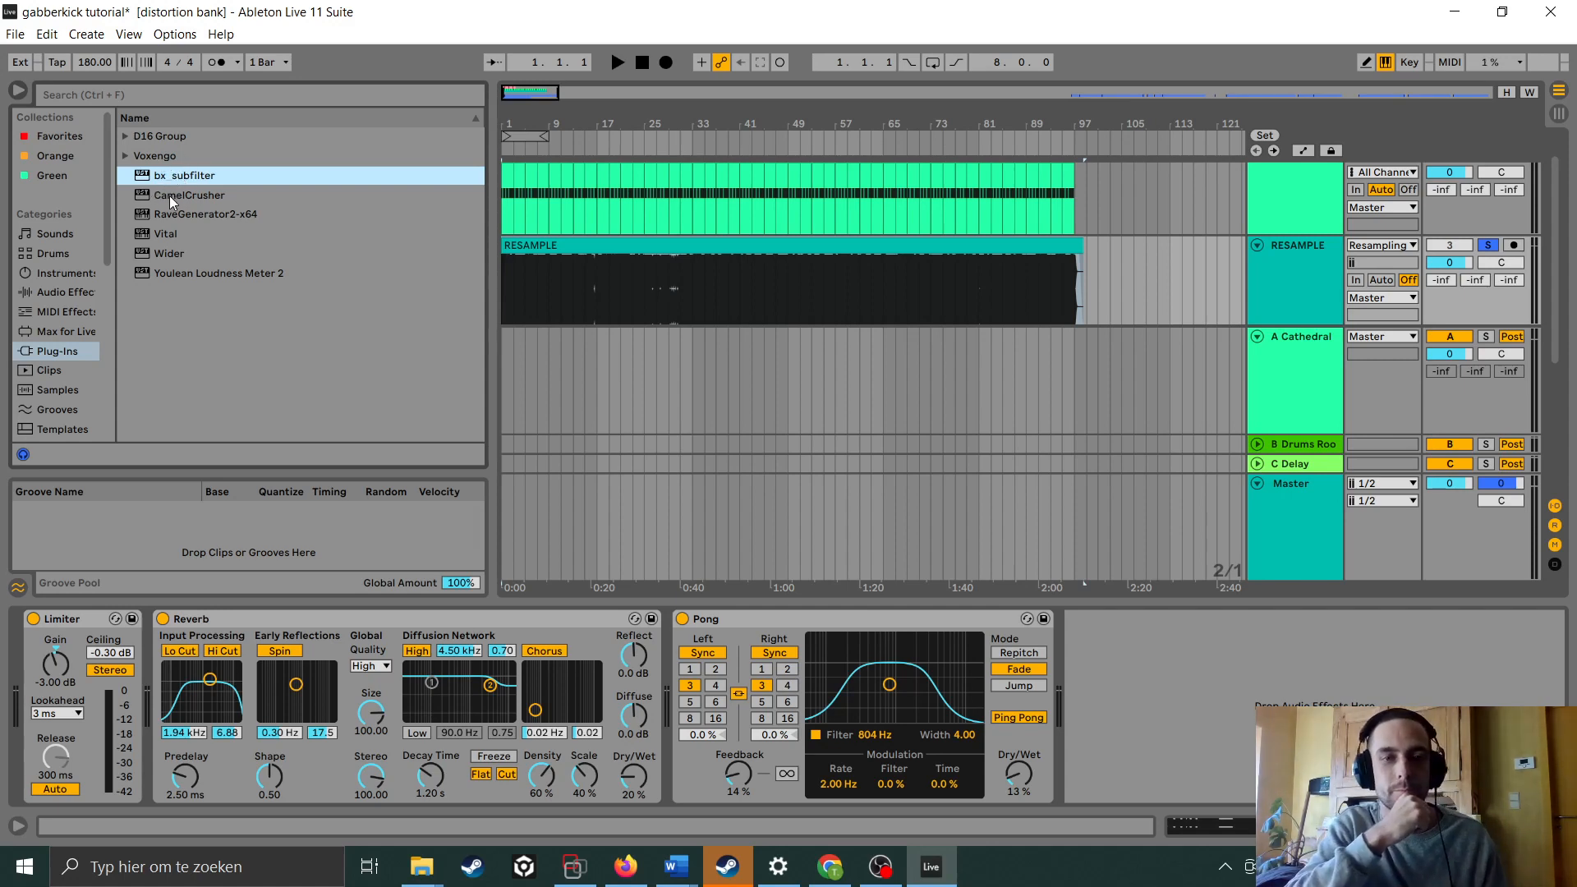
pyautogui.scroll(1, 723, 283)
pyautogui.click(710, 269)
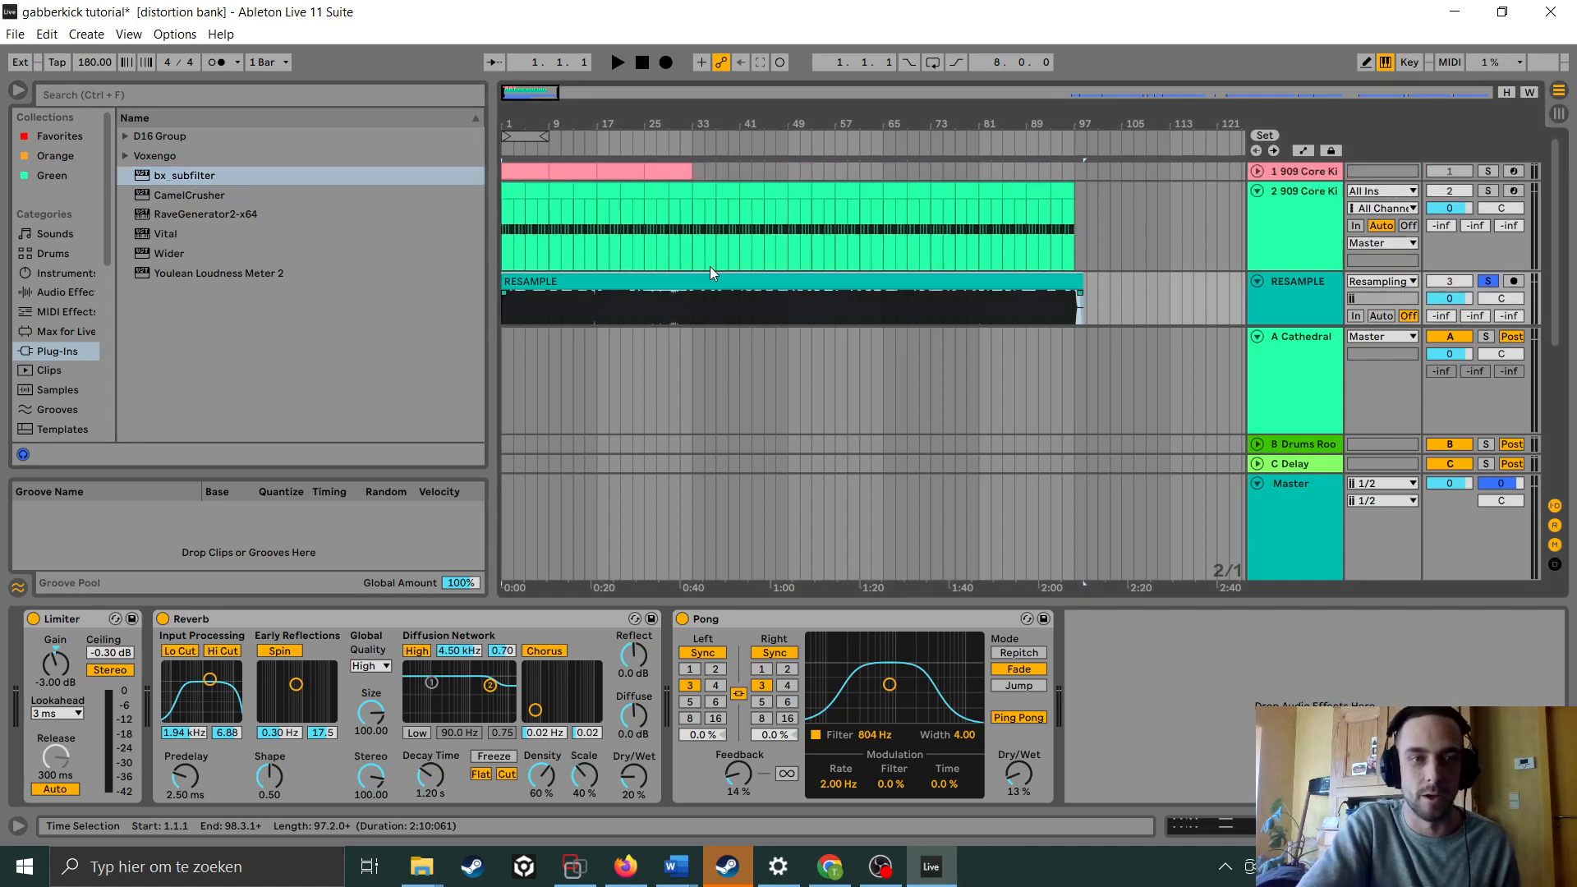
pyautogui.scroll(-3, 743, 264)
pyautogui.scroll(1, 771, 235)
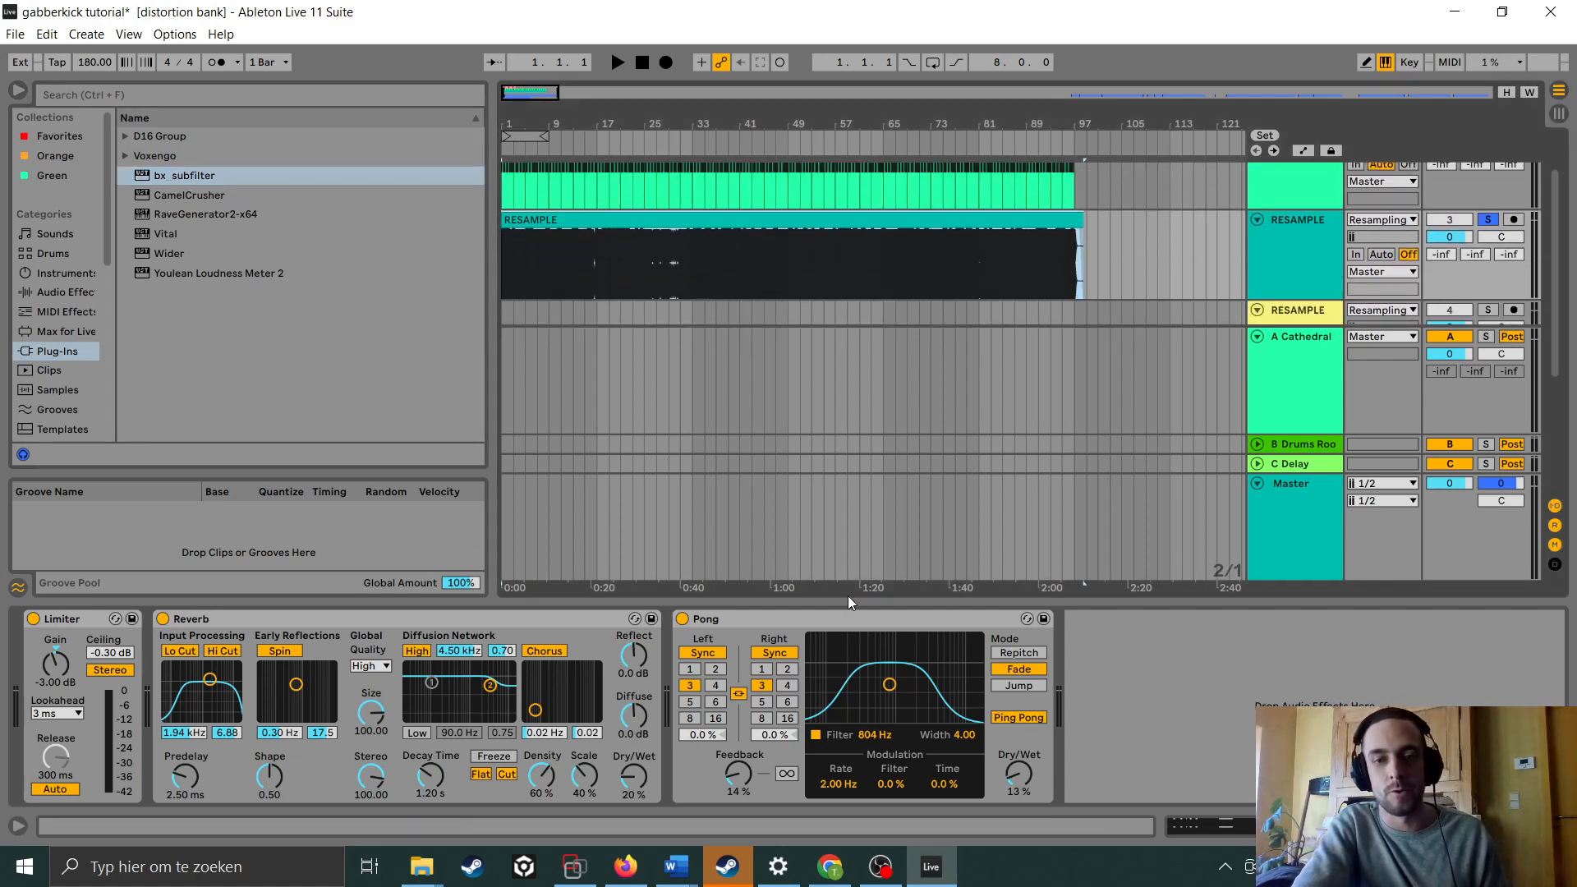
pyautogui.moveTo(858, 599); pyautogui.dragTo(859, 814)
pyautogui.scroll(2, 1063, 388)
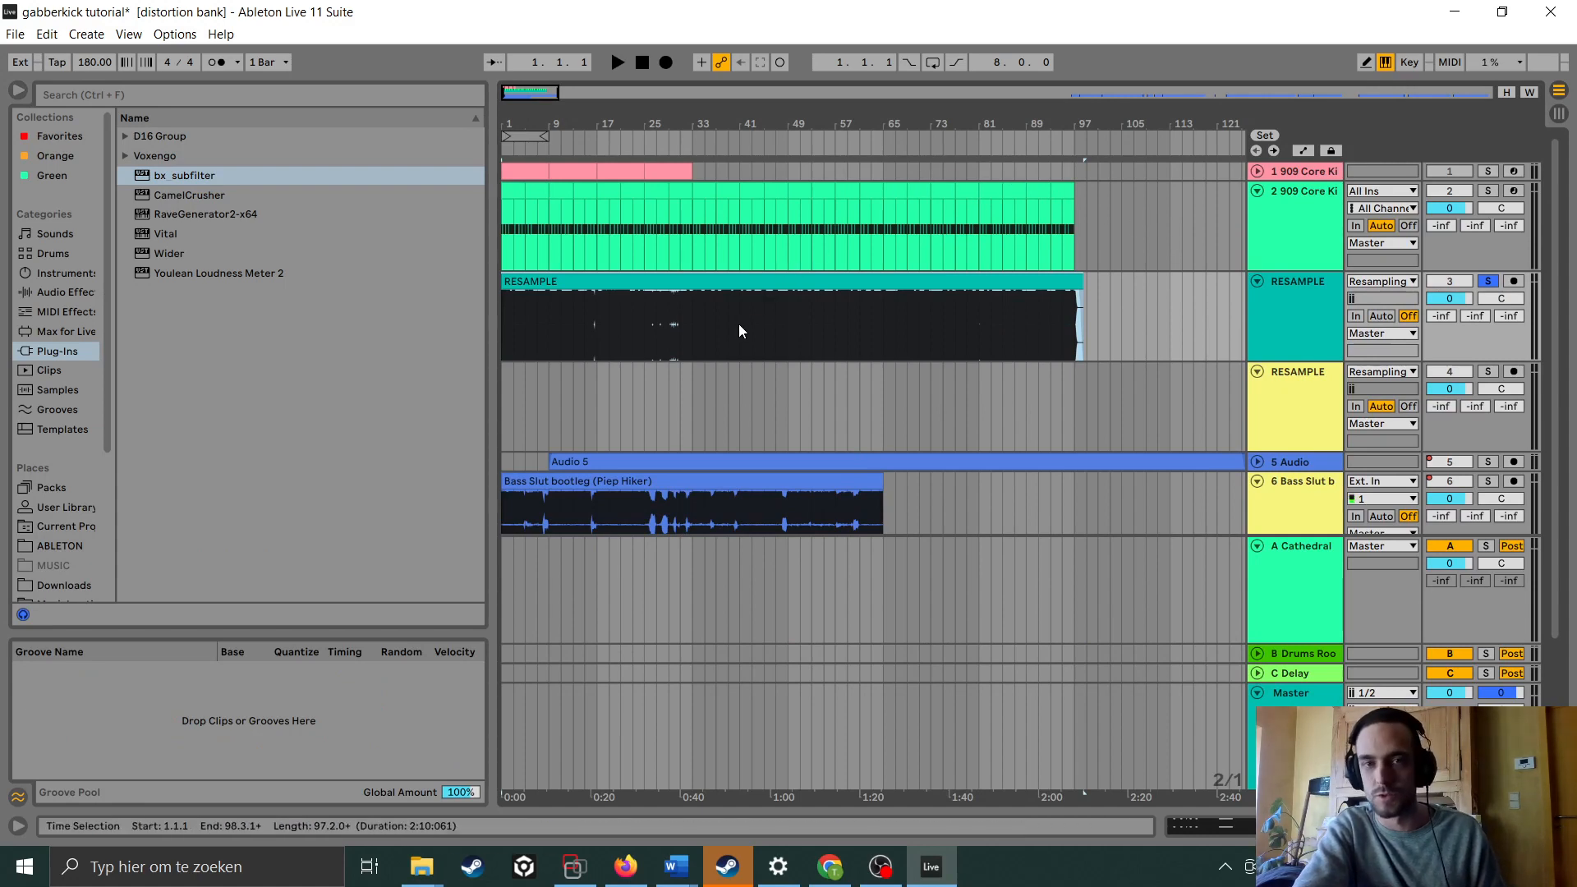
pyautogui.click(777, 322)
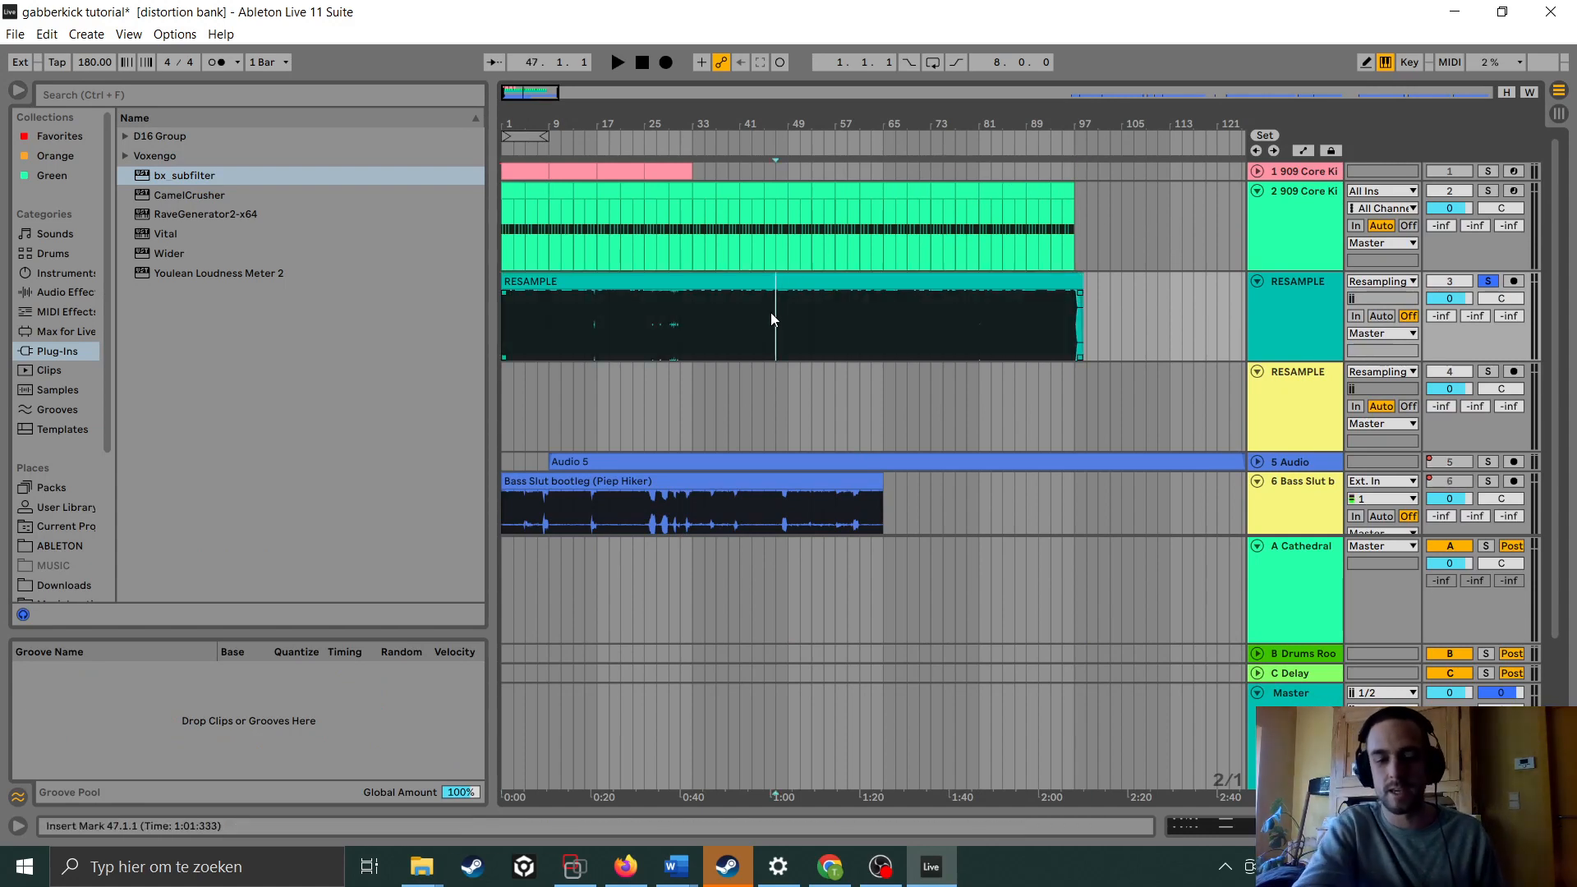
# Locate the late group of clips on the 5 Audio track and solo that track in place of RESAMPLE
pyautogui.moveTo(802, 115); pyautogui.dragTo(803, 45)
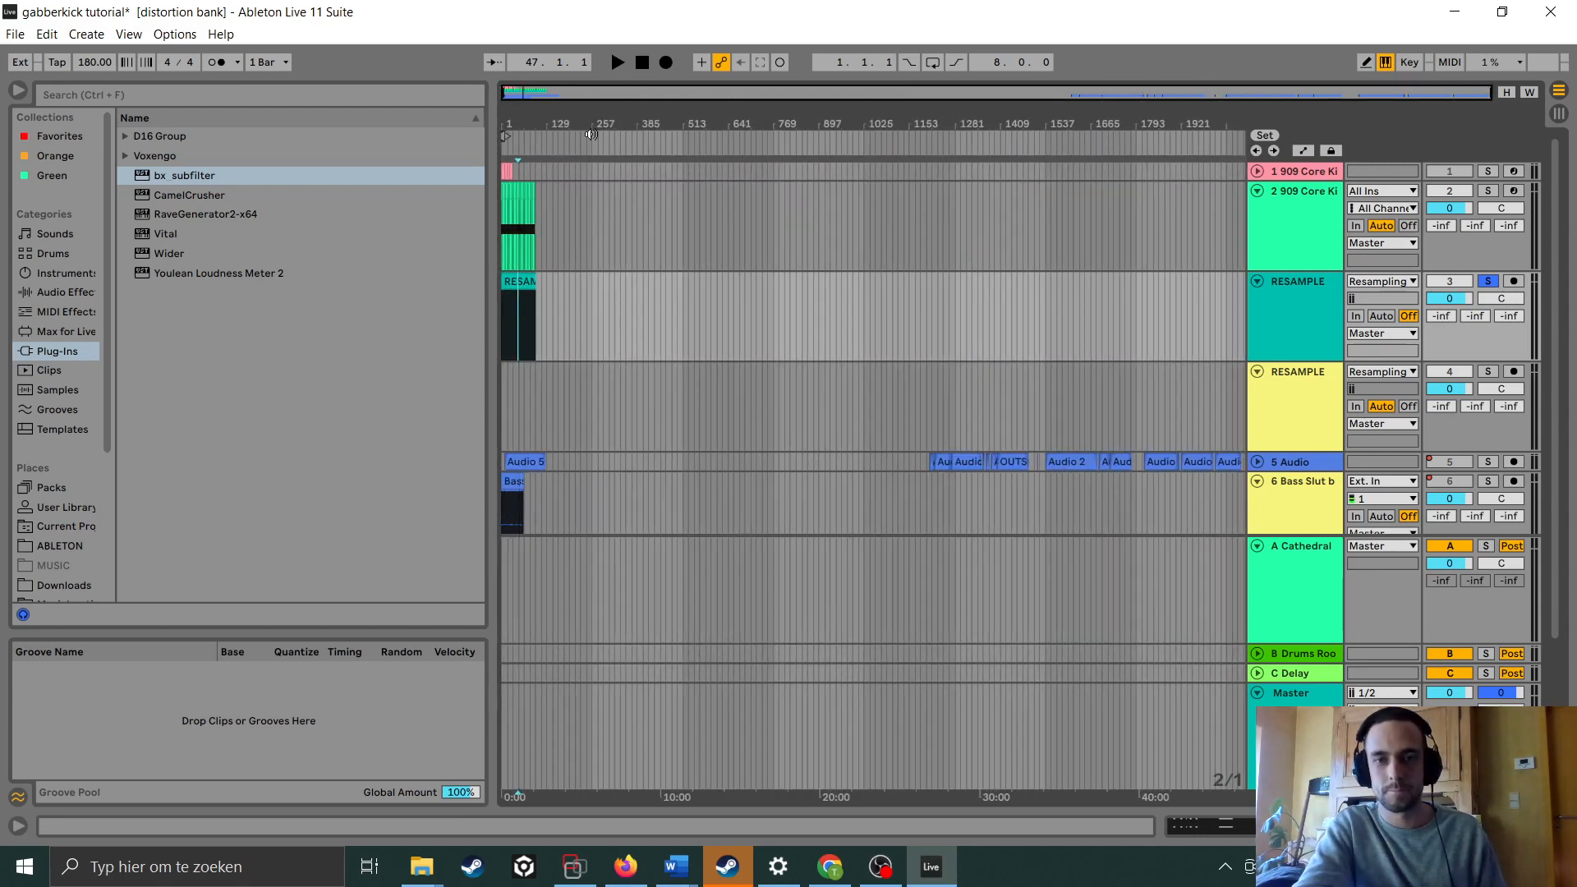
pyautogui.scroll(-2, 761, 315)
pyautogui.moveTo(890, 120); pyautogui.dragTo(503, 125)
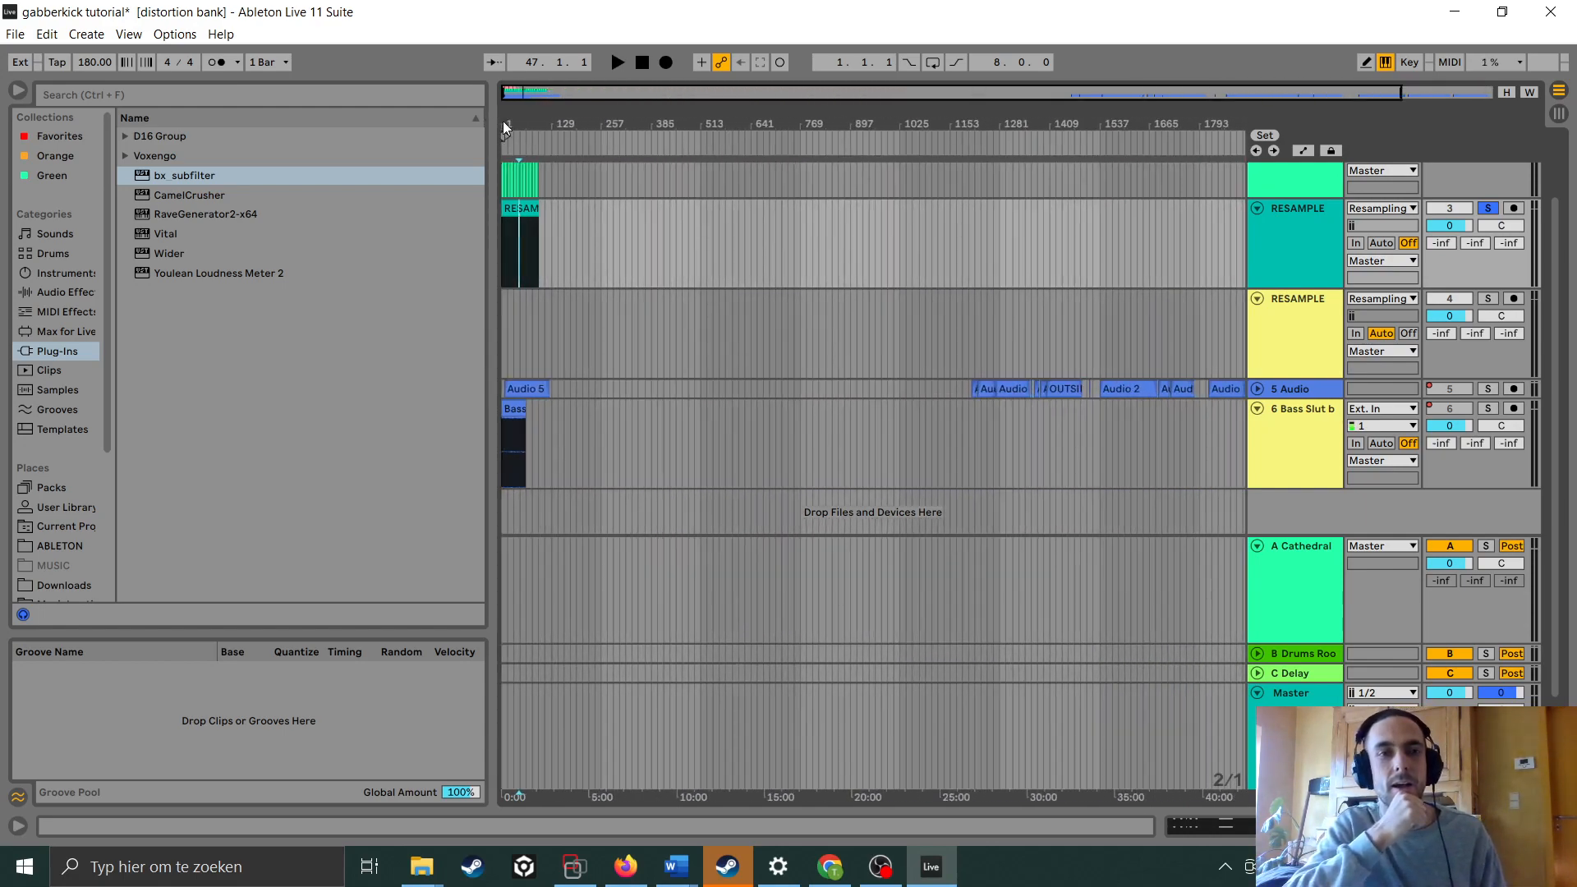
pyautogui.moveTo(1002, 123); pyautogui.dragTo(1002, 221)
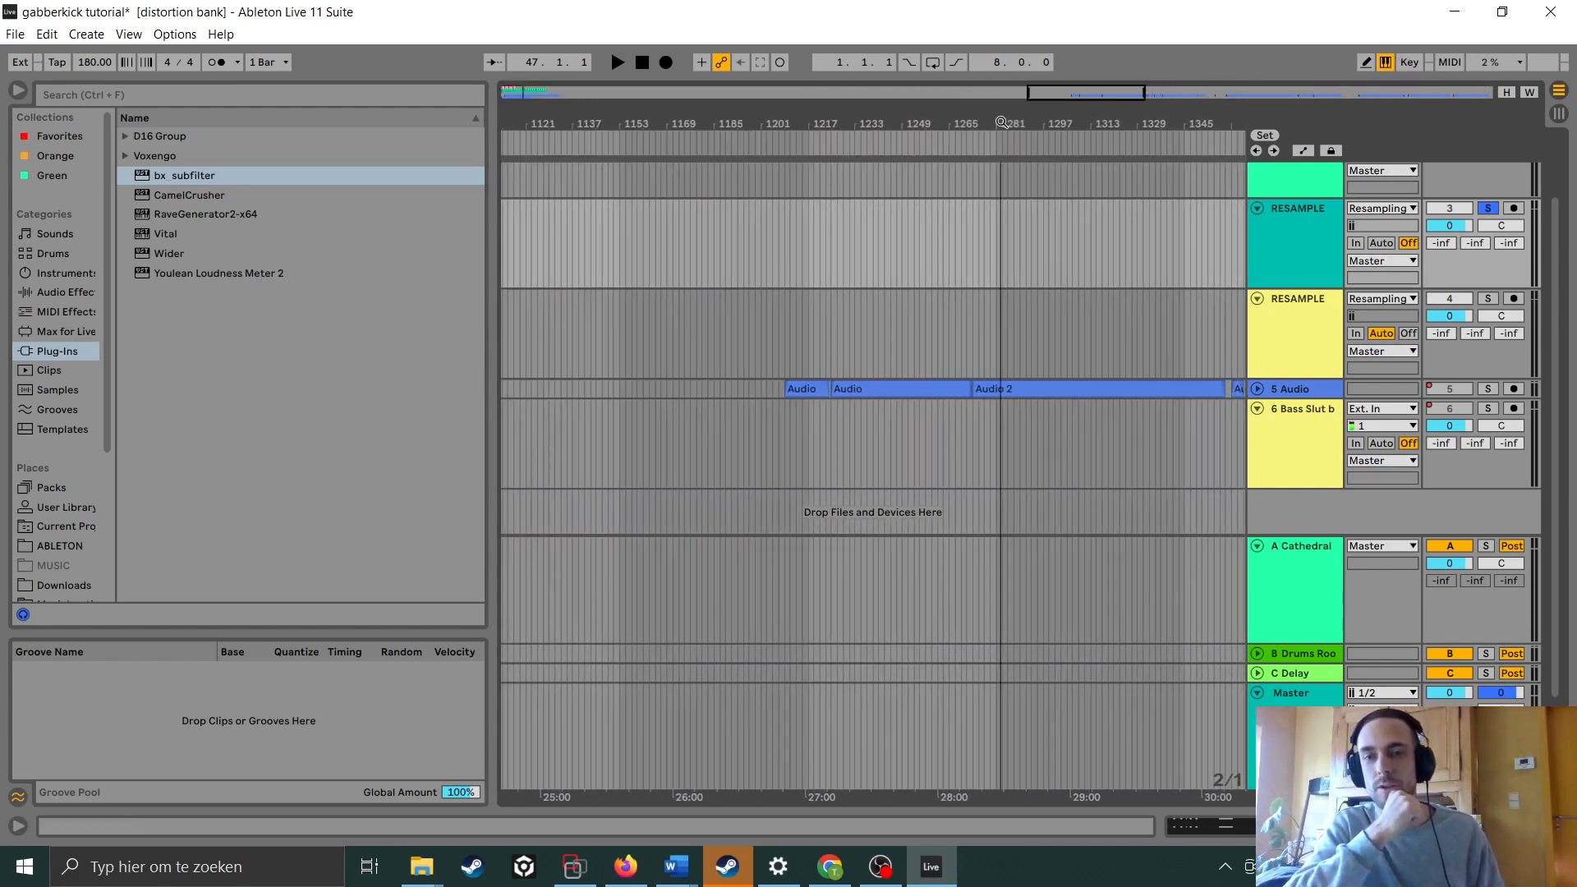
pyautogui.click(1488, 389)
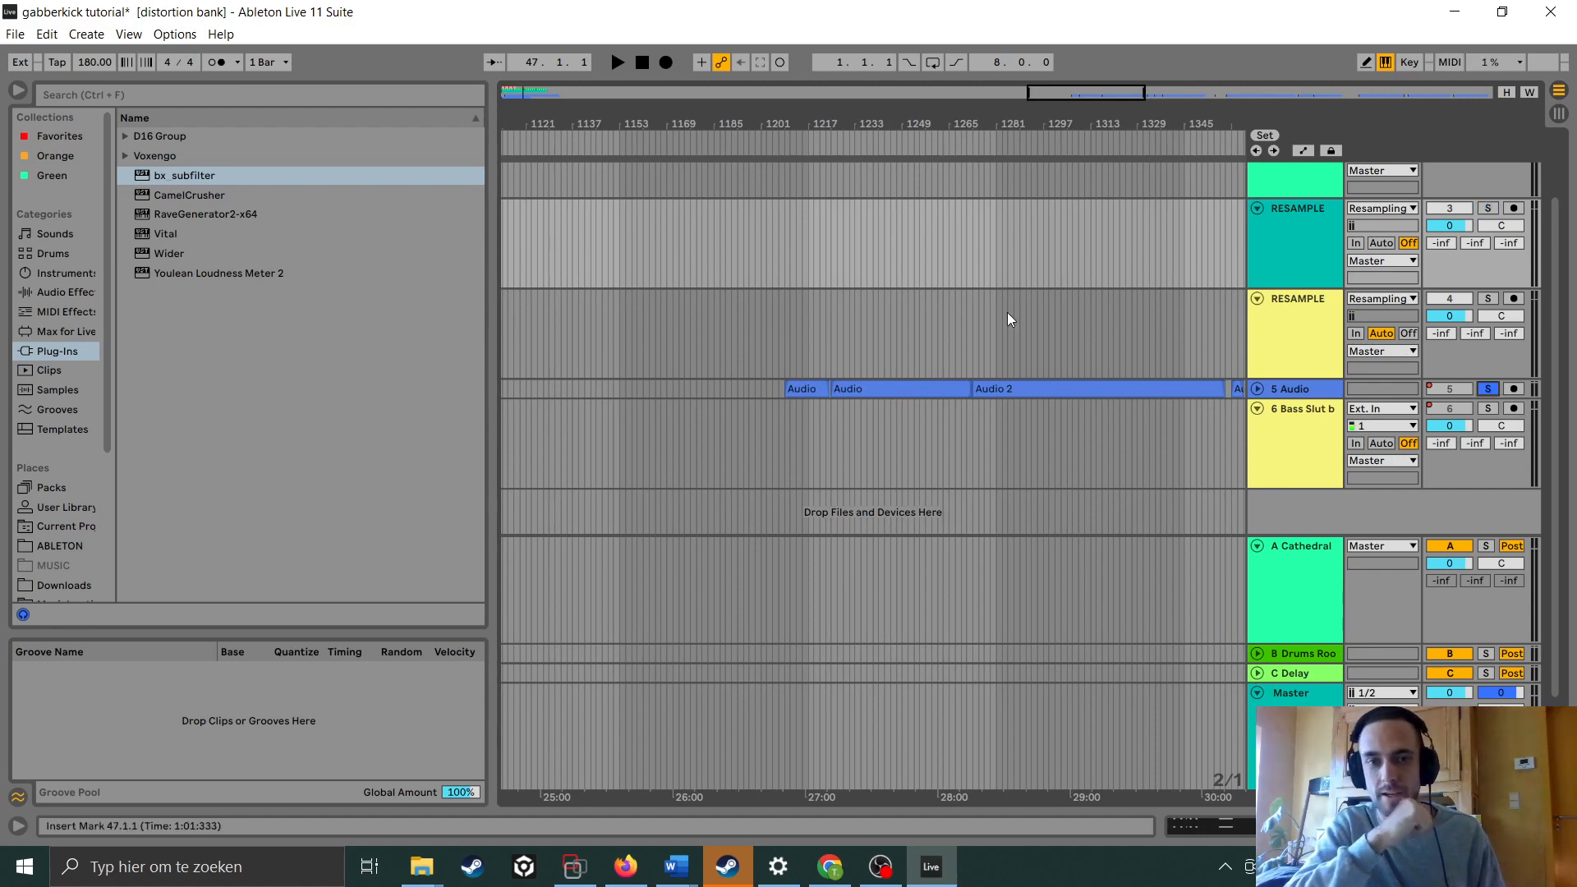
# Unfold the 5 Audio track and play its clip from bar 1209
pyautogui.click(786, 340)
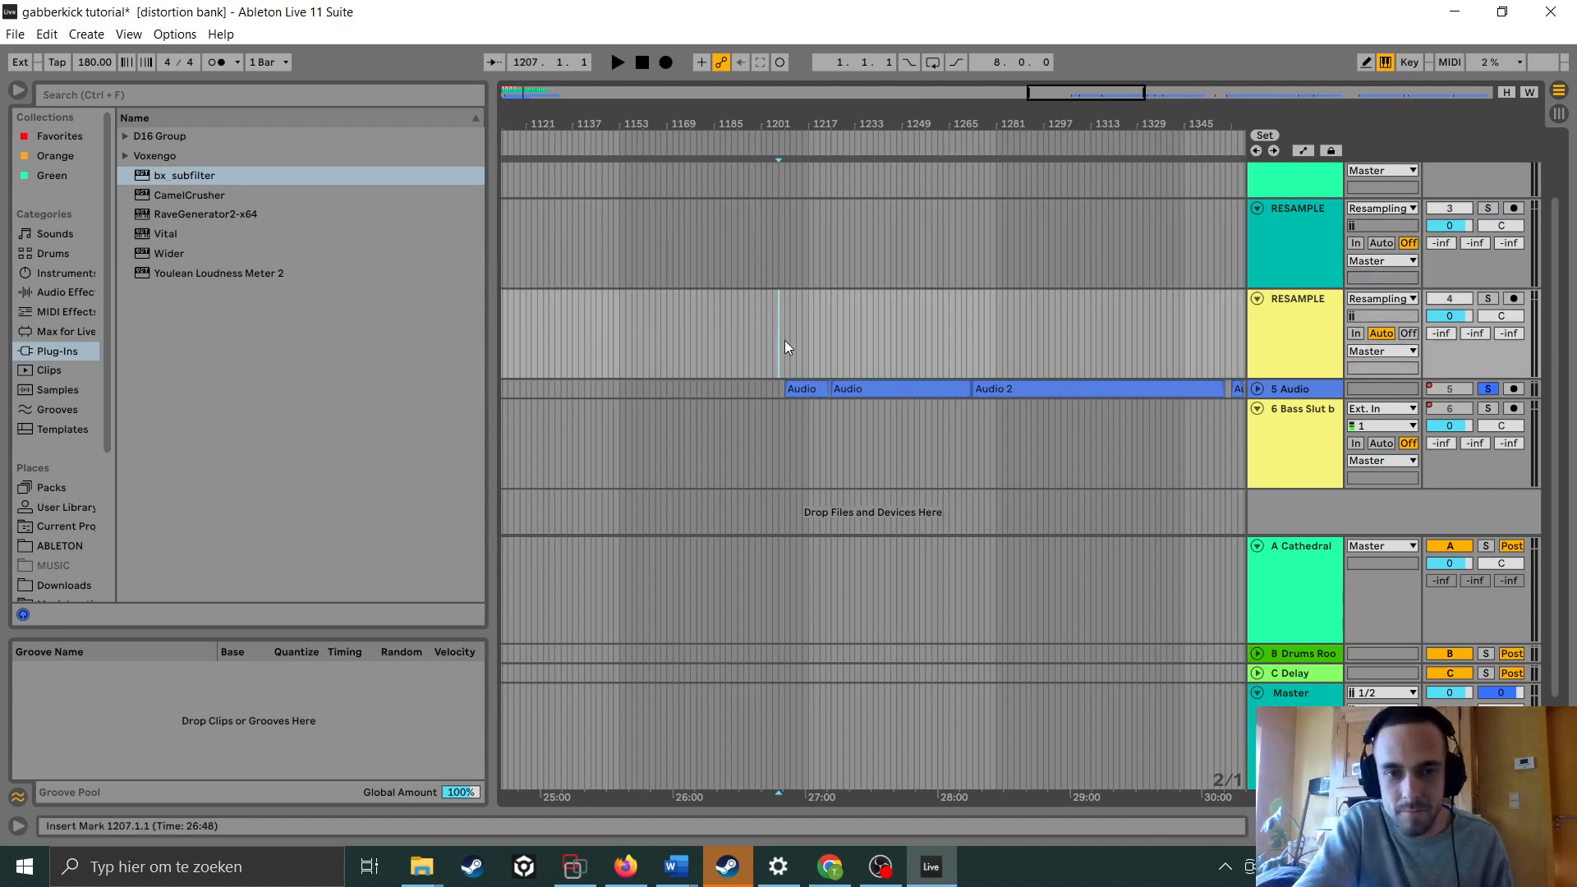
pyautogui.click(1257, 389)
pyautogui.scroll(-2, 1258, 391)
pyautogui.moveTo(775, 121); pyautogui.dragTo(775, 247)
pyautogui.click(934, 280)
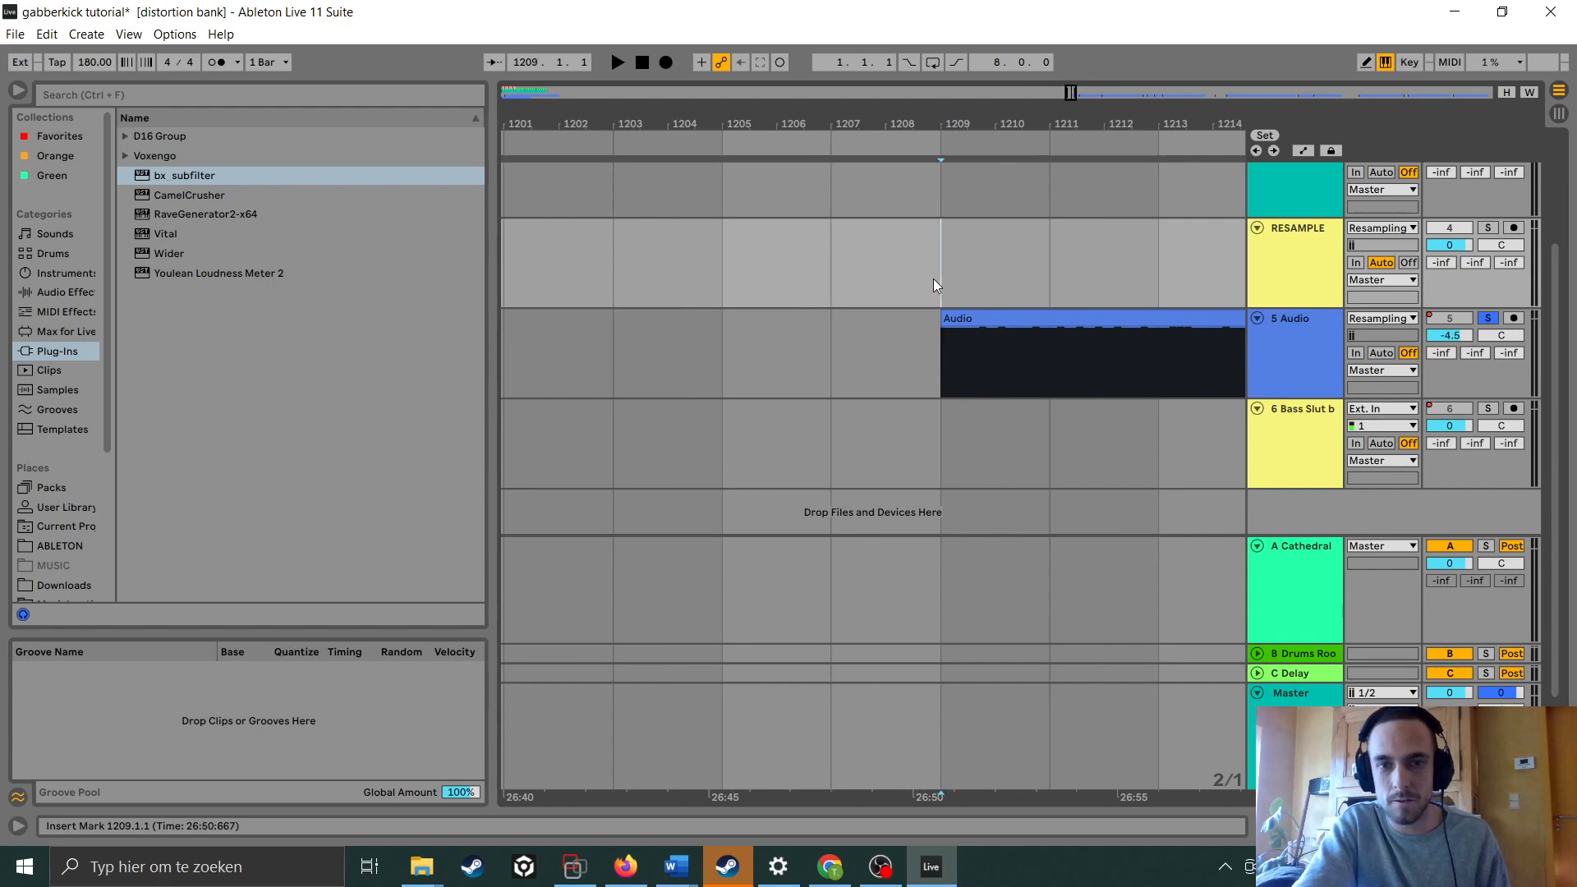
pyautogui.press('space')
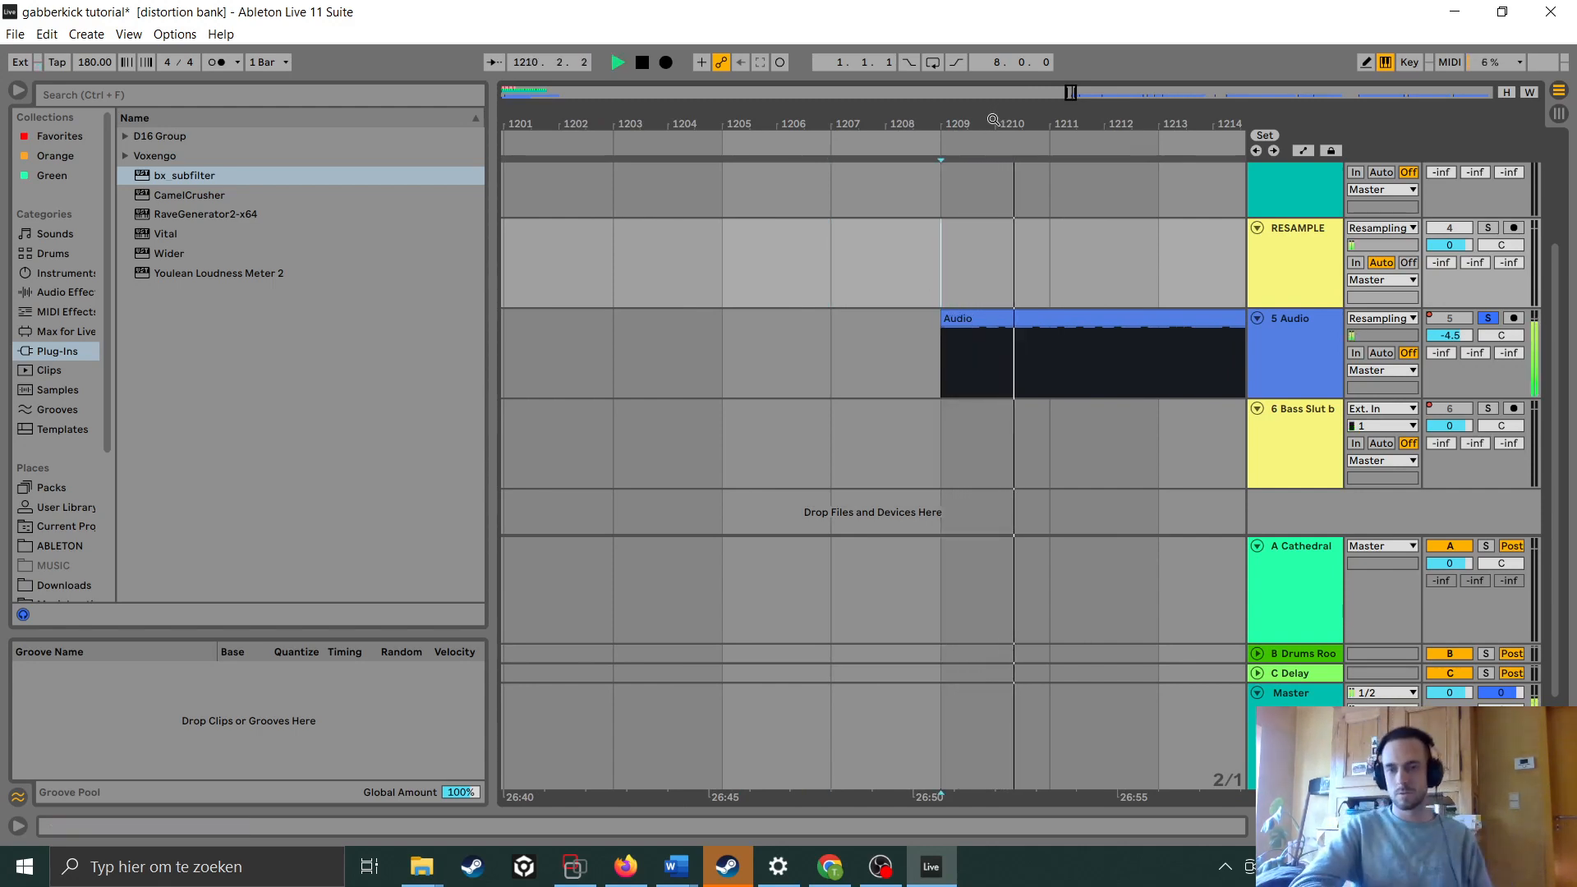
# Show the 5 Audio track's effect chain while its clip plays, and stop playback
pyautogui.moveTo(993, 120); pyautogui.dragTo(717, 33)
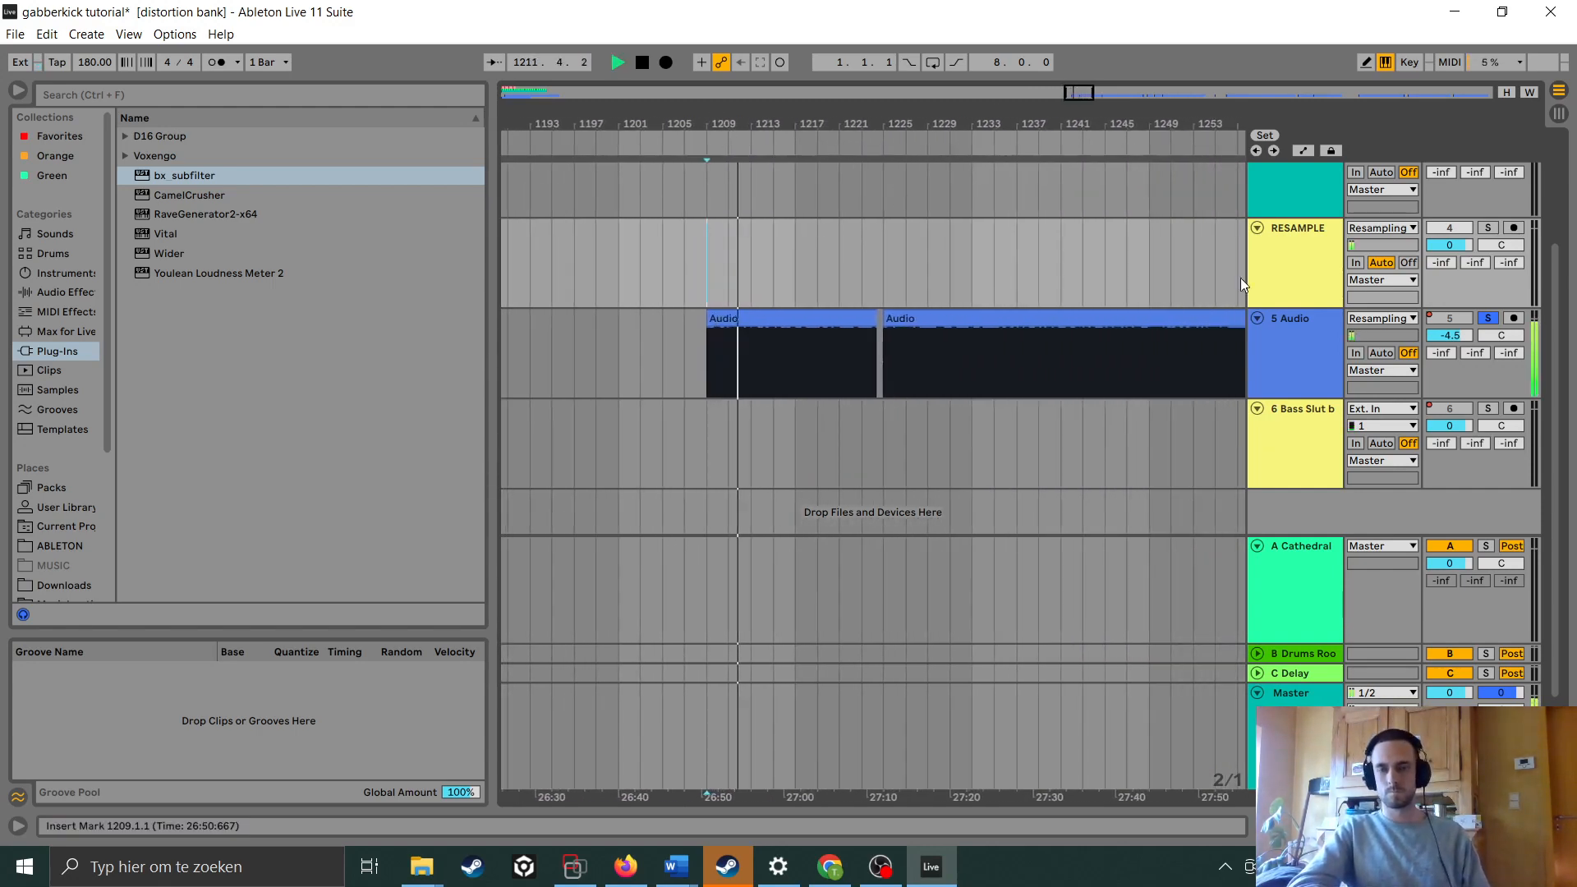
pyautogui.doubleClick(1294, 333)
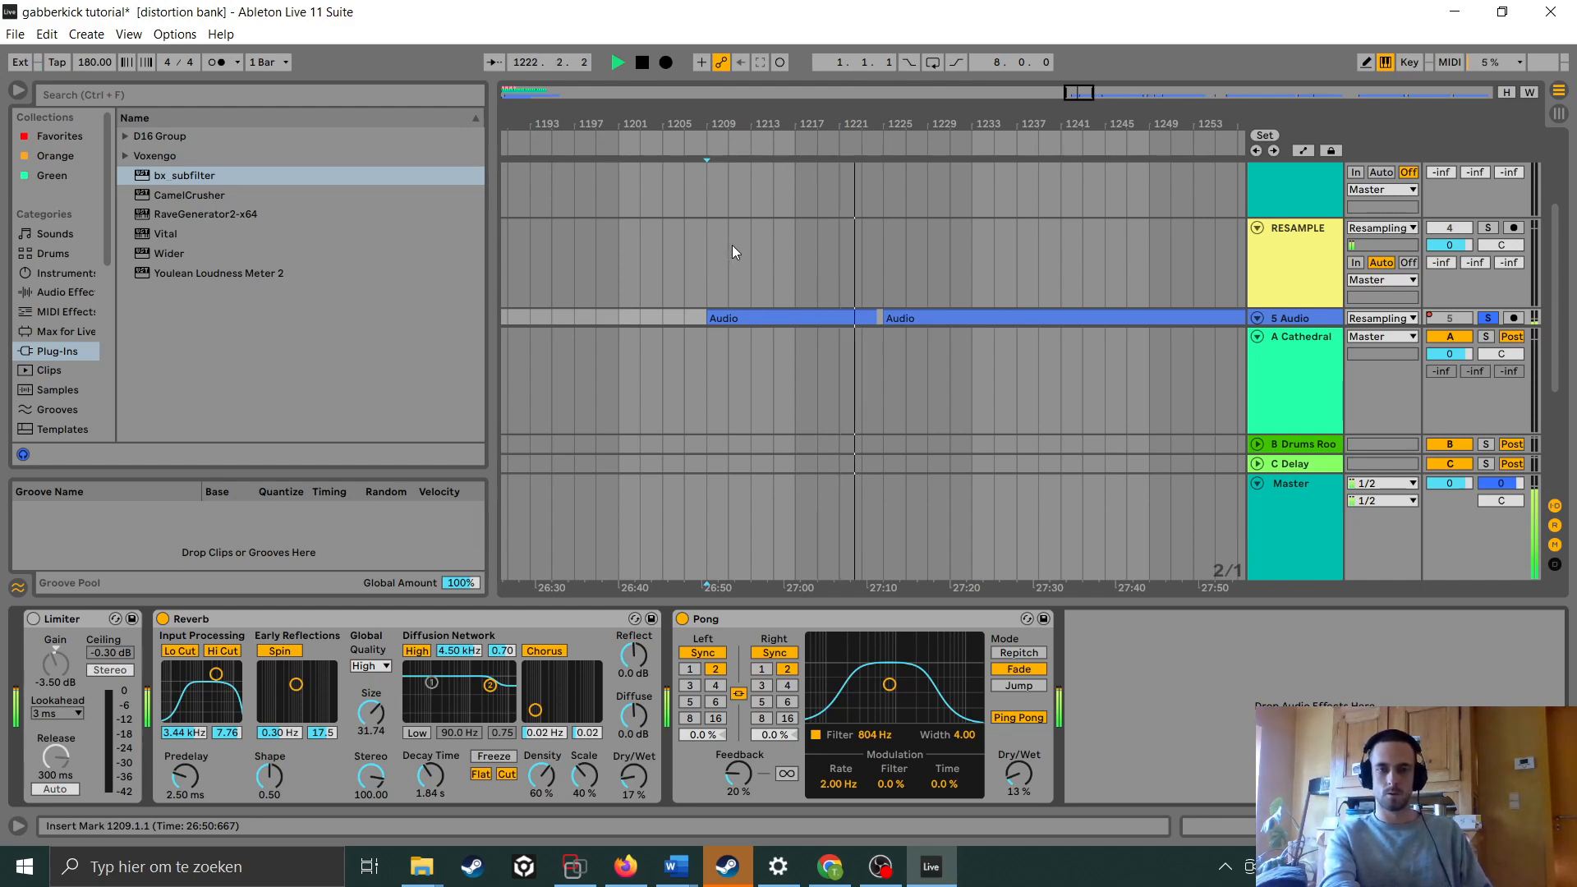
pyautogui.press('space')
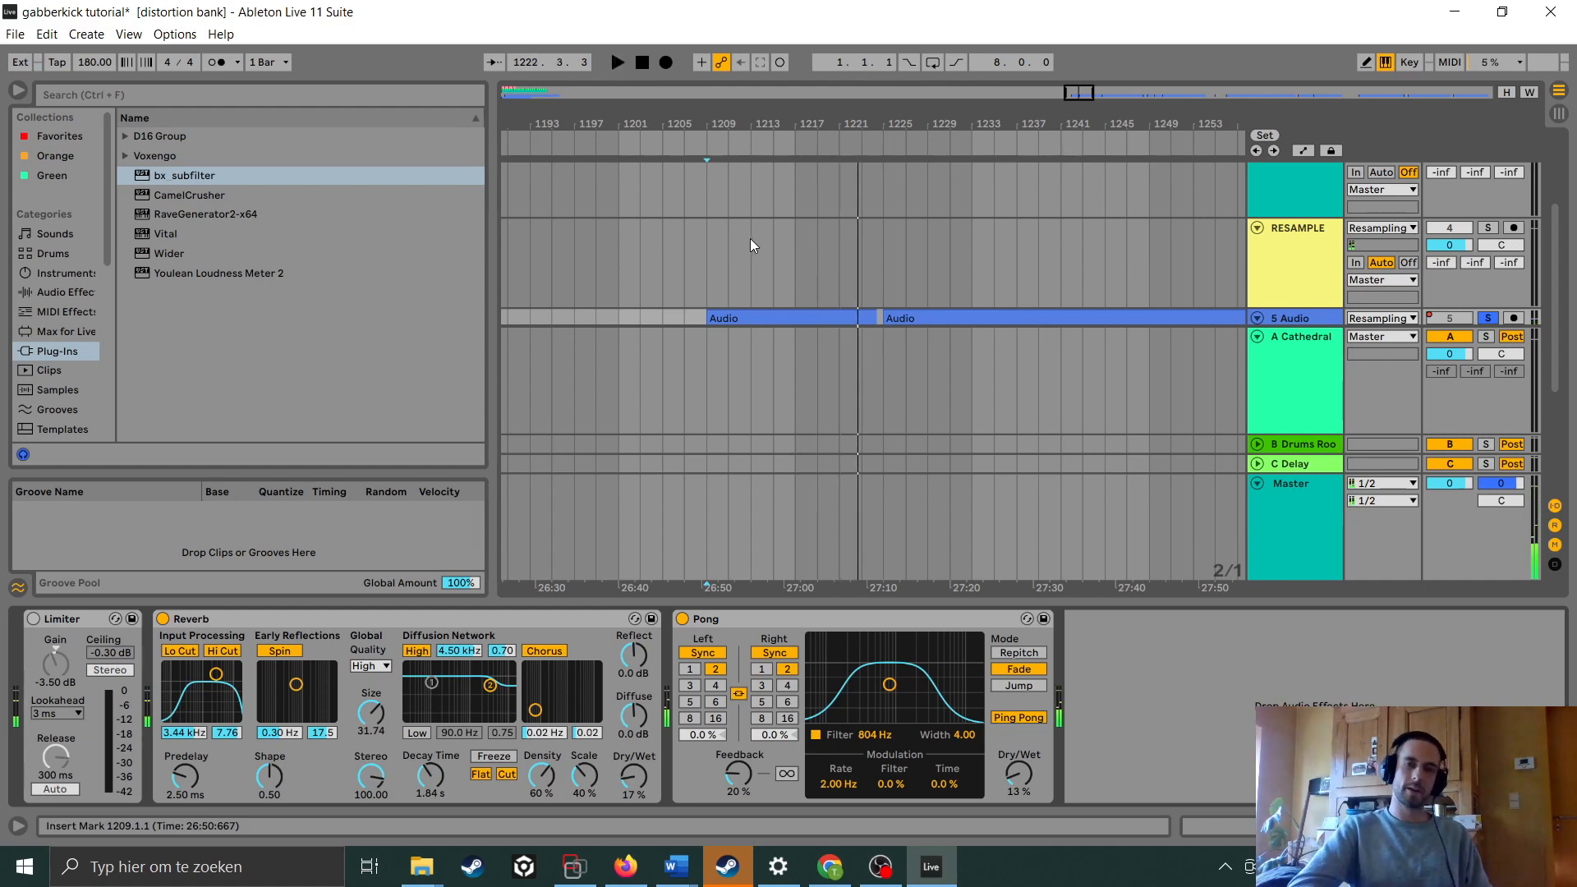
pyautogui.moveTo(663, 129); pyautogui.dragTo(1131, 147)
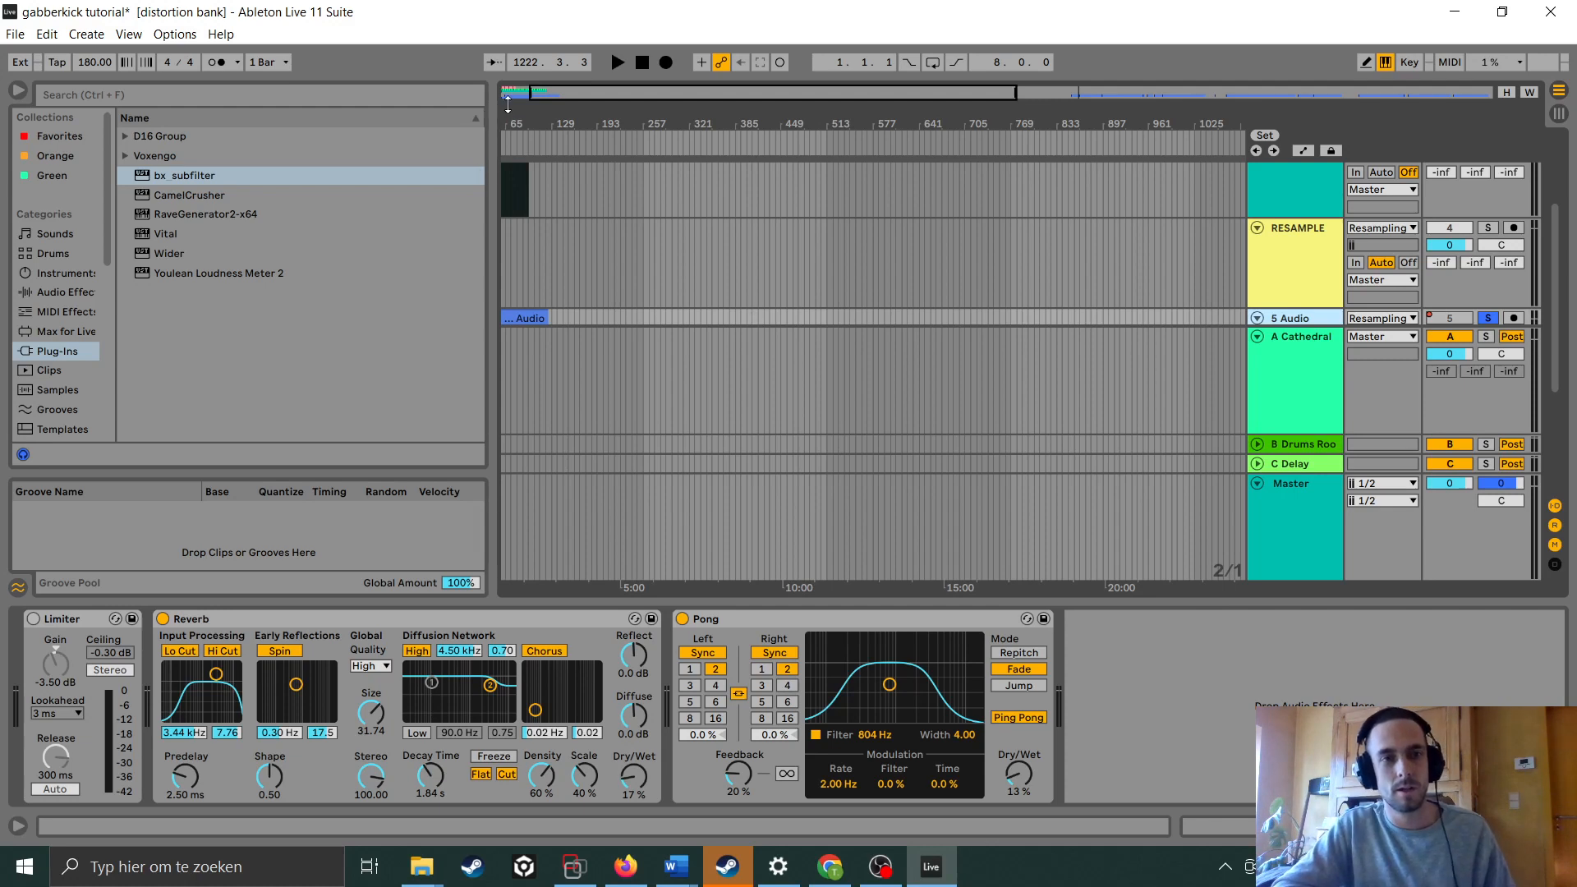
pyautogui.moveTo(525, 114); pyautogui.dragTo(546, 214)
pyautogui.moveTo(1061, 124); pyautogui.dragTo(1083, 133)
pyautogui.scroll(4, 929, 313)
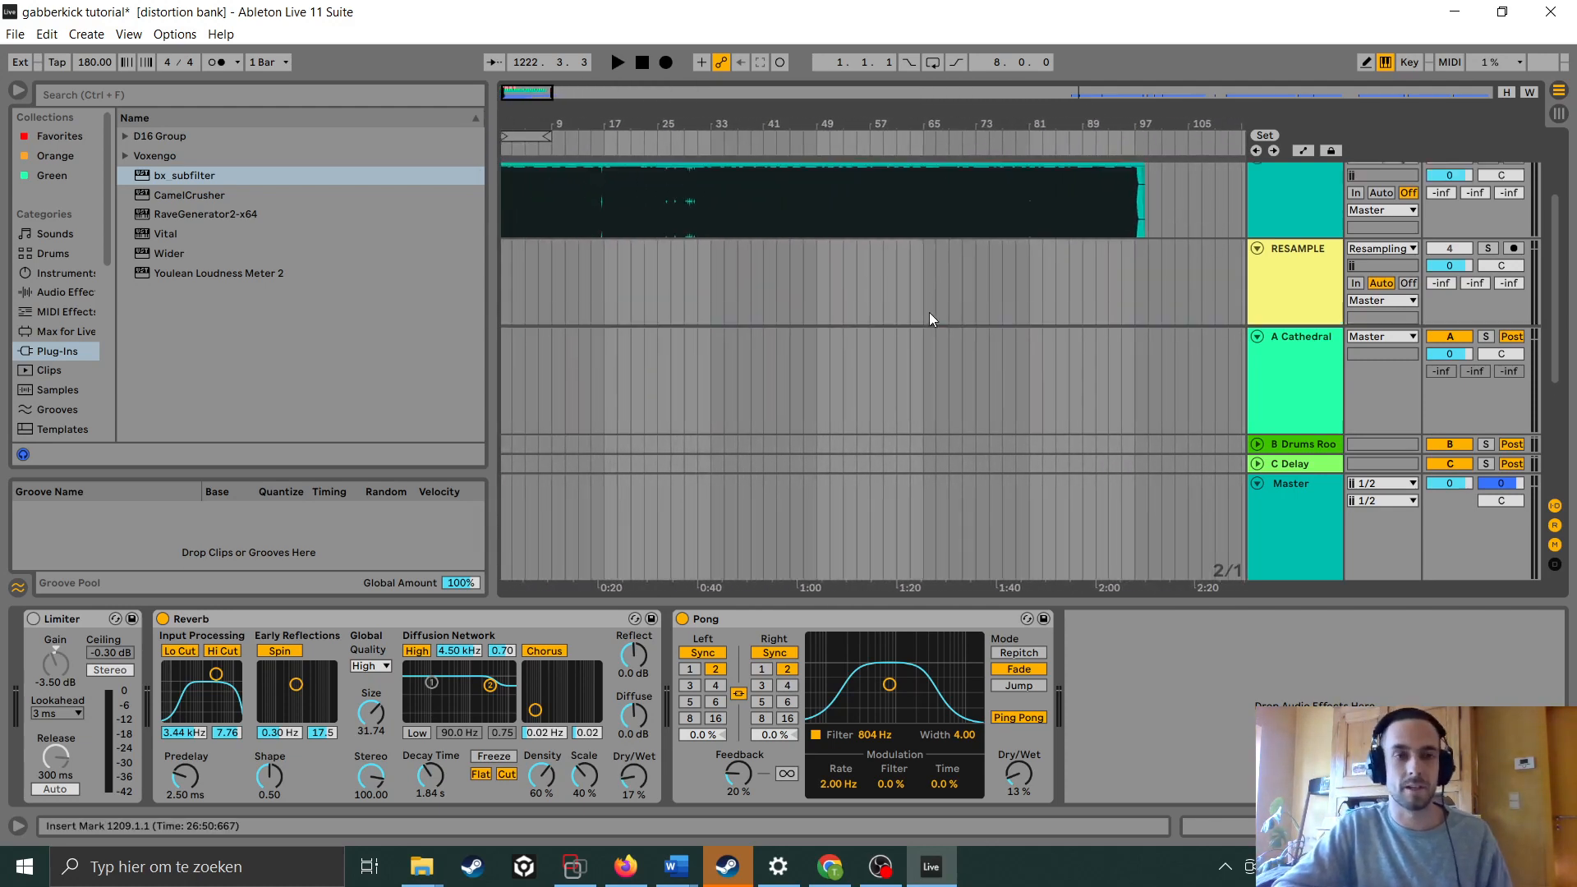
pyautogui.scroll(2, 934, 238)
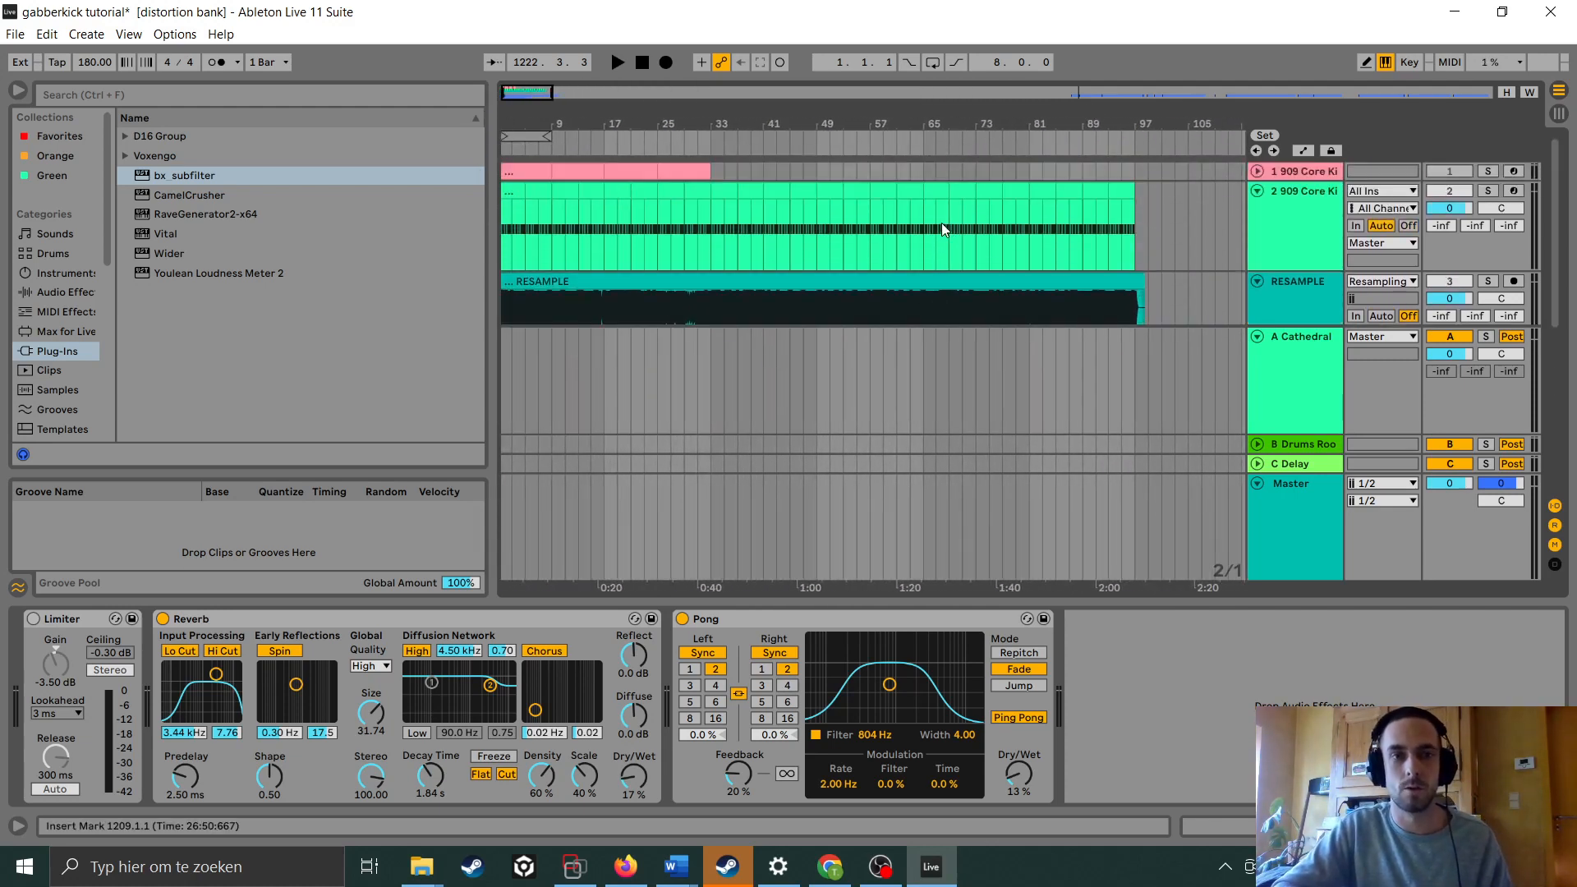